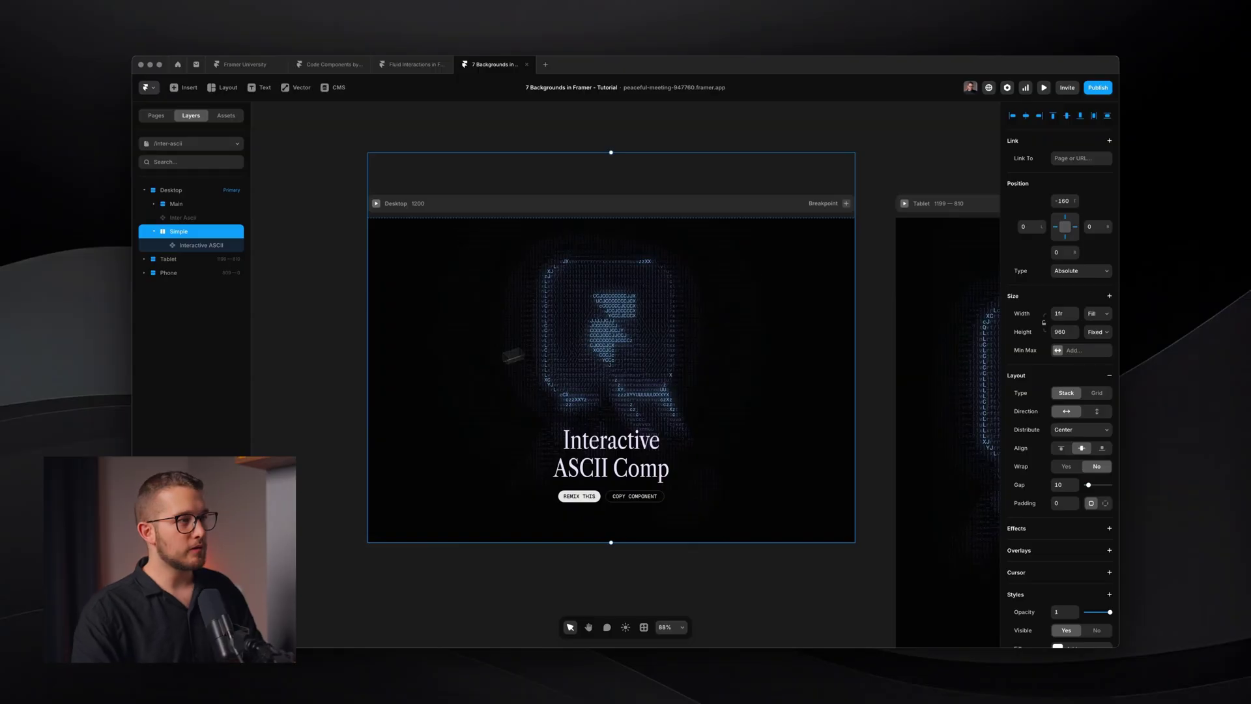
- Preview the Interactive ASCII page with the editor interface hidden, restore the interface, and select the Interactive ASCII component
{"action": "left_click", "coordinate": [352, 387]}
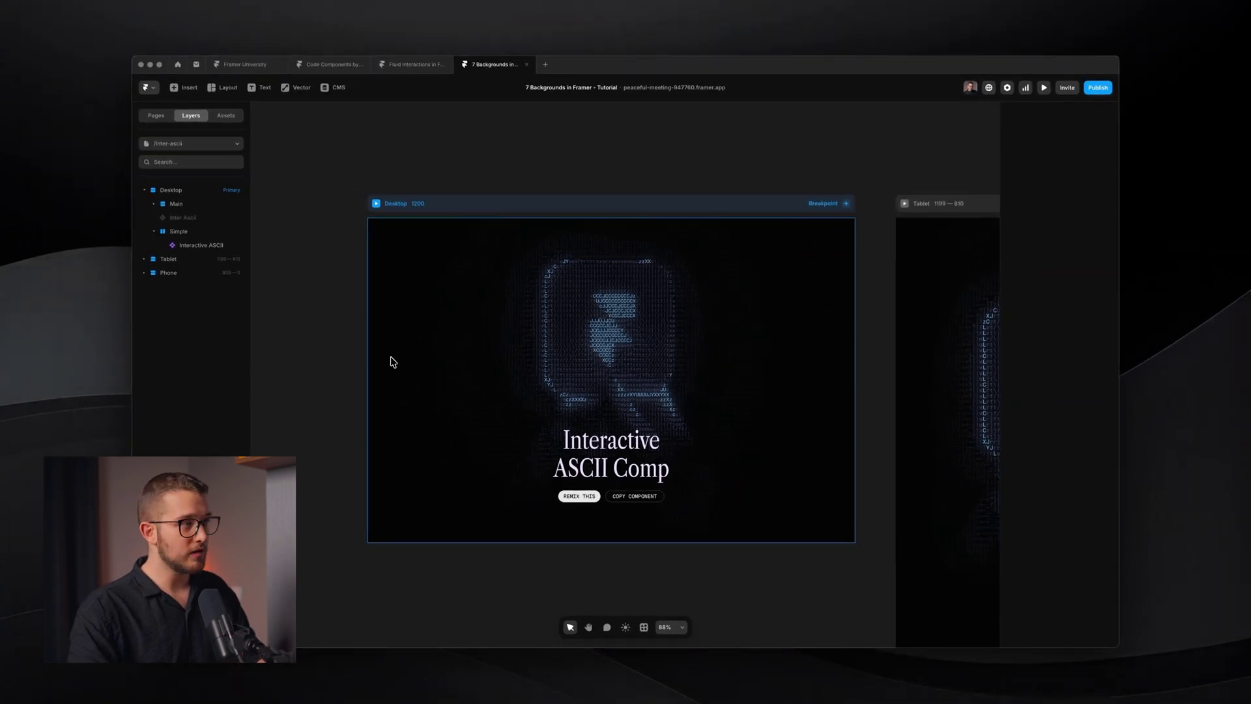
{"action": "key", "text": "super+backslash"}
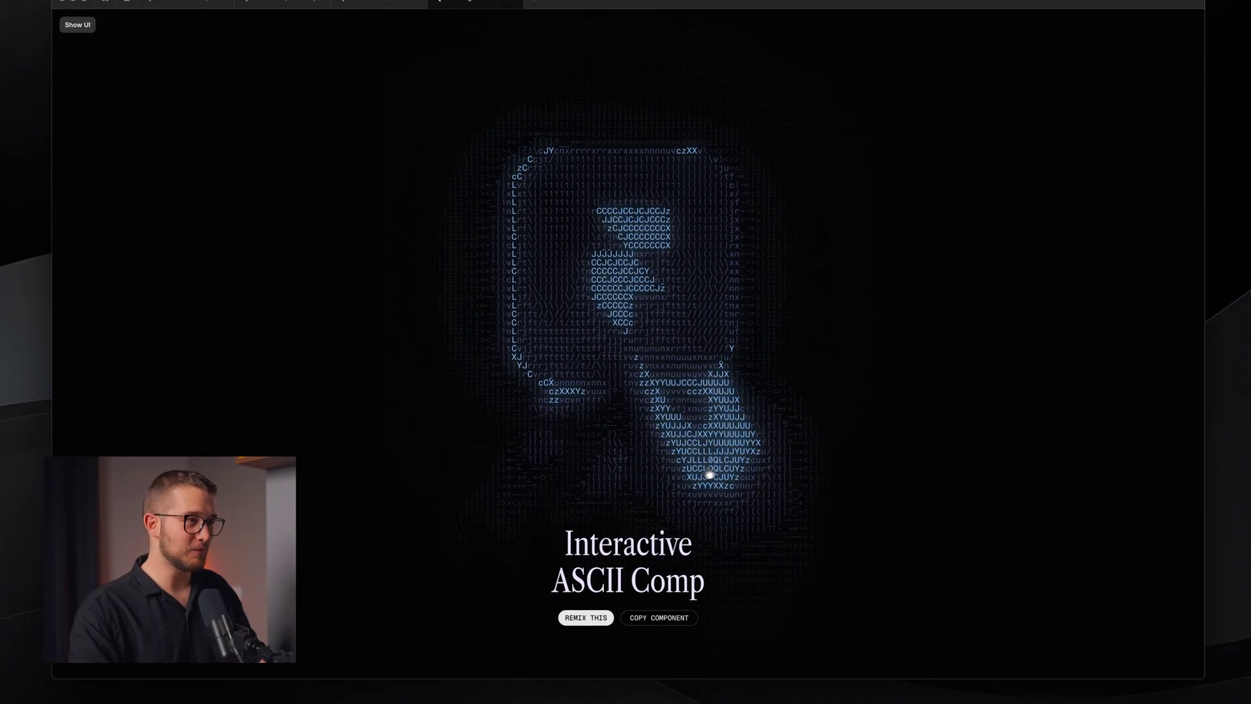
{"action": "key", "text": "super+backslash"}
{"action": "left_click", "coordinate": [603, 315]}
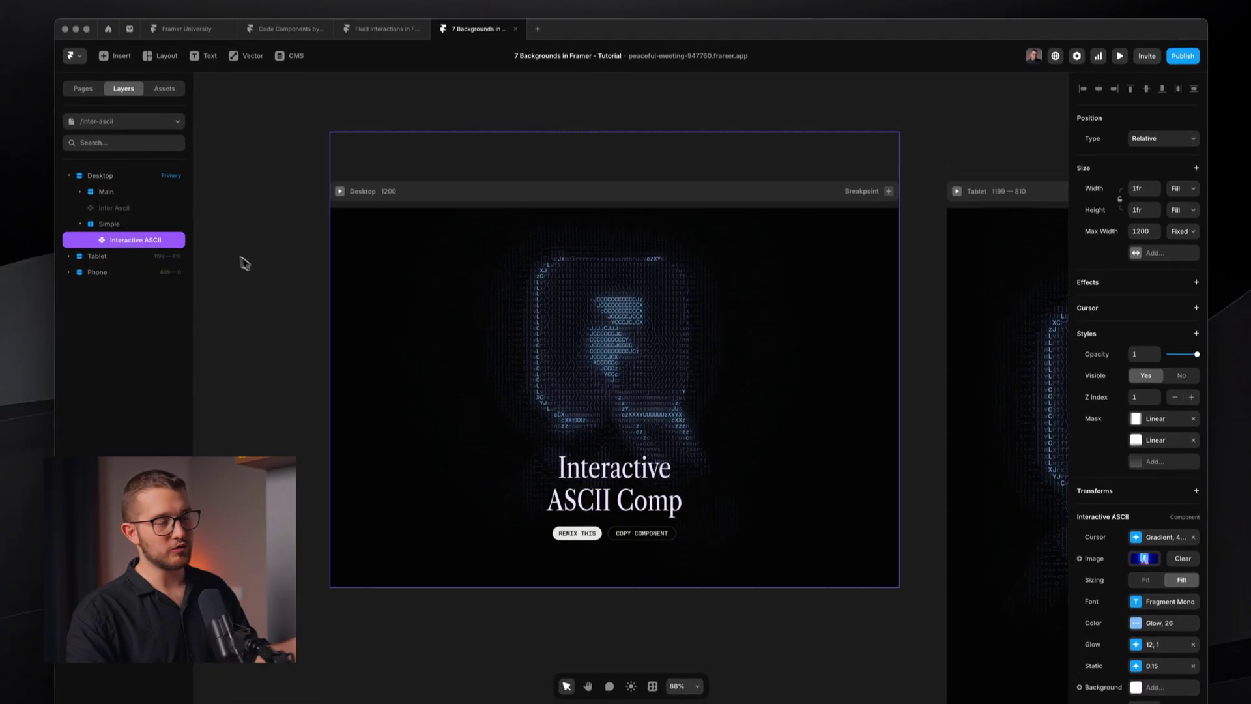
{"action": "scroll", "coordinate": [377, 298], "scroll_direction": "left", "scroll_amount": 3}
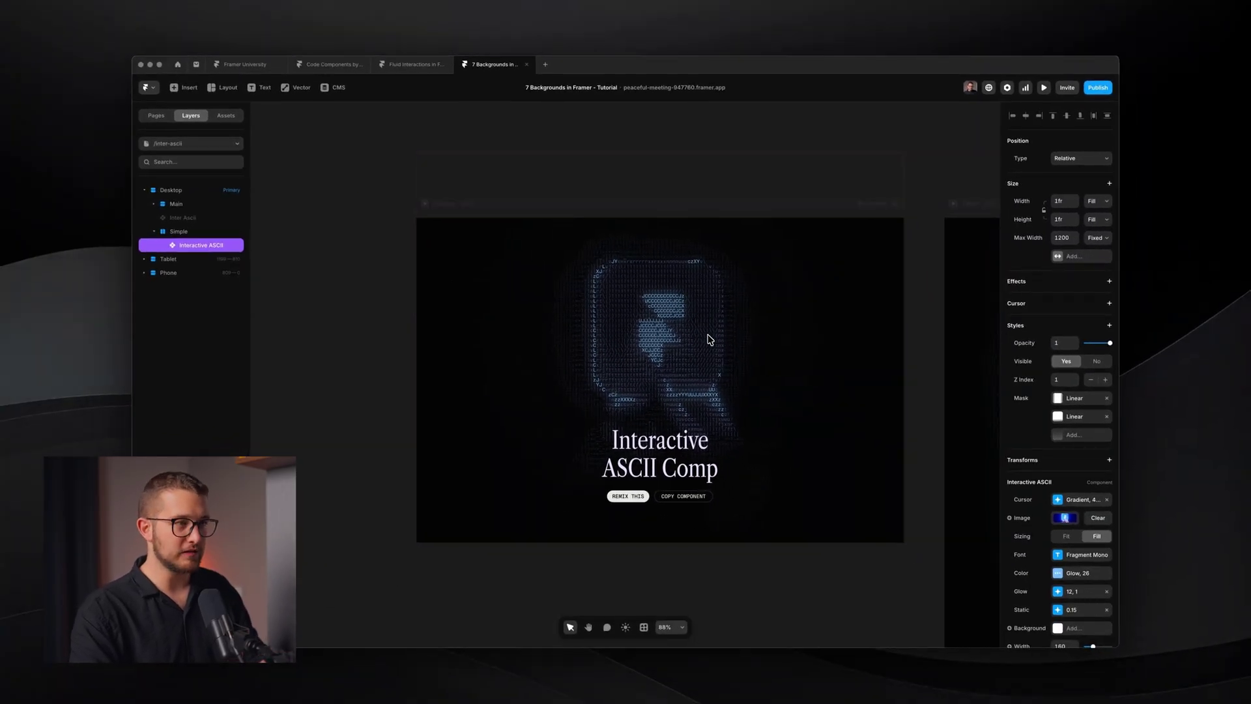
{"action": "scroll", "coordinate": [710, 339], "scroll_direction": "right", "scroll_amount": 3}
{"action": "scroll", "coordinate": [704, 337], "scroll_direction": "left", "scroll_amount": 2}
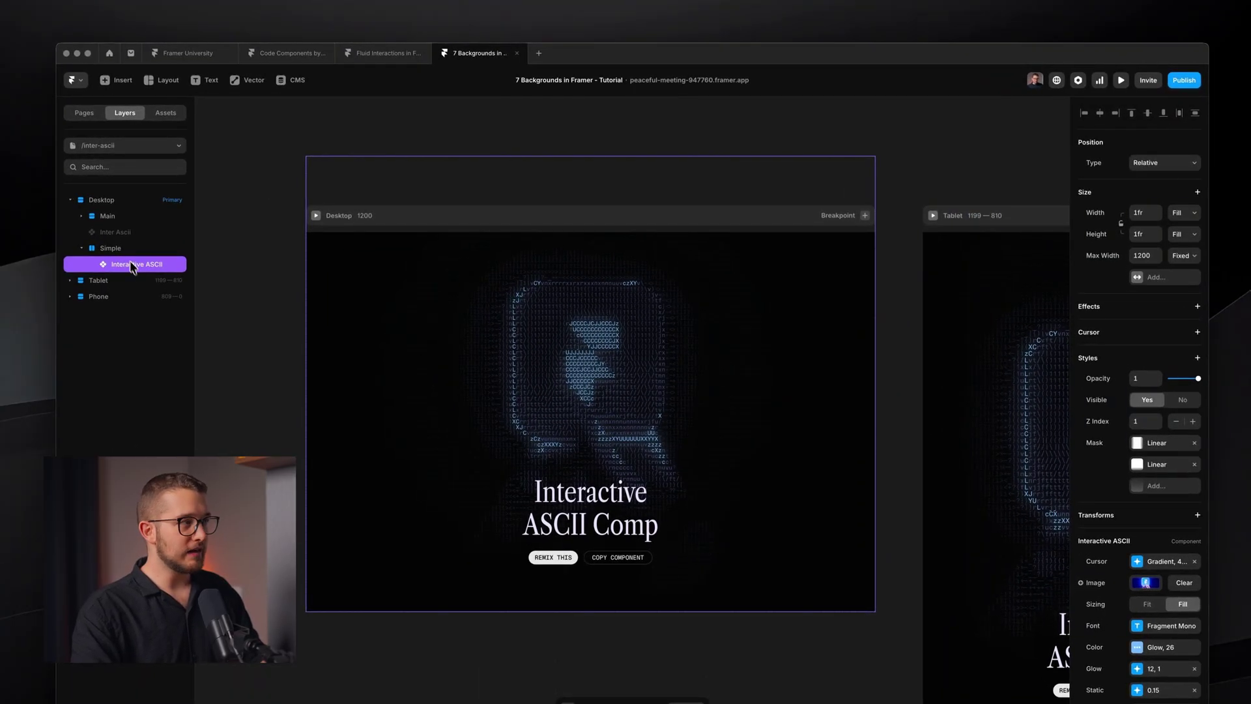
- Shrink the Simple layer to about 888 by 772 and move it toward the middle of the desktop frame
{"action": "left_click", "coordinate": [128, 254]}
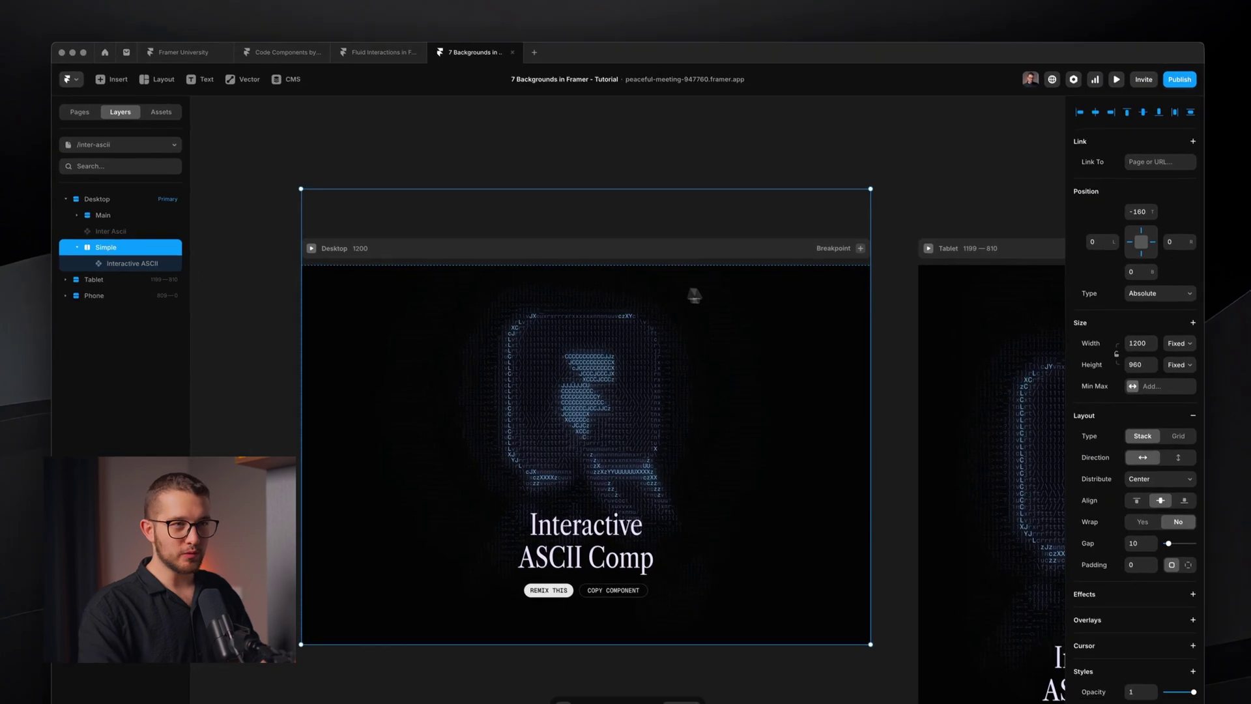
{"action": "left_click", "coordinate": [1138, 297]}
{"action": "left_click", "coordinate": [1136, 295]}
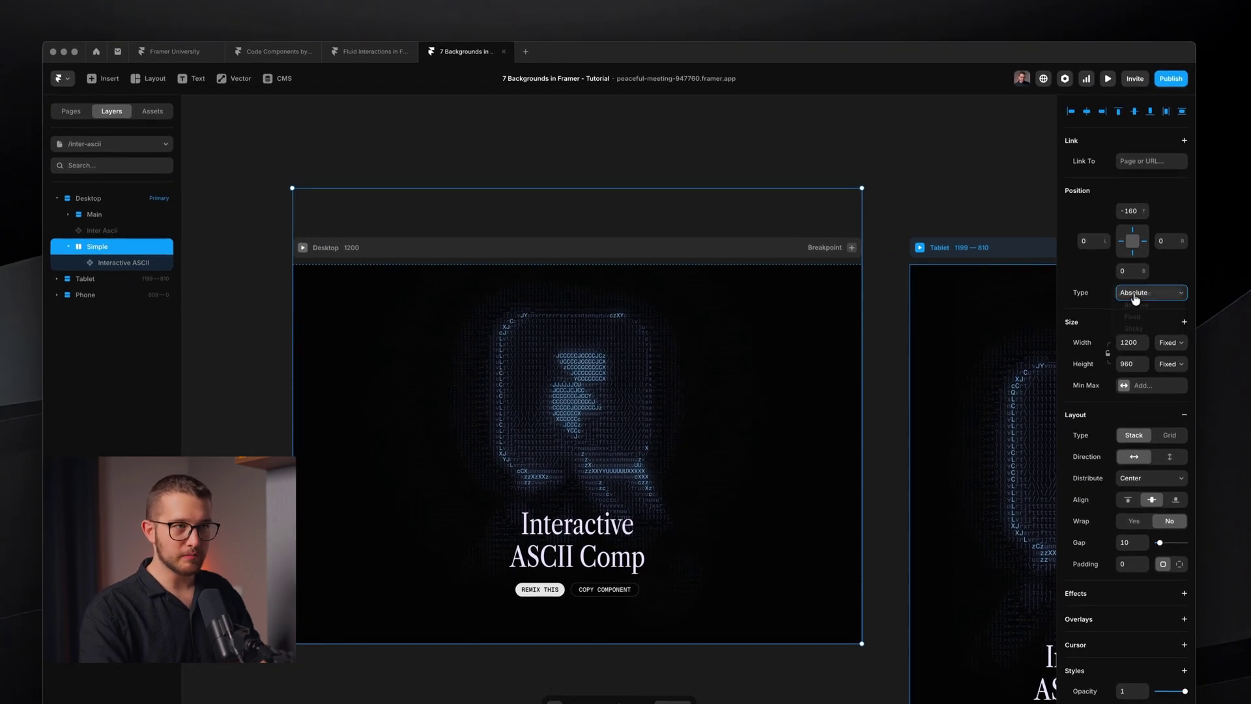
{"action": "left_click_drag", "start_coordinate": [862, 191], "coordinate": [714, 277]}
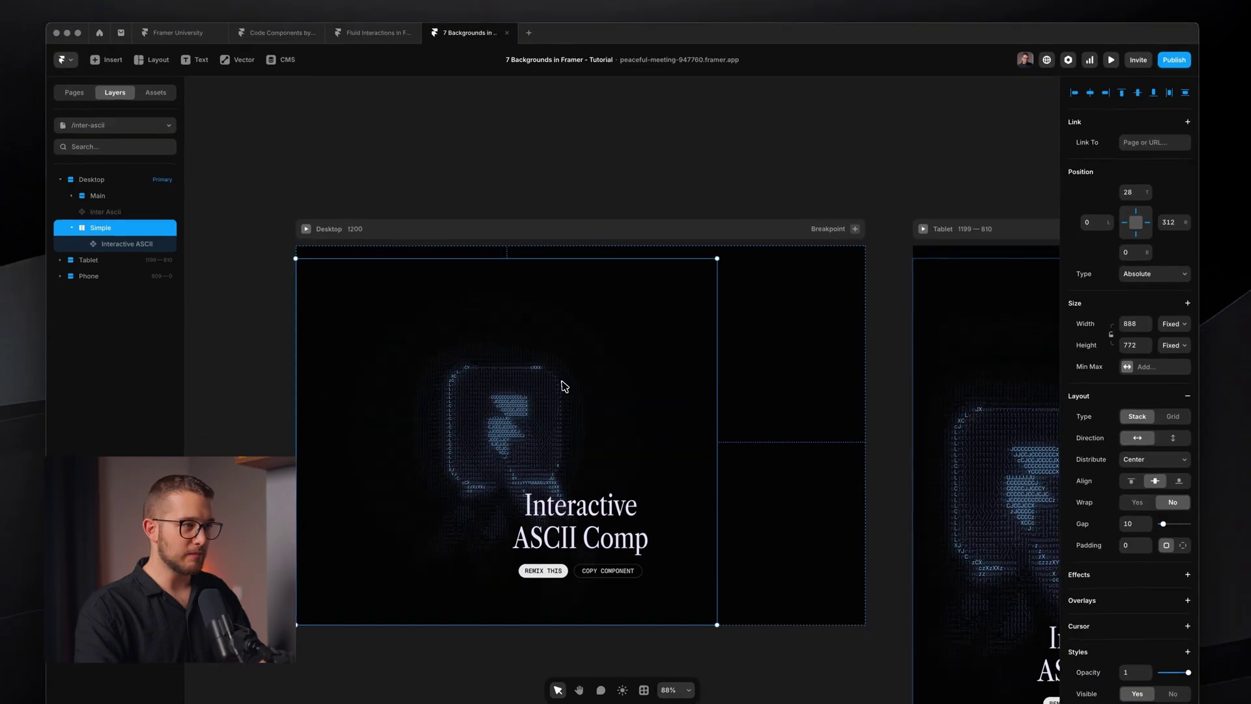
{"action": "left_click_drag", "start_coordinate": [565, 386], "coordinate": [626, 363]}
- Set the Simple layer's bottom, left and right position offsets to 0
{"action": "left_click", "coordinate": [1131, 251]}
{"action": "type", "text": "0"}
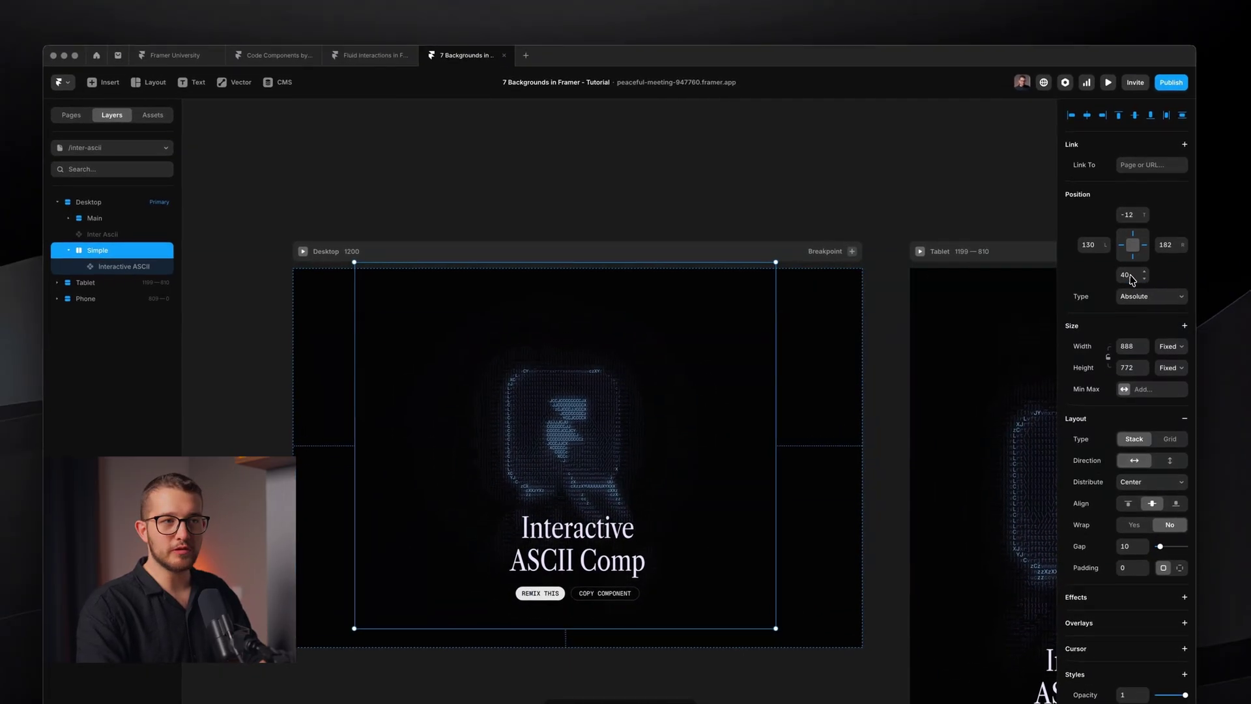
{"action": "left_click", "coordinate": [1091, 221]}
{"action": "type", "text": "0"}
{"action": "left_click", "coordinate": [1171, 225]}
{"action": "type", "text": "0"}
{"action": "key", "text": "Return"}
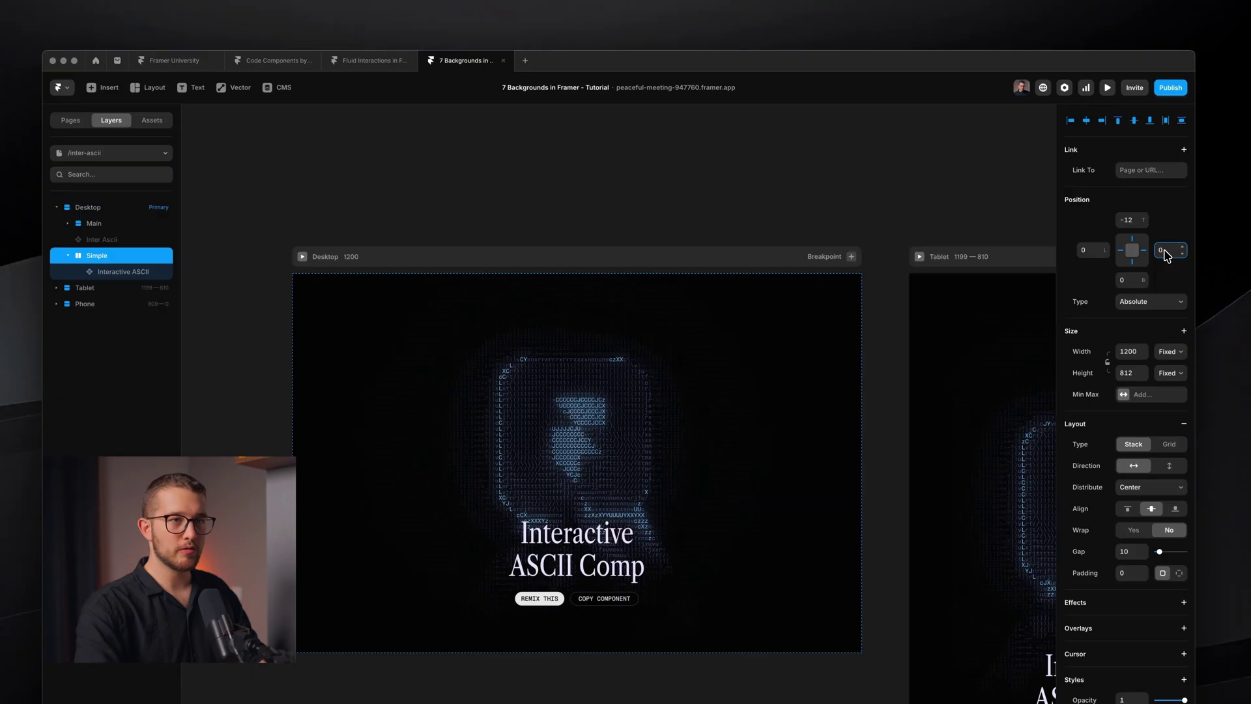
- Set the Simple layer's top offset to 0, and then extend it above the frame with a top offset of -160
{"action": "left_click", "coordinate": [1143, 219]}
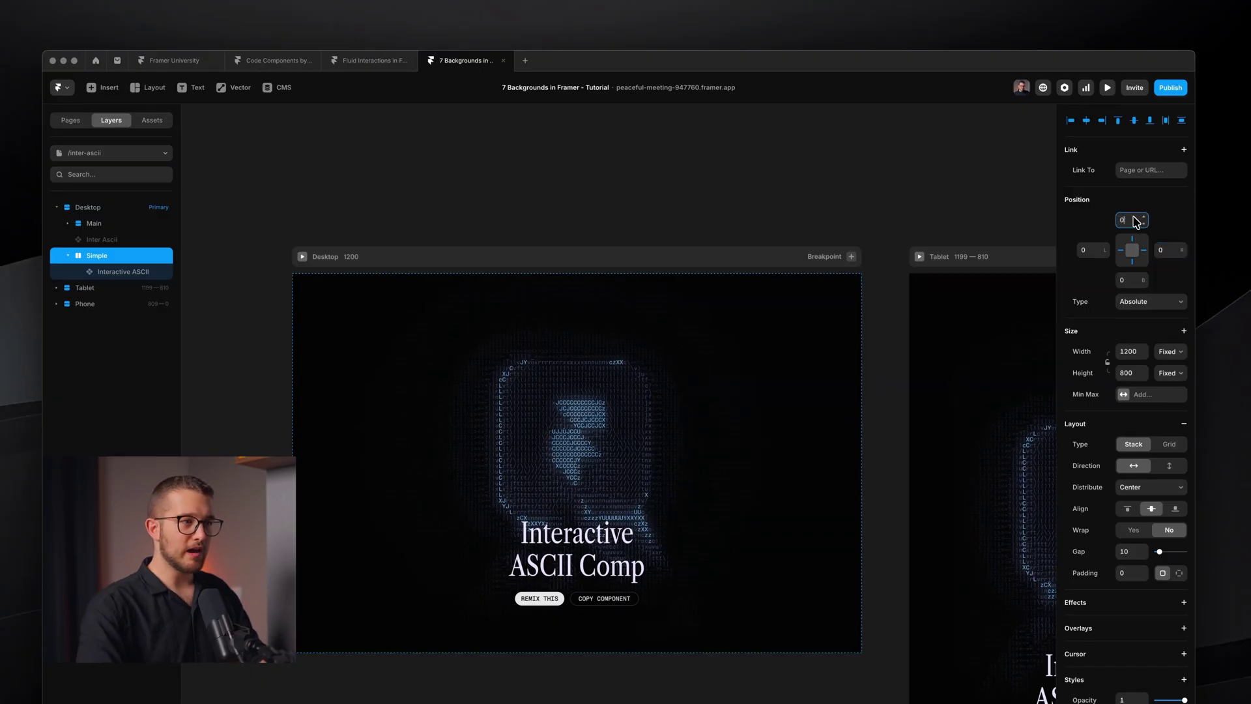
{"action": "type", "text": "0"}
{"action": "key", "text": "Return"}
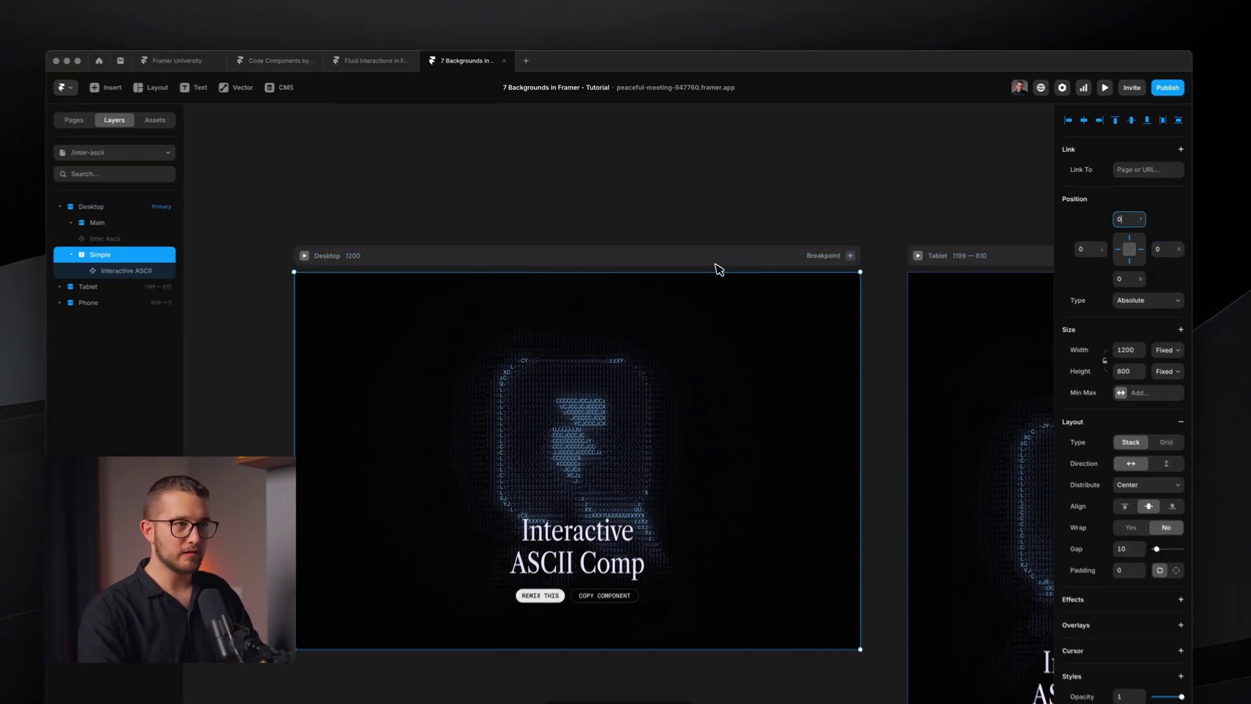
{"action": "type", "text": "-160"}
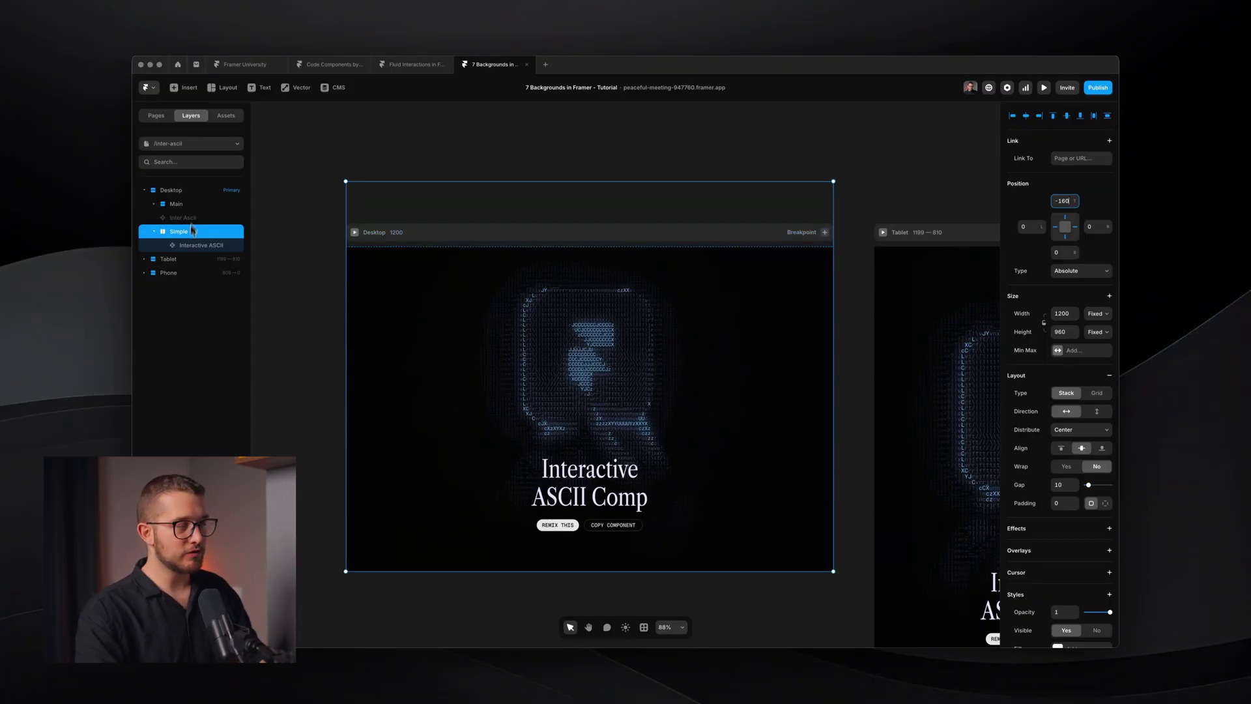
- Select the heading text on the desktop frame, followed by its parent Content stack, to inspect the layer structure
{"action": "left_click", "coordinate": [616, 498]}
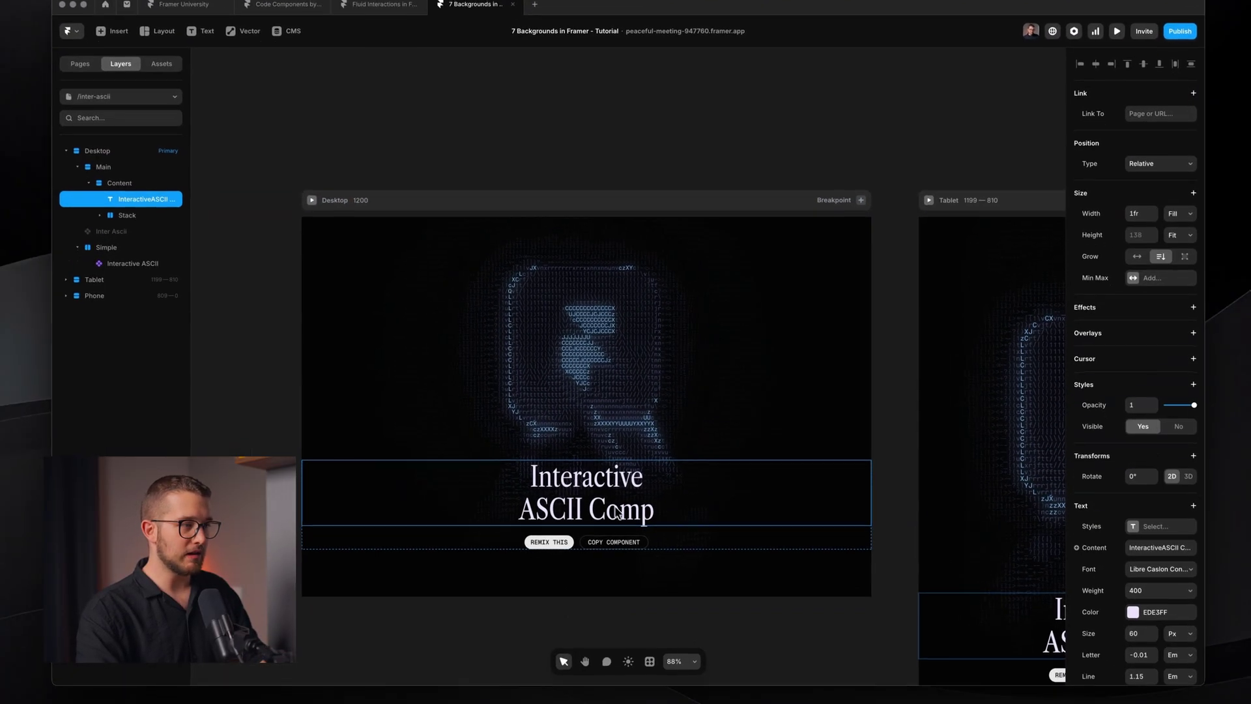
{"action": "scroll", "coordinate": [616, 512], "scroll_direction": "up", "scroll_amount": 5}
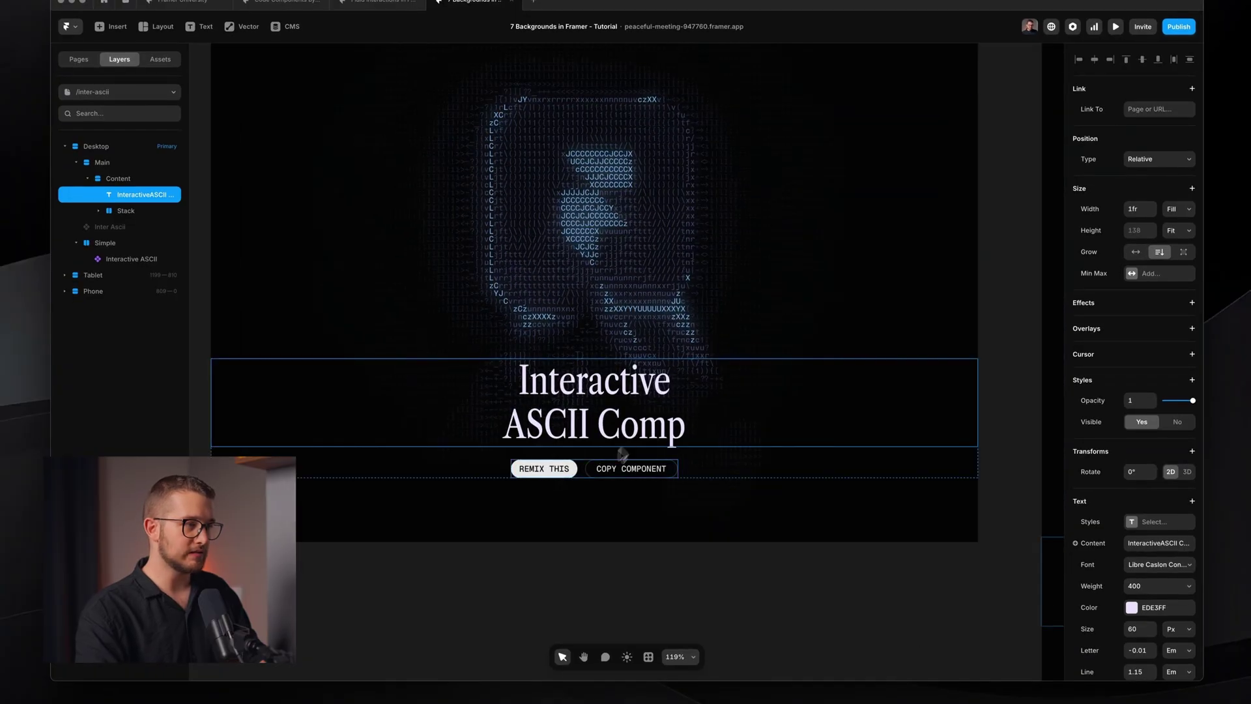
{"action": "scroll", "coordinate": [658, 313], "scroll_direction": "down", "scroll_amount": 2}
{"action": "key", "text": "Escape"}
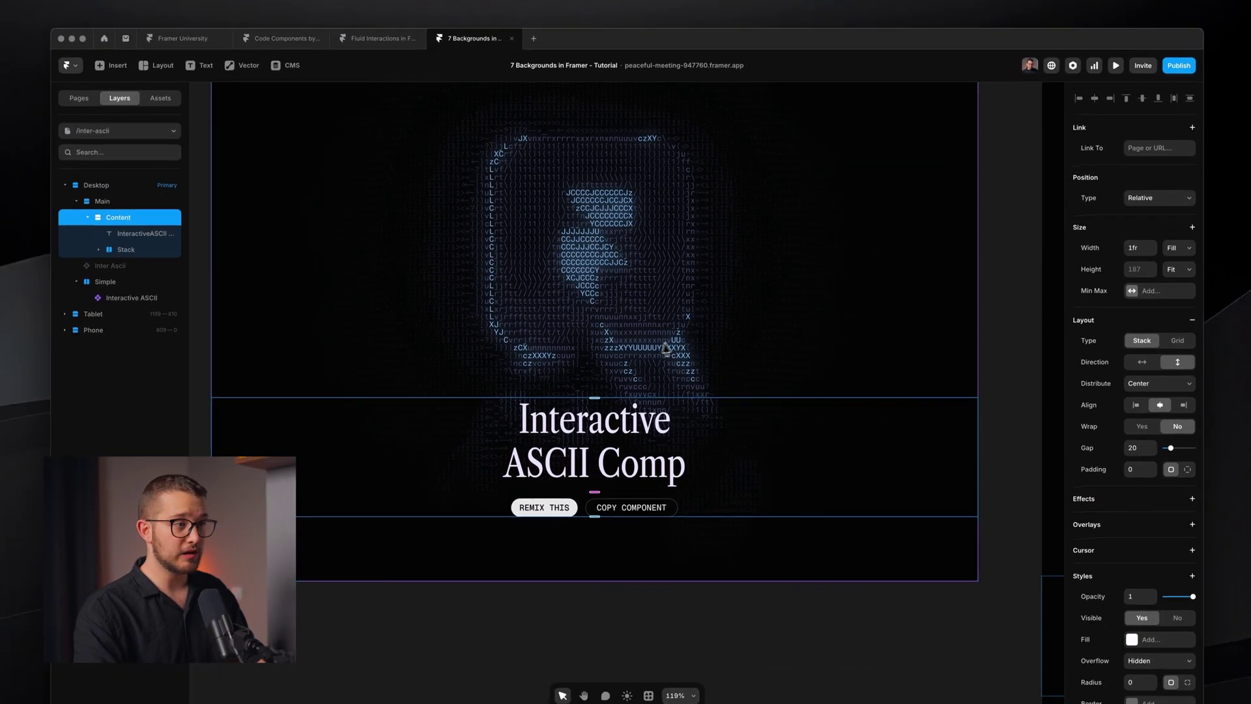
{"action": "scroll", "coordinate": [657, 345], "scroll_direction": "down", "scroll_amount": 3}
- Open the Unsplash plugin for the Interactive ASCII component's image
{"action": "left_click", "coordinate": [586, 288]}
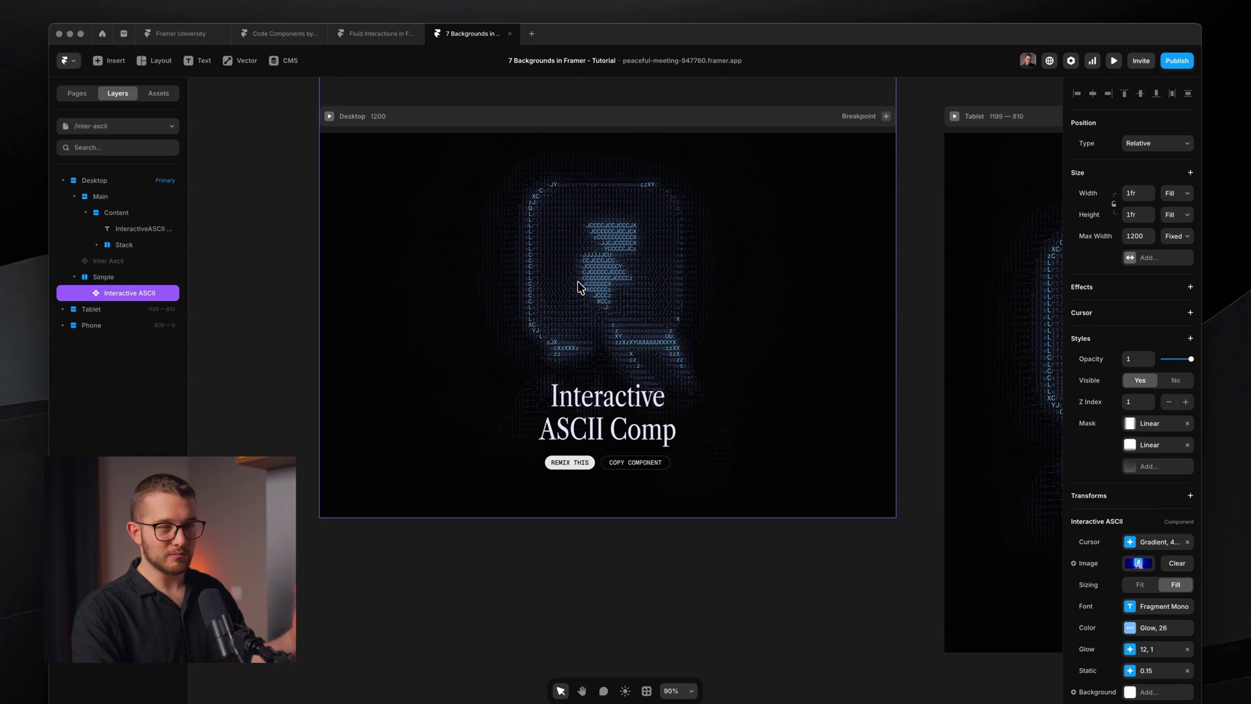
{"action": "scroll", "coordinate": [629, 298], "scroll_direction": "up", "scroll_amount": 2}
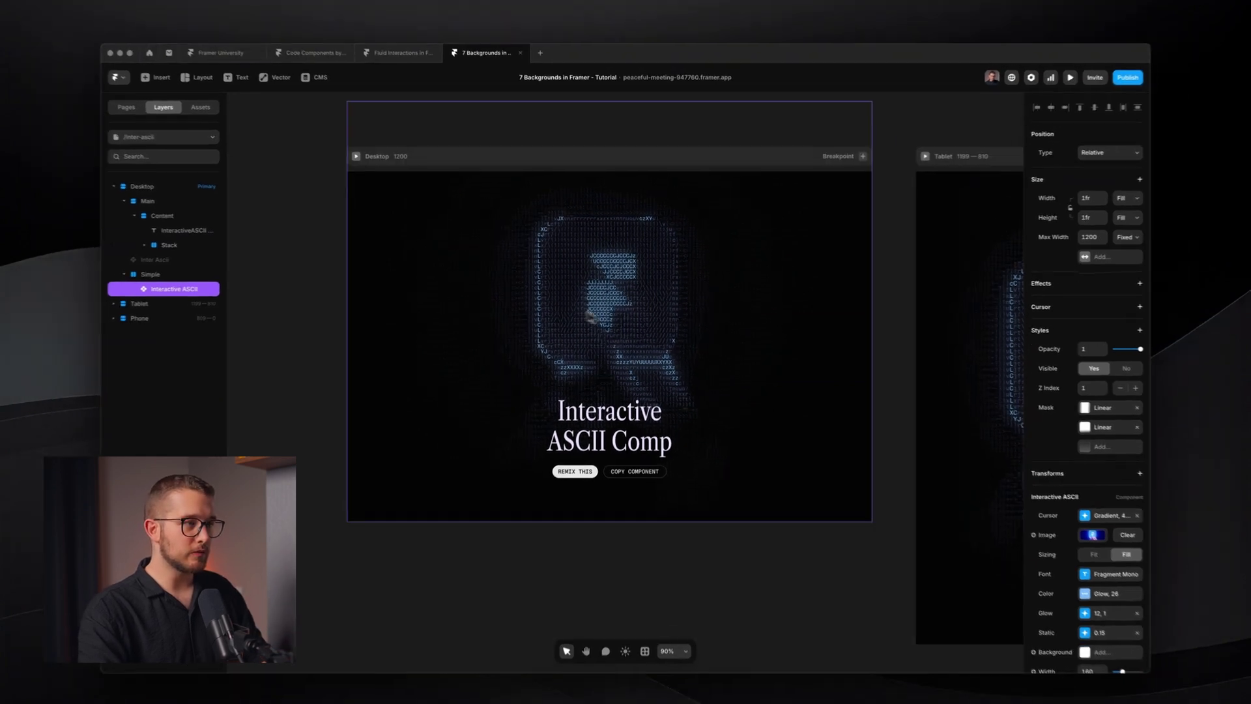
{"action": "scroll", "coordinate": [1098, 496], "scroll_direction": "down", "scroll_amount": 4}
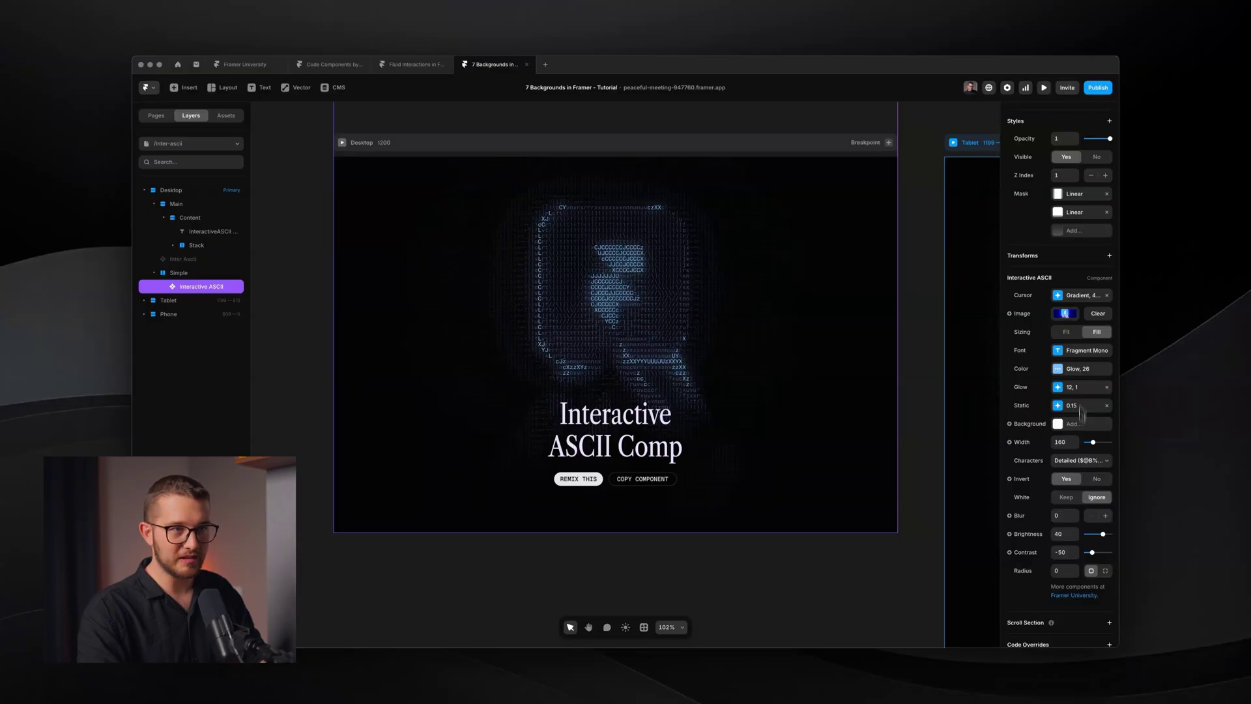
{"action": "left_click", "coordinate": [1065, 314]}
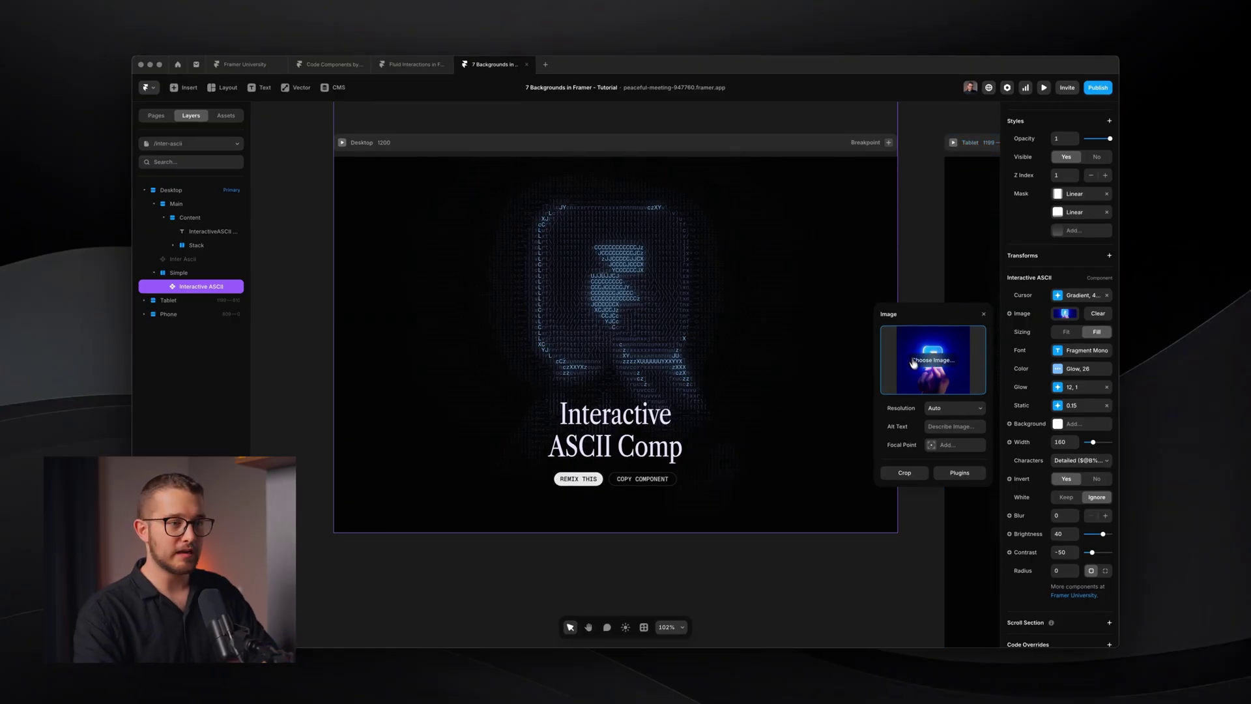
{"action": "left_click", "coordinate": [960, 473]}
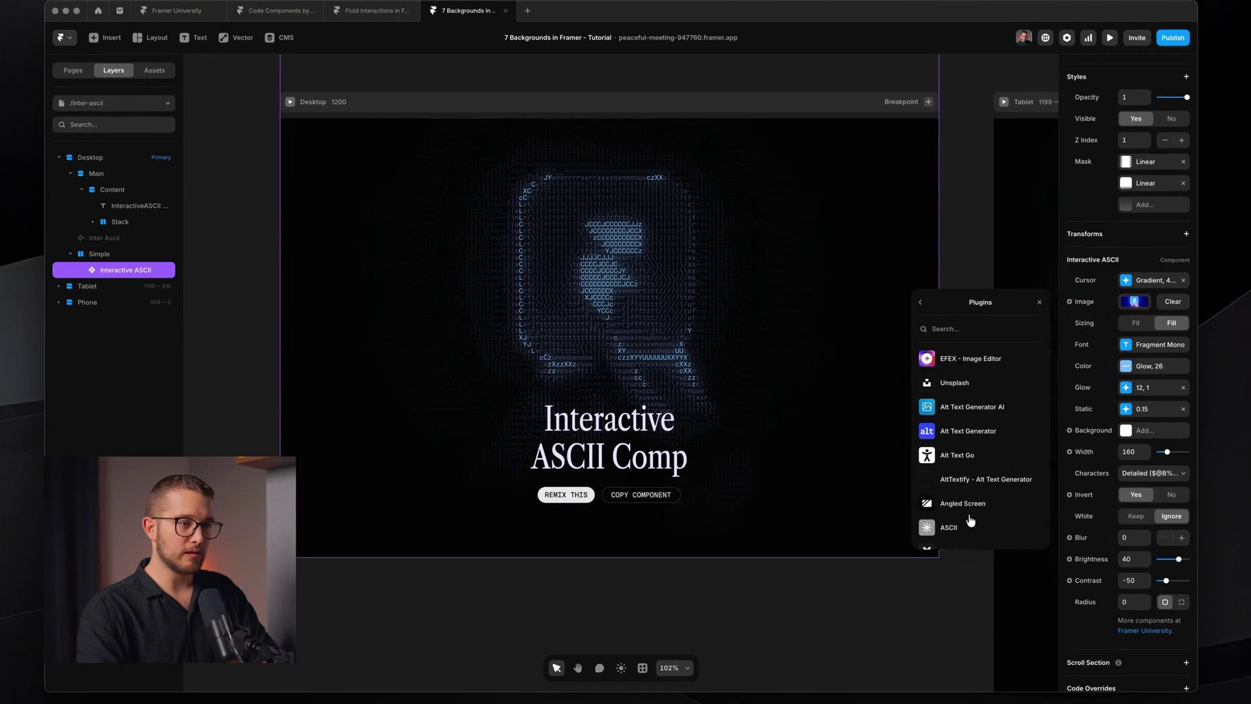
{"action": "left_click", "coordinate": [956, 390]}
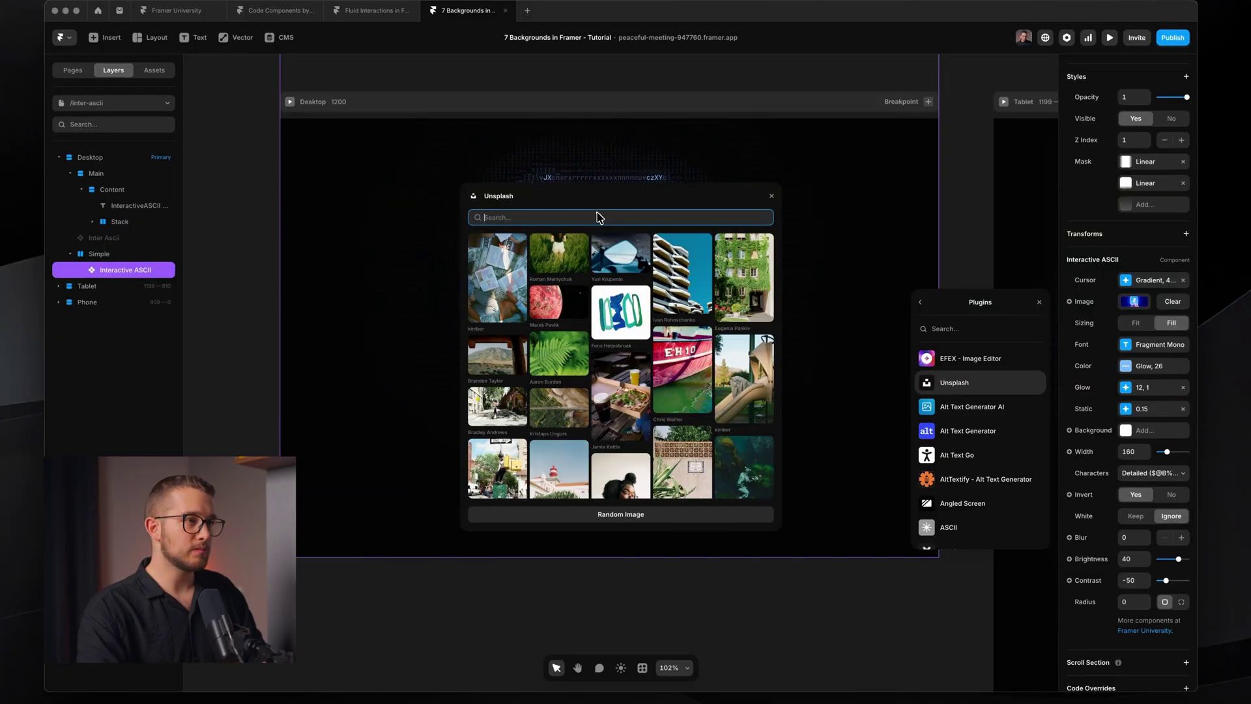
- Search Unsplash for "portait" and use the bearded man's portrait as the component's image, closing the plugin list
{"action": "type", "text": "porta"}
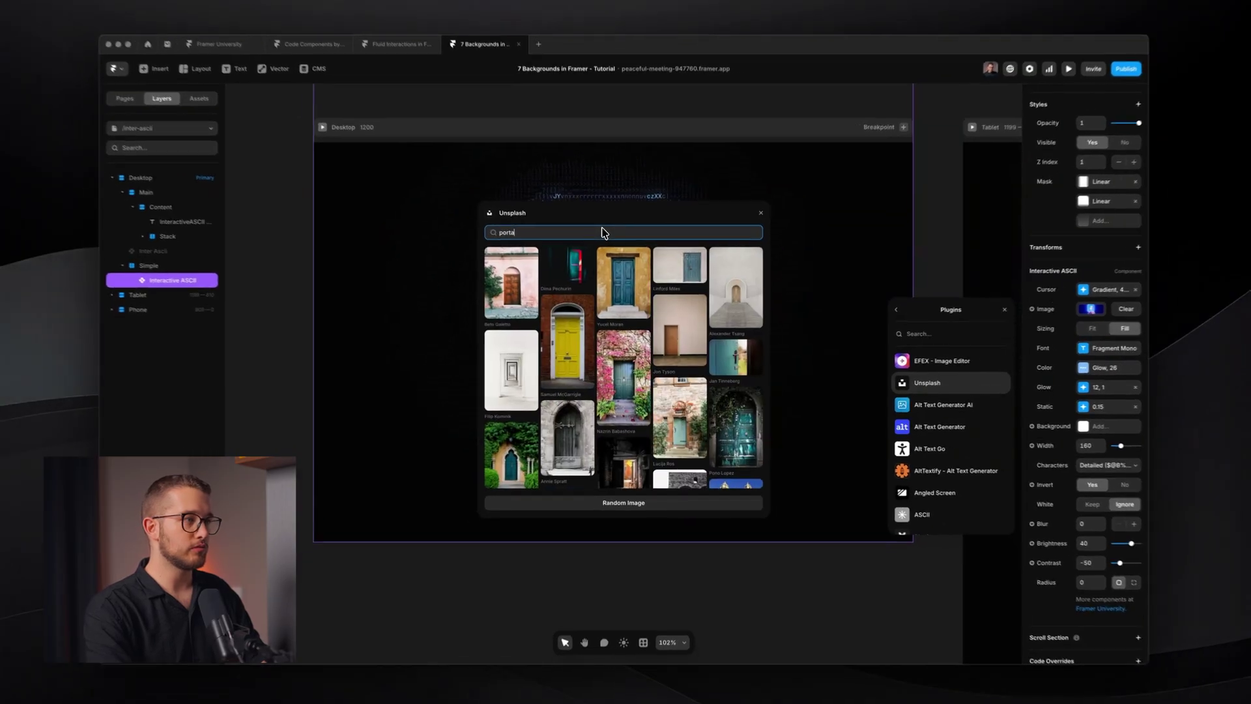
{"action": "key", "text": "BackSpace"}
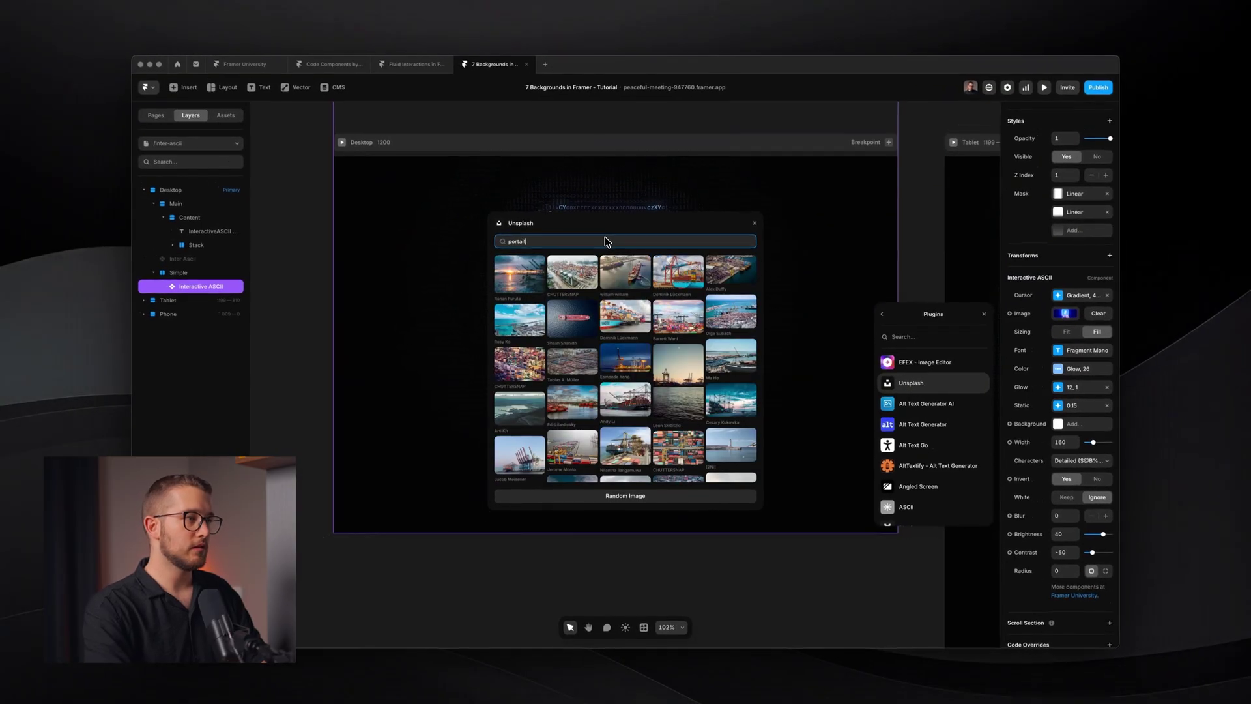
{"action": "type", "text": "ait"}
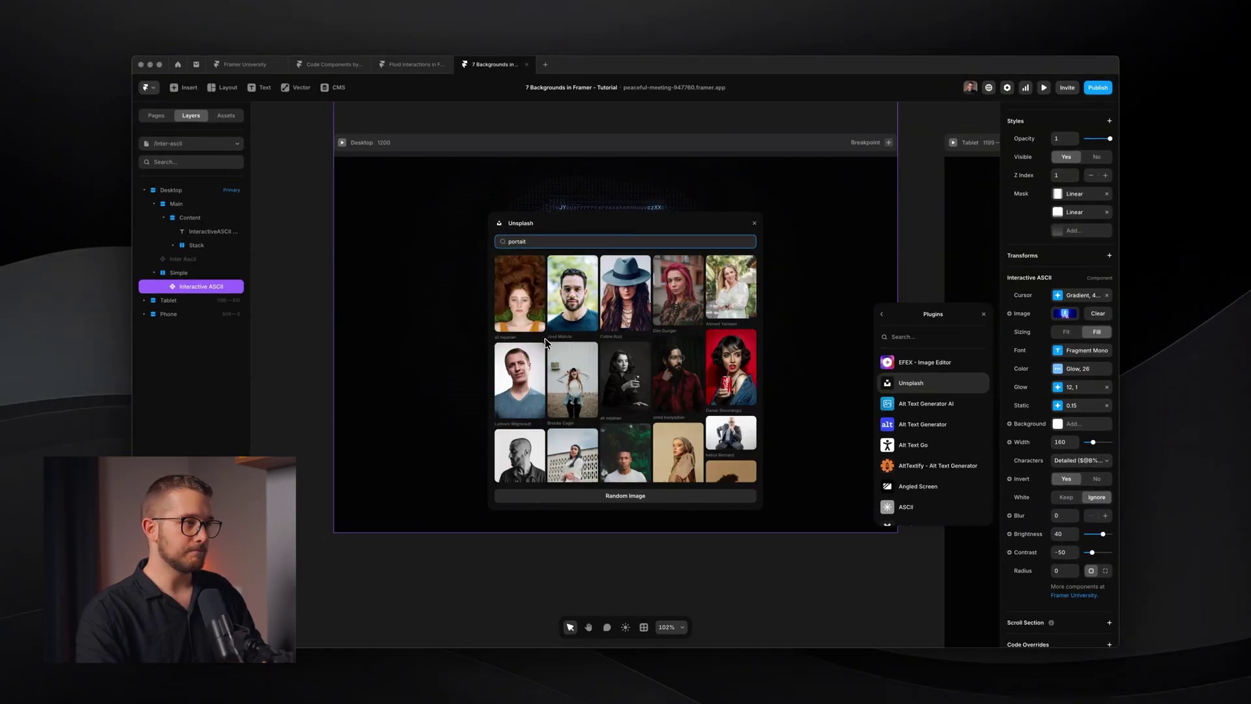
{"action": "left_click", "coordinate": [561, 314]}
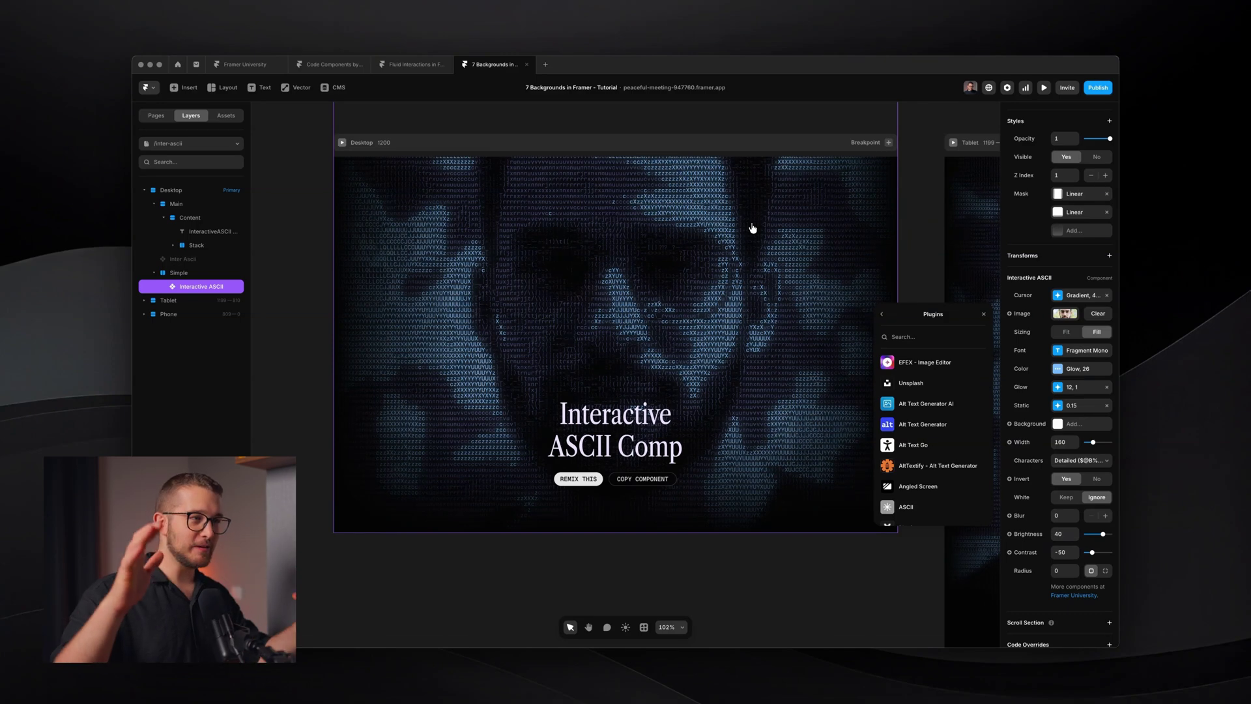
{"action": "left_click", "coordinate": [984, 314]}
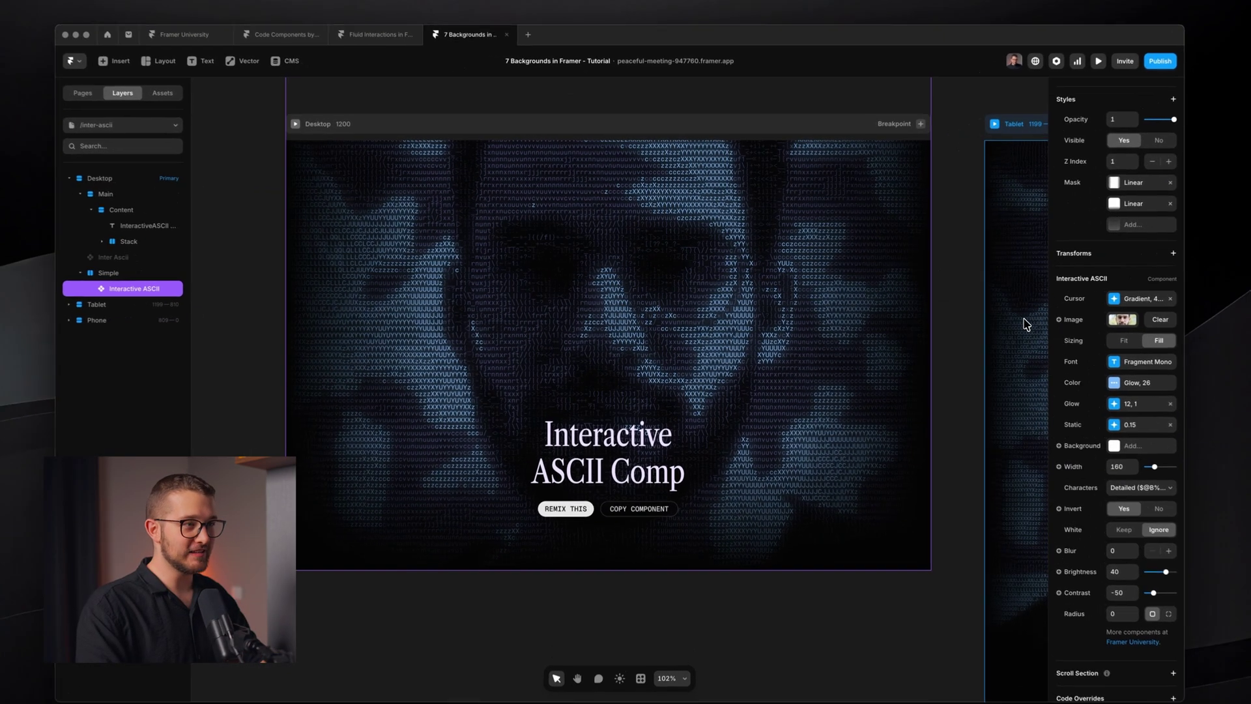
- Preview the ASCII portrait with the editor interface hidden, and bring the interface back
{"action": "key", "text": "super+backslash"}
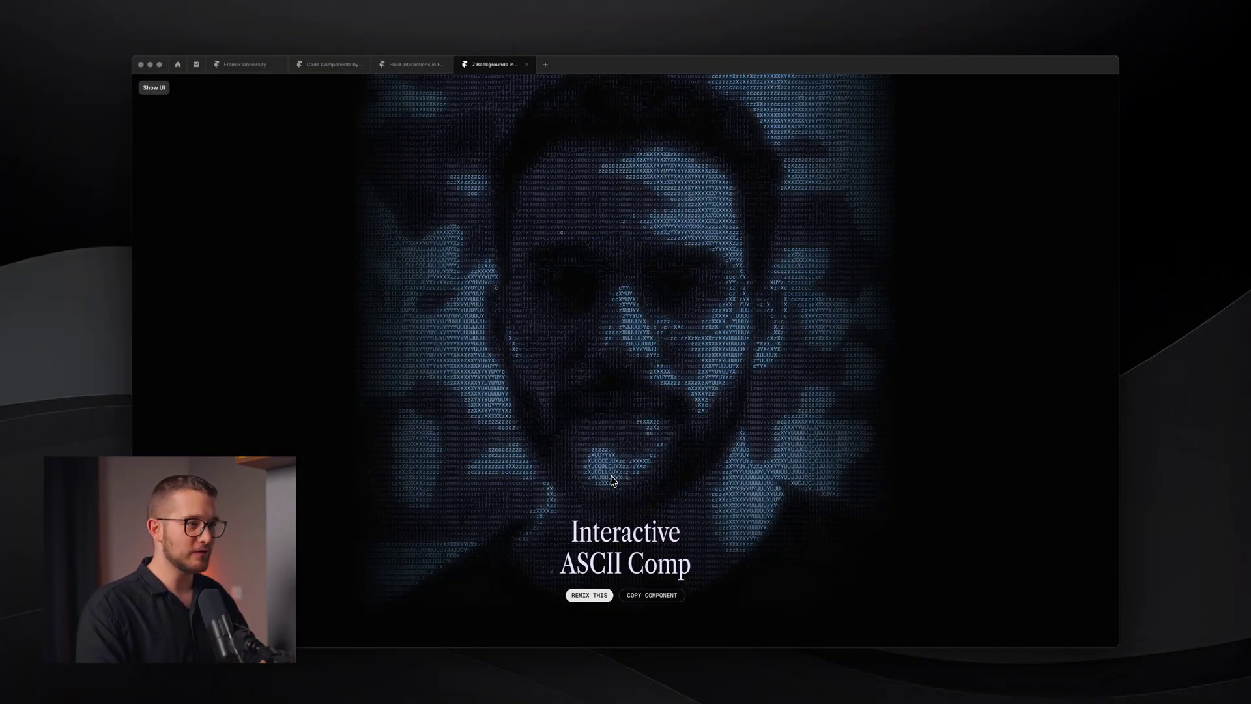
{"action": "key", "text": "super+backslash"}
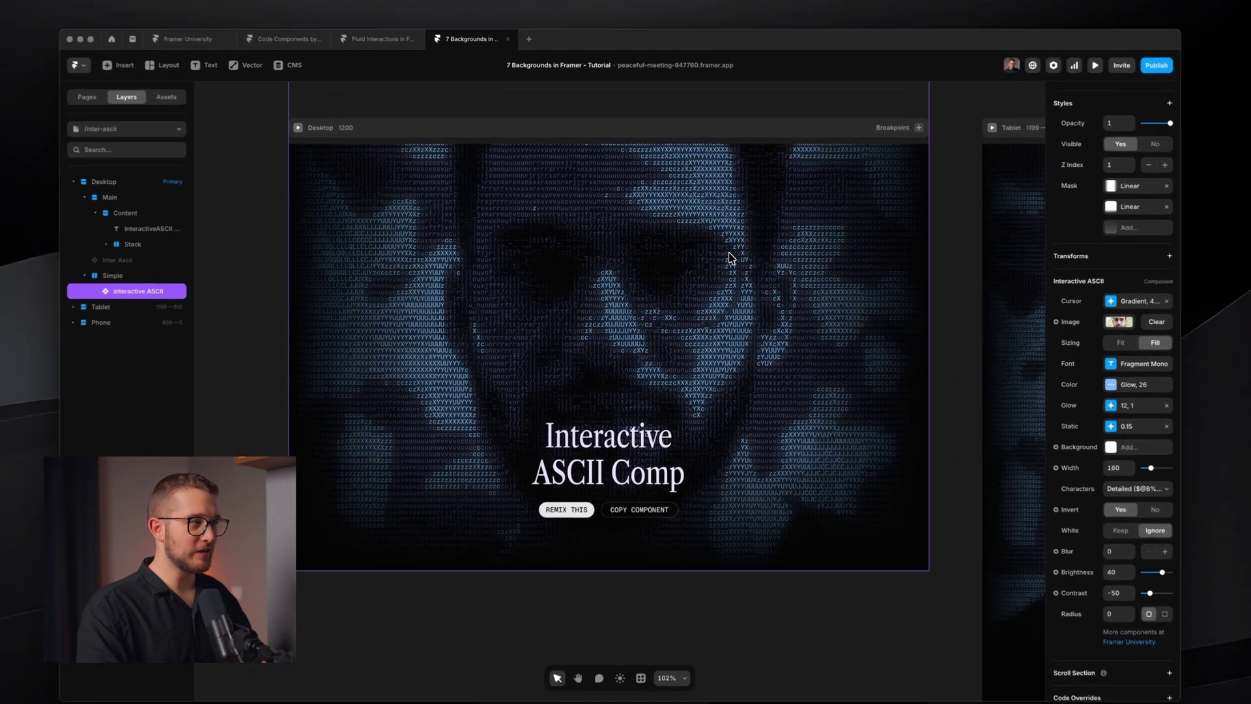
- Review the Interactive ASCII component's font settings and try the Gradient mode in its color settings
{"action": "scroll", "coordinate": [1060, 347], "scroll_direction": "down", "scroll_amount": 2}
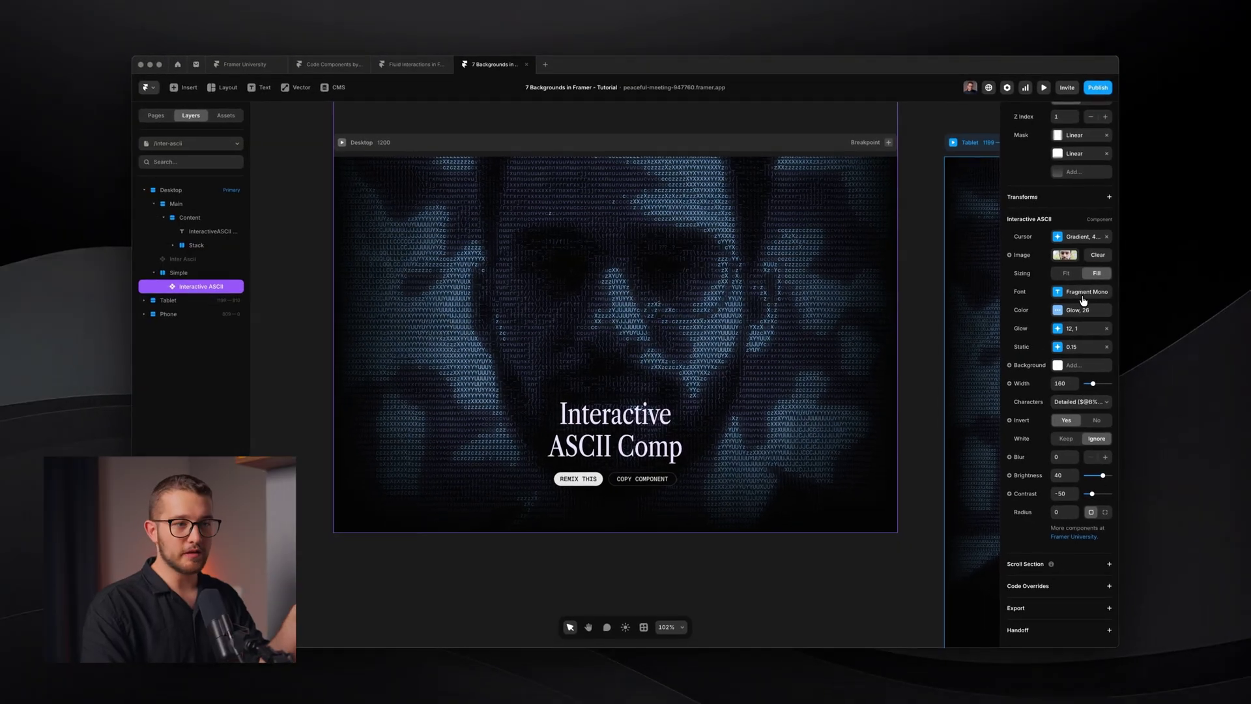
{"action": "left_click", "coordinate": [1088, 294]}
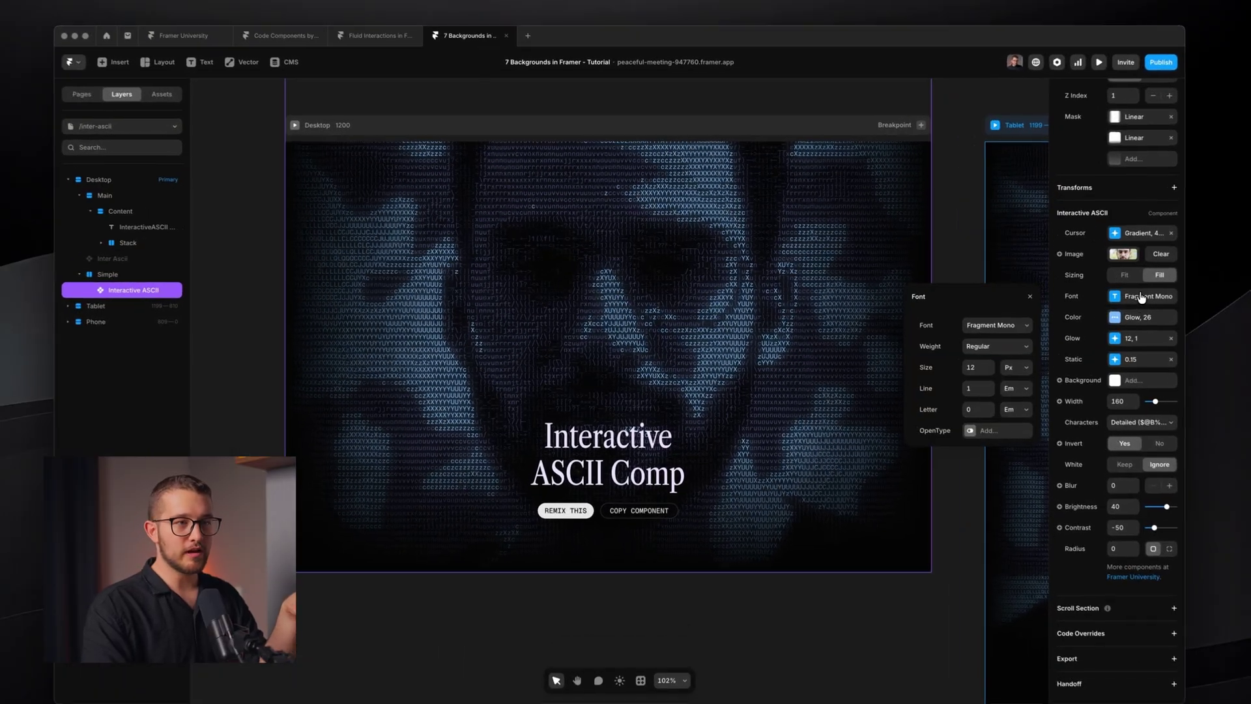
{"action": "scroll", "coordinate": [629, 335], "scroll_direction": "down", "scroll_amount": 3}
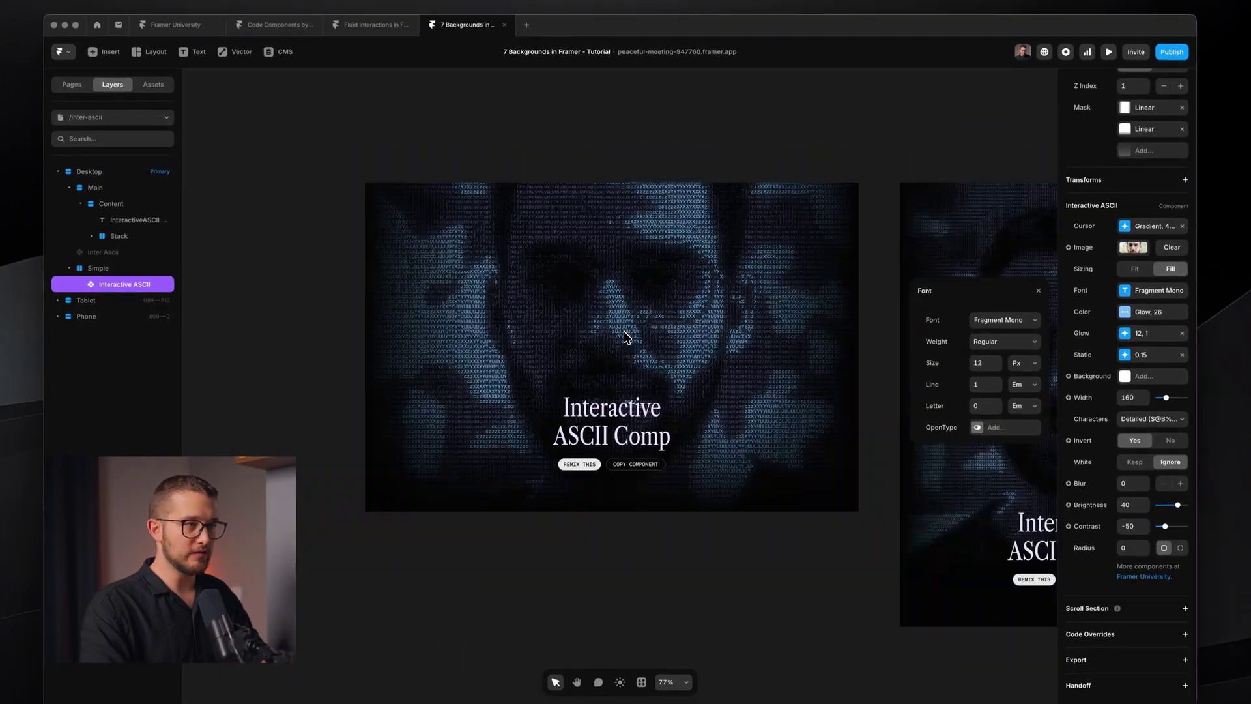
{"action": "scroll", "coordinate": [629, 335], "scroll_direction": "up", "scroll_amount": 6}
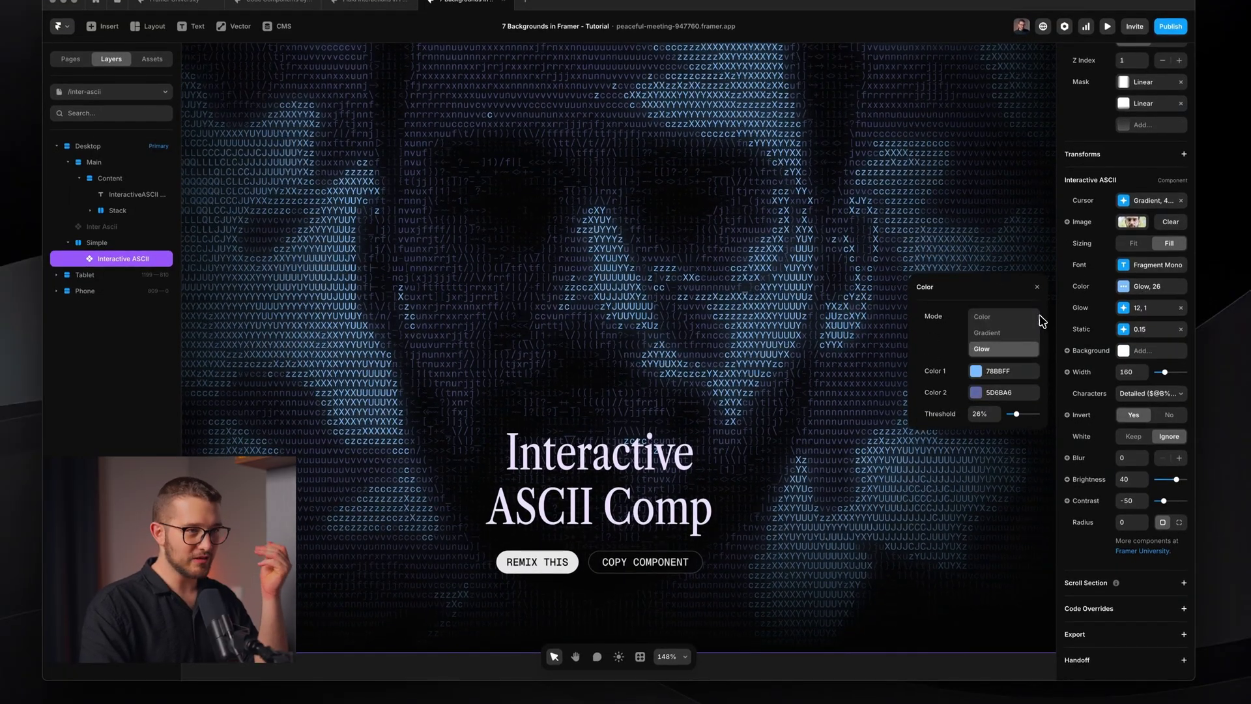
{"action": "left_click", "coordinate": [993, 332]}
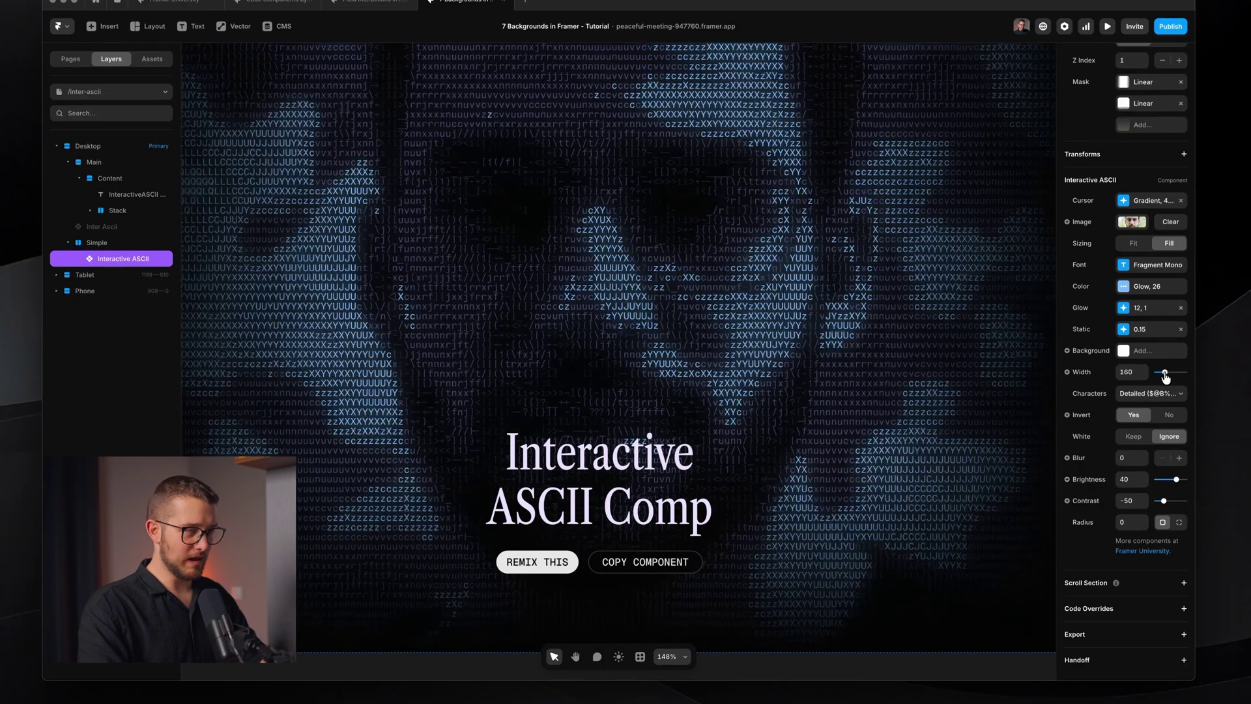
- Change the Interactive ASCII component's character set to Standard
{"action": "left_click", "coordinate": [1126, 395]}
{"action": "left_click", "coordinate": [1125, 406]}
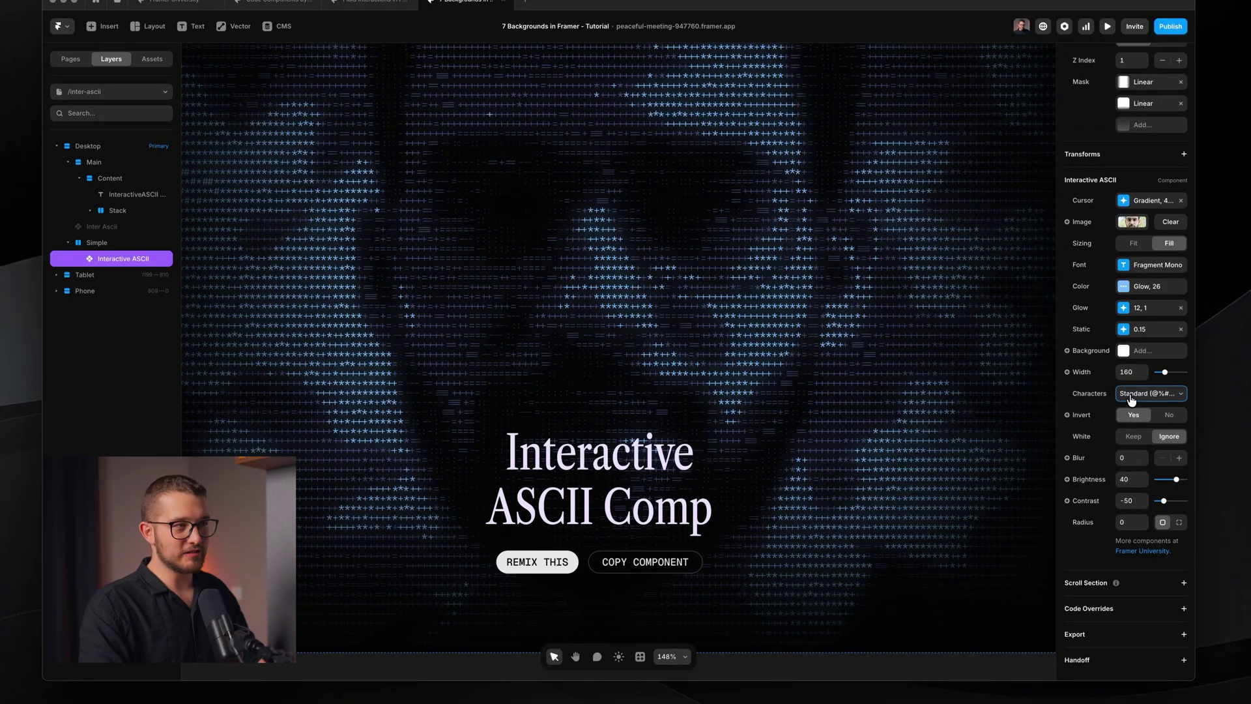
- Try the Blocks character set on the Interactive ASCII component and set its characters to Binary (01)
{"action": "left_click", "coordinate": [1132, 398]}
{"action": "left_click", "coordinate": [1134, 404]}
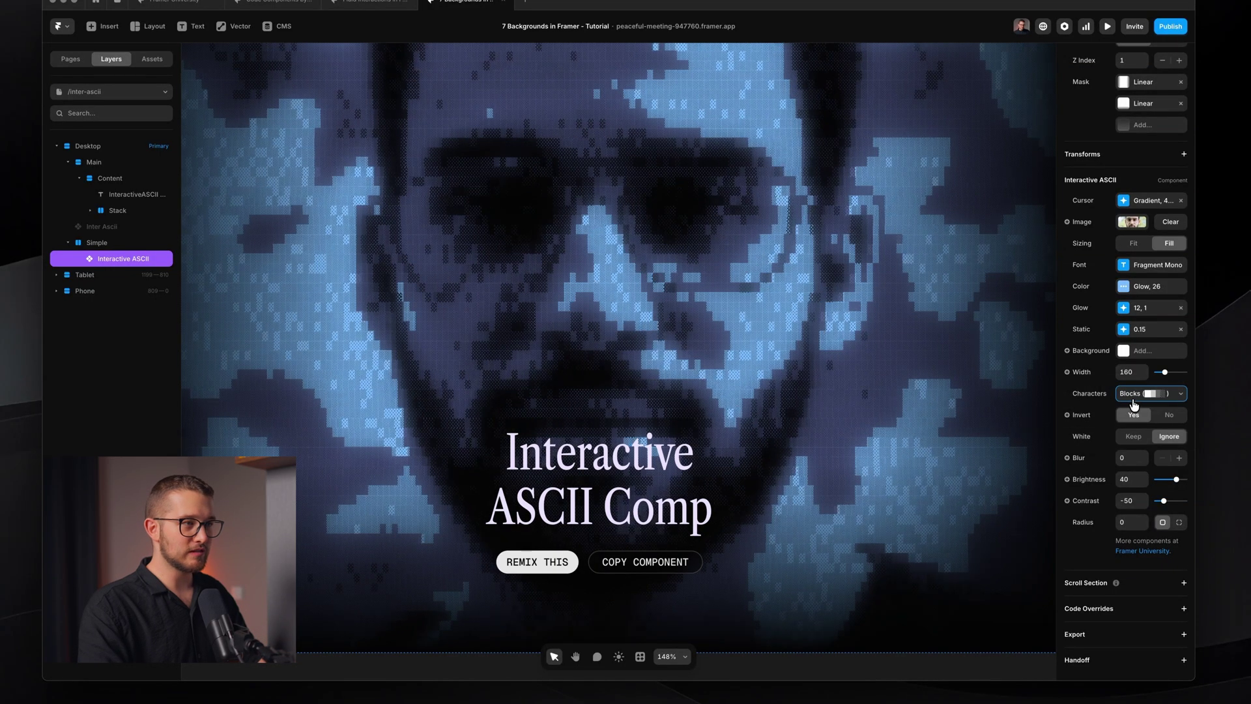
{"action": "left_click", "coordinate": [1134, 398]}
{"action": "left_click", "coordinate": [1134, 406]}
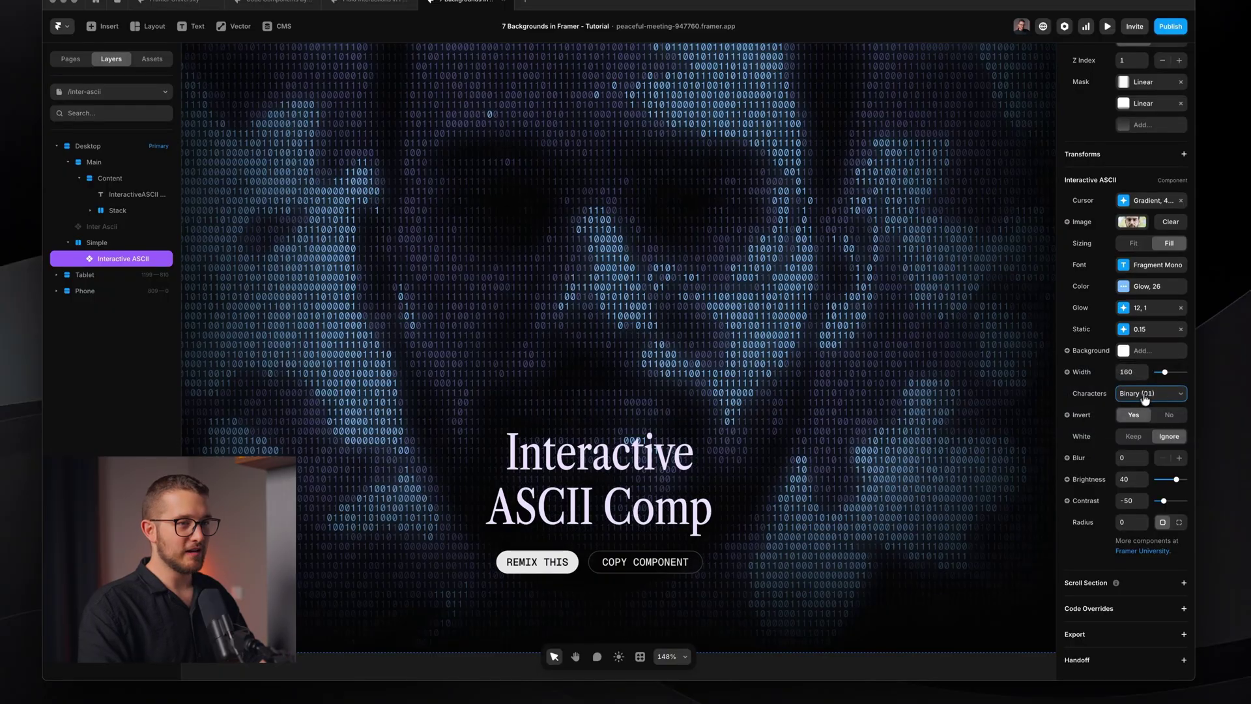
{"action": "left_click", "coordinate": [1148, 395]}
{"action": "left_click", "coordinate": [1148, 395]}
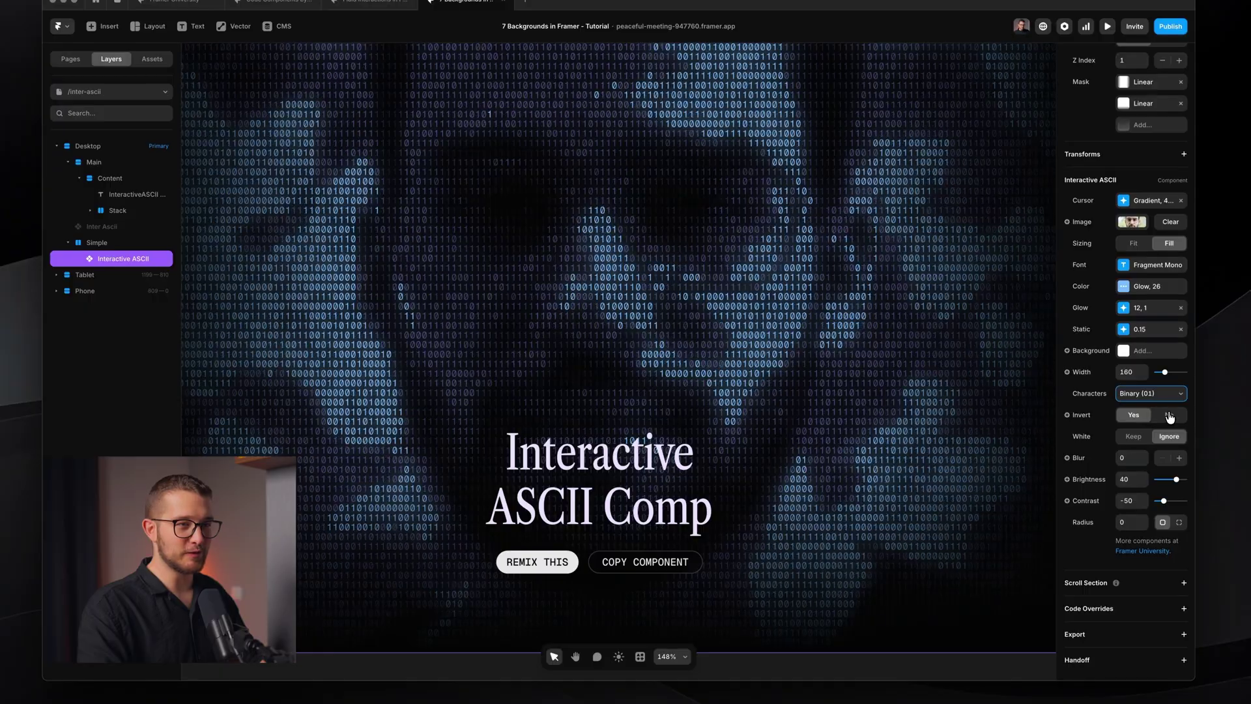
- Try the Interactive ASCII component with Invert set to No, and restore Invert to Yes
{"action": "left_click", "coordinate": [1169, 415]}
{"action": "scroll", "coordinate": [729, 420], "scroll_direction": "up", "scroll_amount": 2}
{"action": "scroll", "coordinate": [729, 421], "scroll_direction": "down", "scroll_amount": 5}
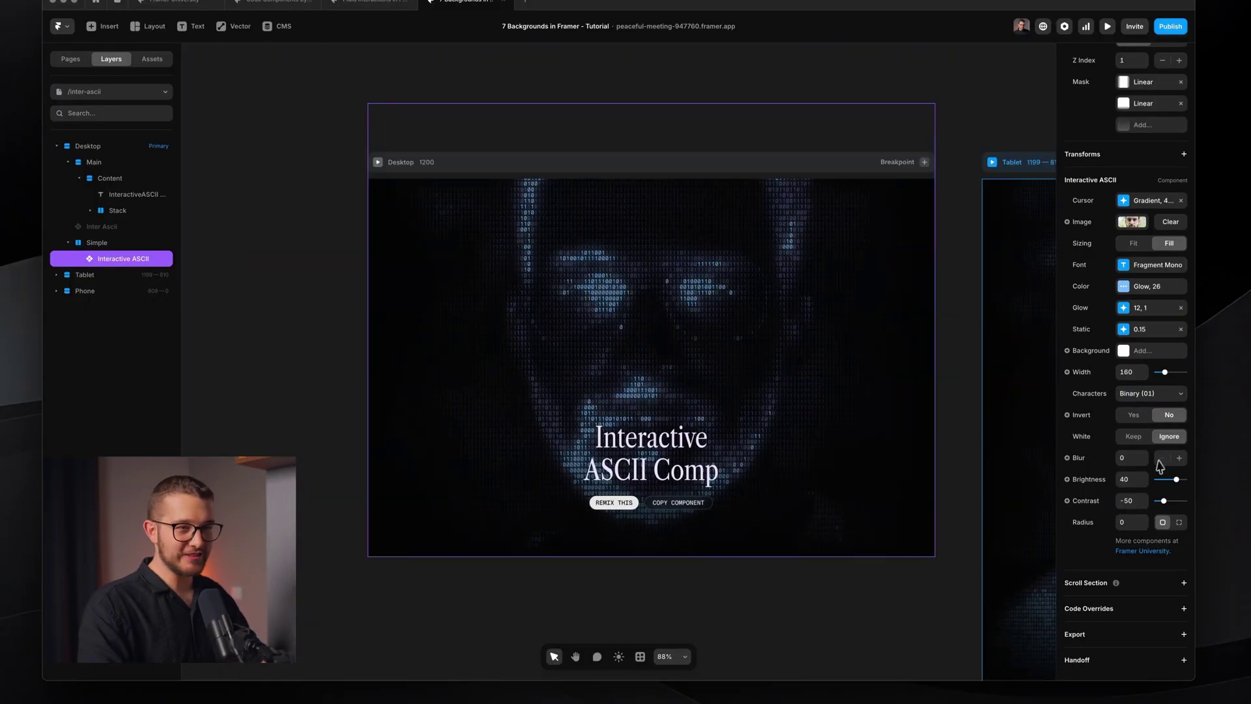
{"action": "left_click", "coordinate": [1134, 417]}
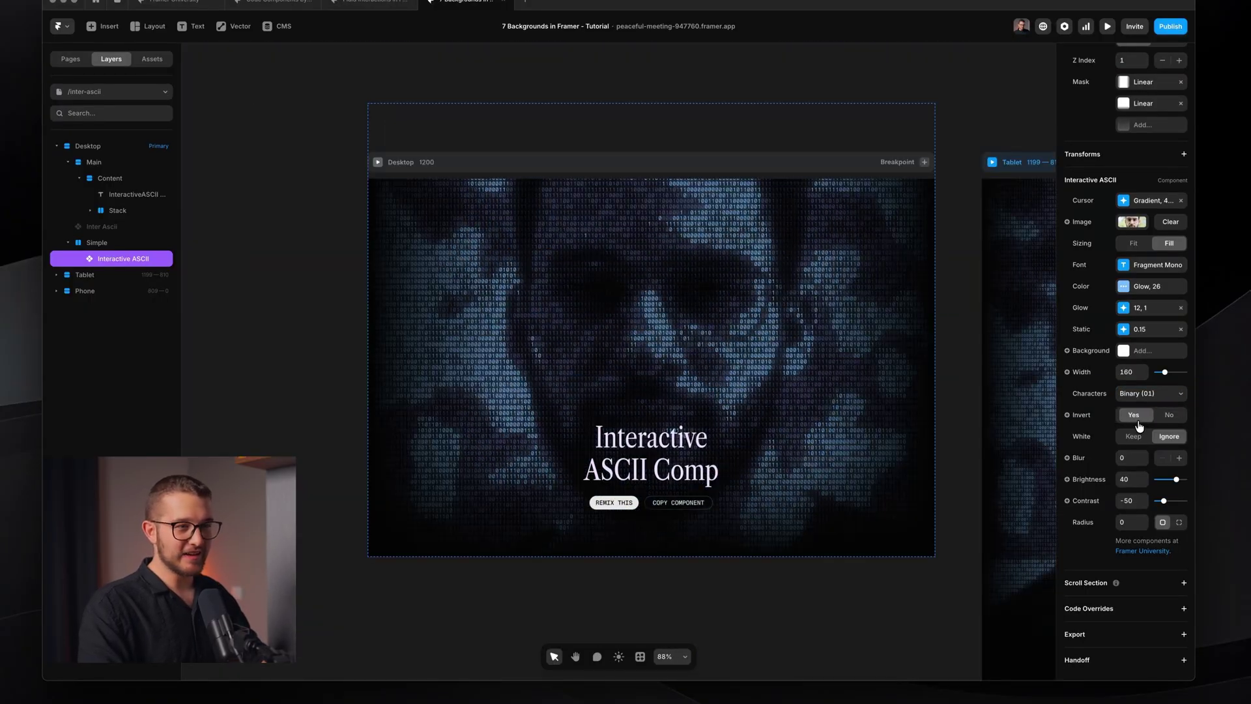
- Try raising the Interactive ASCII component's blur and return it to 0
{"action": "left_click", "coordinate": [1144, 454]}
{"action": "left_click", "coordinate": [1144, 455]}
{"action": "left_click", "coordinate": [1145, 462]}
{"action": "left_click", "coordinate": [1144, 462]}
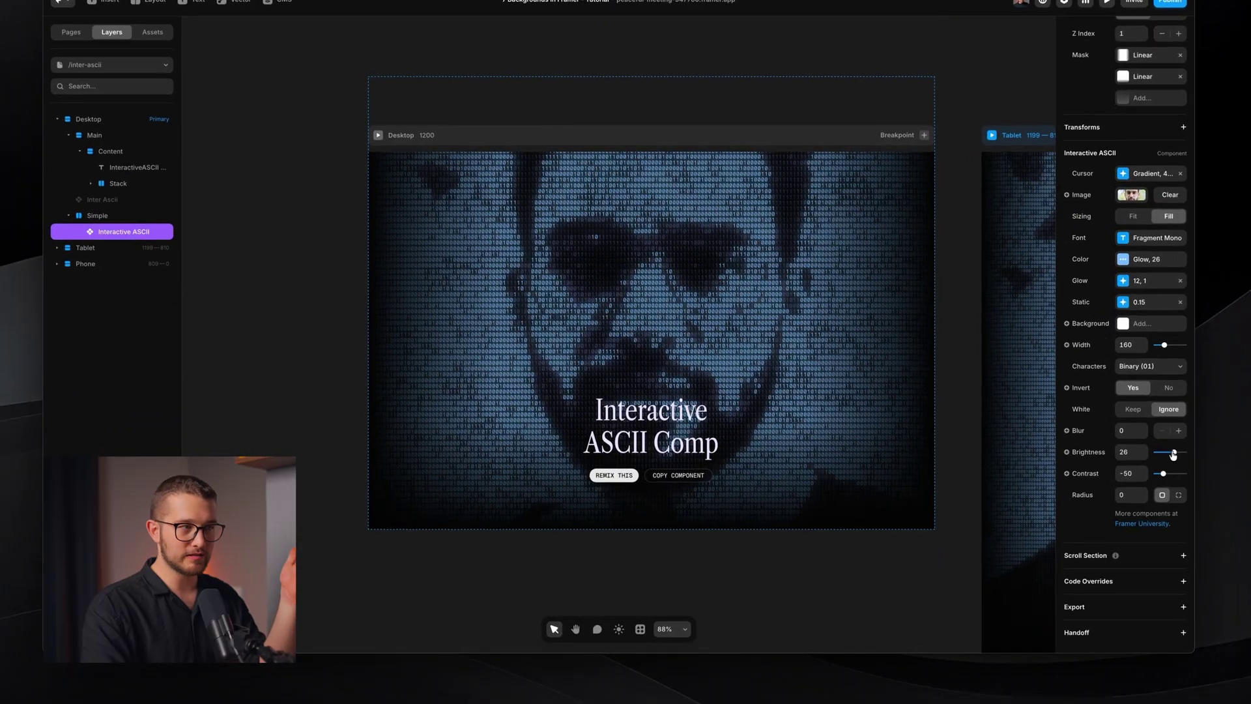
- Set the Interactive ASCII component's brightness to 41 and its contrast to -37
{"action": "left_click_drag", "start_coordinate": [1102, 475], "coordinate": [1108, 478]}
{"action": "left_click_drag", "start_coordinate": [1184, 454], "coordinate": [1165, 483]}
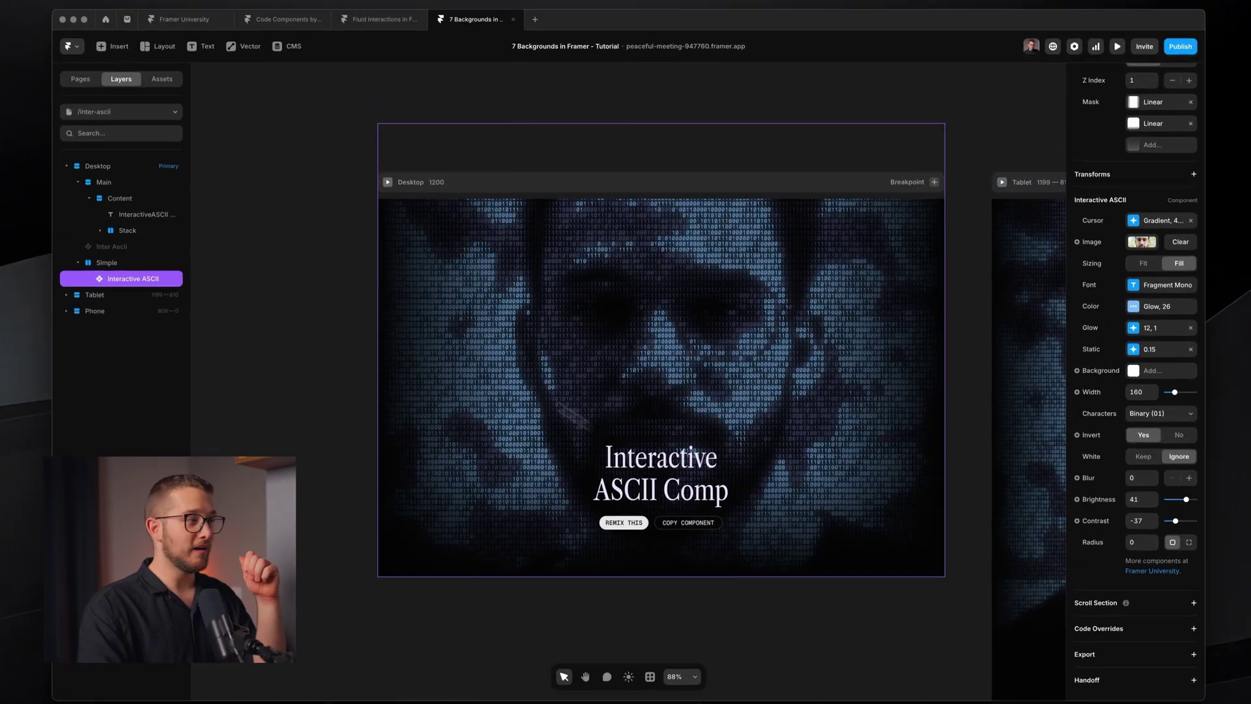
{"action": "left_click", "coordinate": [365, 283]}
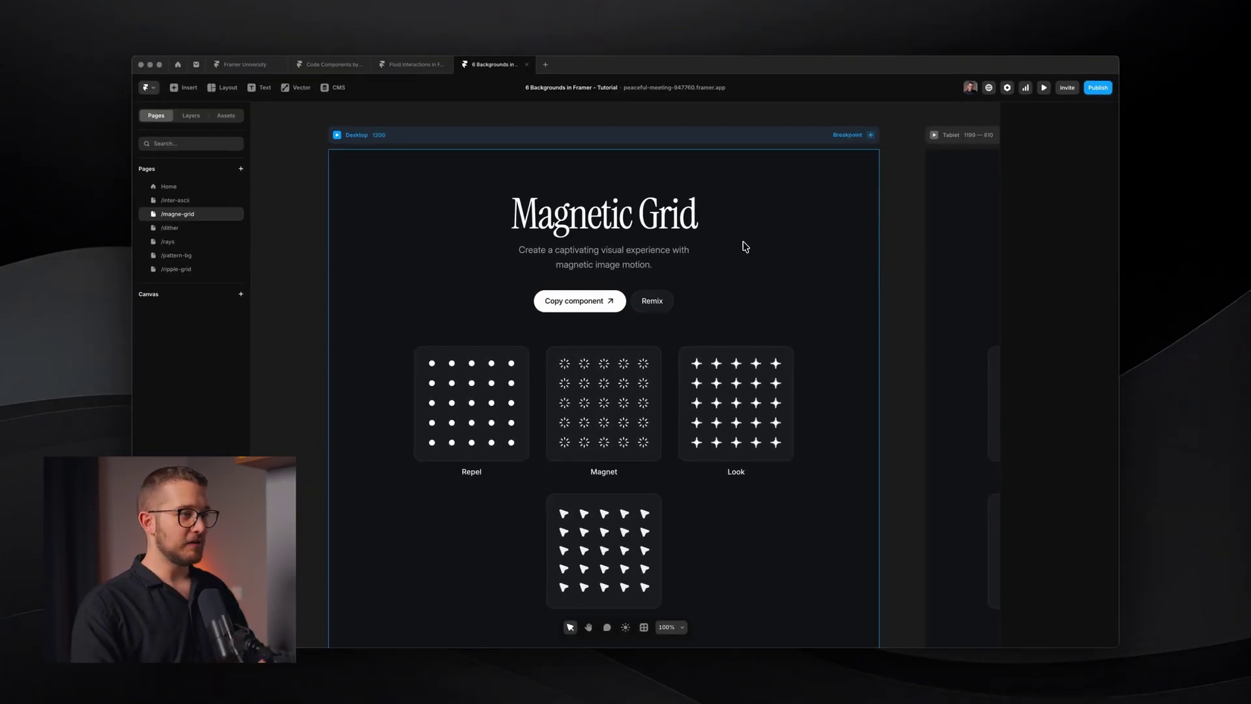
- Examine the Repel, Magnet and Look grids on the Magnetic Grid page and preview them with the editor interface hidden
{"action": "left_click", "coordinate": [502, 372]}
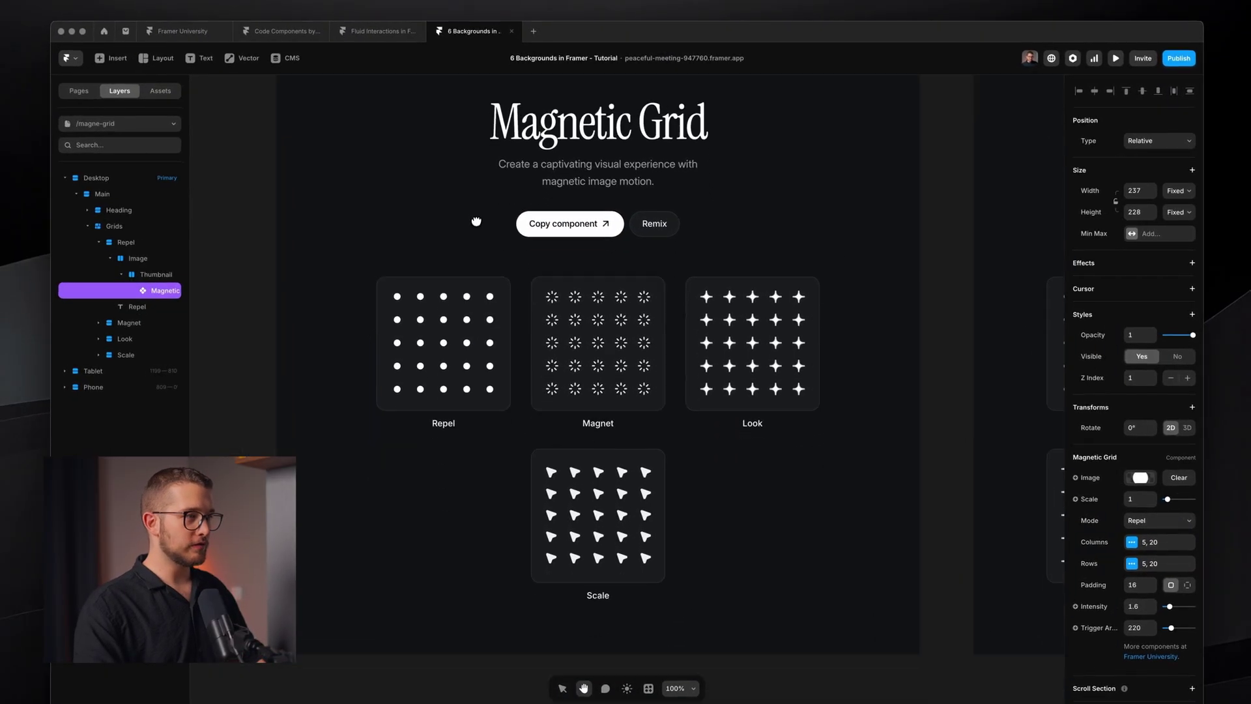
{"action": "scroll", "coordinate": [601, 338], "scroll_direction": "down", "scroll_amount": 2}
{"action": "left_click", "coordinate": [600, 351]}
{"action": "left_click", "coordinate": [721, 310]}
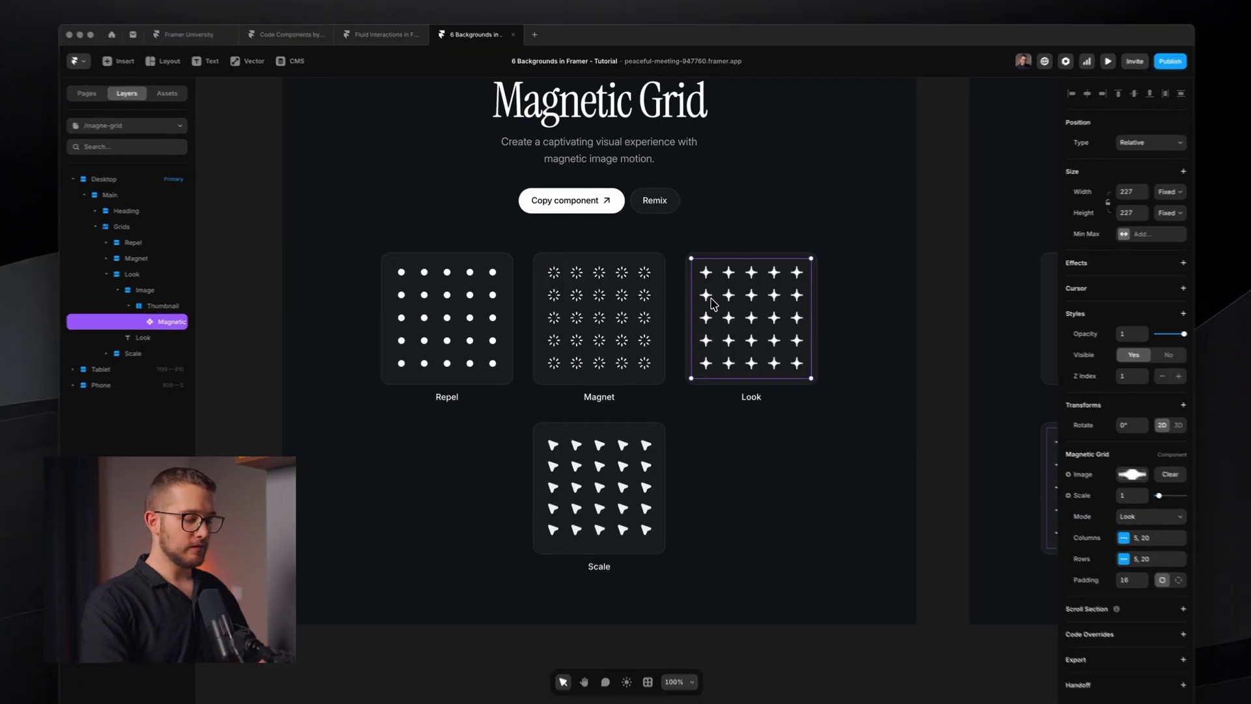
{"action": "key", "text": "super+backslash"}
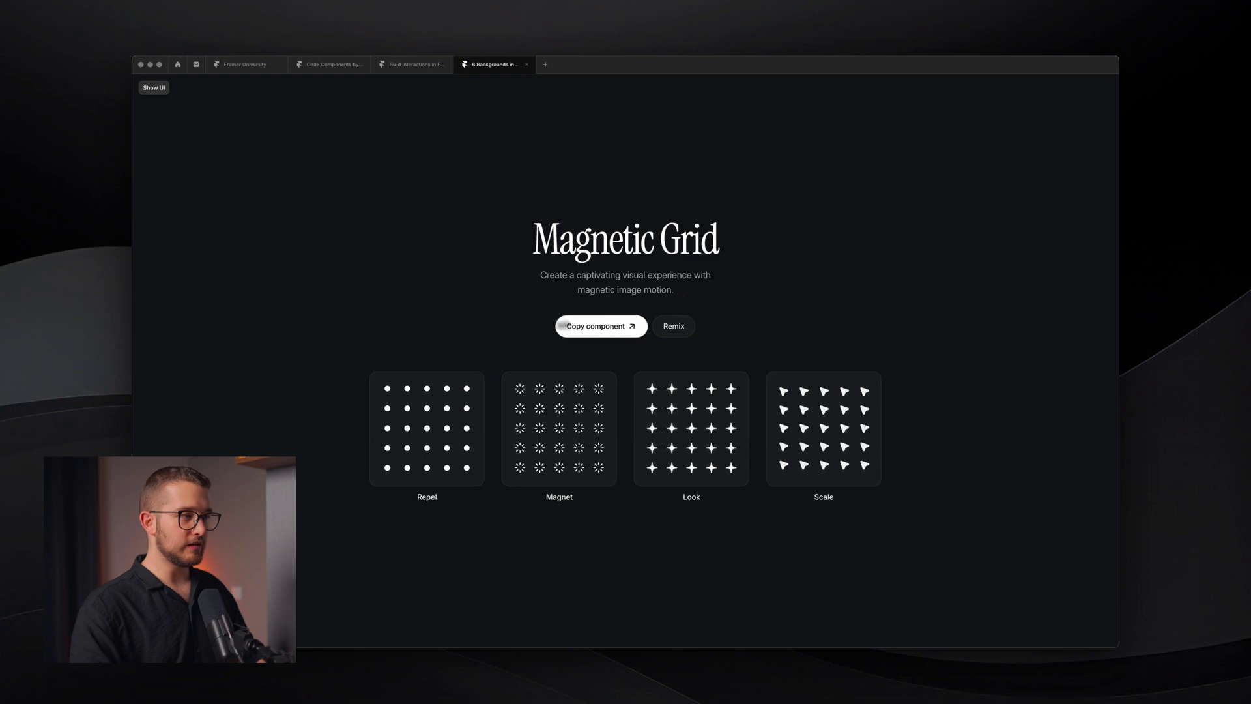
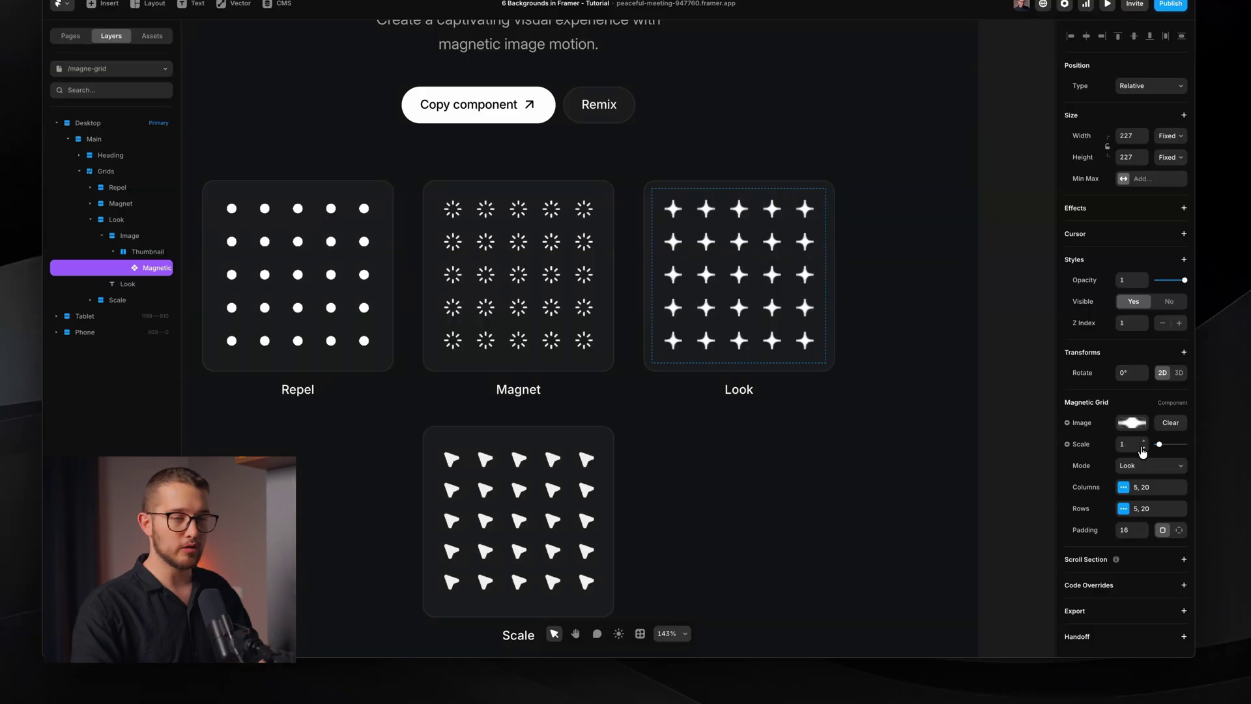
- Try the Repel mode on the star grid labelled Look and restore its Look mode
{"action": "left_click", "coordinate": [1143, 467]}
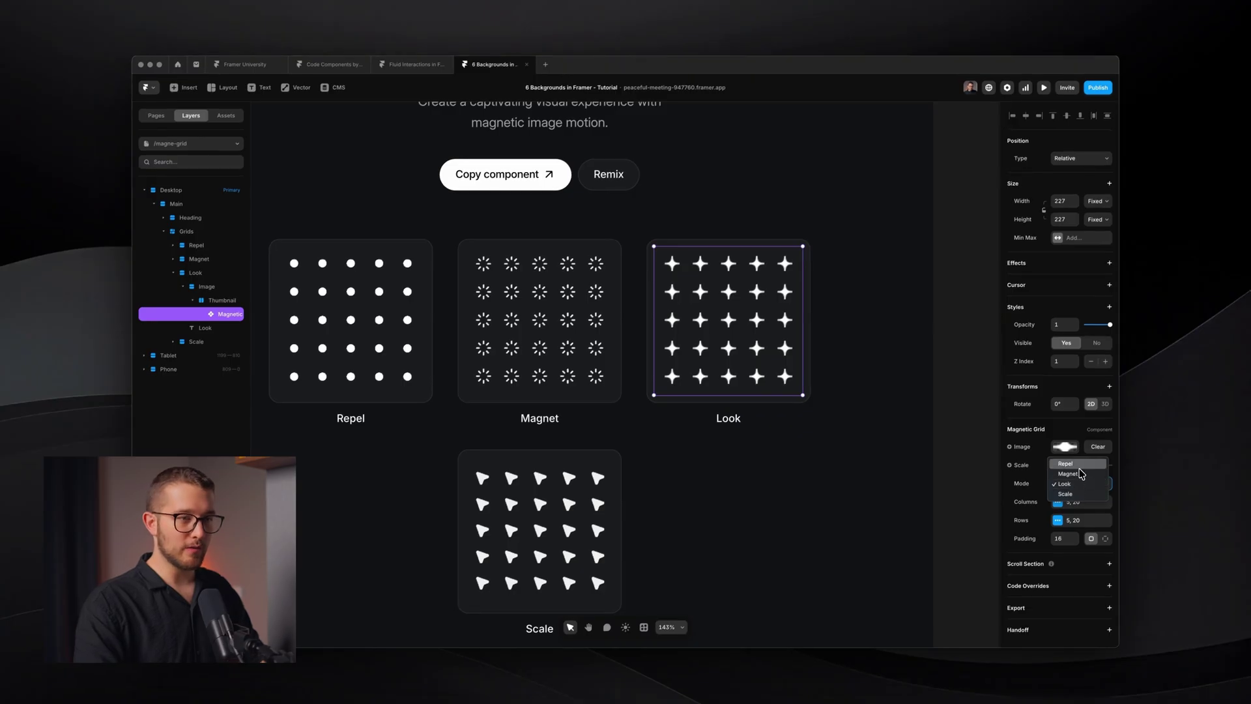
{"action": "left_click", "coordinate": [1081, 474]}
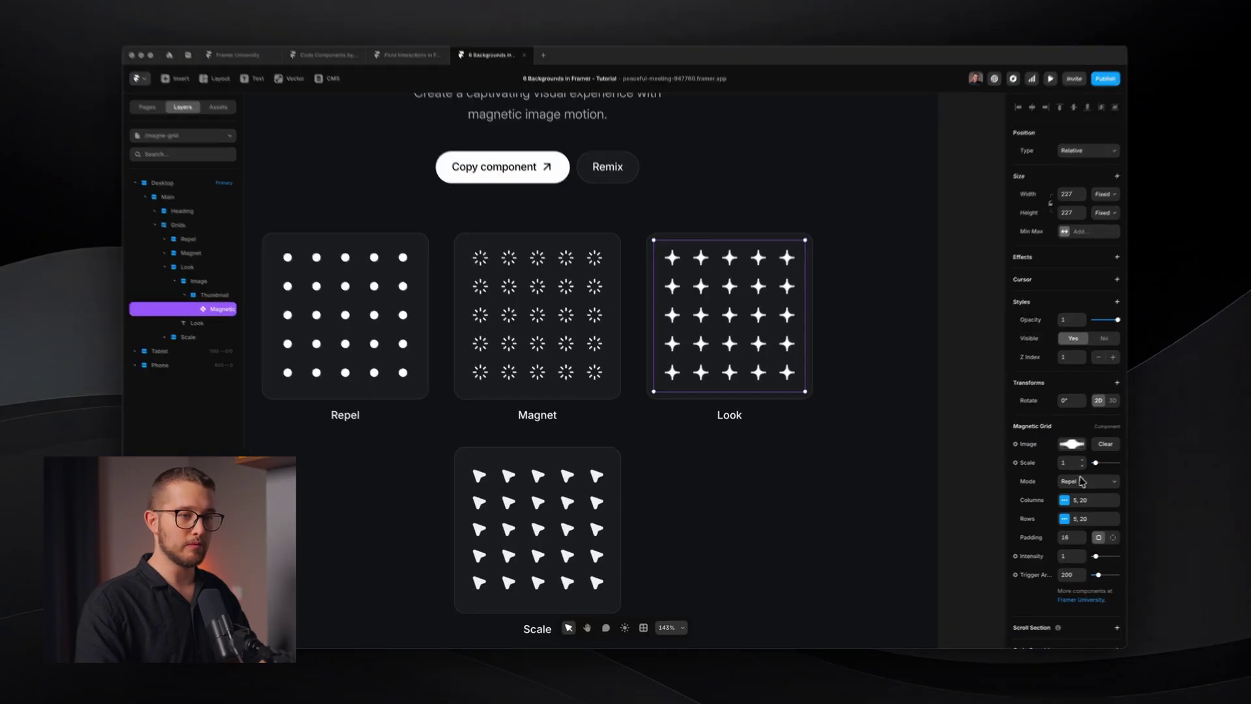
{"action": "left_click", "coordinate": [1091, 469]}
{"action": "left_click", "coordinate": [1123, 489]}
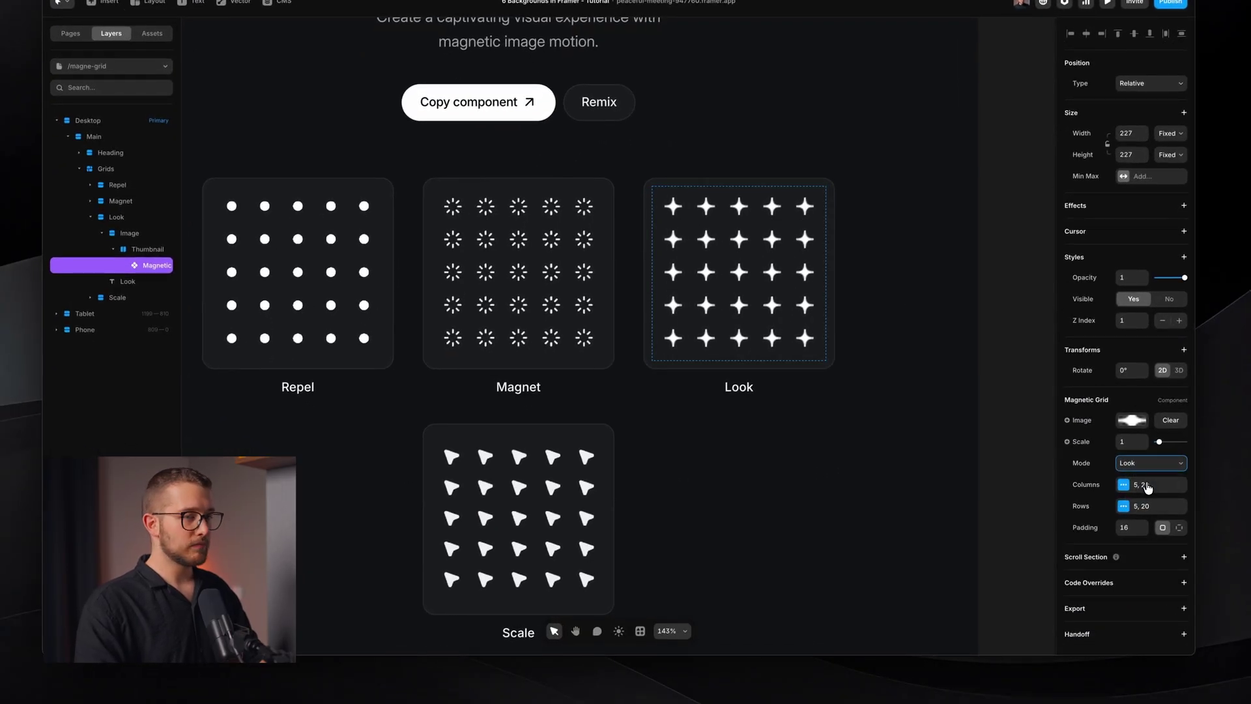
- Try a column count of 6 on the star grid, undo the column changes and close the column settings
{"action": "left_click", "coordinate": [1141, 489]}
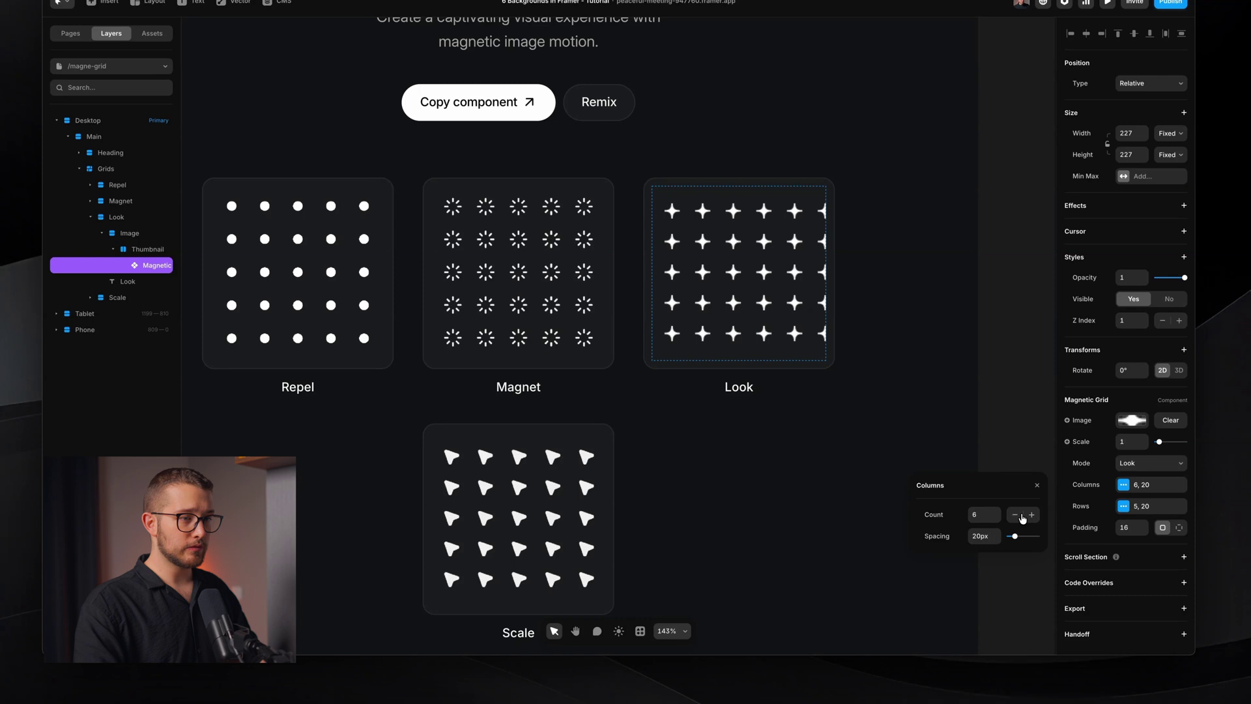
{"action": "left_click_drag", "start_coordinate": [1014, 536], "coordinate": [1023, 538]}
{"action": "key", "text": "ctrl+z"}
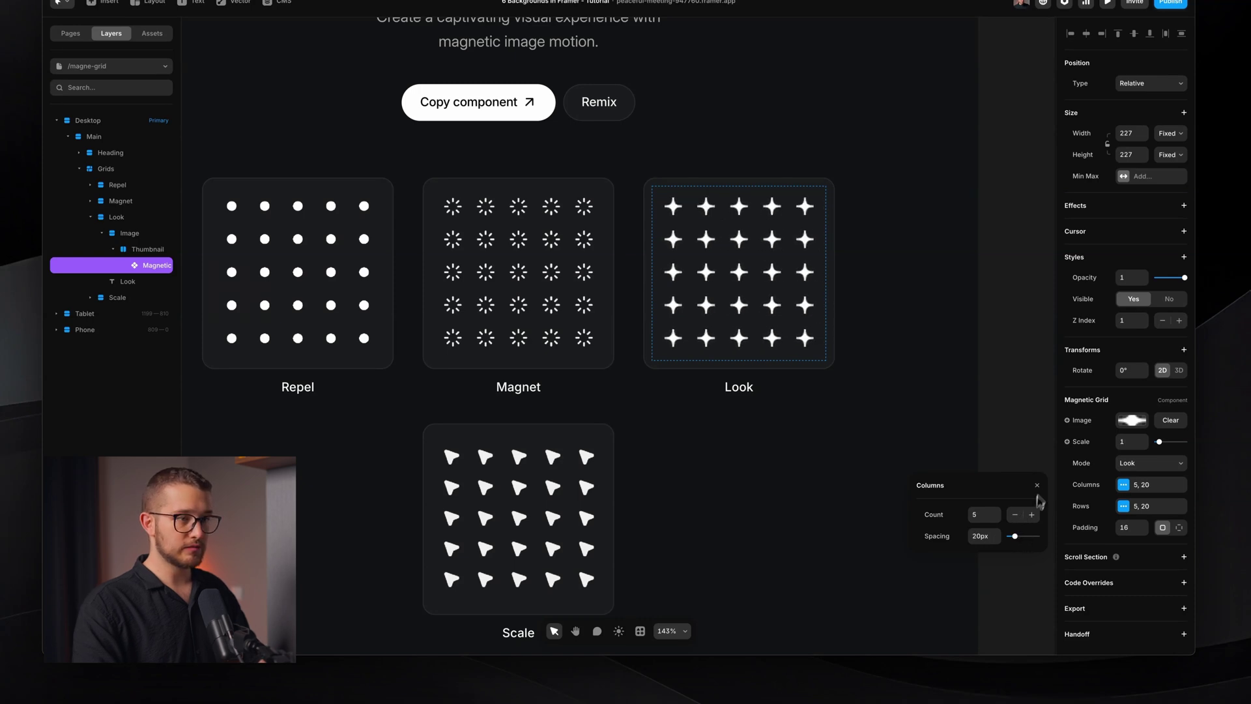
{"action": "left_click", "coordinate": [1037, 485]}
- Check the star grid's row settings, try a scale of 0.9 and restore the scale to 1
{"action": "left_click", "coordinate": [1125, 507]}
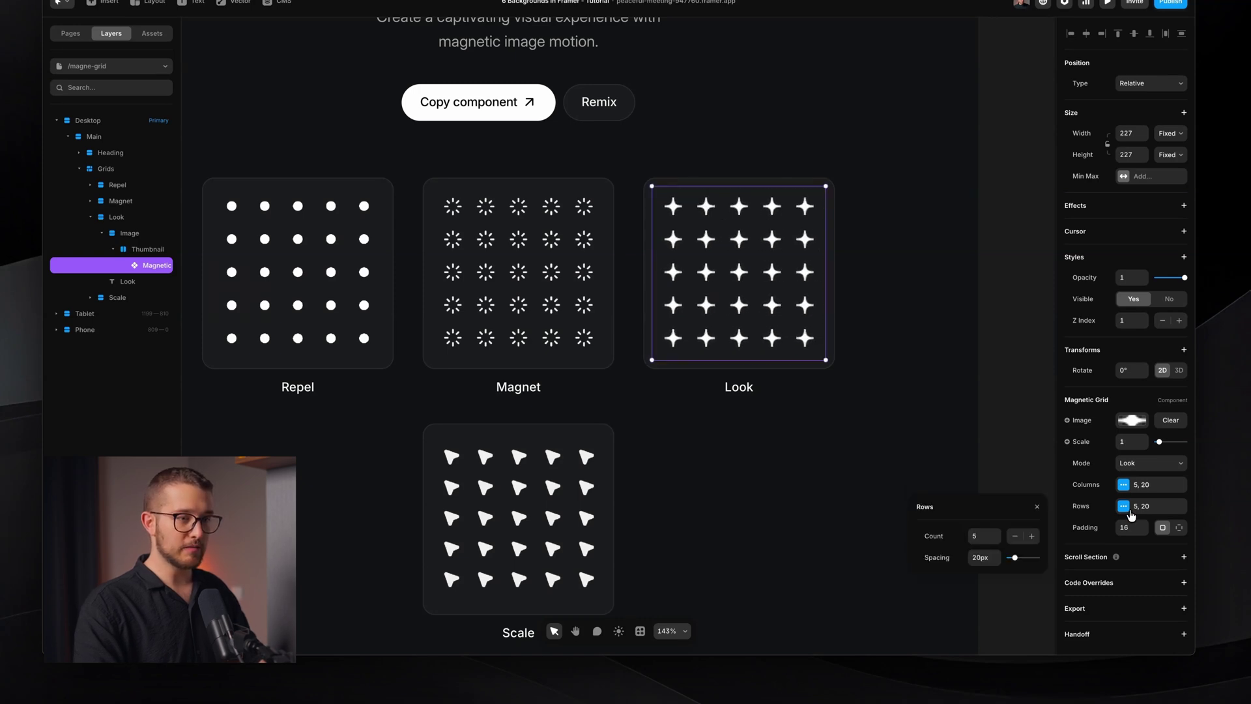
{"action": "left_click", "coordinate": [1131, 515]}
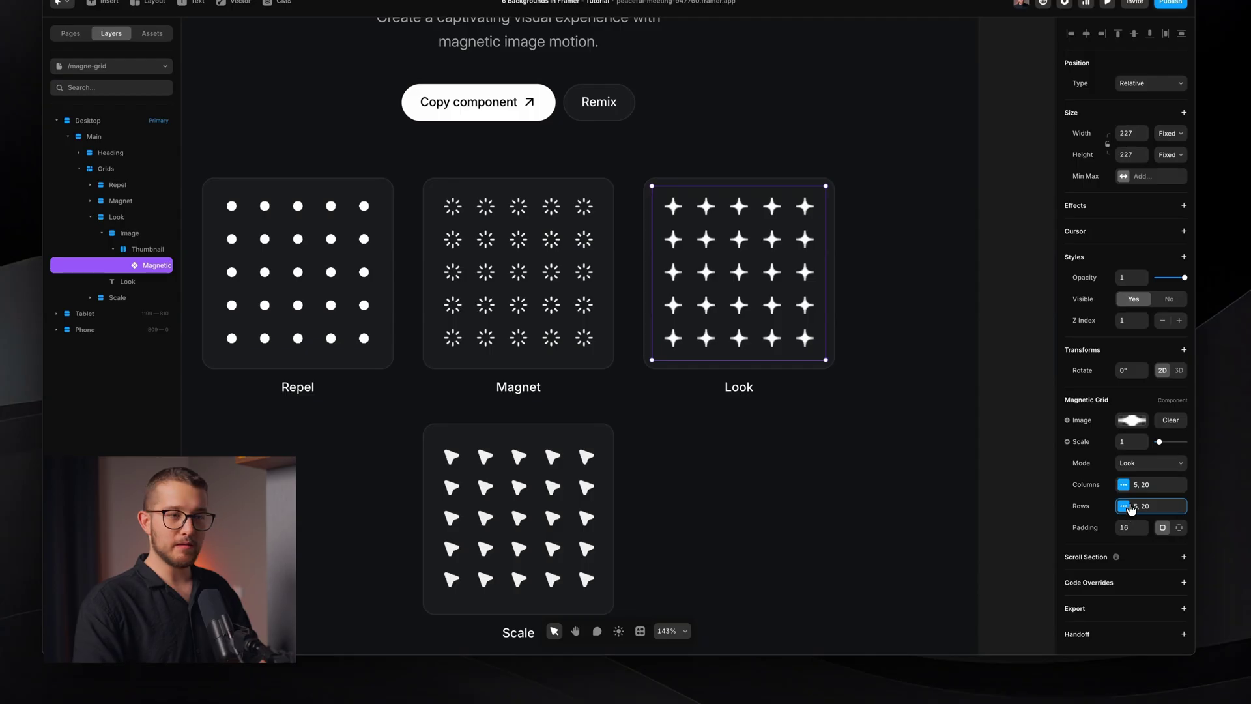
{"action": "left_click", "coordinate": [1143, 447]}
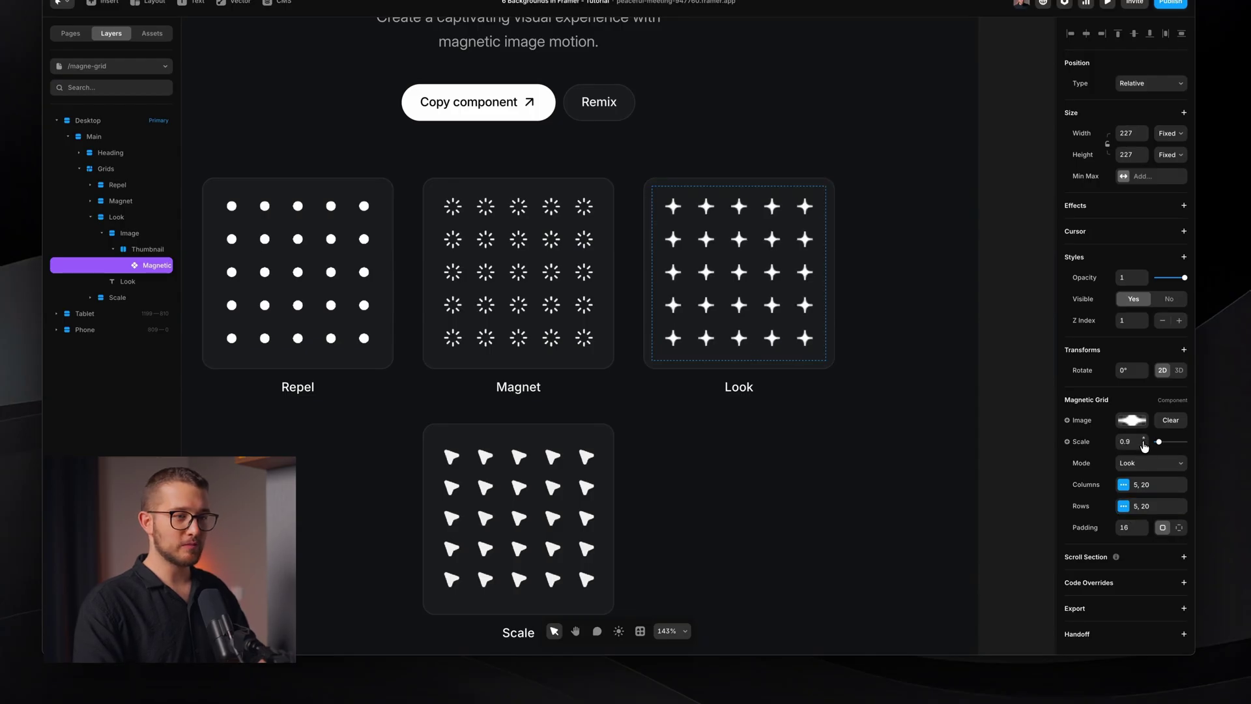
{"action": "left_click", "coordinate": [1144, 441]}
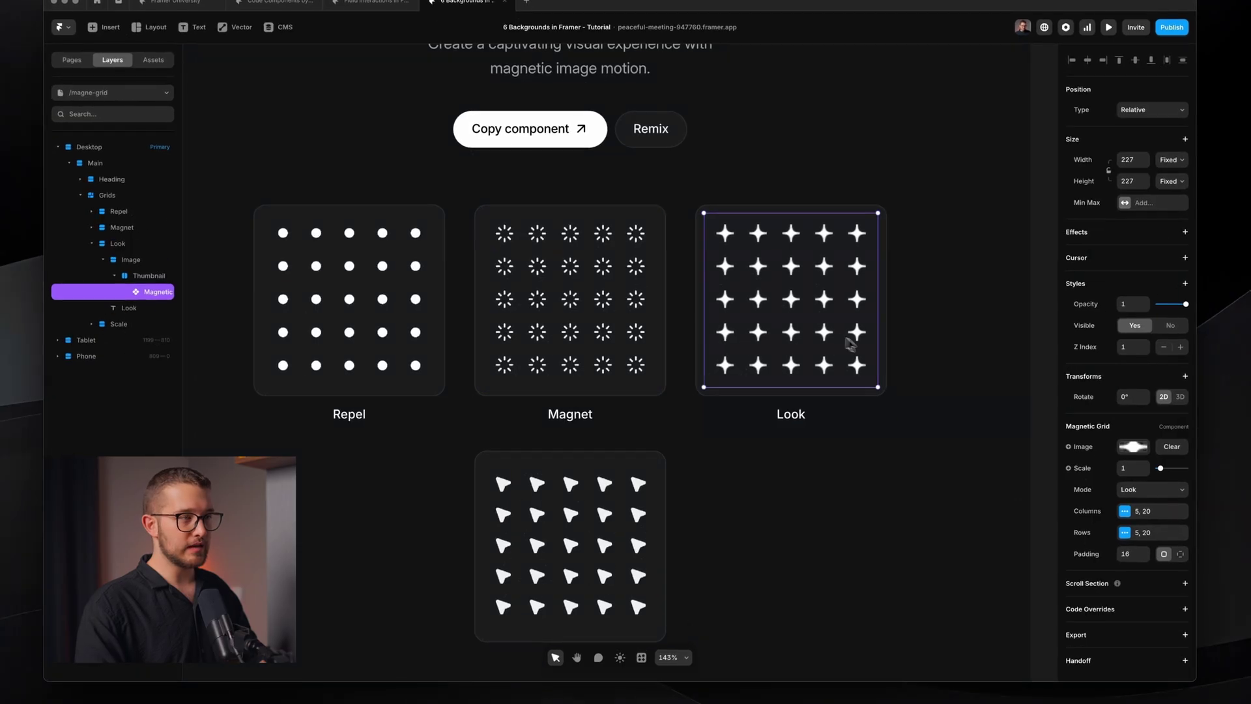
- Set the star grid's mode to Magnet and preview the effect with the editor interface hidden, restoring the interface
{"action": "left_click", "coordinate": [1149, 490]}
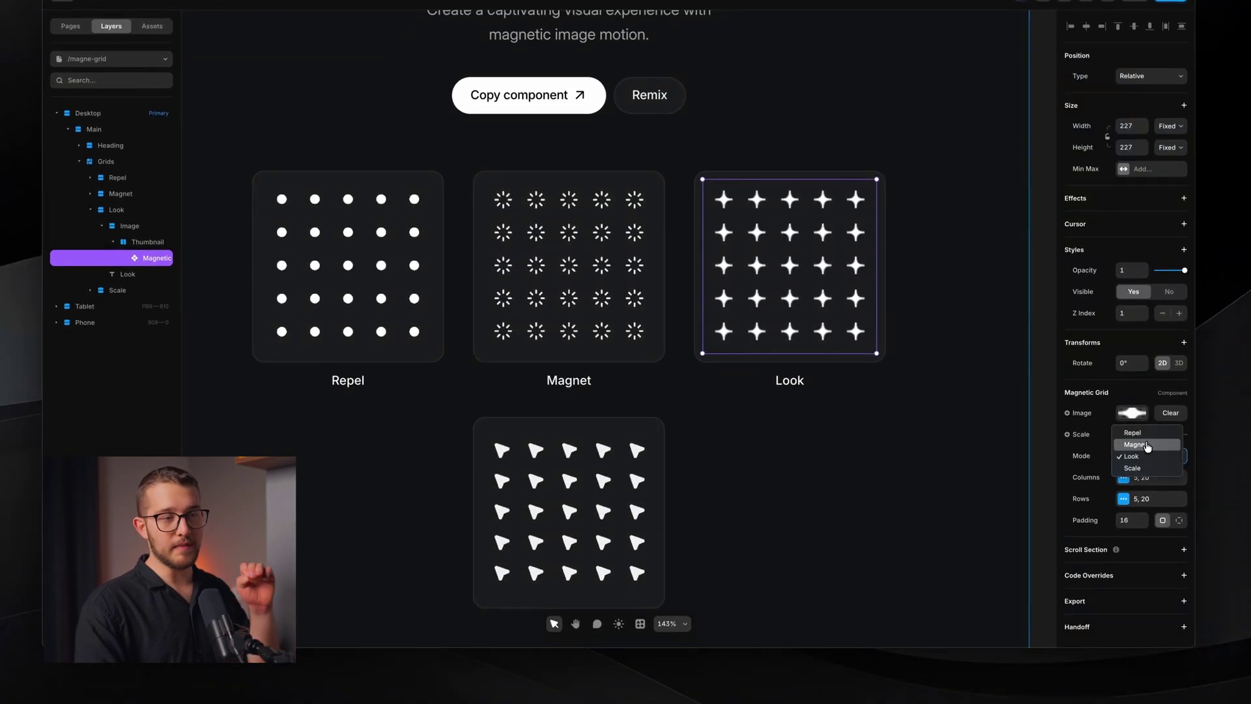
{"action": "left_click", "coordinate": [1148, 445]}
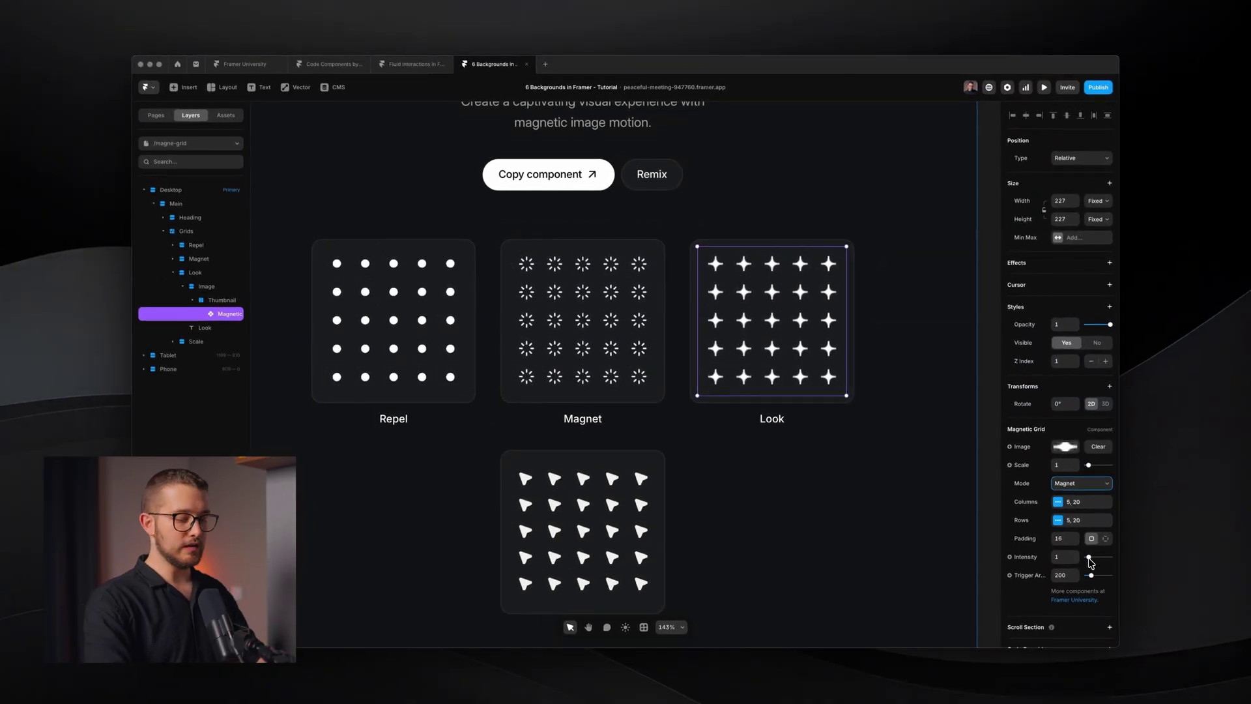
{"action": "key", "text": "ctrl+backslash"}
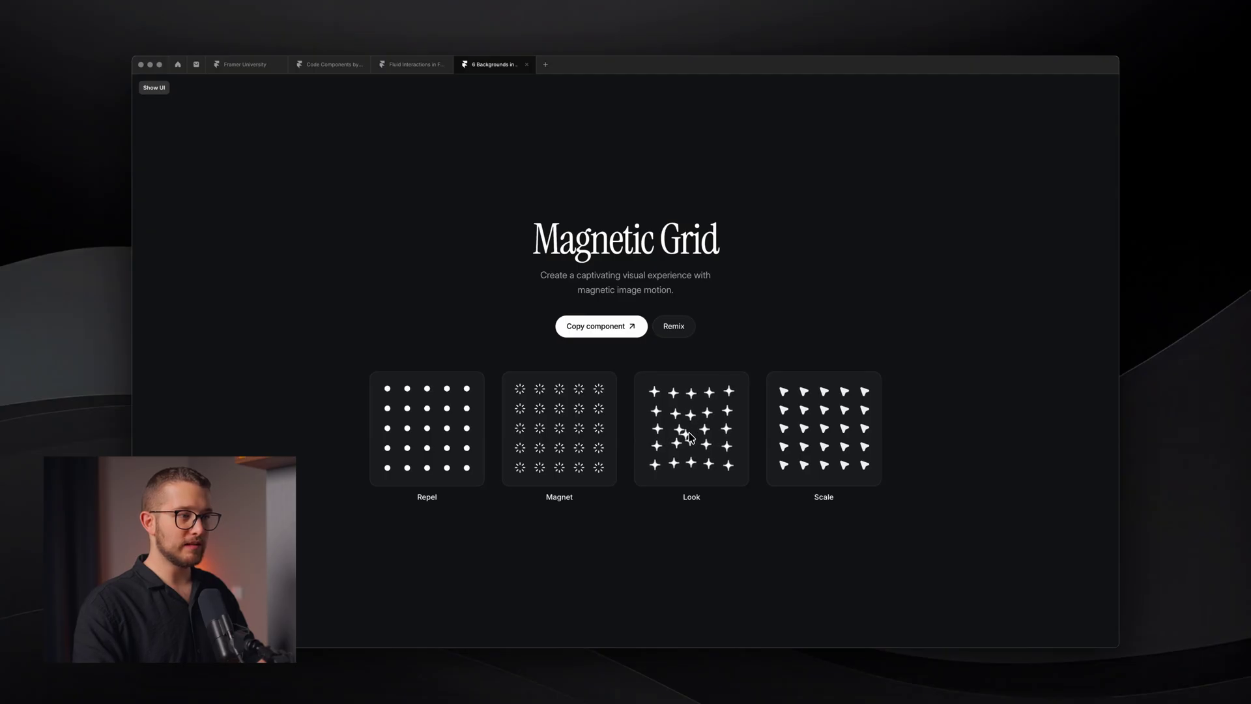
{"action": "key", "text": "ctrl+backslash"}
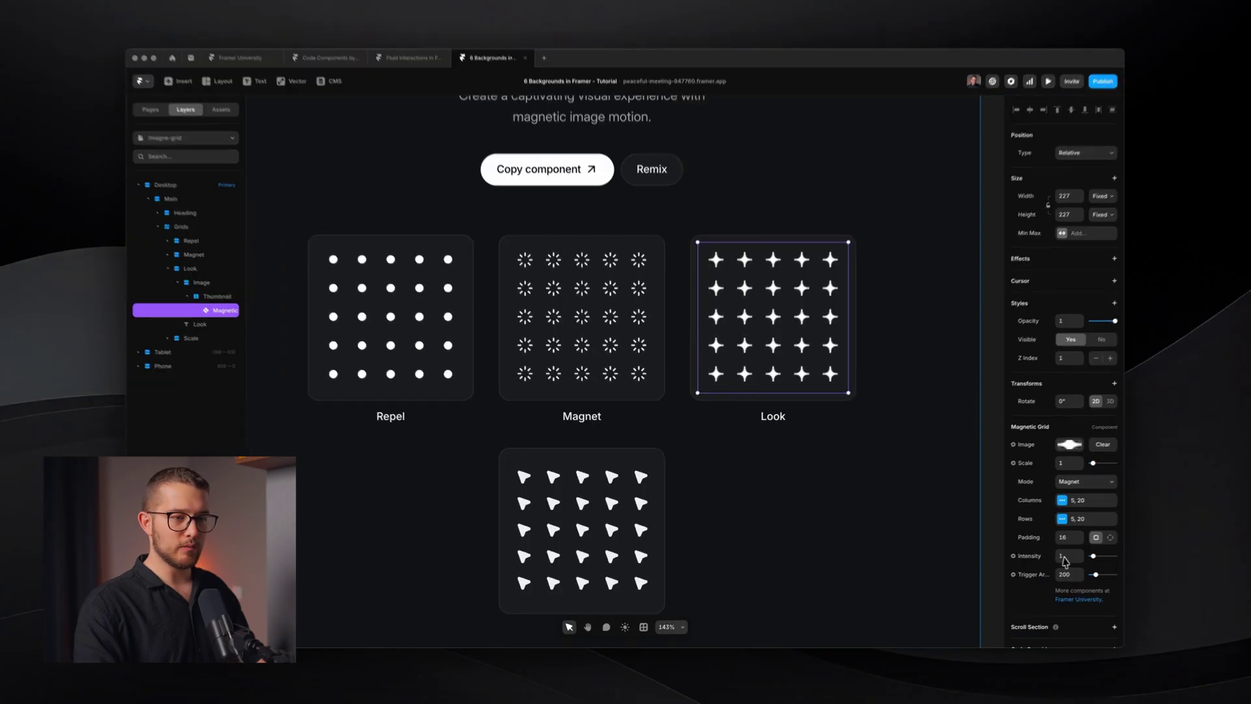
- Set the star grid's intensity to 0.5 and its trigger area to 42
{"action": "left_click", "coordinate": [1065, 559]}
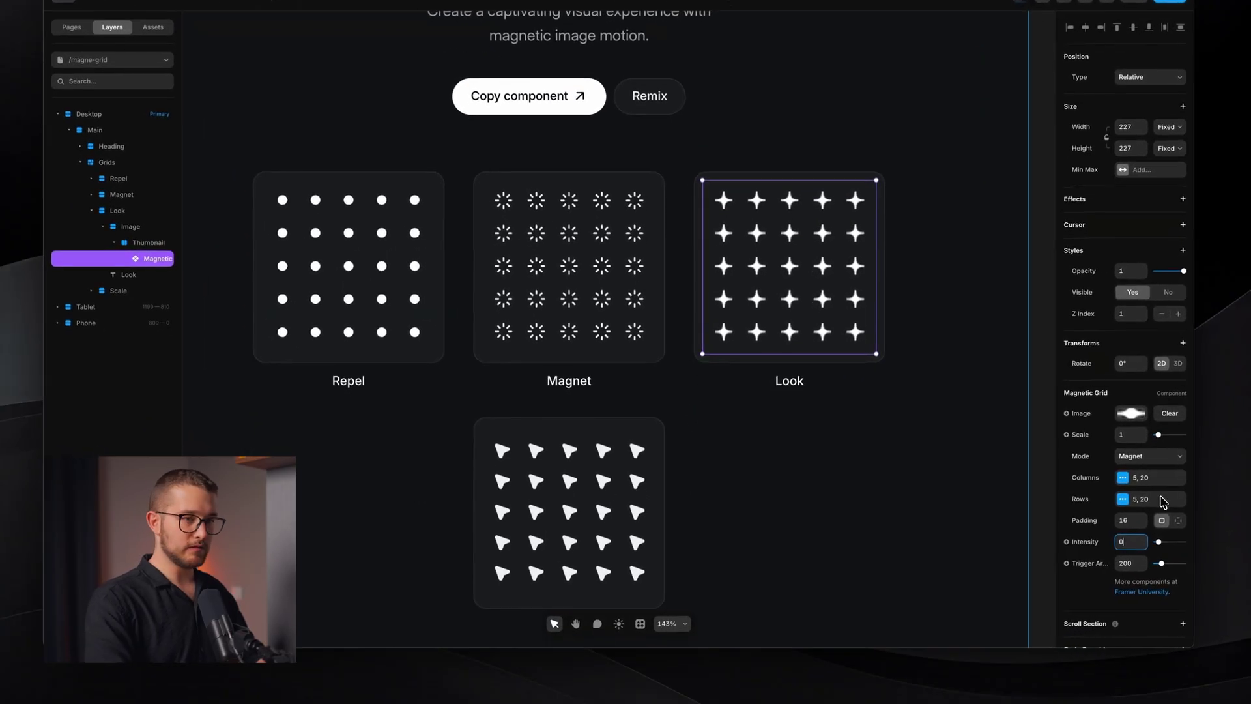
{"action": "type", "text": "0.5"}
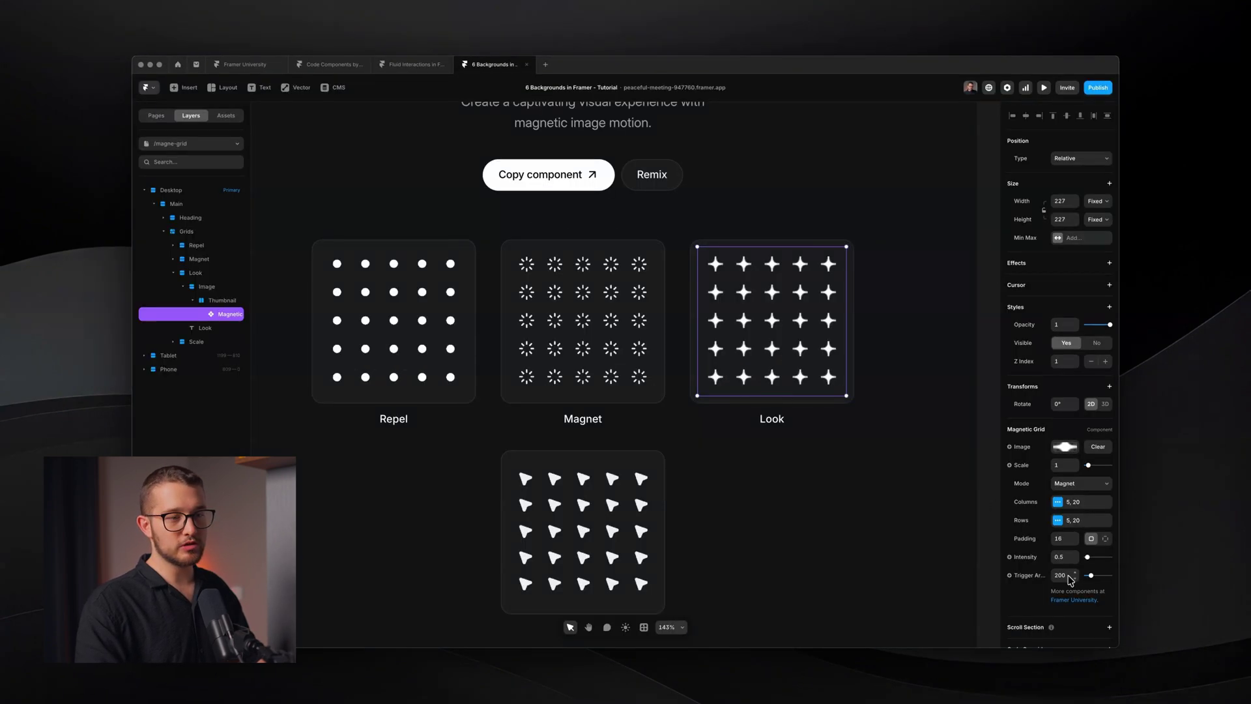
{"action": "left_click_drag", "start_coordinate": [1091, 575], "coordinate": [1089, 581]}
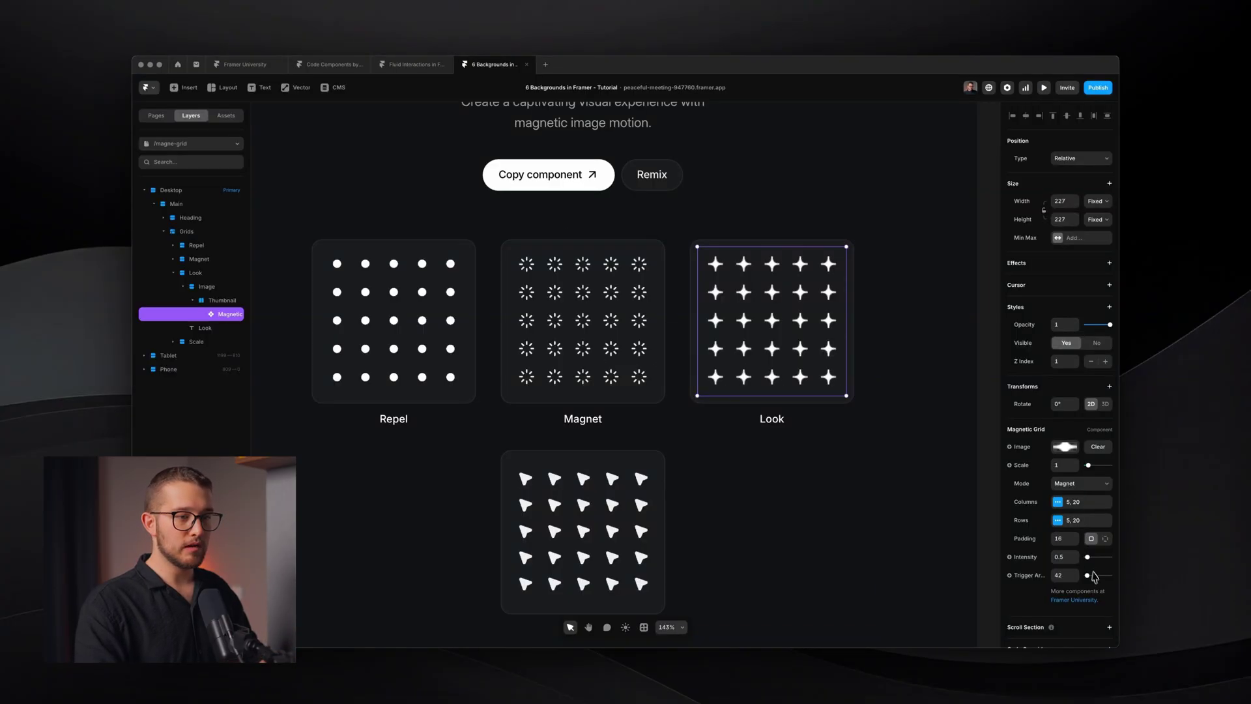
- Select the Dither component on the /dither page and examine its image settings, closing them again
{"action": "key", "text": "ctrl+p"}
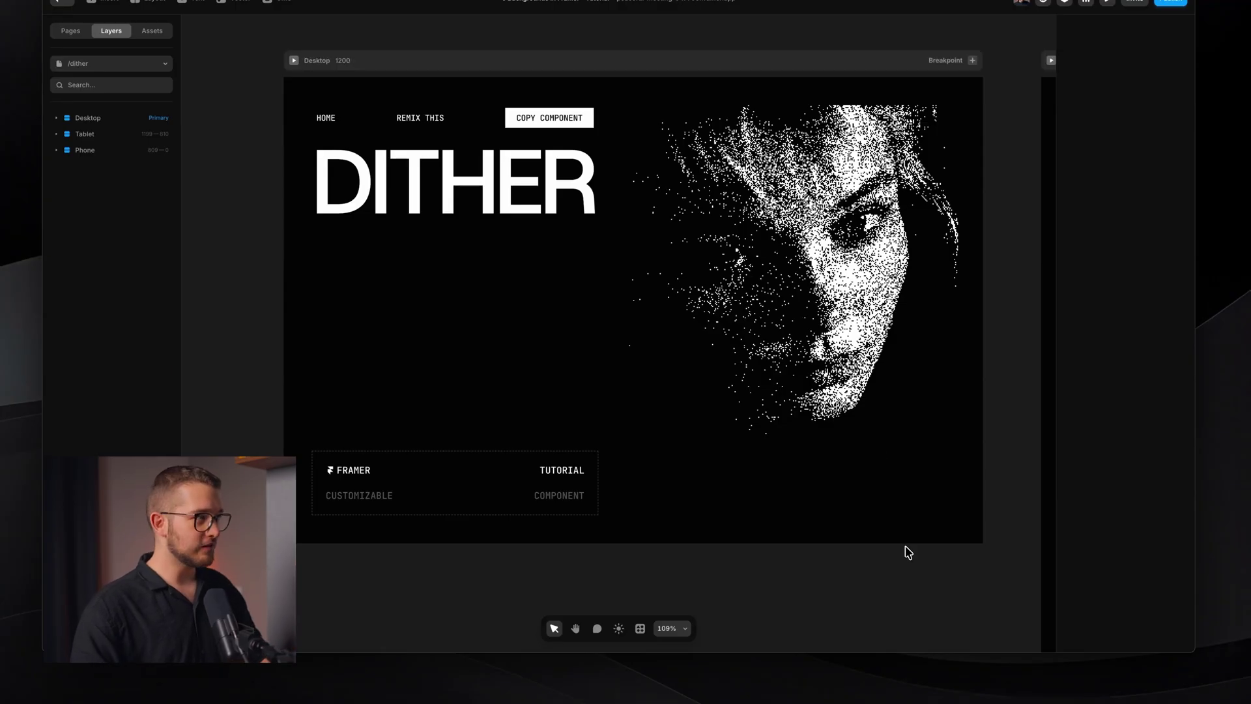
{"action": "left_click", "coordinate": [903, 482]}
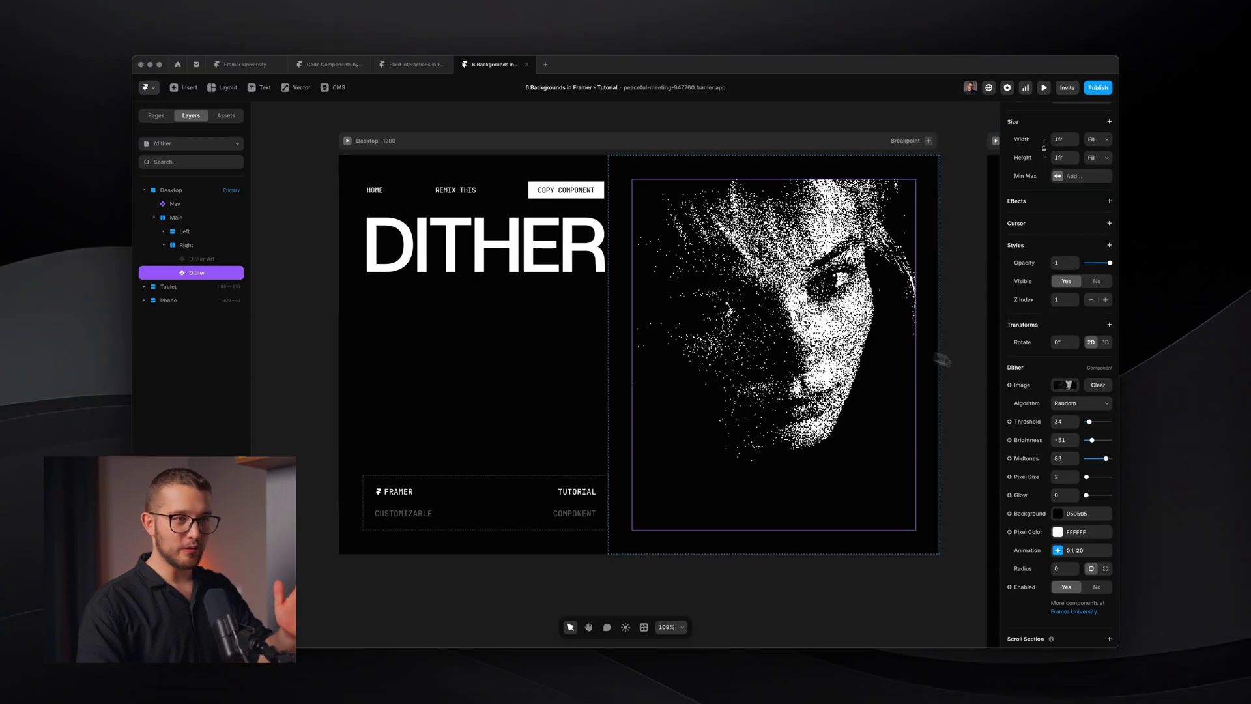
{"action": "left_click", "coordinate": [1064, 385]}
{"action": "left_click_drag", "start_coordinate": [930, 385], "coordinate": [860, 257]}
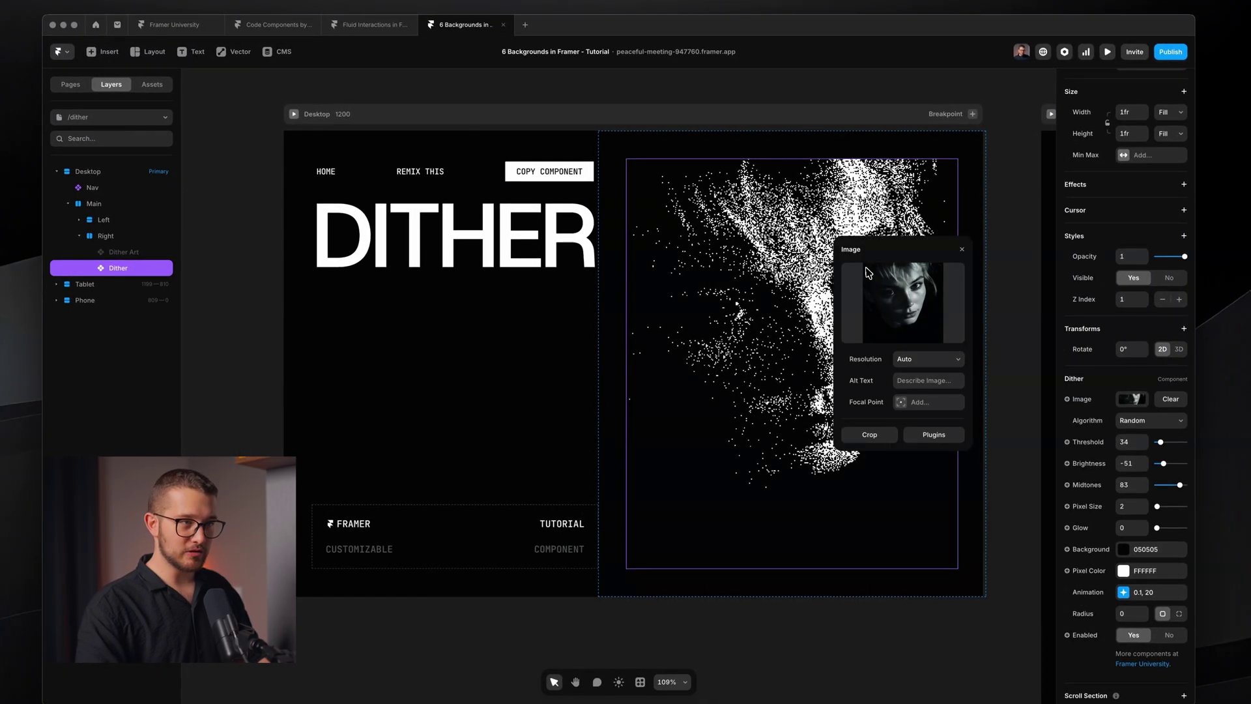
{"action": "left_click", "coordinate": [961, 251]}
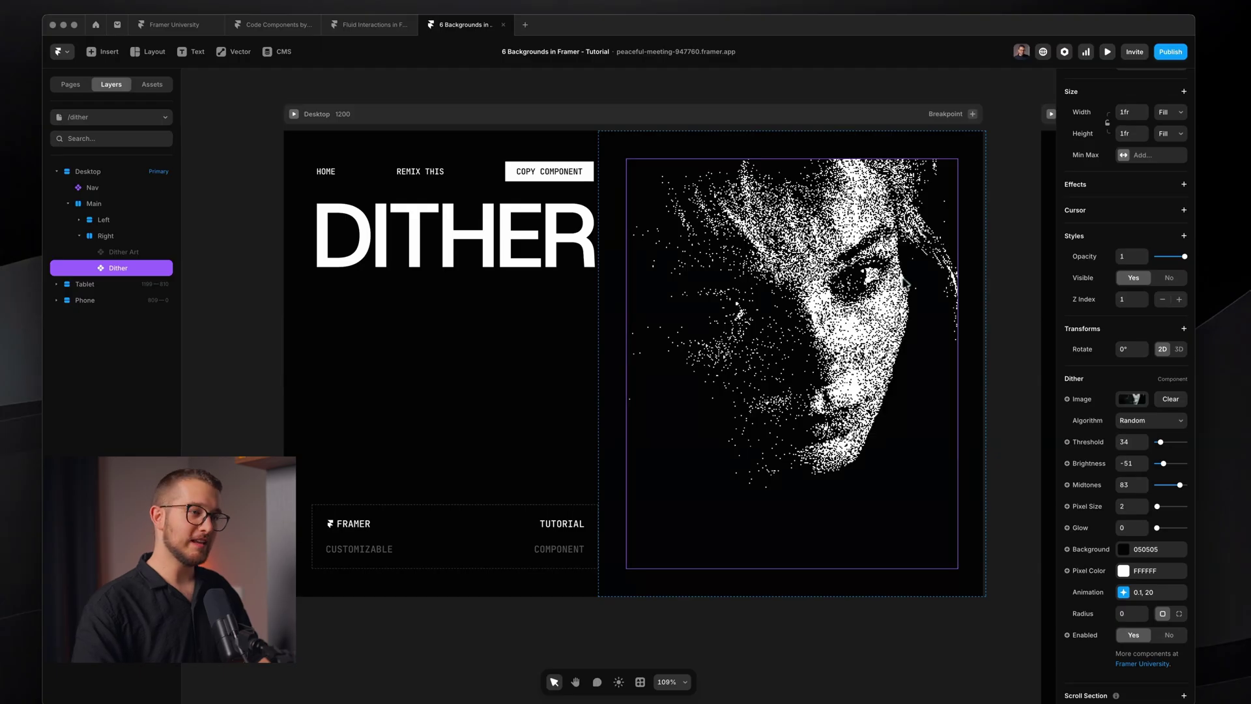
- Preview the Dither effect with the editor interface hidden, and restore the interface
{"action": "key", "text": "super+backslash"}
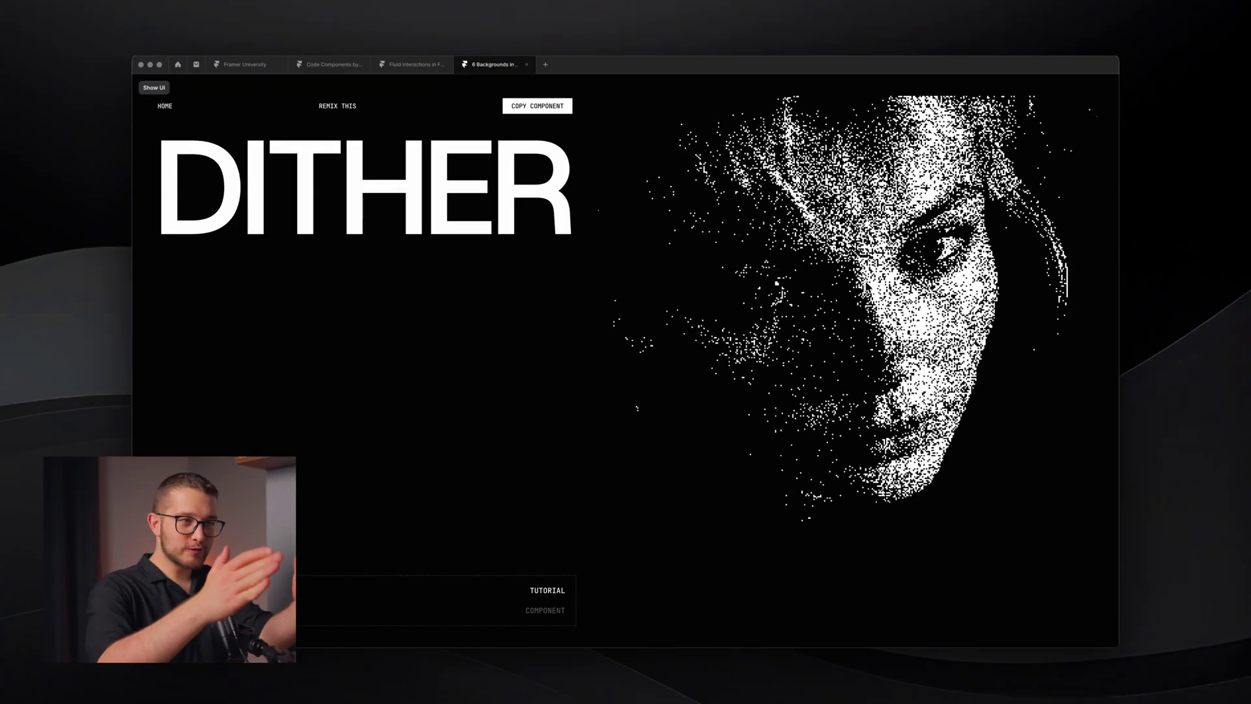
{"action": "key", "text": "super+backslash"}
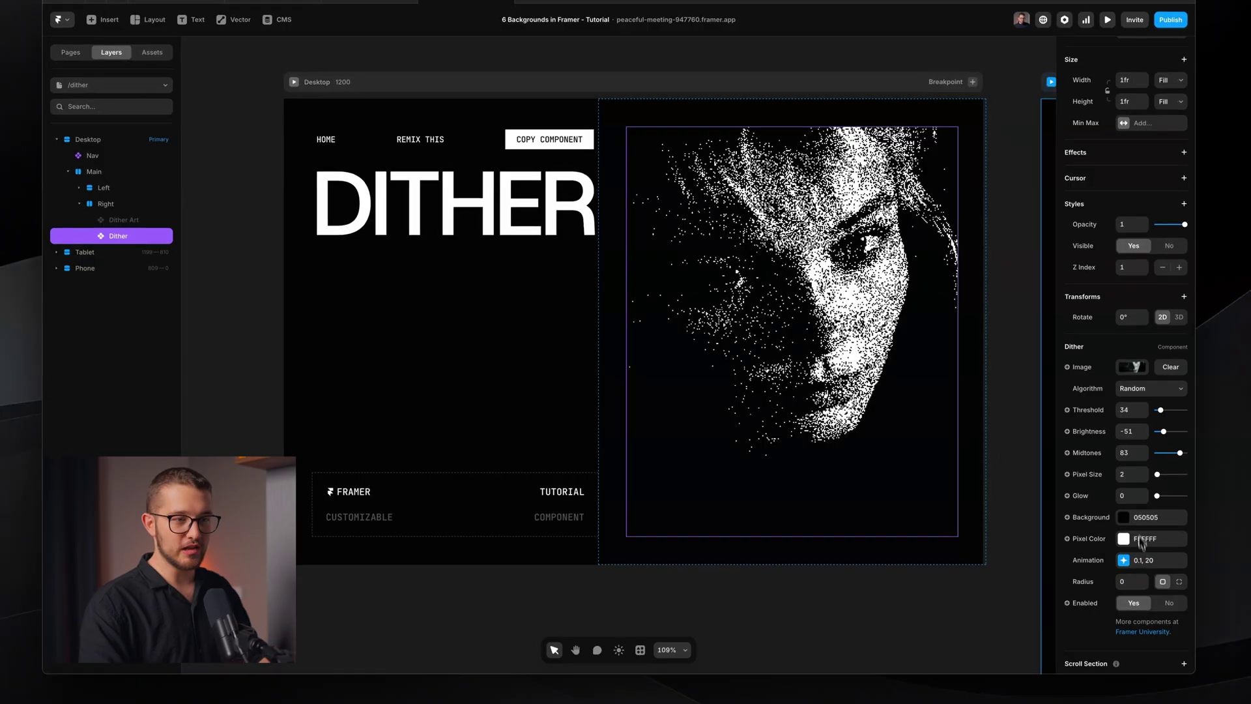
- Set the Dither animation's intensity to 10, trying its canvas preview and switching it off, and set the threshold to 36
{"action": "left_click", "coordinate": [1143, 561]}
{"action": "left_click_drag", "start_coordinate": [1011, 562], "coordinate": [1010, 399]}
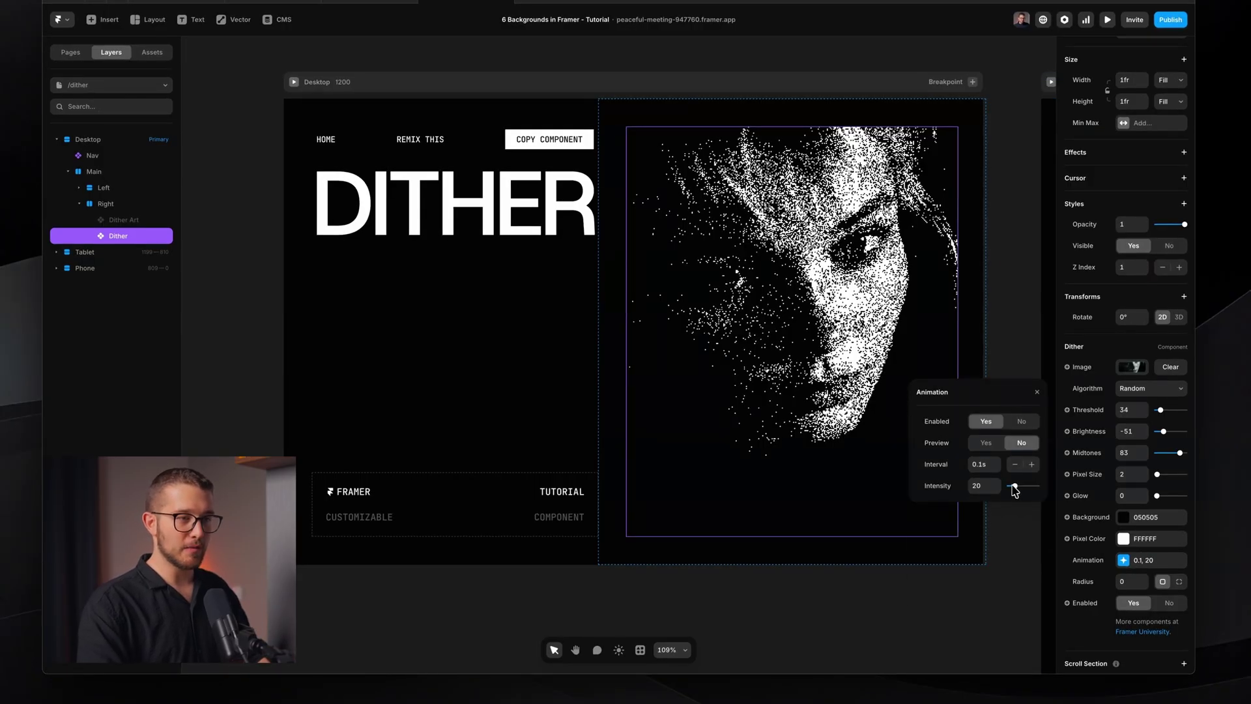
{"action": "left_click_drag", "start_coordinate": [1015, 487], "coordinate": [1014, 487]}
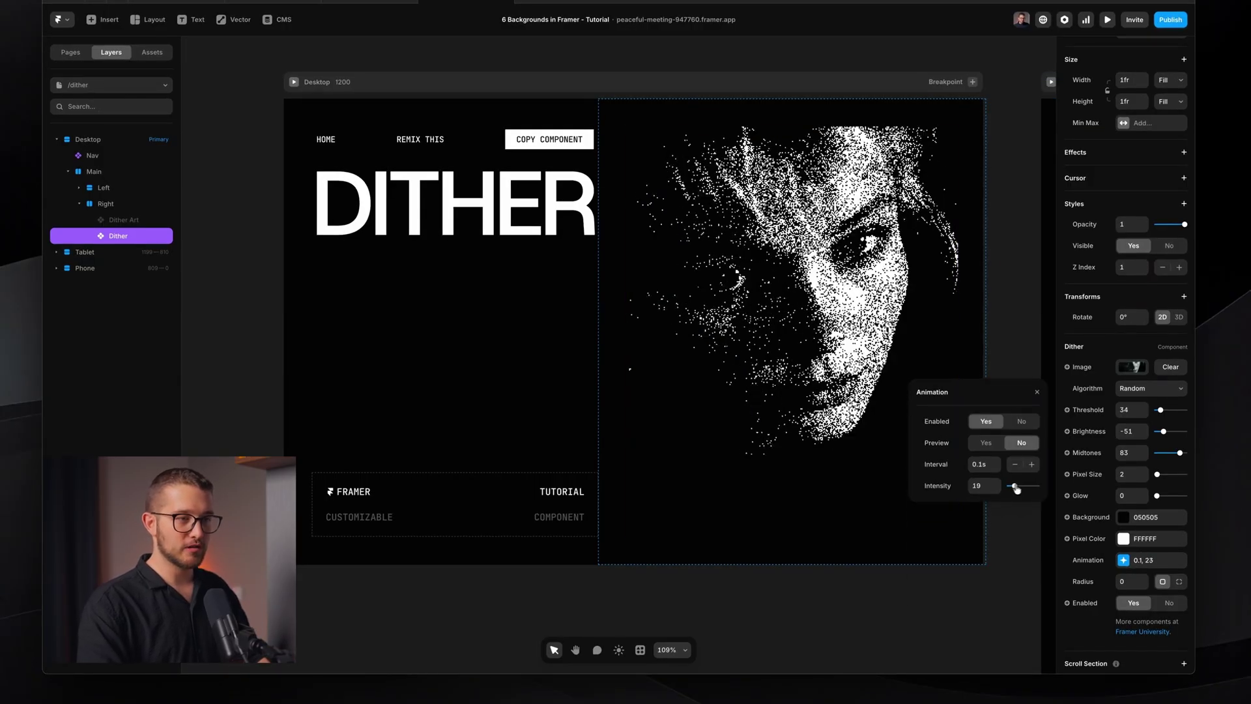
{"action": "left_click", "coordinate": [987, 444]}
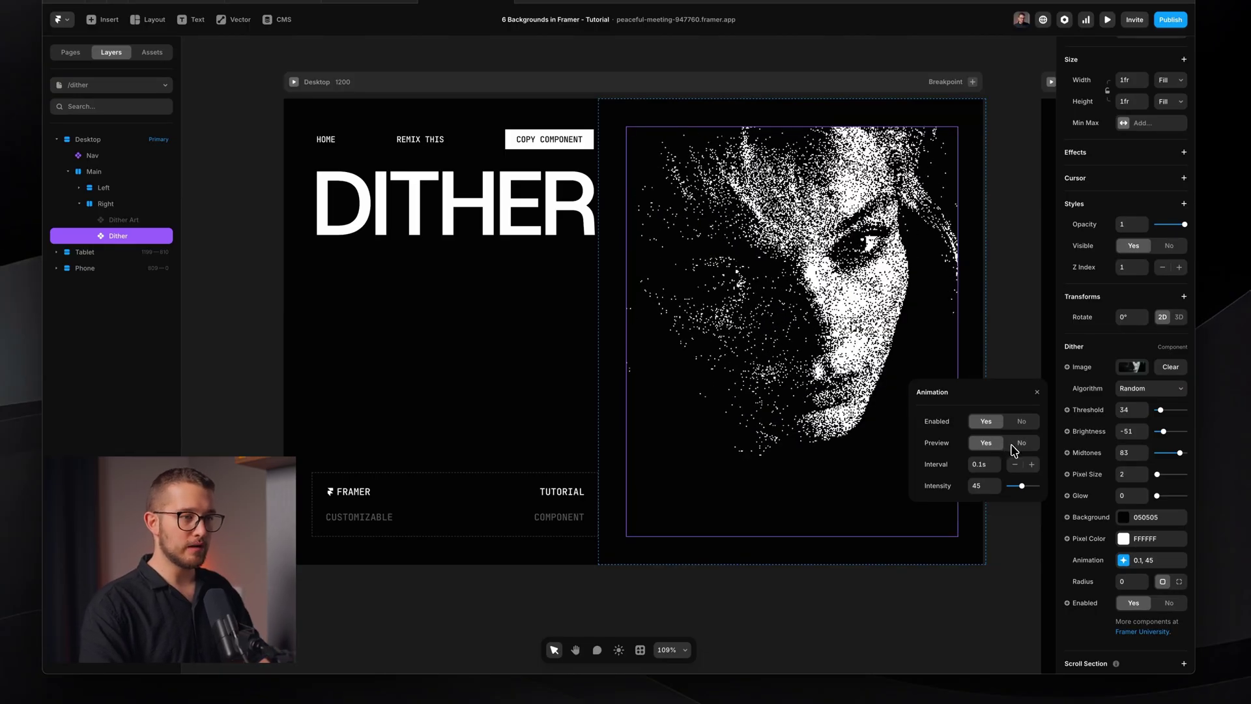
{"action": "left_click_drag", "start_coordinate": [1017, 483], "coordinate": [1013, 489]}
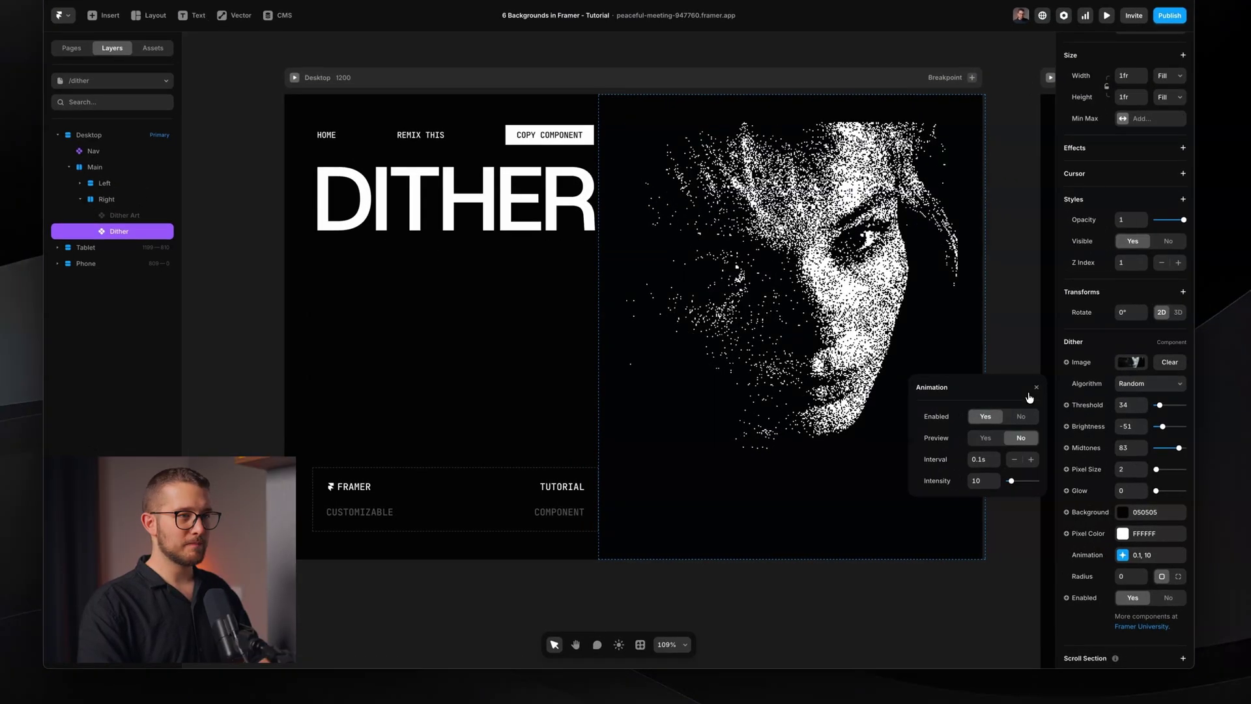
{"action": "left_click", "coordinate": [983, 411]}
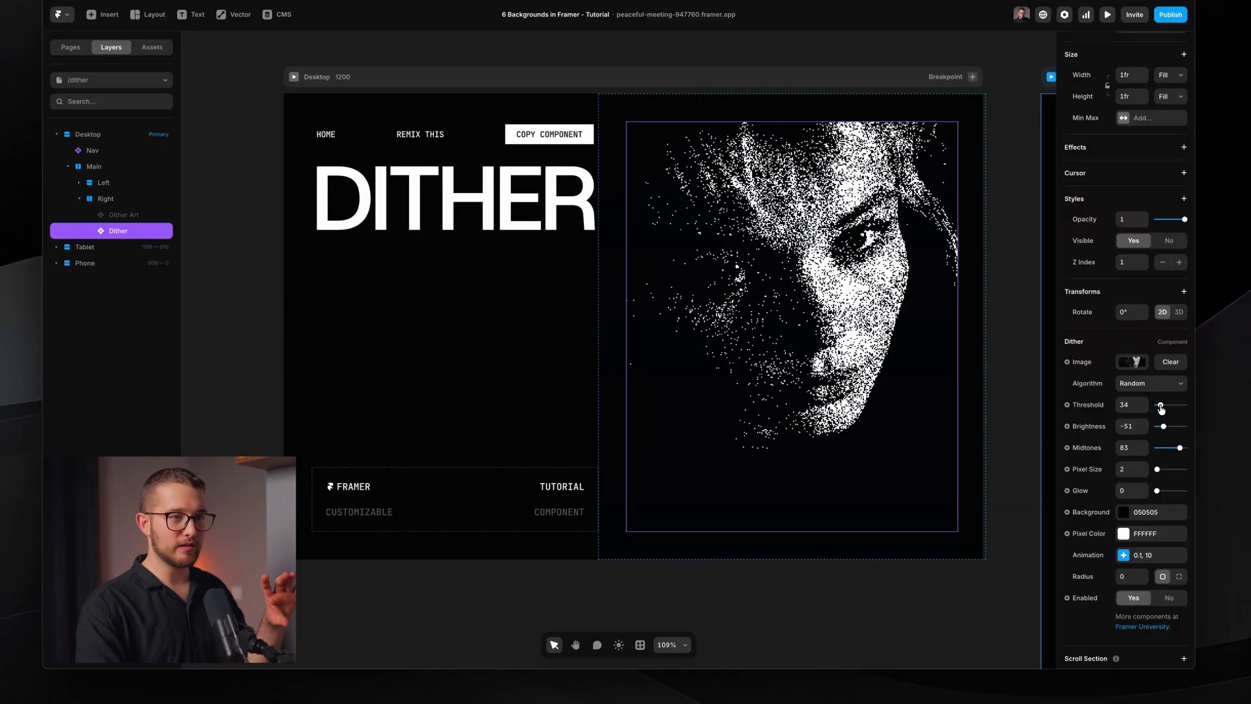
{"action": "left_click_drag", "start_coordinate": [1161, 408], "coordinate": [1166, 409]}
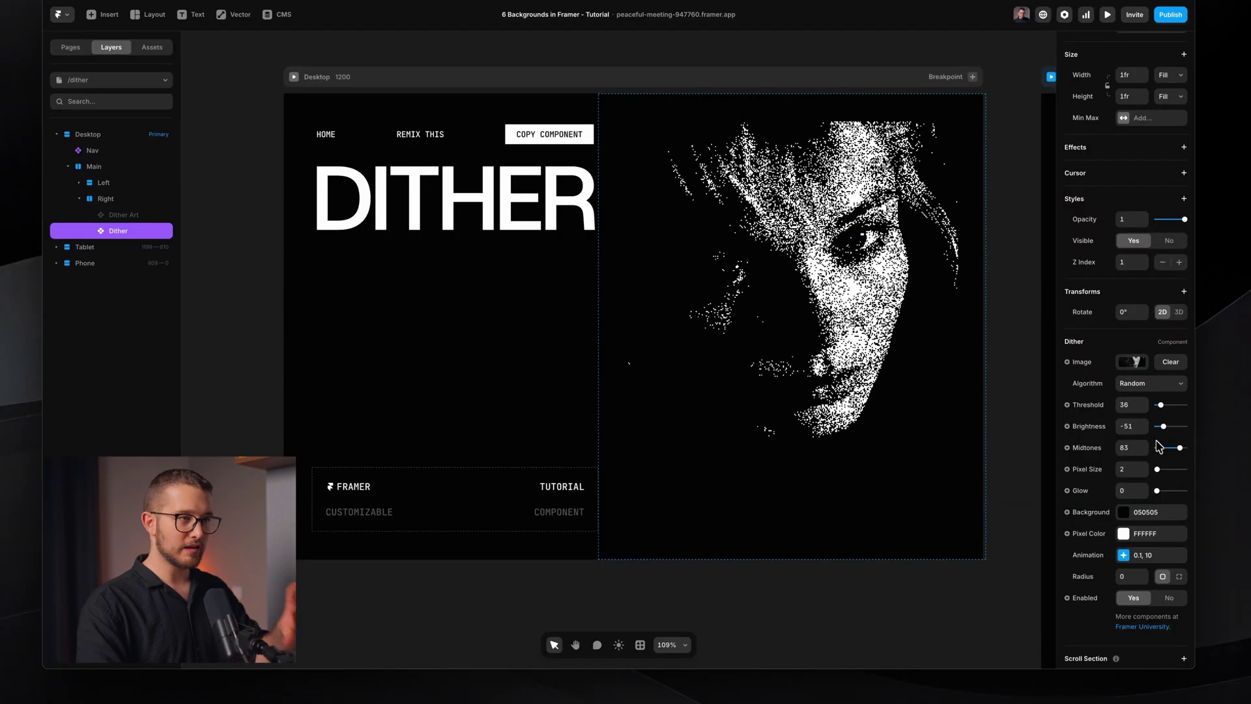
- Open the Unsplash plugin for the Dither image and browse the photos for "spacehsip"
{"action": "left_click", "coordinate": [1135, 367]}
{"action": "left_click", "coordinate": [1009, 549]}
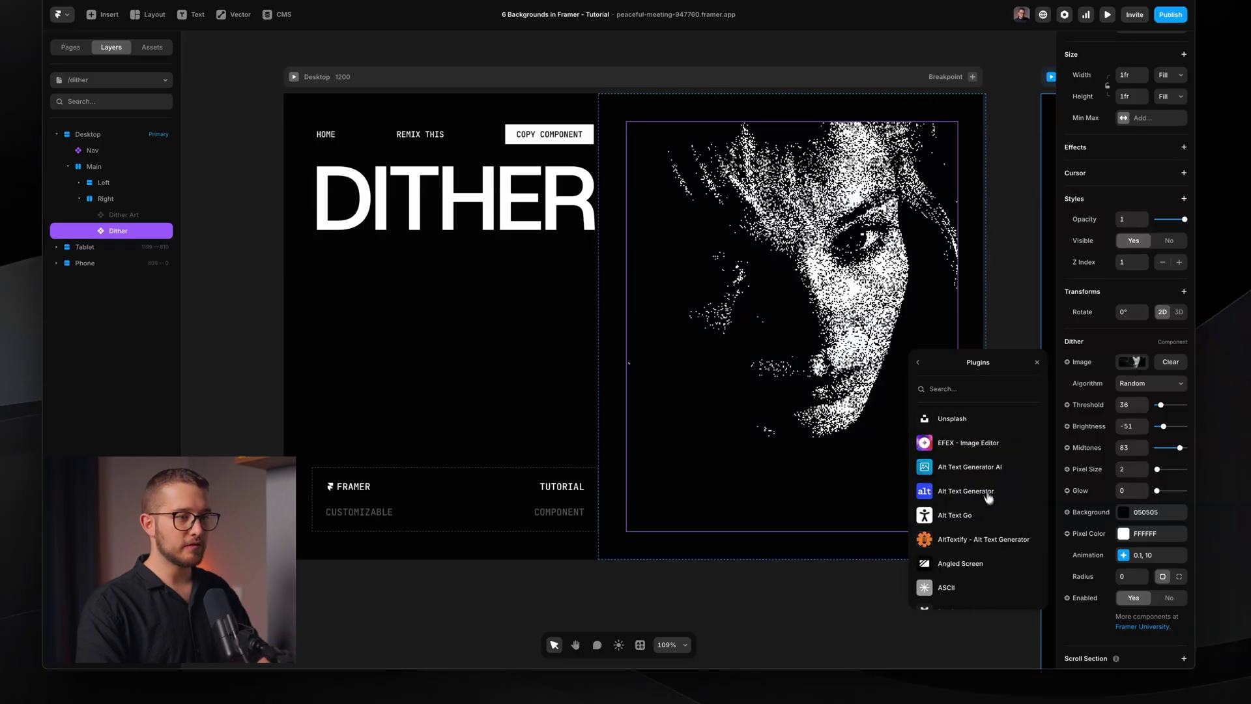
{"action": "left_click", "coordinate": [961, 419]}
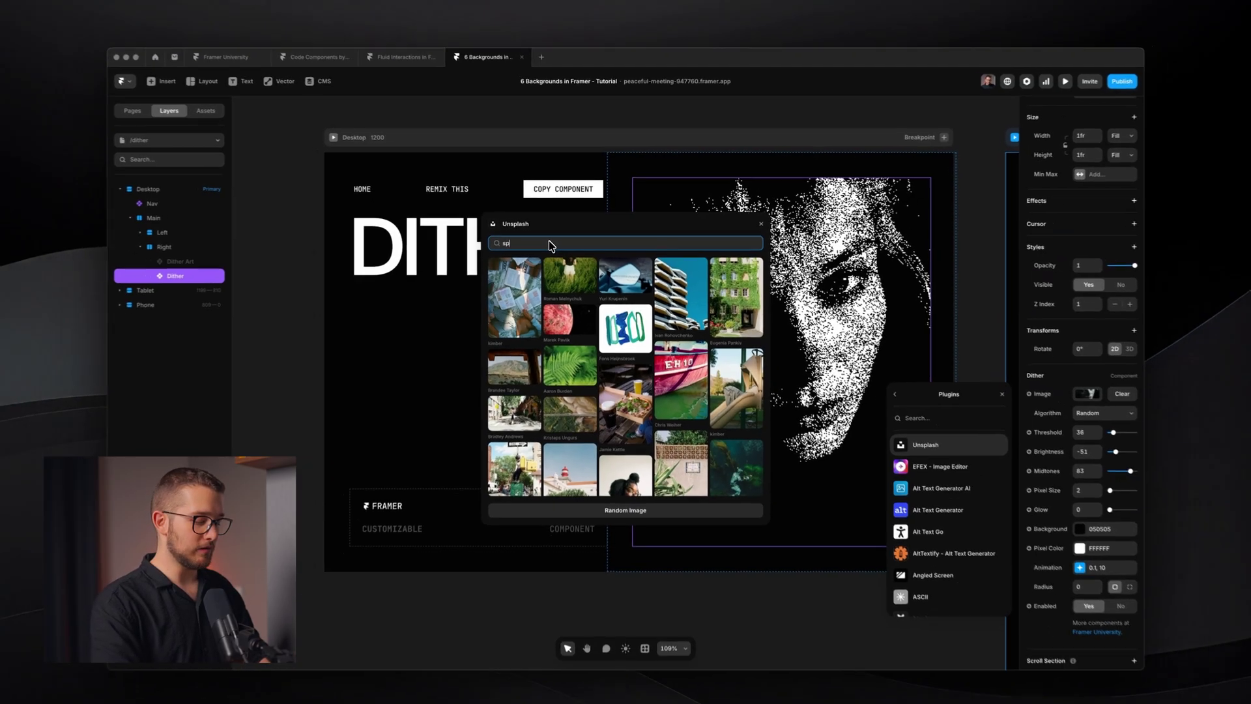
{"action": "type", "text": "spacehsip"}
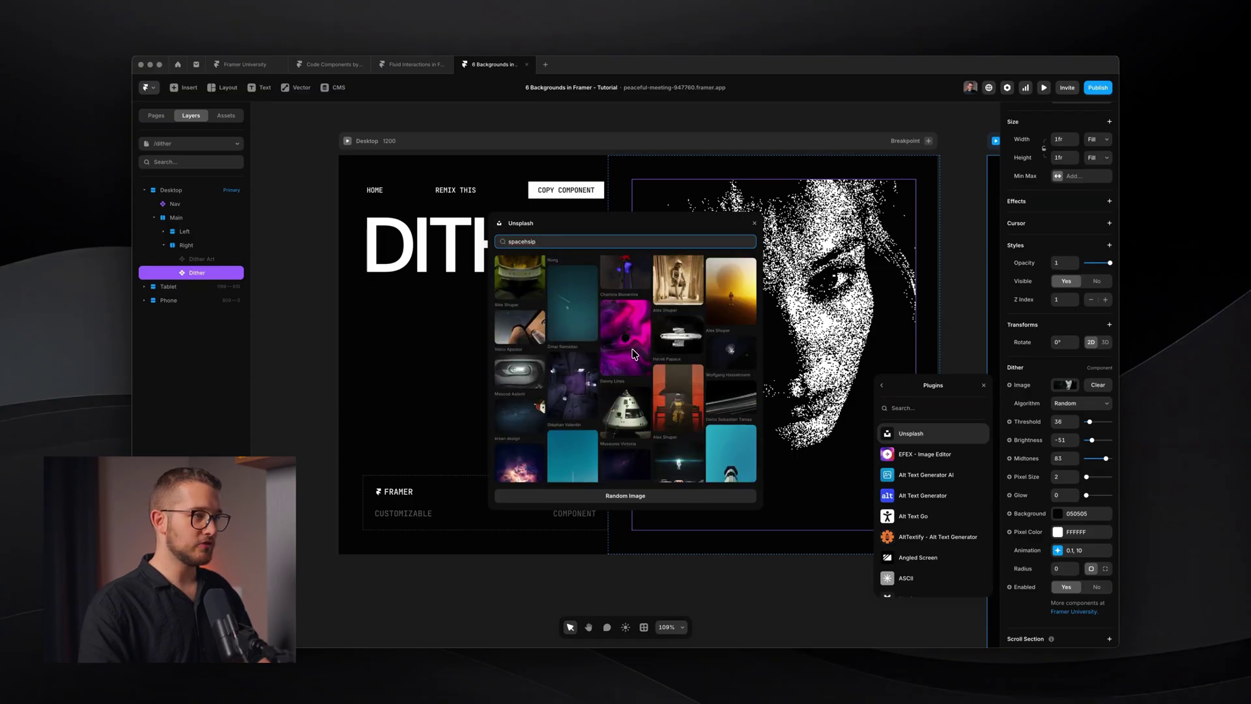
{"action": "scroll", "coordinate": [632, 354], "scroll_direction": "down", "scroll_amount": 5}
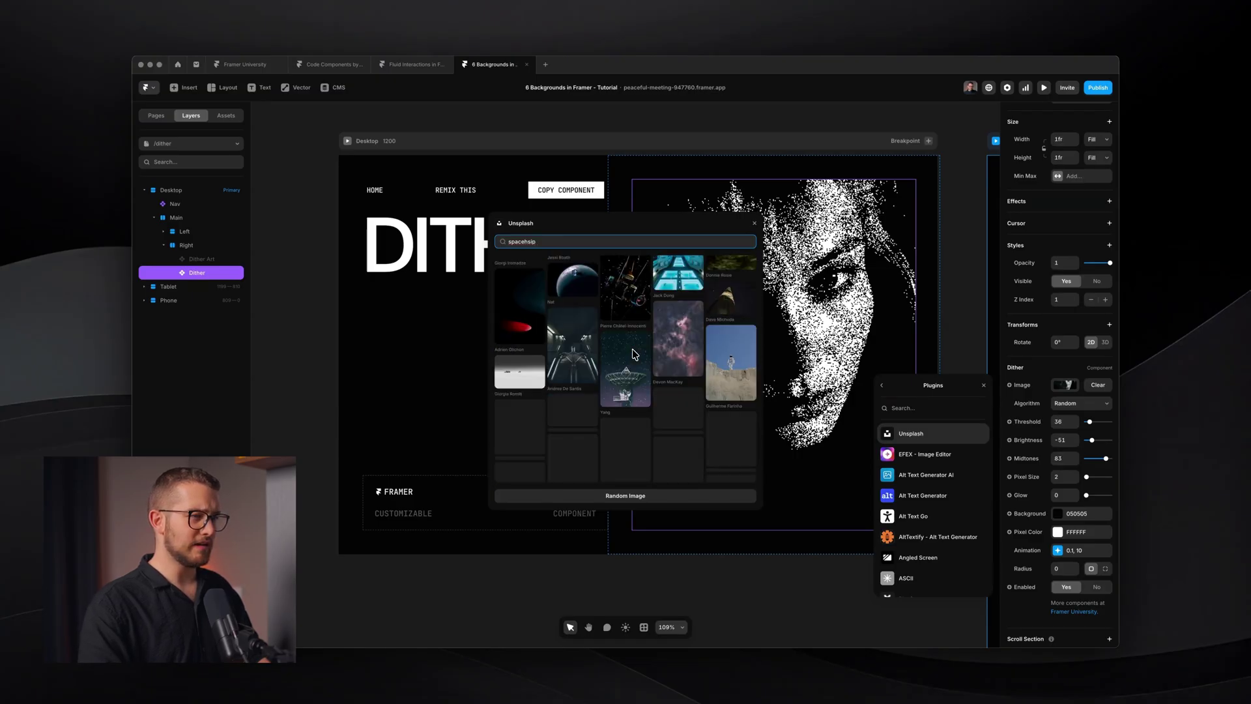
- Search Unsplash for "astronaut" and use the photo of an astronaut on a black background as the Dither image
{"action": "double_click", "coordinate": [571, 242]}
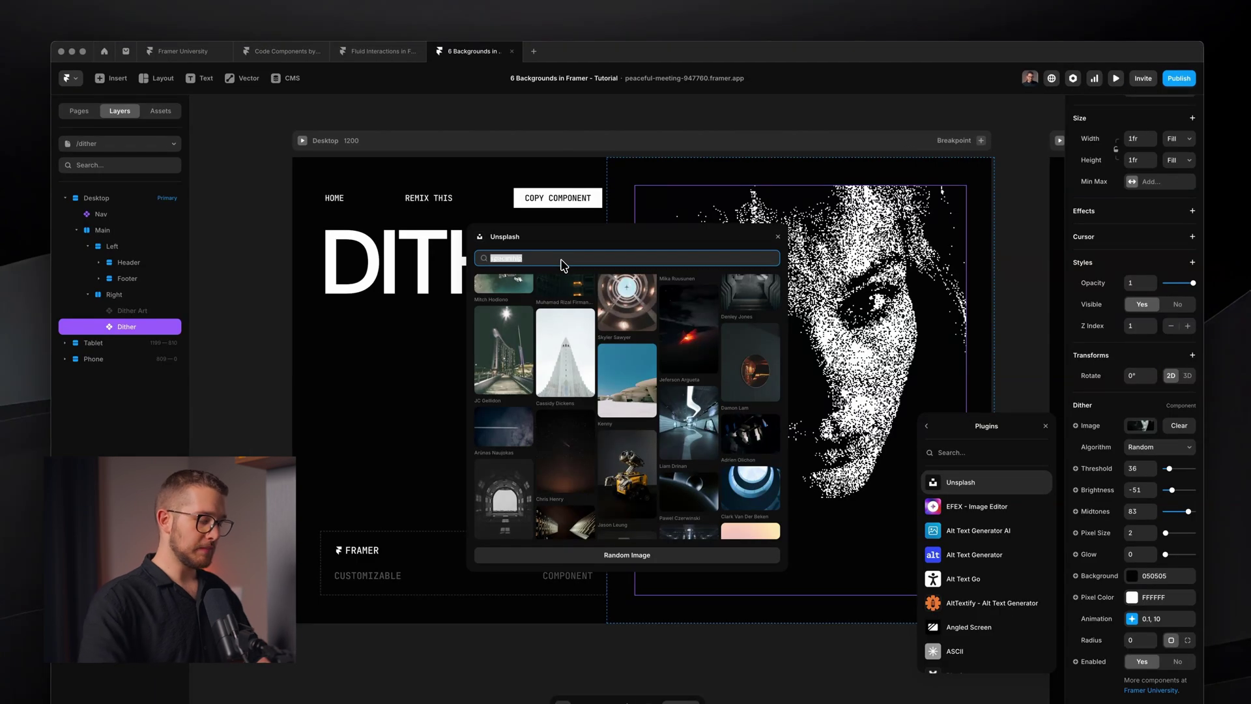
{"action": "type", "text": "astr"}
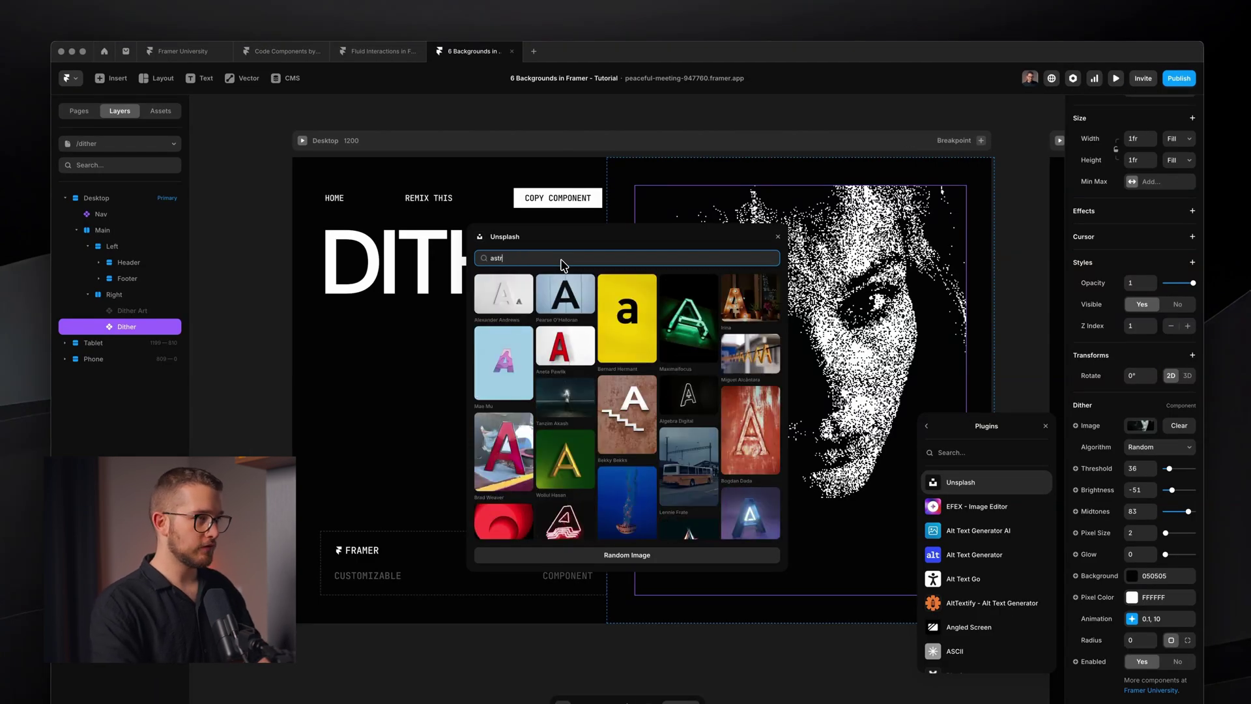
{"action": "type", "text": "onaut"}
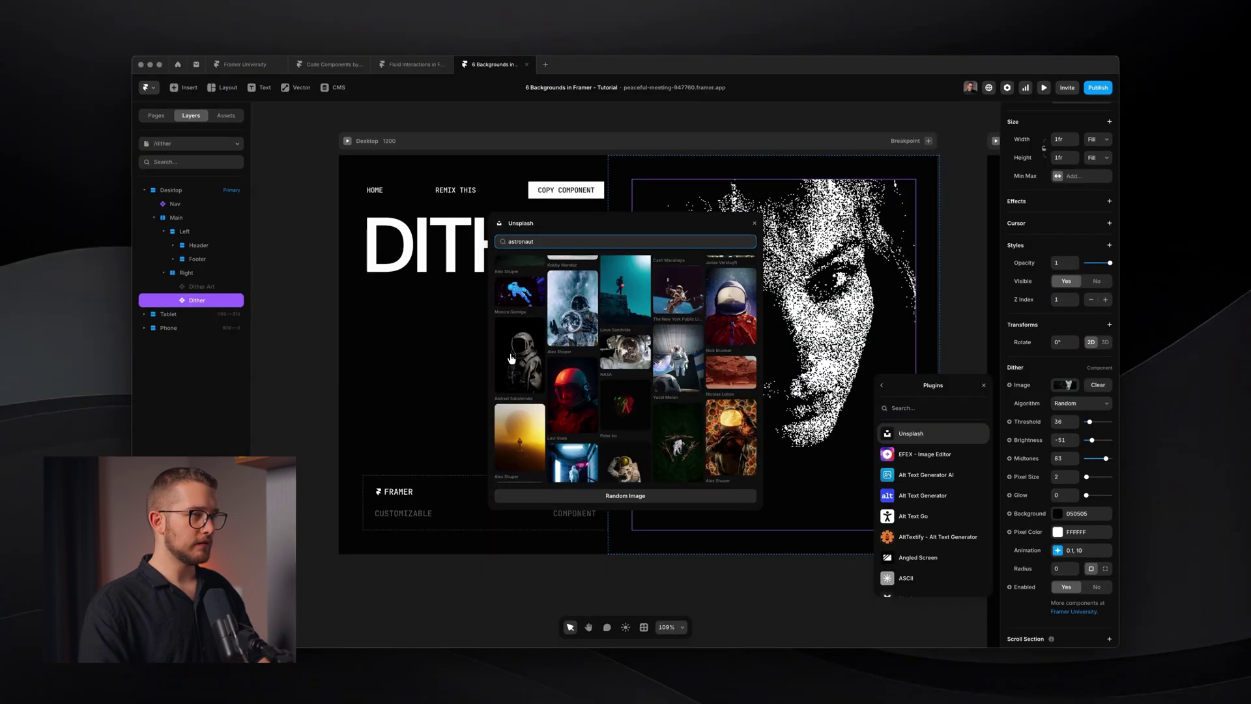
{"action": "left_click", "coordinate": [512, 359]}
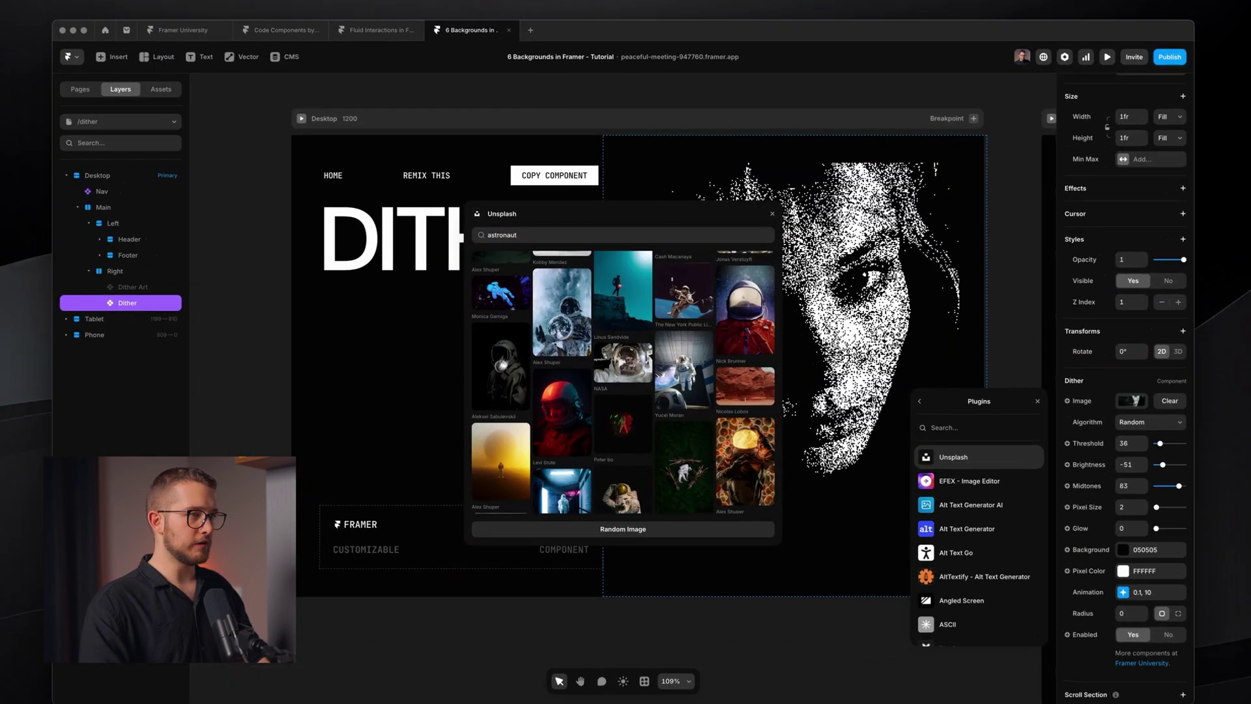
{"action": "scroll", "coordinate": [731, 276], "scroll_direction": "right", "scroll_amount": 2}
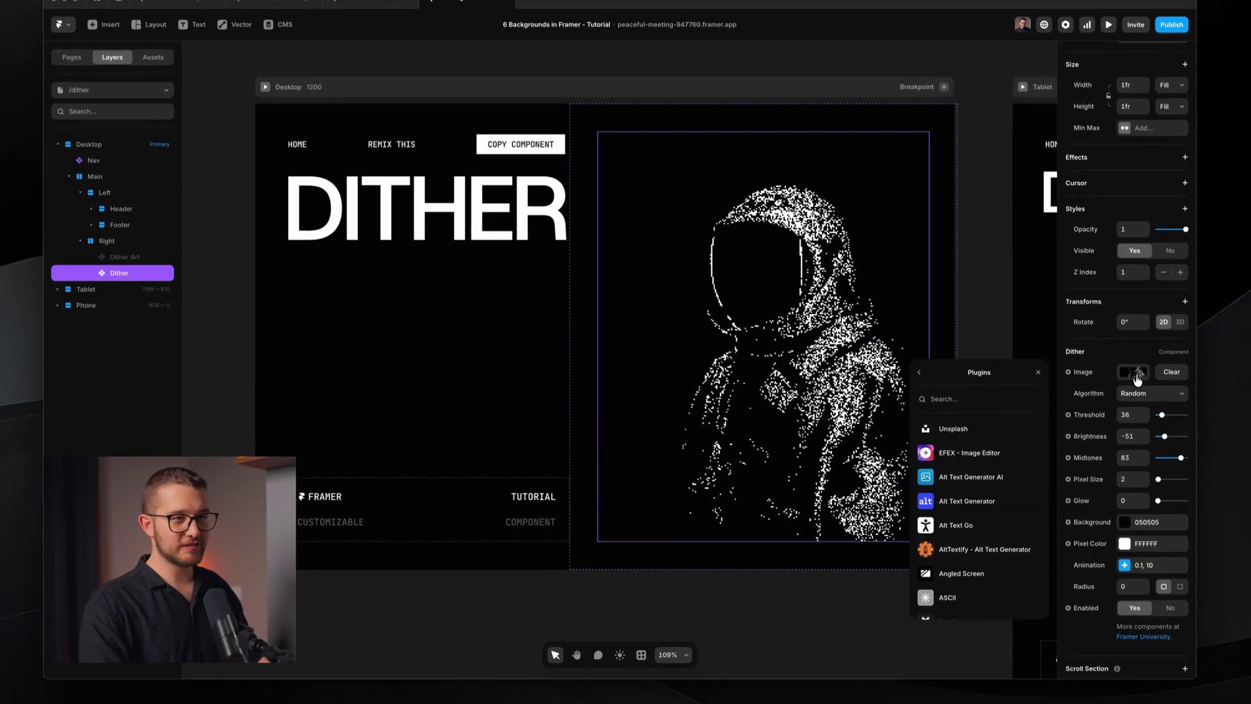
- Check the new astronaut image's settings and preview the dithered result with the editor interface hidden, restoring the interface
{"action": "left_click", "coordinate": [1137, 378]}
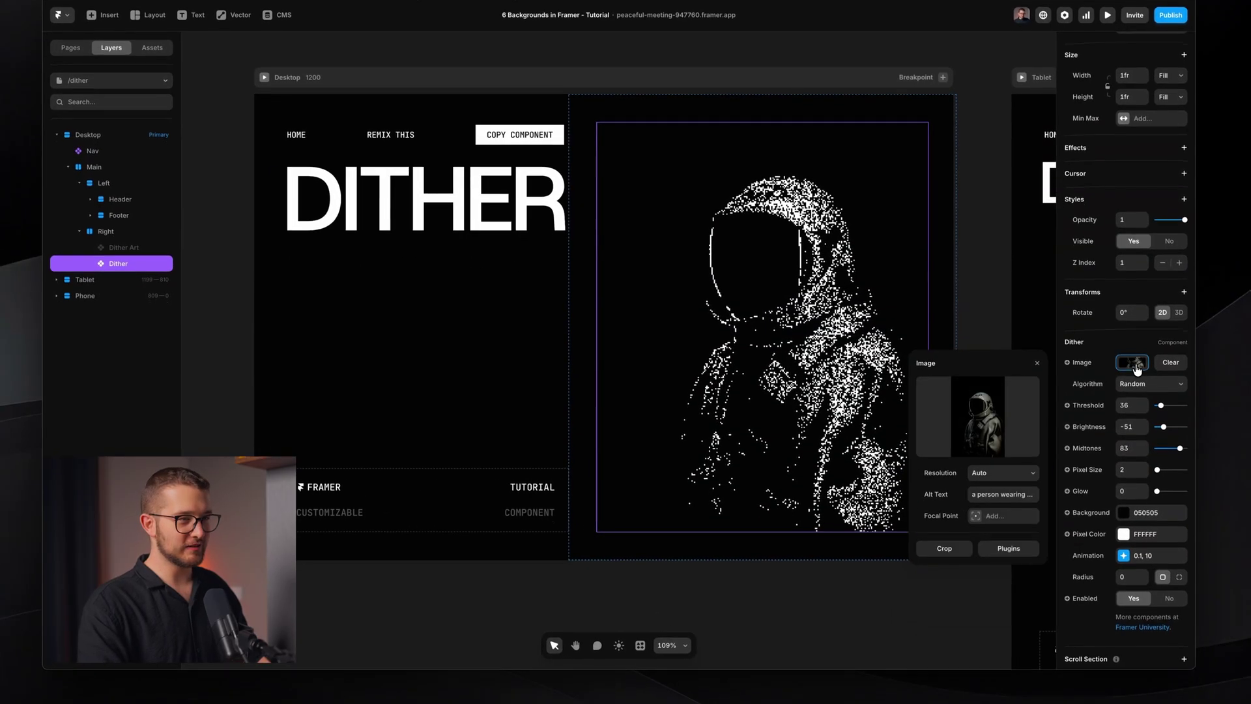
{"action": "left_click", "coordinate": [1138, 378]}
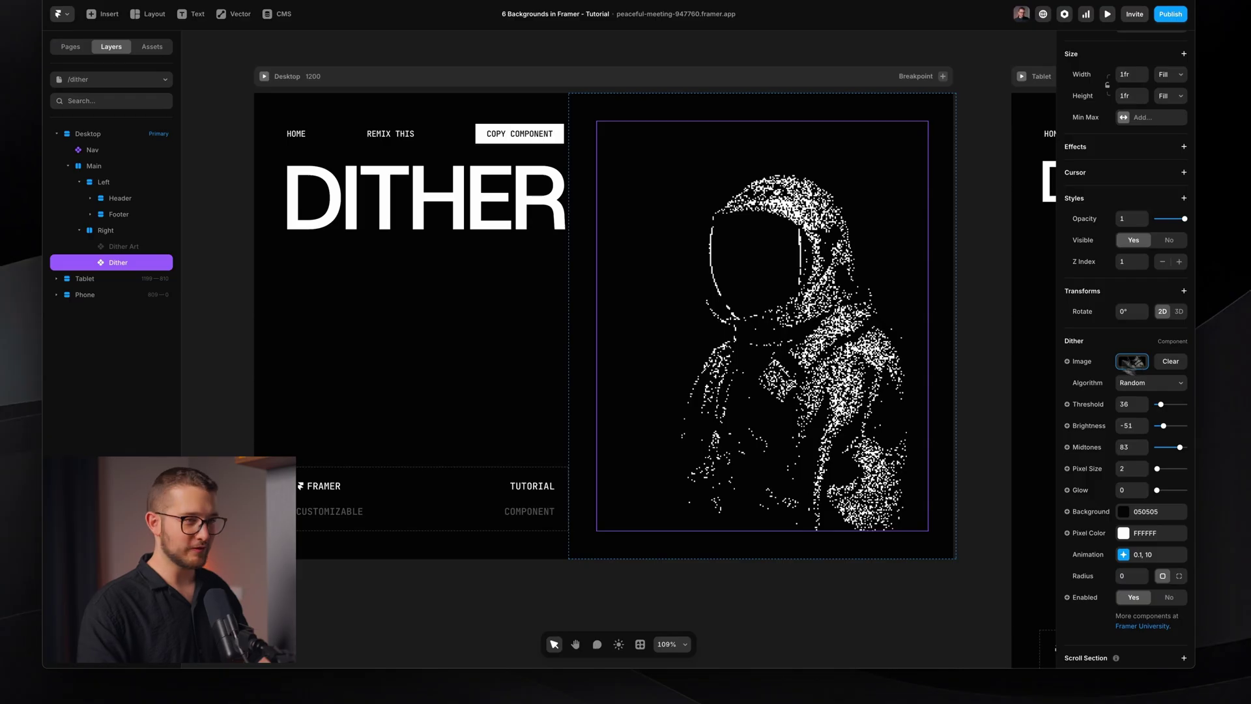
{"action": "key", "text": "ctrl+backslash"}
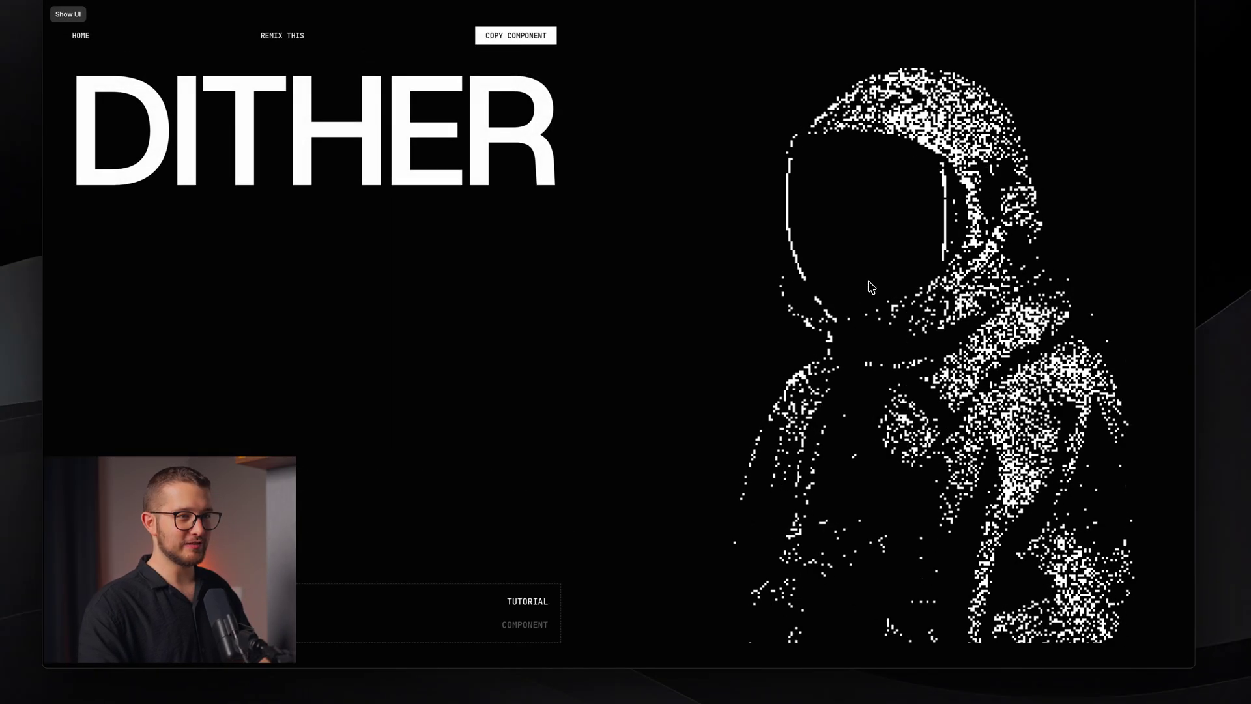
{"action": "key", "text": "ctrl+backslash"}
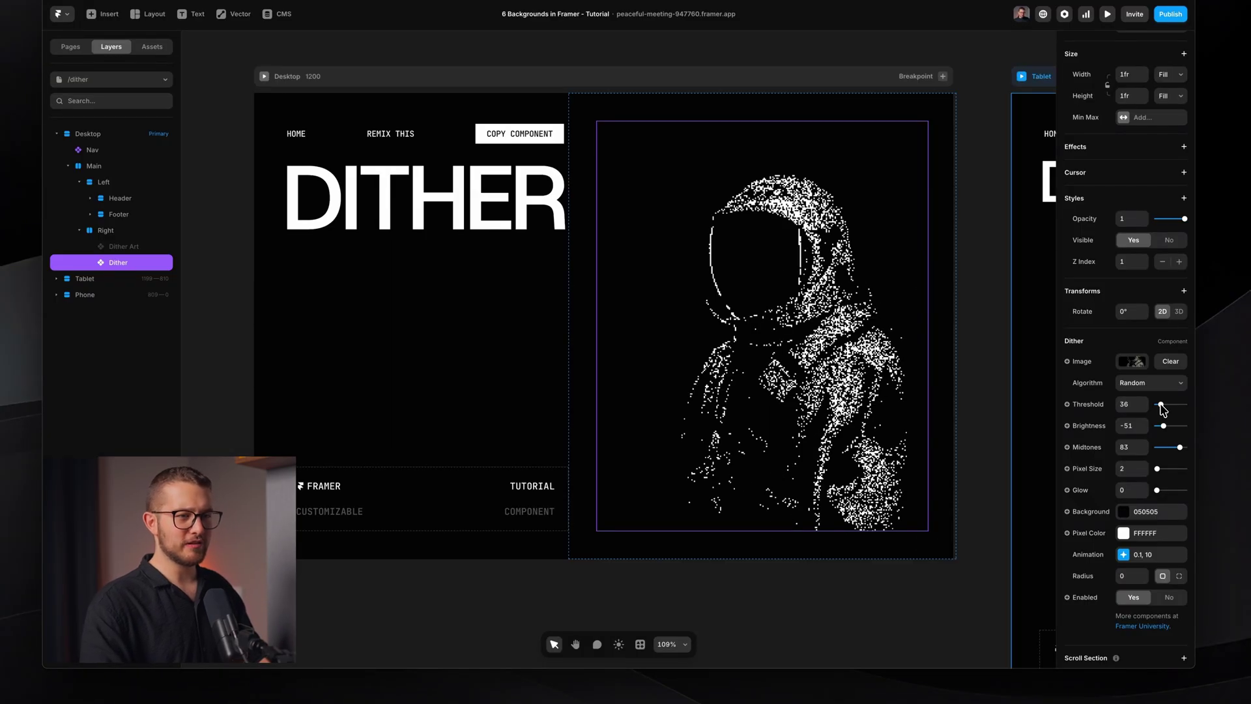
- Set the Dither's threshold to 33 and brightness to -69, try pixel sizes of 12 and 1, and restore the pixel size to 2
{"action": "left_click_drag", "start_coordinate": [1163, 409], "coordinate": [1163, 433]}
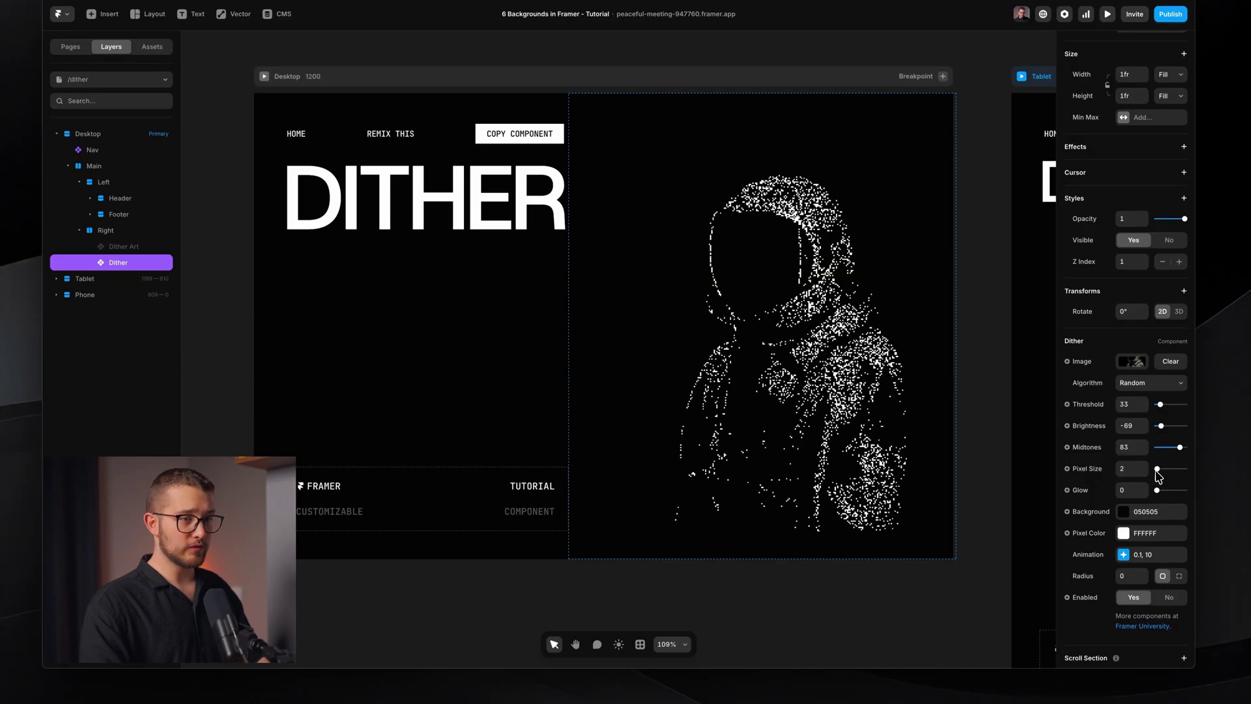
{"action": "left_click_drag", "start_coordinate": [1158, 470], "coordinate": [1160, 472]}
{"action": "left_click", "coordinate": [1132, 474]}
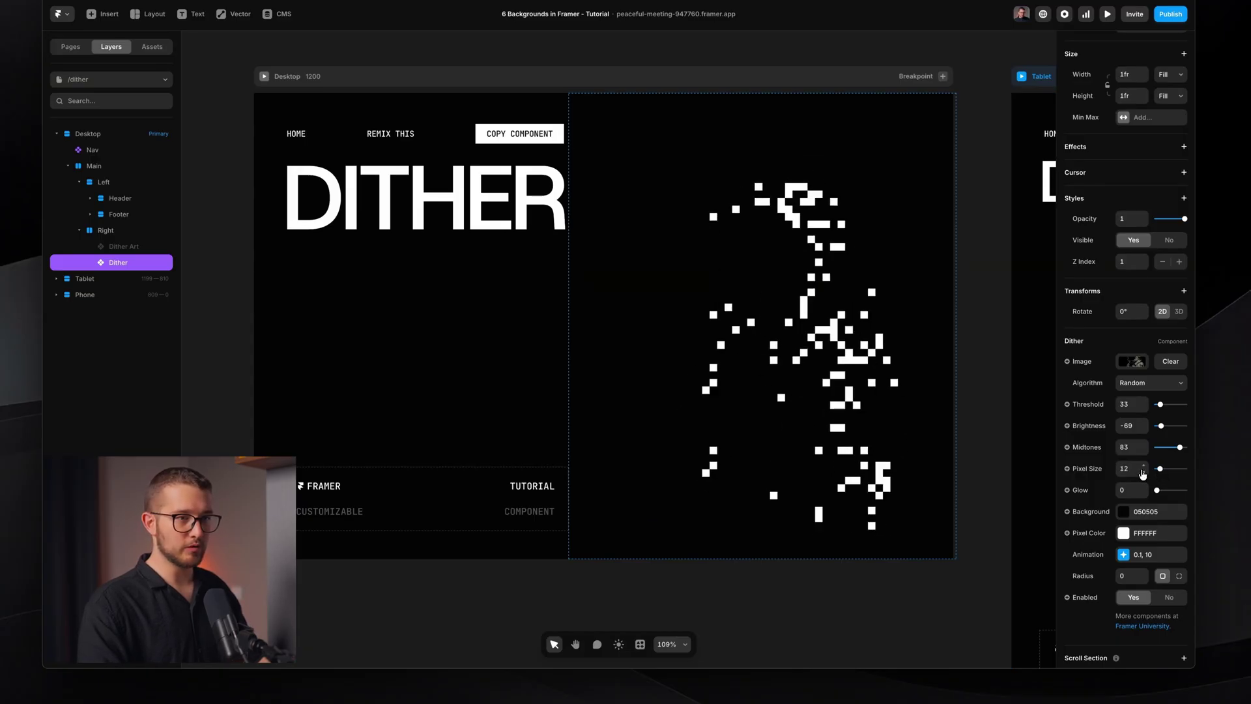
{"action": "type", "text": "1"}
{"action": "key", "text": "Return"}
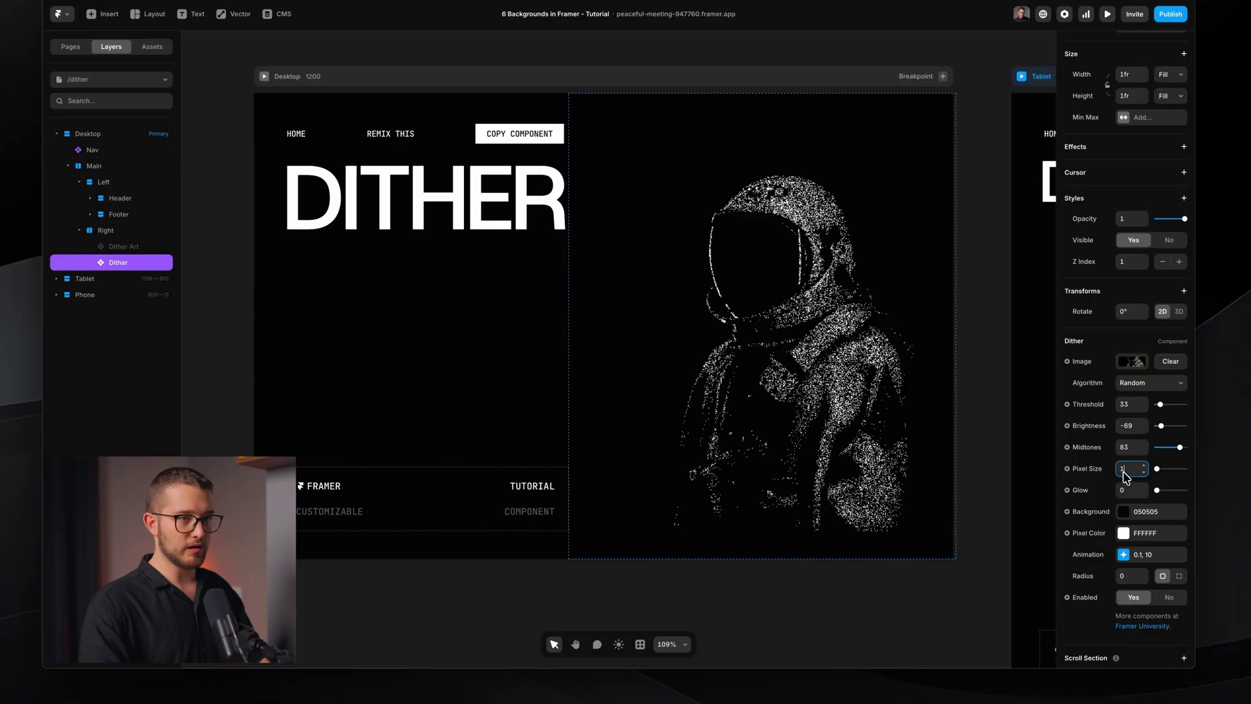
{"action": "type", "text": "2"}
{"action": "key", "text": "Return"}
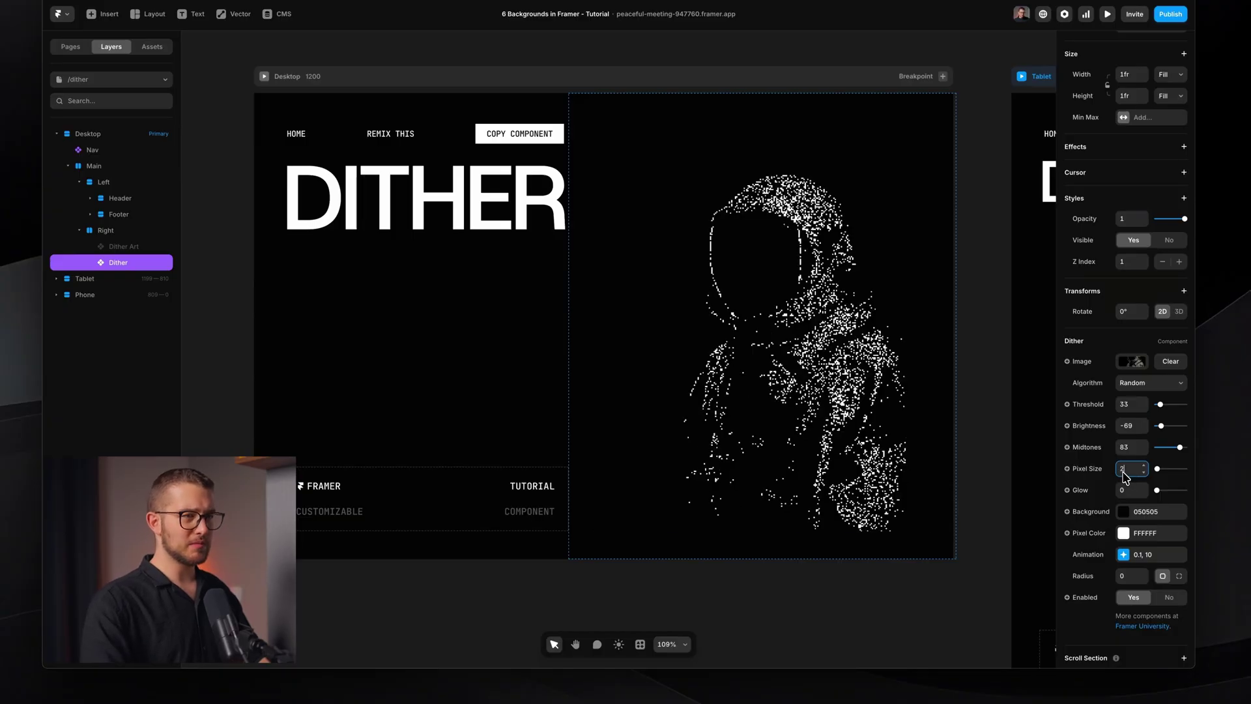
- Try the Ordered (Bayer), Floyd-Steinberg, Atkinson and Random algorithms on the astronaut image, ending on Floyd-Steinberg
{"action": "left_click", "coordinate": [1136, 385]}
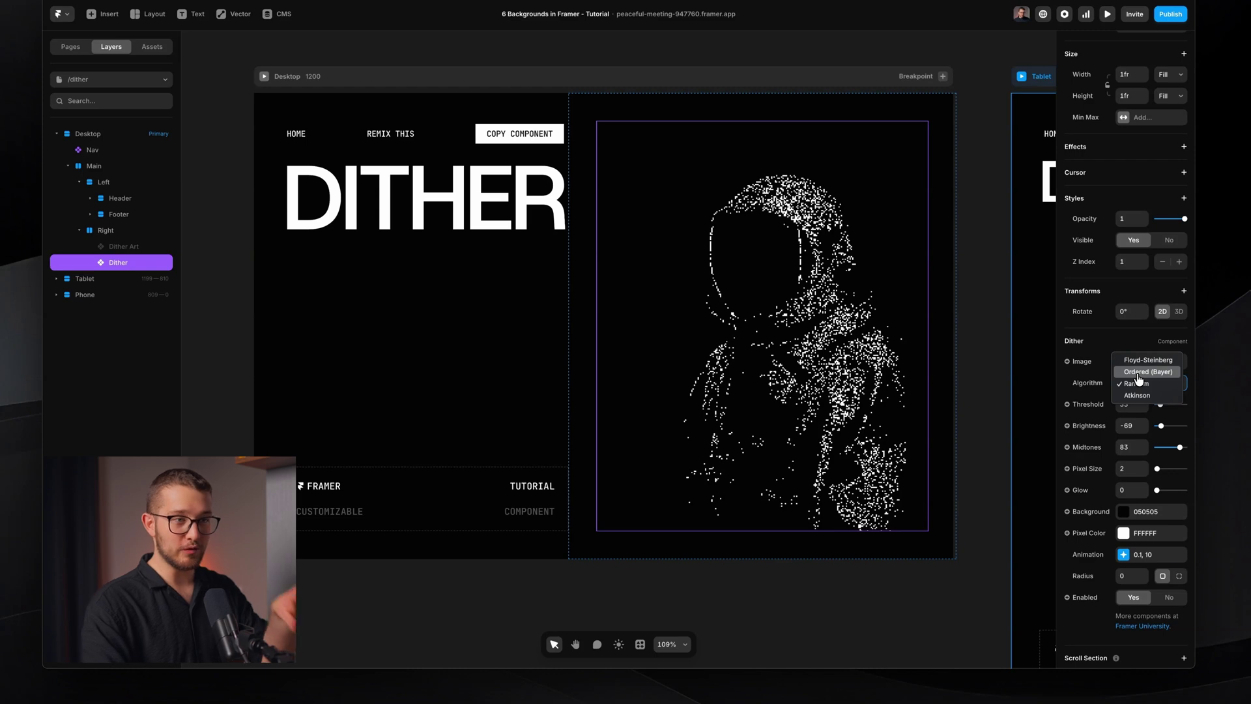
{"action": "left_click", "coordinate": [1139, 373]}
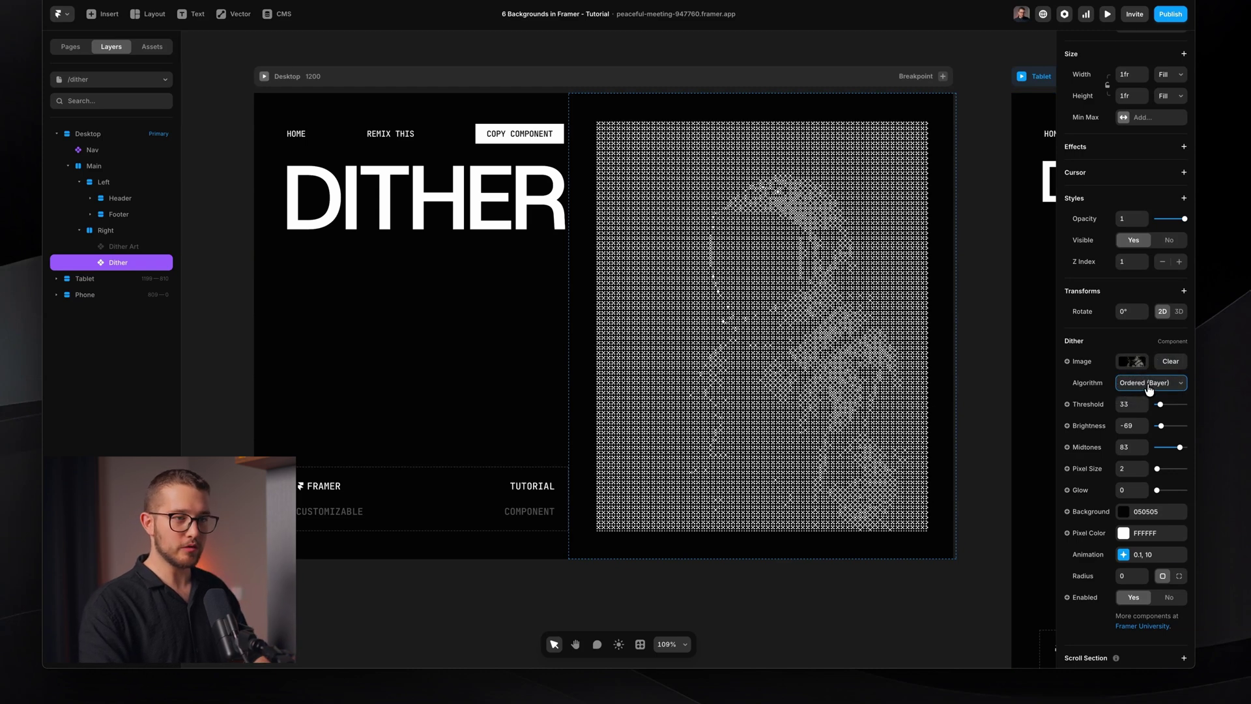
{"action": "left_click", "coordinate": [1149, 389]}
{"action": "left_click", "coordinate": [1151, 370]}
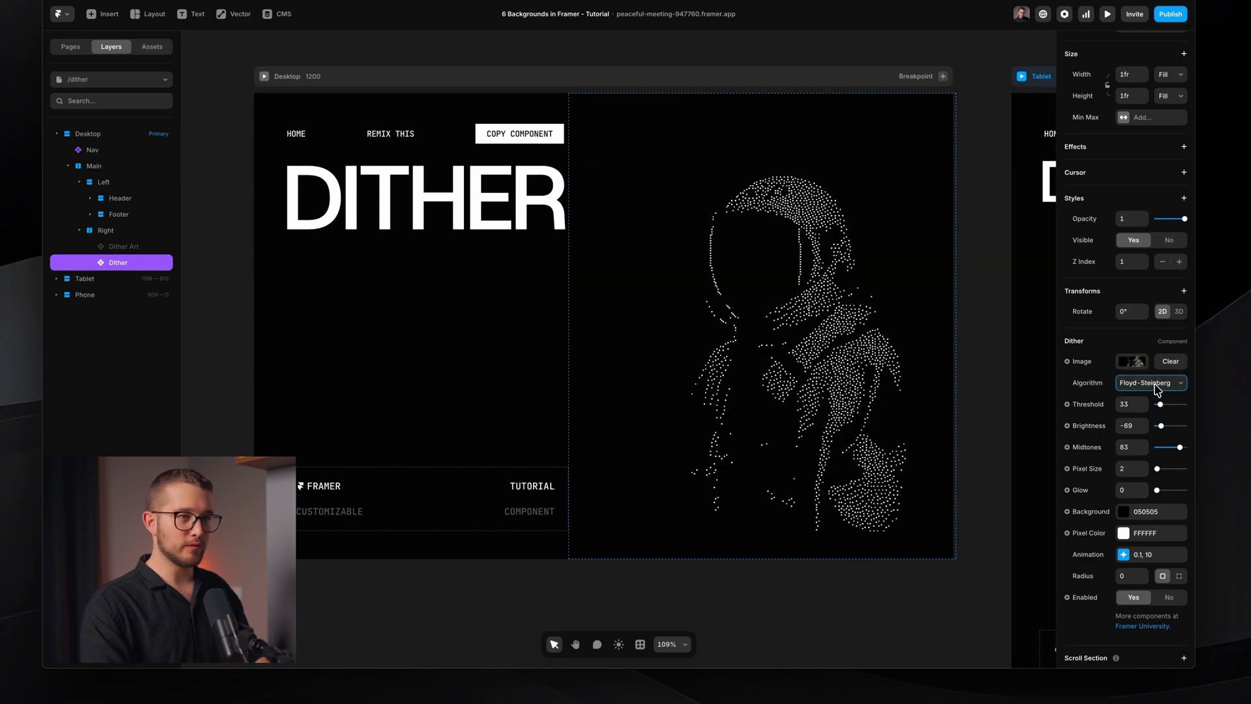
{"action": "left_click", "coordinate": [1148, 390]}
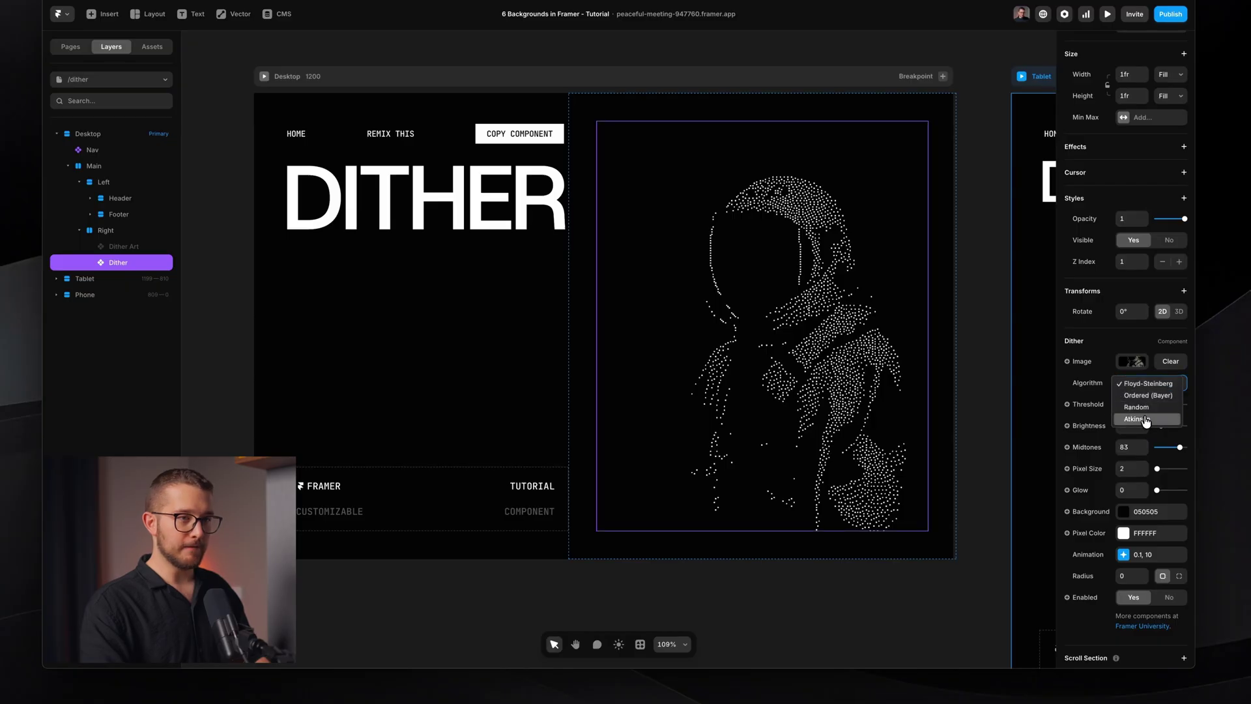
{"action": "left_click", "coordinate": [1146, 419]}
{"action": "left_click", "coordinate": [1145, 387]}
{"action": "left_click", "coordinate": [1140, 372]}
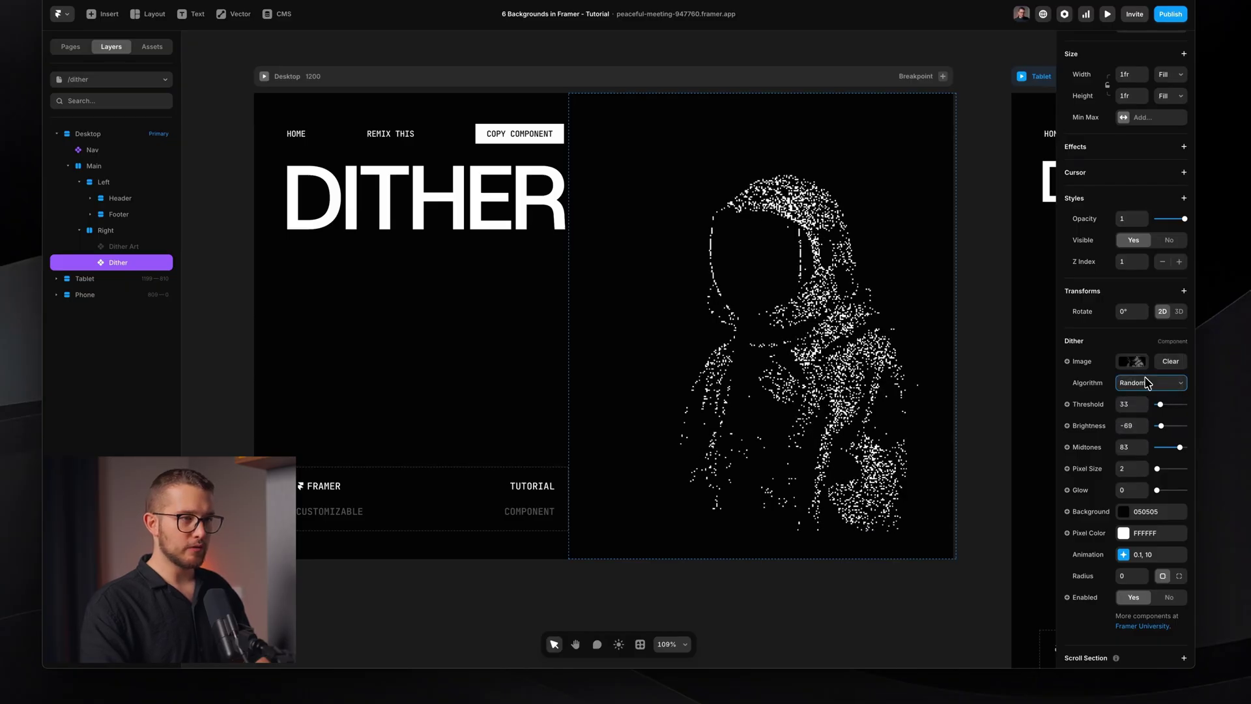
{"action": "left_click", "coordinate": [1141, 383]}
{"action": "left_click", "coordinate": [1141, 362]}
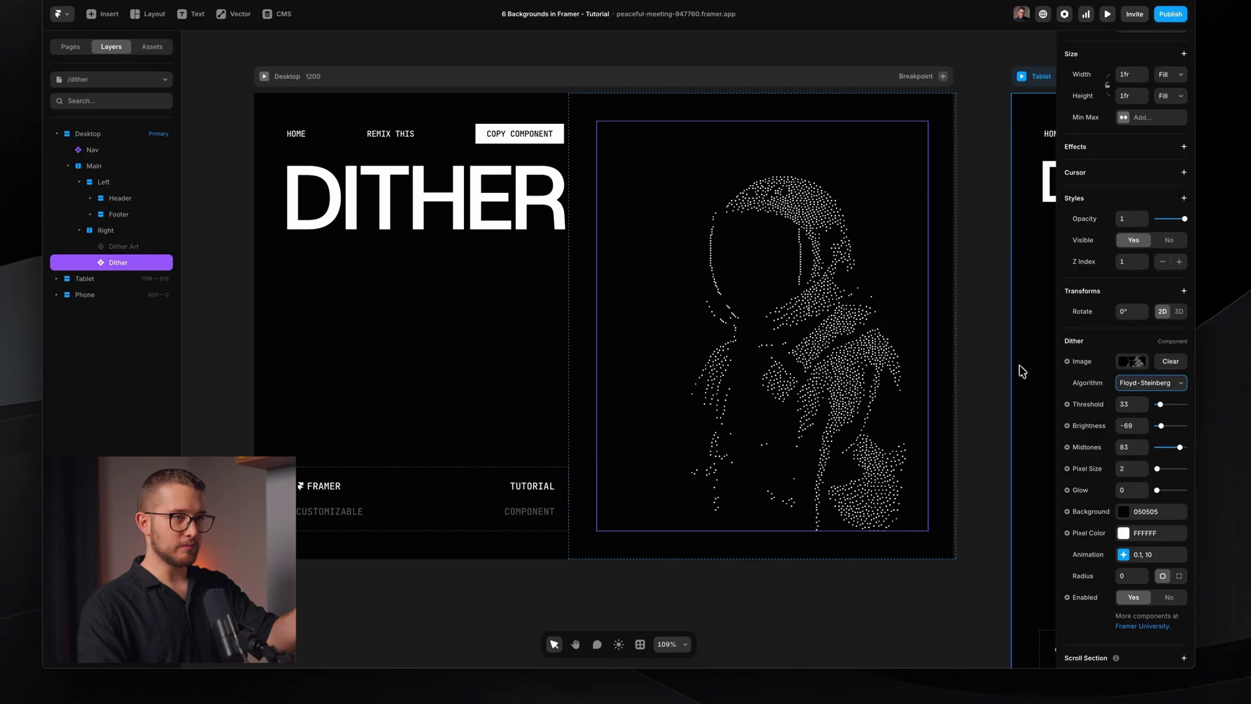
- Switch the Dither algorithm to Ordered (Bayer) and set threshold 85, brightness -20, midtones 72 and glow 50
{"action": "left_click", "coordinate": [1134, 383]}
{"action": "left_click", "coordinate": [1141, 395]}
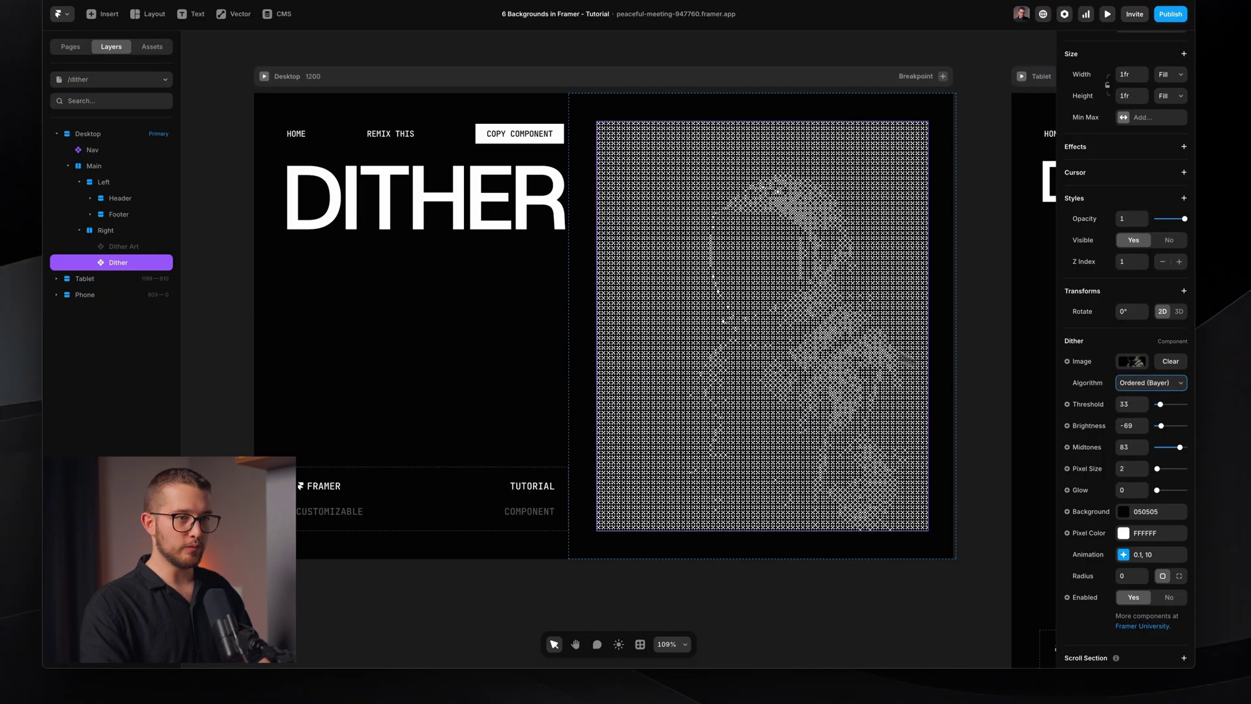
{"action": "left_click_drag", "start_coordinate": [1161, 407], "coordinate": [1178, 450]}
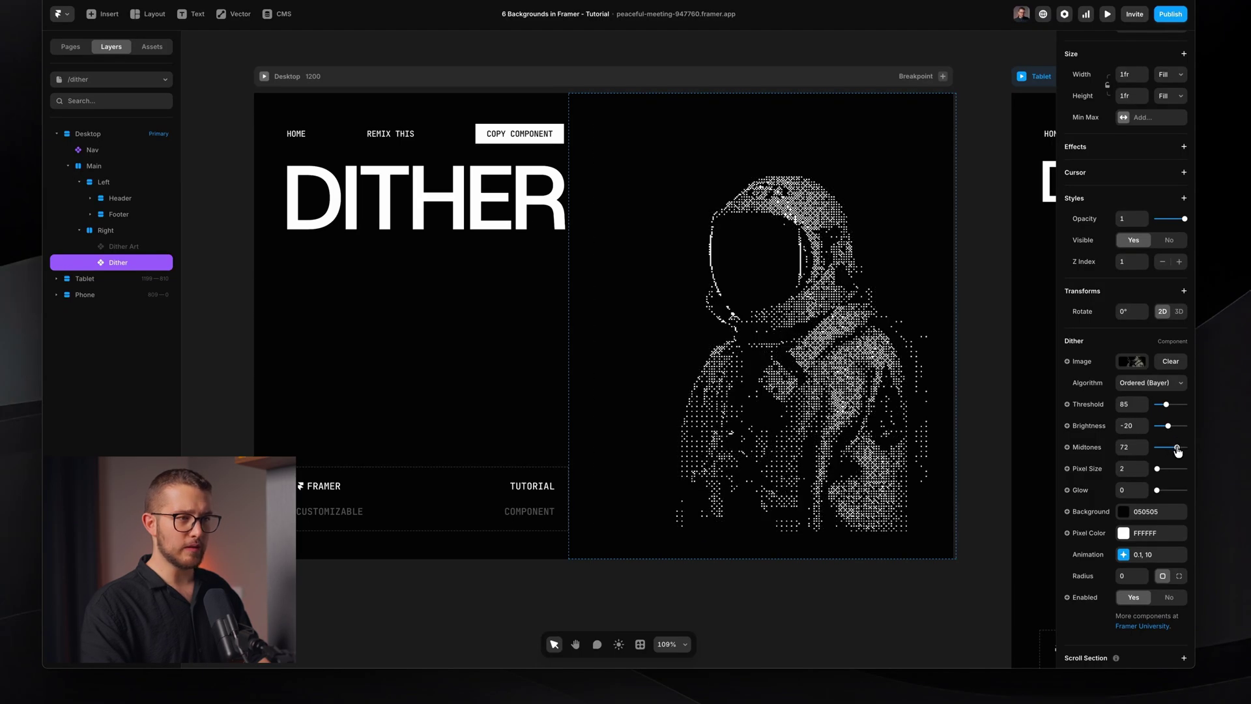
{"action": "left_click_drag", "start_coordinate": [1164, 474], "coordinate": [1214, 483]}
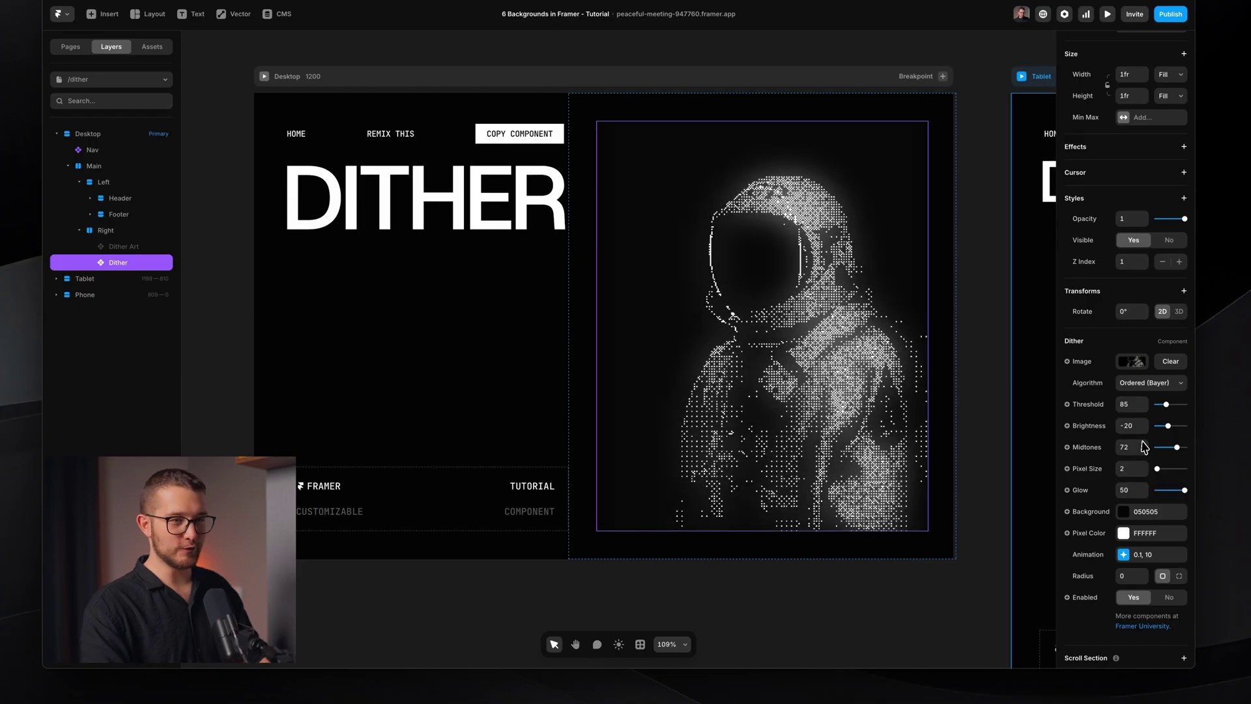
- Set the Dither's pixel color to blue 21ADED and preview the artwork with the editor interface hidden
{"action": "left_click", "coordinate": [1142, 537]}
{"action": "left_click_drag", "start_coordinate": [985, 379], "coordinate": [1022, 365]}
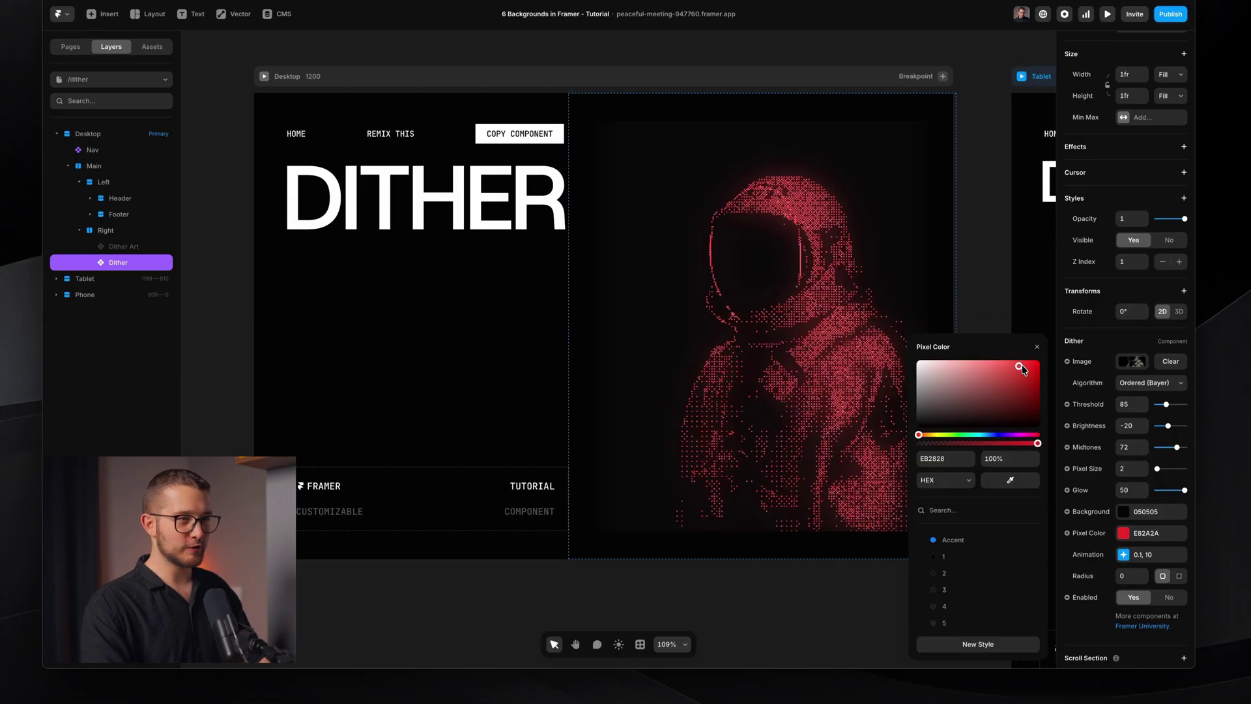
{"action": "left_click", "coordinate": [986, 435]}
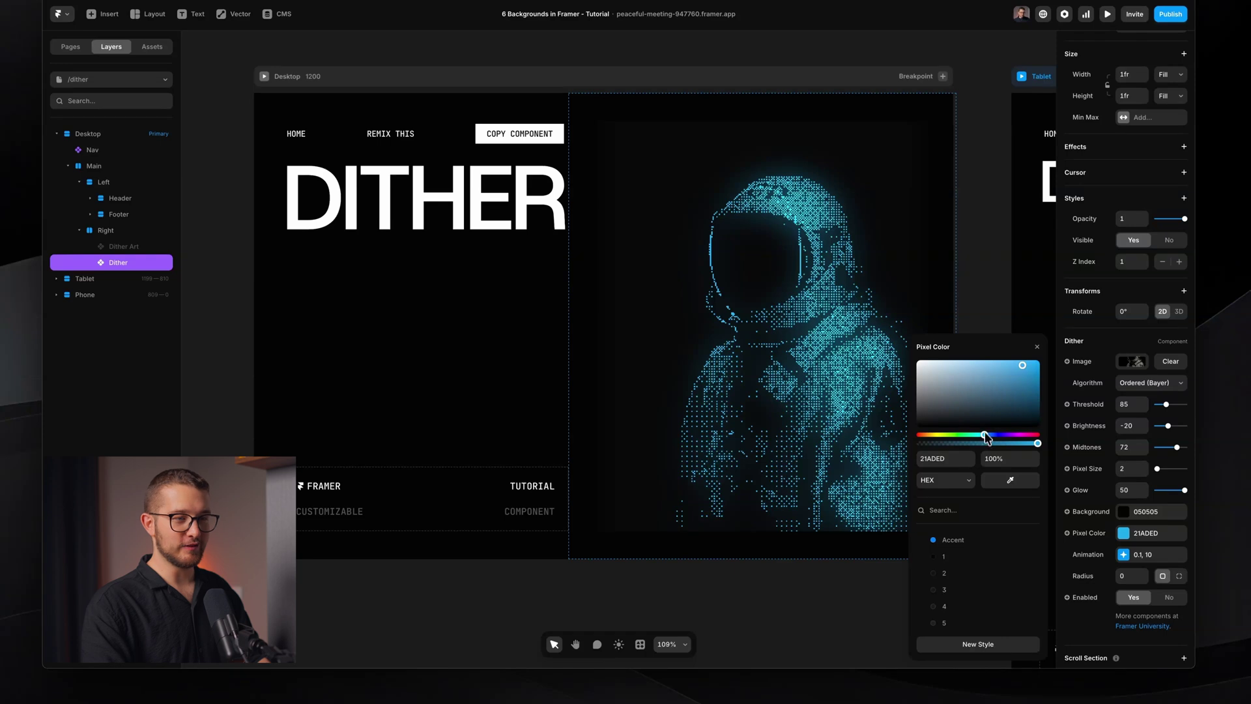
{"action": "left_click", "coordinate": [1005, 331]}
{"action": "key", "text": "ctrl+backslash"}
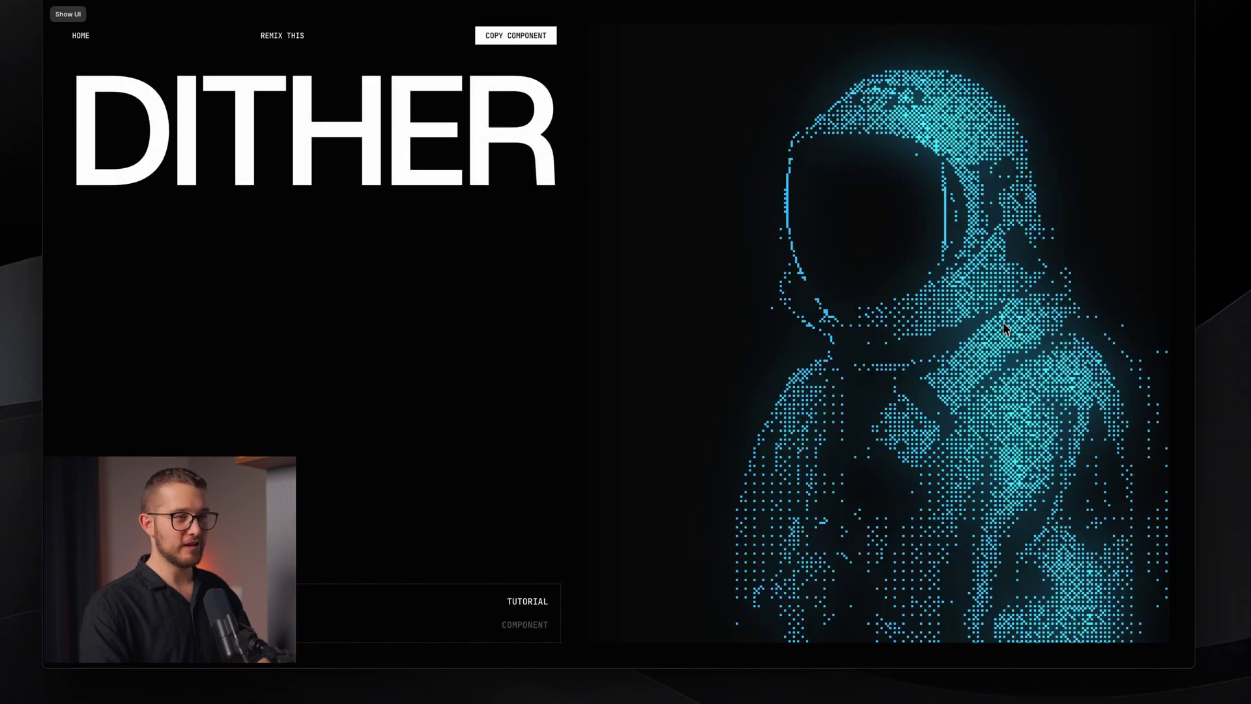
{"action": "key", "text": "ctrl+backslash"}
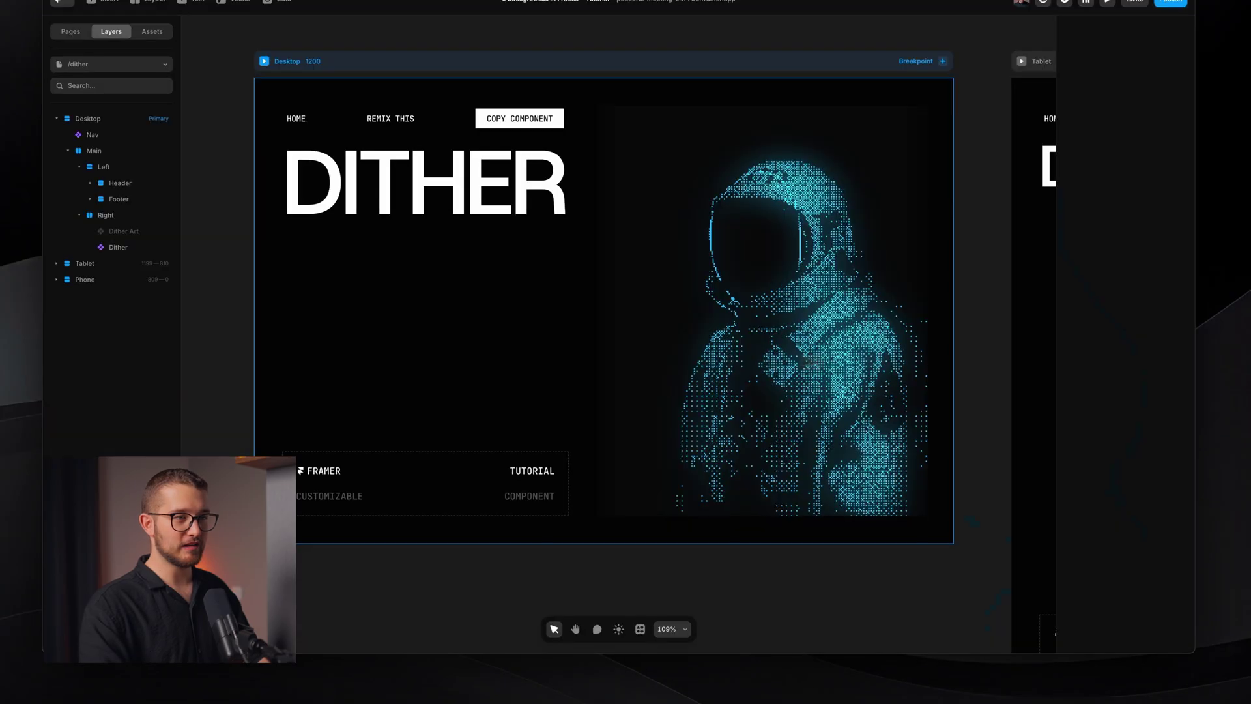
- Turn on the Dither's animation preview with an intensity of 62 and view the page with the editor interface hidden
{"action": "left_click", "coordinate": [863, 357]}
{"action": "left_click", "coordinate": [1134, 541]}
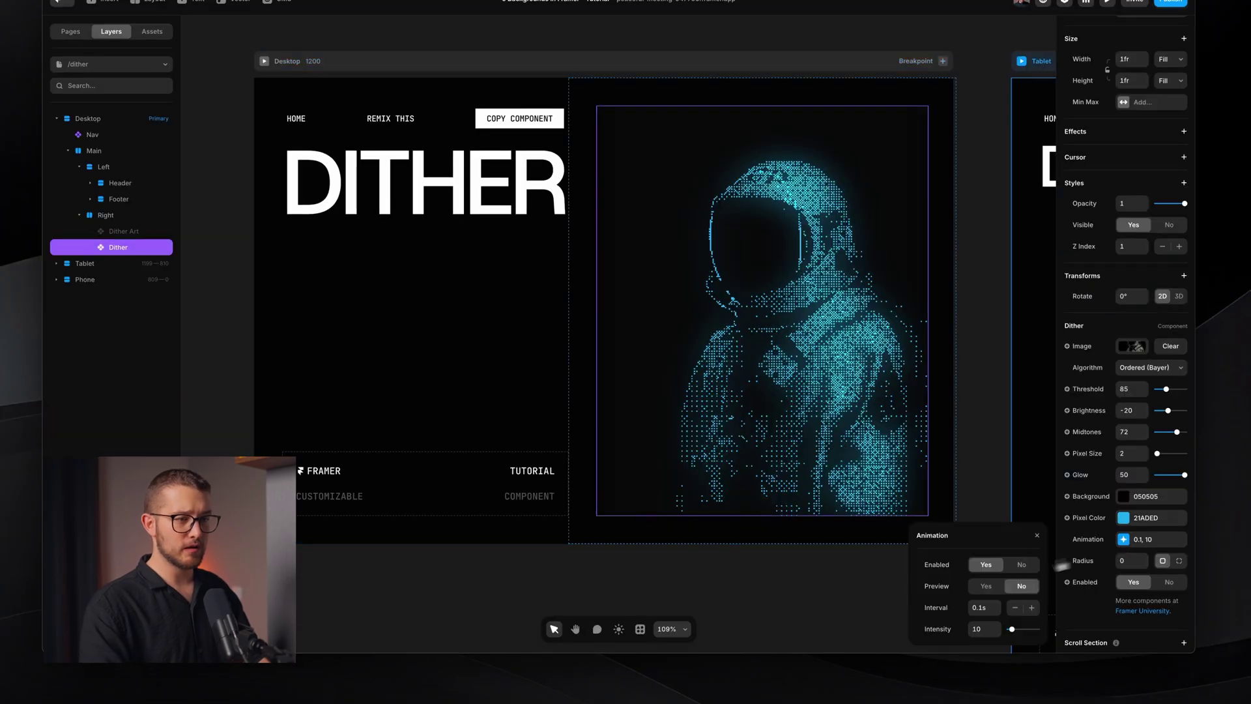
{"action": "left_click_drag", "start_coordinate": [970, 522], "coordinate": [936, 381]}
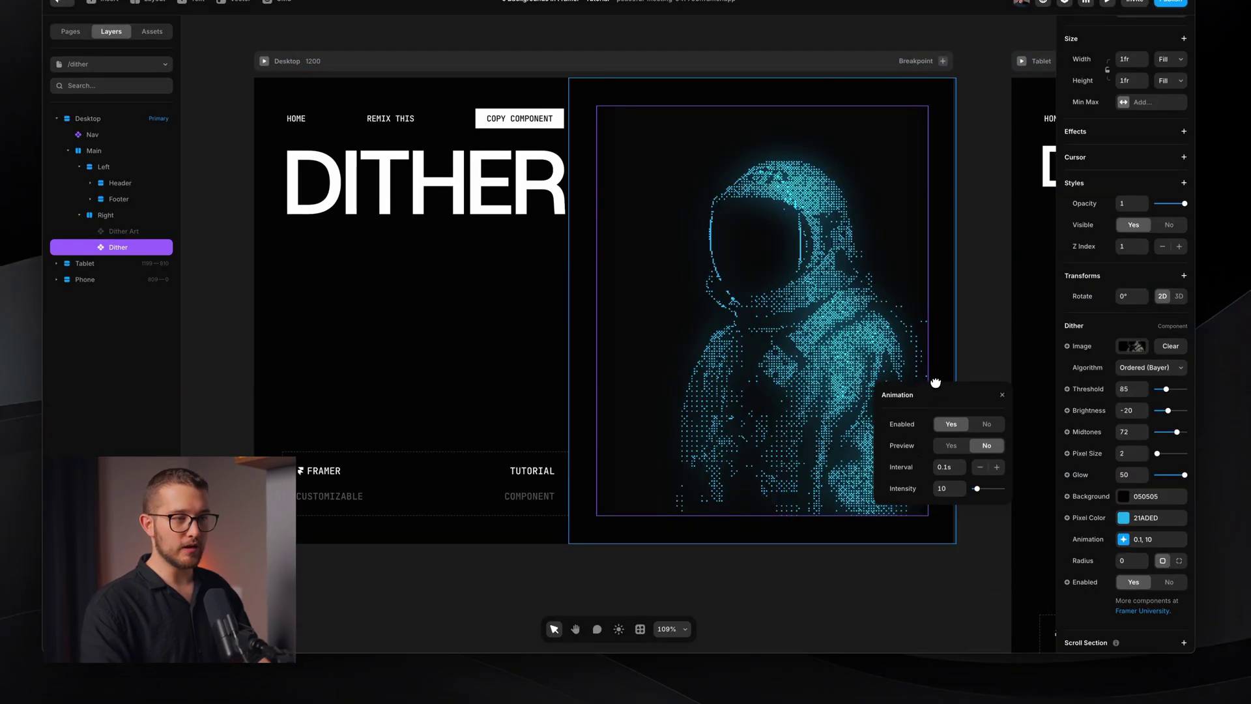
{"action": "left_click_drag", "start_coordinate": [978, 489], "coordinate": [983, 489]}
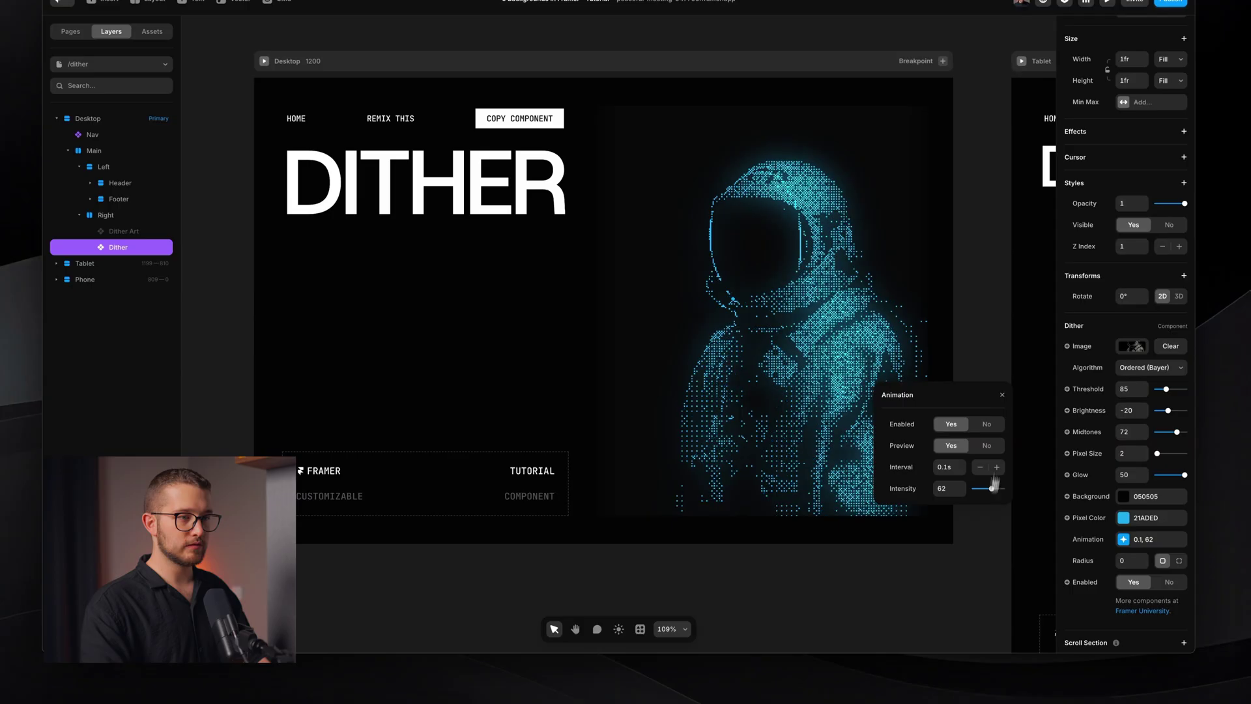
{"action": "left_click", "coordinate": [1002, 395]}
{"action": "left_click", "coordinate": [975, 418]}
{"action": "key", "text": "super+p"}
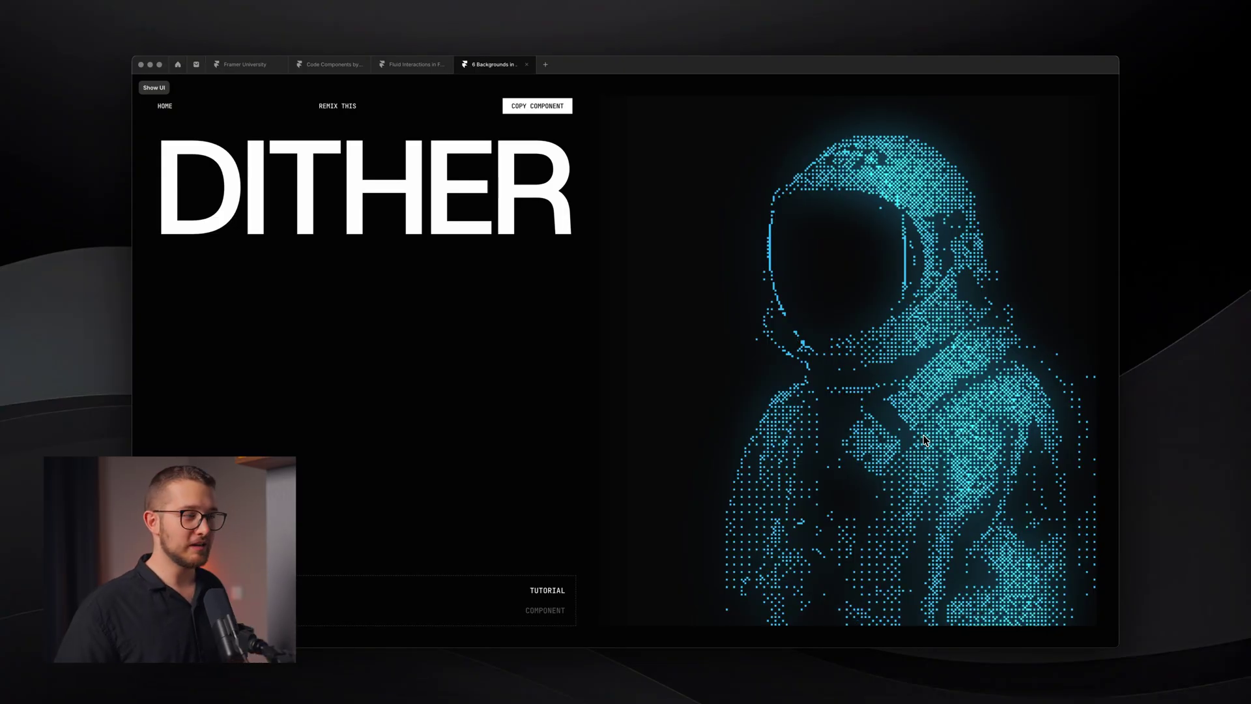
- Open the /rays page and preview the God Rays background with the editor interface hidden, restoring the interface
{"action": "key", "text": "super+backslash"}
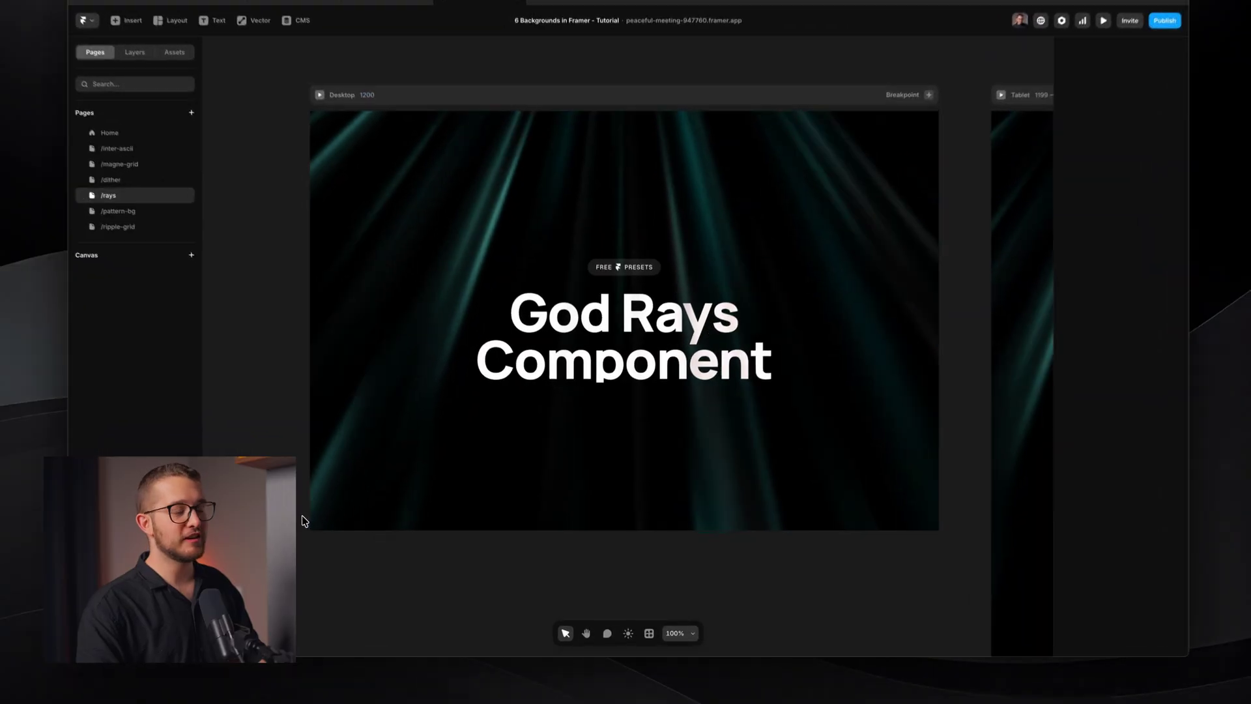
{"action": "key", "text": "super+backslash"}
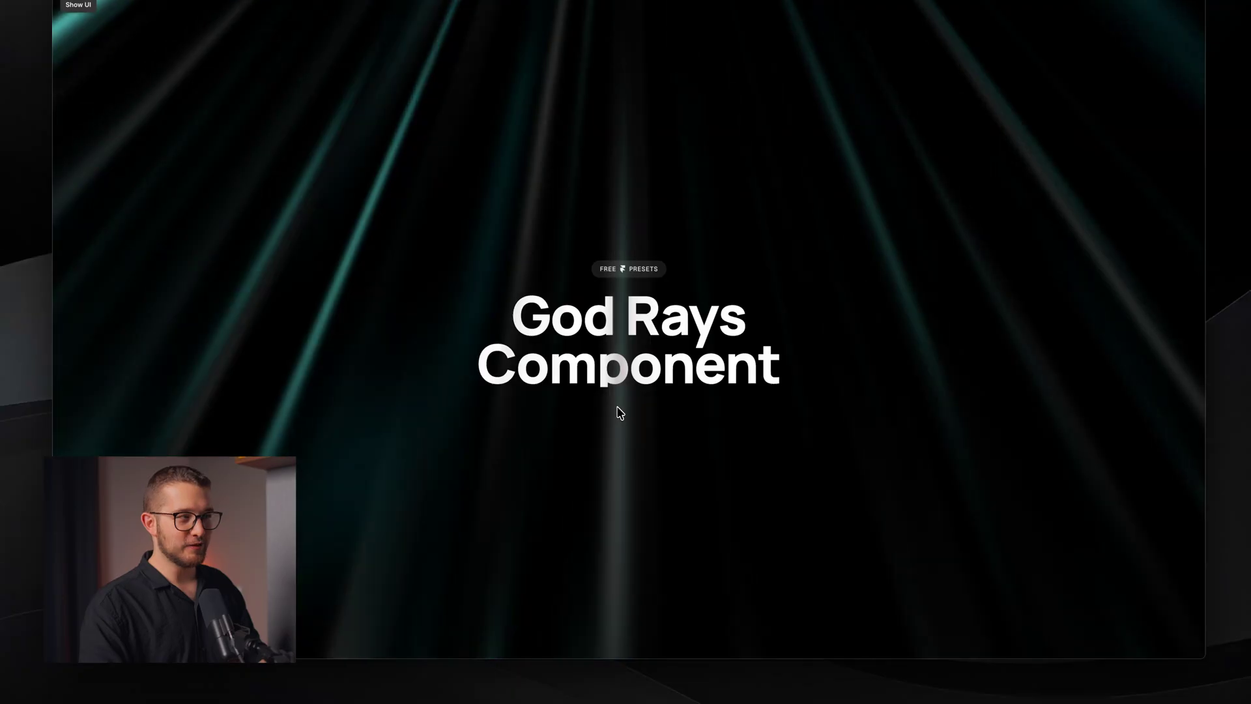
{"action": "key", "text": "super+backslash"}
- Try shrinking the God Rays layer, and reset its top and right offsets to 0 so it fills the frame
{"action": "left_click", "coordinate": [426, 393]}
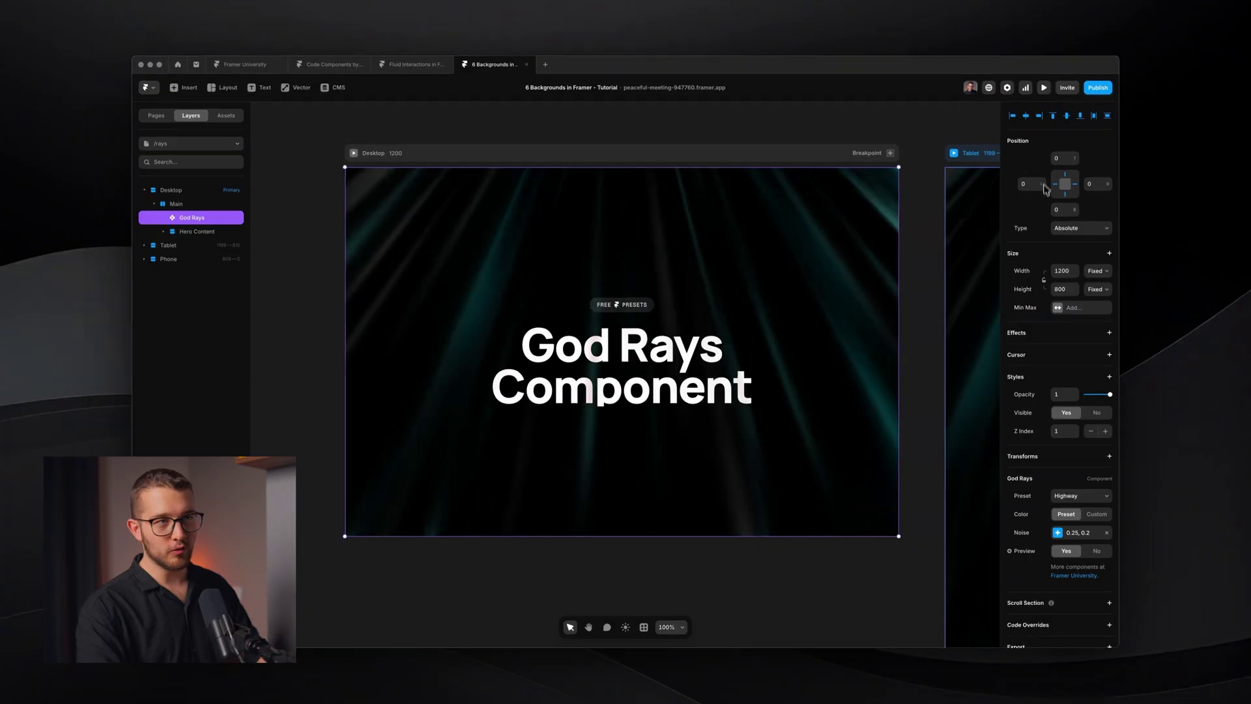
{"action": "left_click_drag", "start_coordinate": [898, 169], "coordinate": [746, 221]}
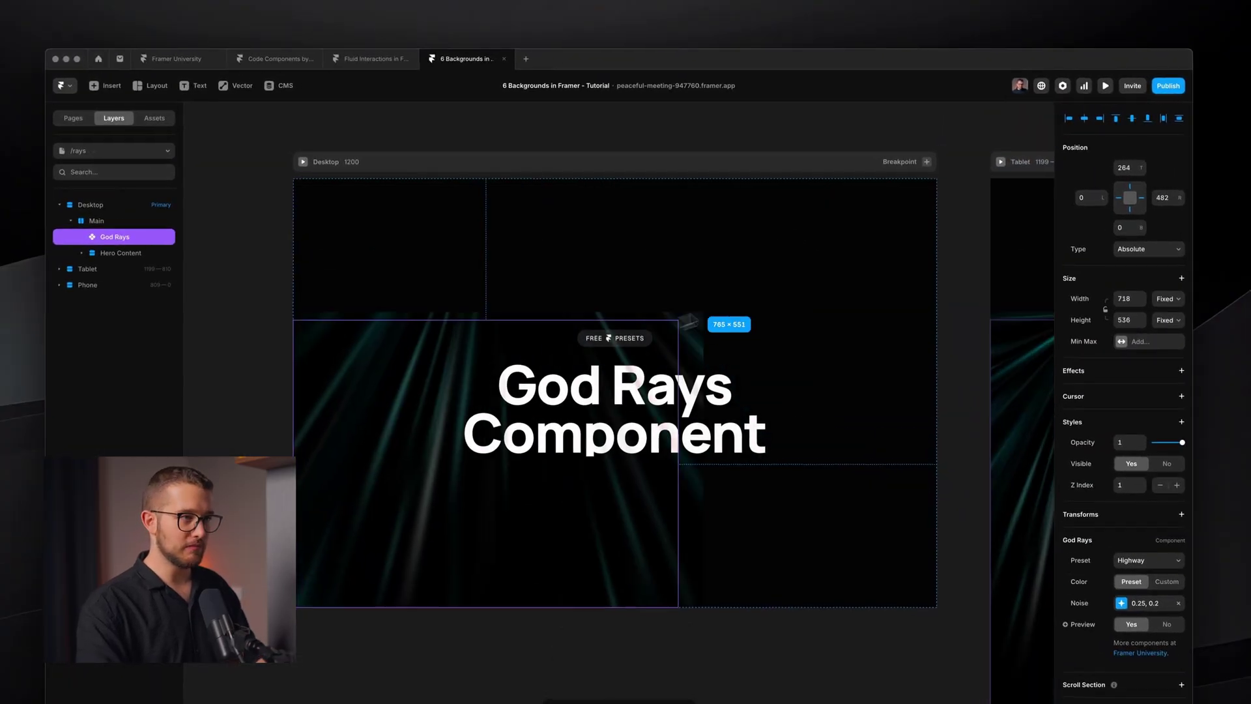
{"action": "left_click", "coordinate": [1127, 169]}
{"action": "type", "text": "0"}
{"action": "key", "text": "Tab"}
{"action": "type", "text": "0"}
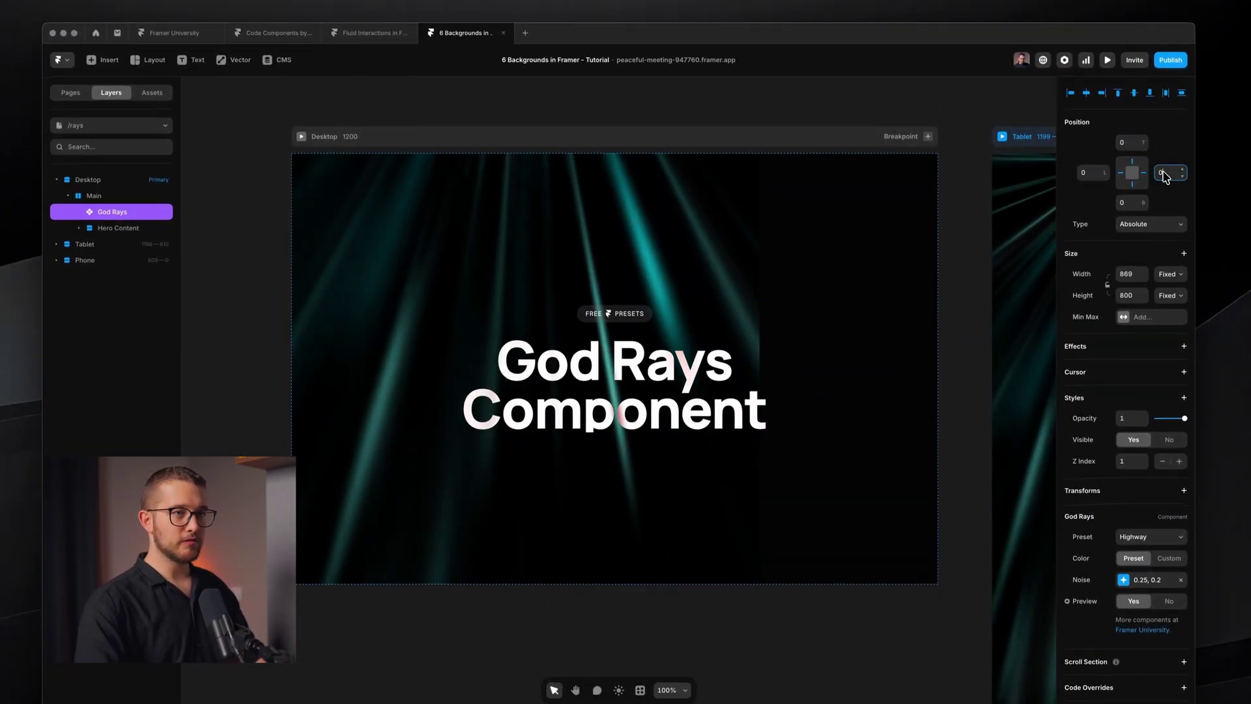
- Set the God Rays layer's z-index to 1 and give the Hero Content layer a z-index of 2
{"action": "scroll", "coordinate": [1134, 313], "scroll_direction": "down", "scroll_amount": 1}
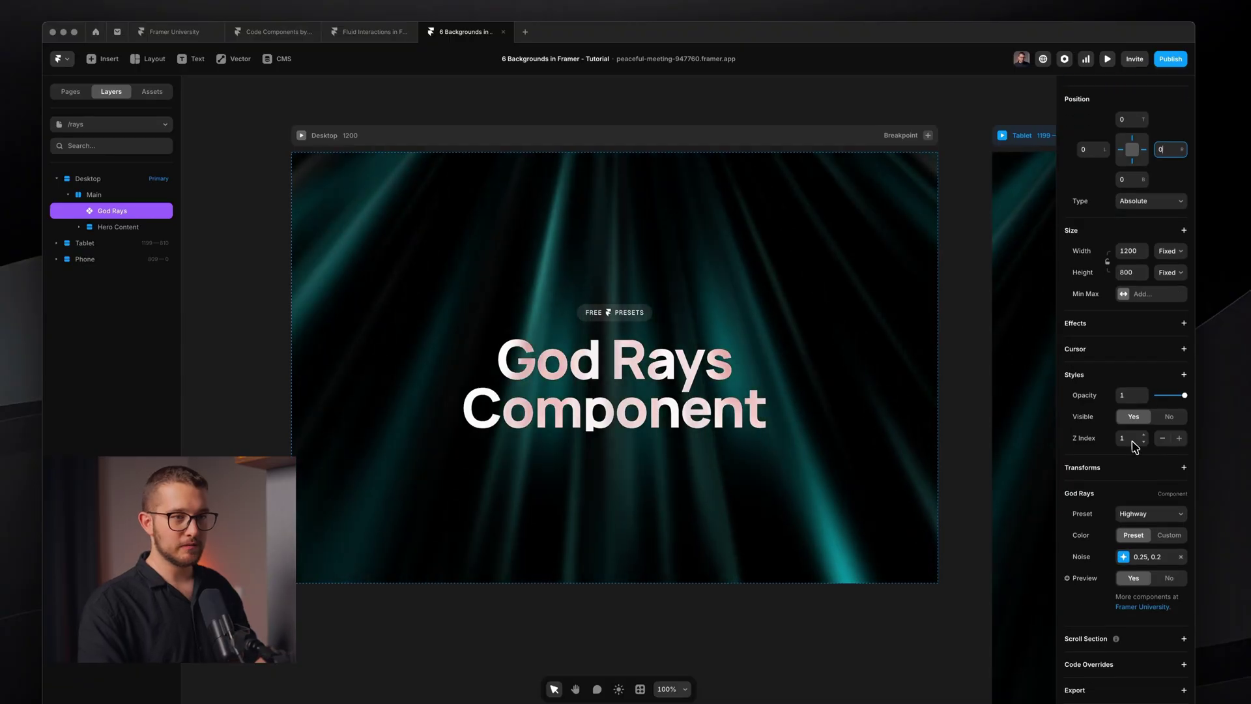
{"action": "left_click", "coordinate": [1121, 440]}
{"action": "type", "text": "1"}
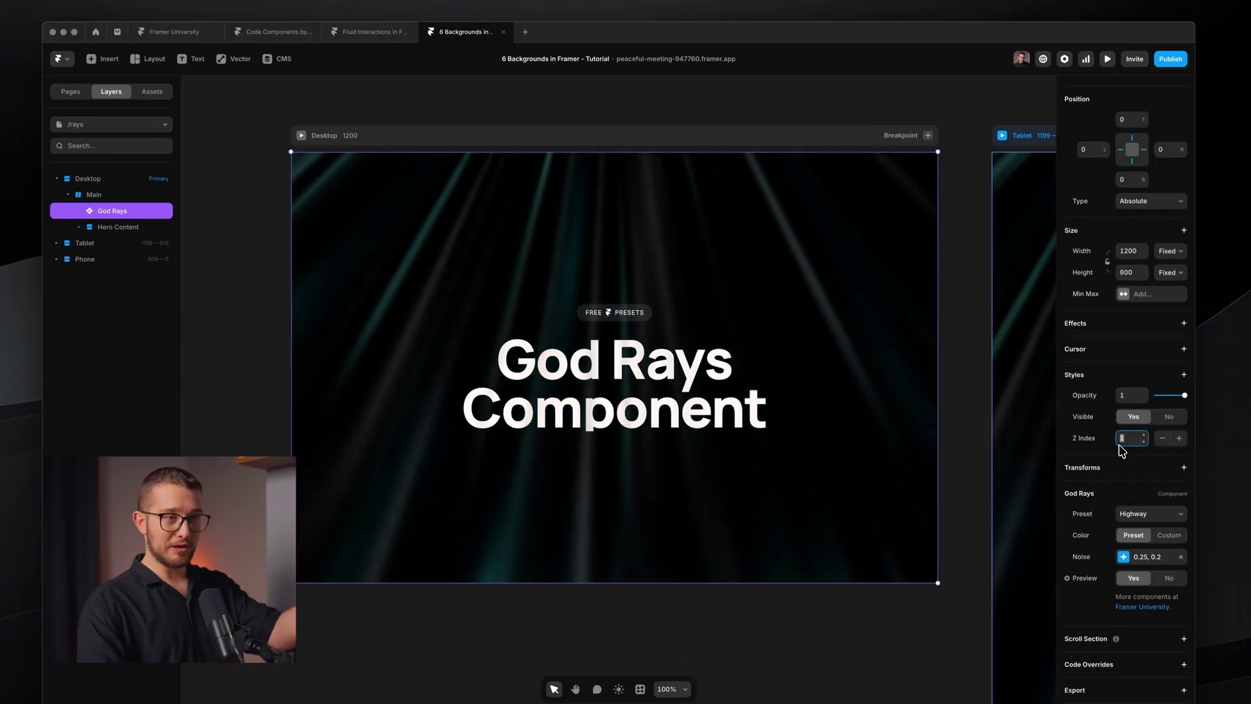
{"action": "left_click", "coordinate": [119, 229]}
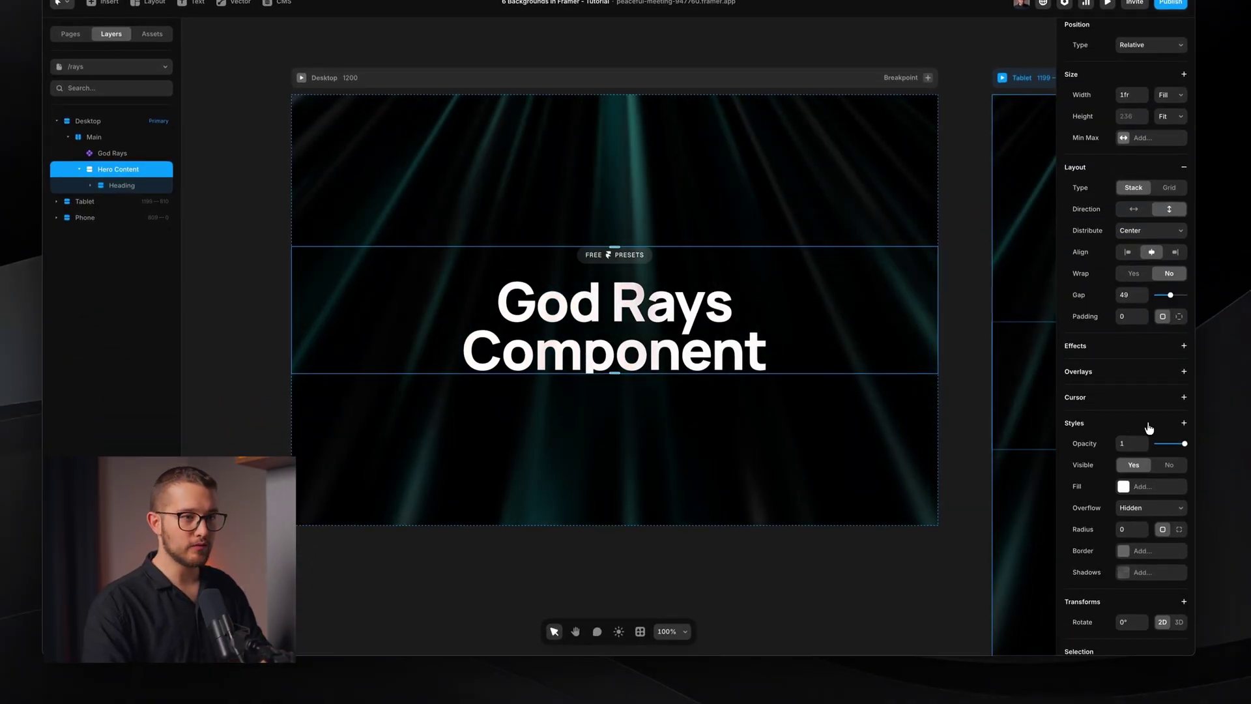
{"action": "left_click", "coordinate": [1119, 442]}
{"action": "left_click", "coordinate": [1106, 417]}
{"action": "scroll", "coordinate": [1108, 417], "scroll_direction": "down", "scroll_amount": 5}
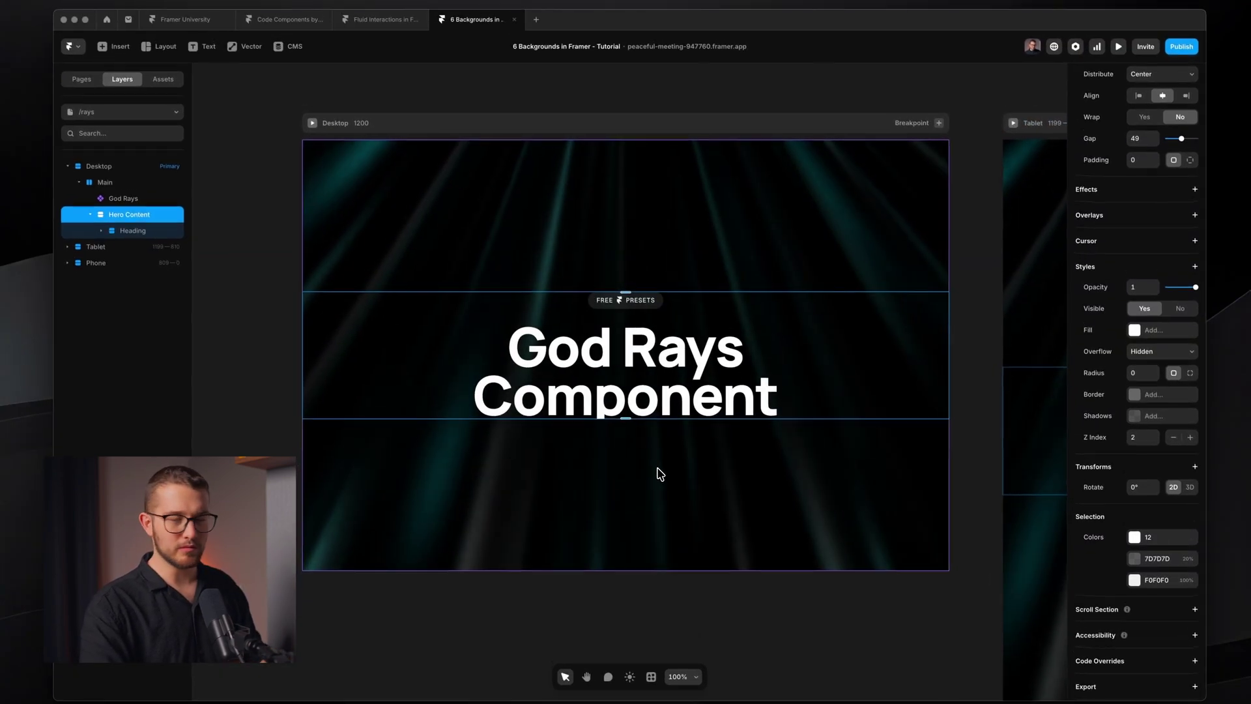
- Try other presets on the God Rays component, ending on Time Travel
{"action": "left_click", "coordinate": [131, 202]}
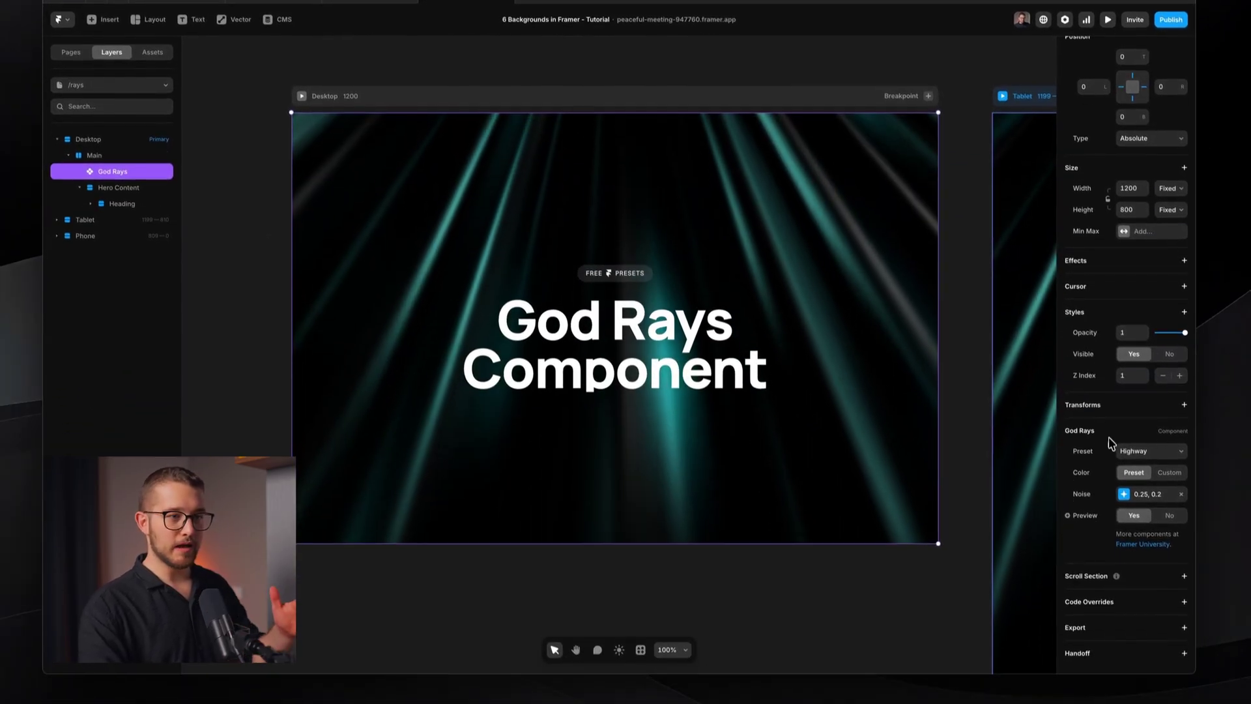
{"action": "left_click", "coordinate": [1141, 478]}
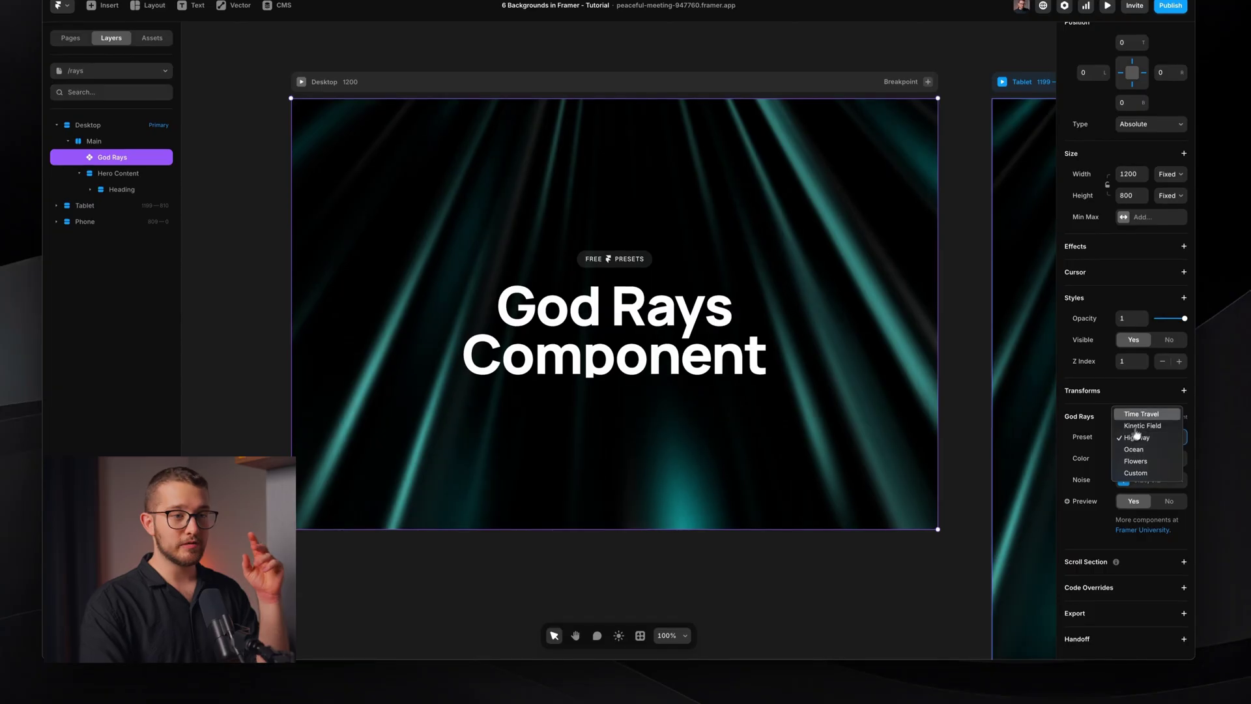
{"action": "left_click", "coordinate": [1145, 416]}
{"action": "left_click", "coordinate": [1149, 437]}
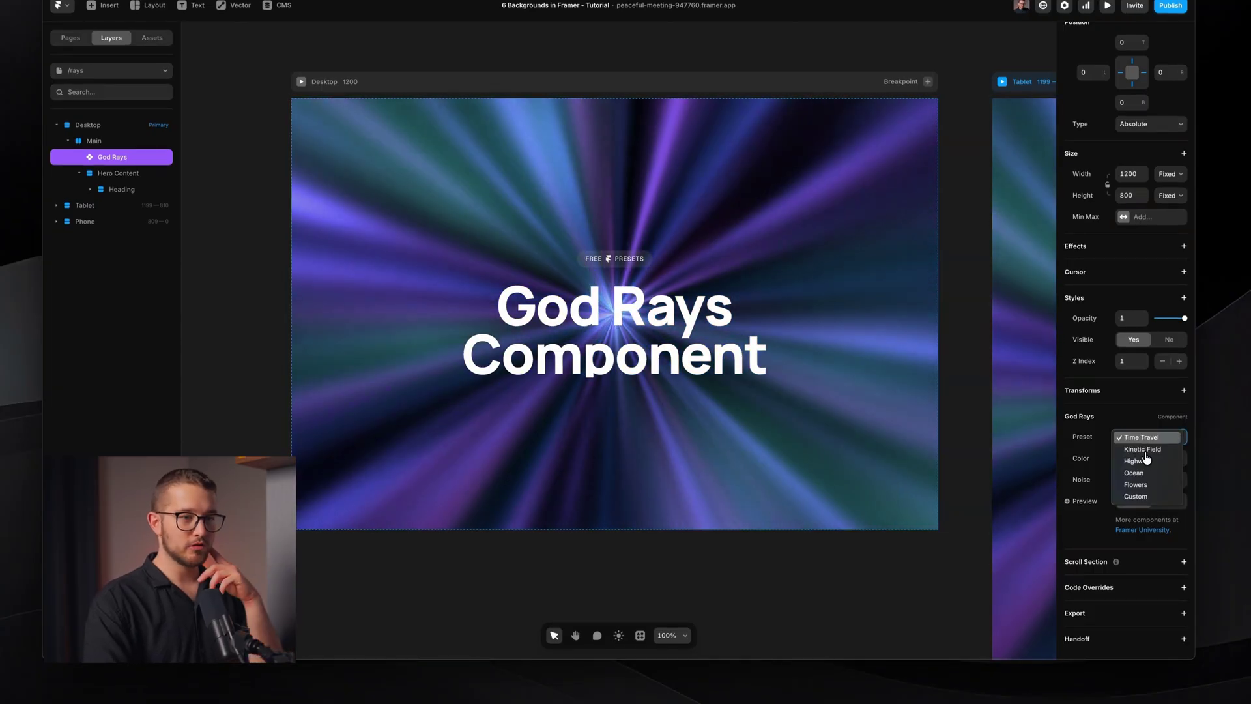
{"action": "left_click", "coordinate": [1148, 438]}
{"action": "left_click", "coordinate": [1147, 459]}
{"action": "left_click", "coordinate": [1150, 437]}
{"action": "left_click", "coordinate": [1152, 427]}
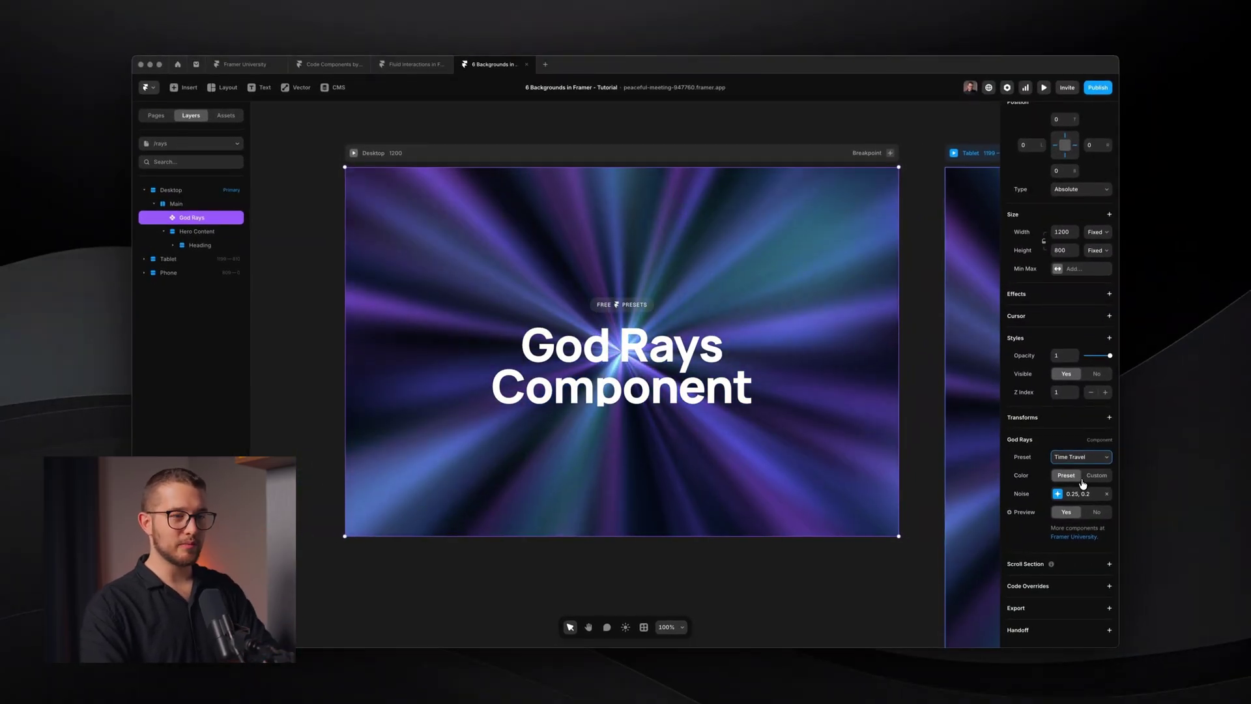
- Switch the God Rays color mode to Custom and set the ray color to red D91C1C
{"action": "left_click", "coordinate": [1092, 478]}
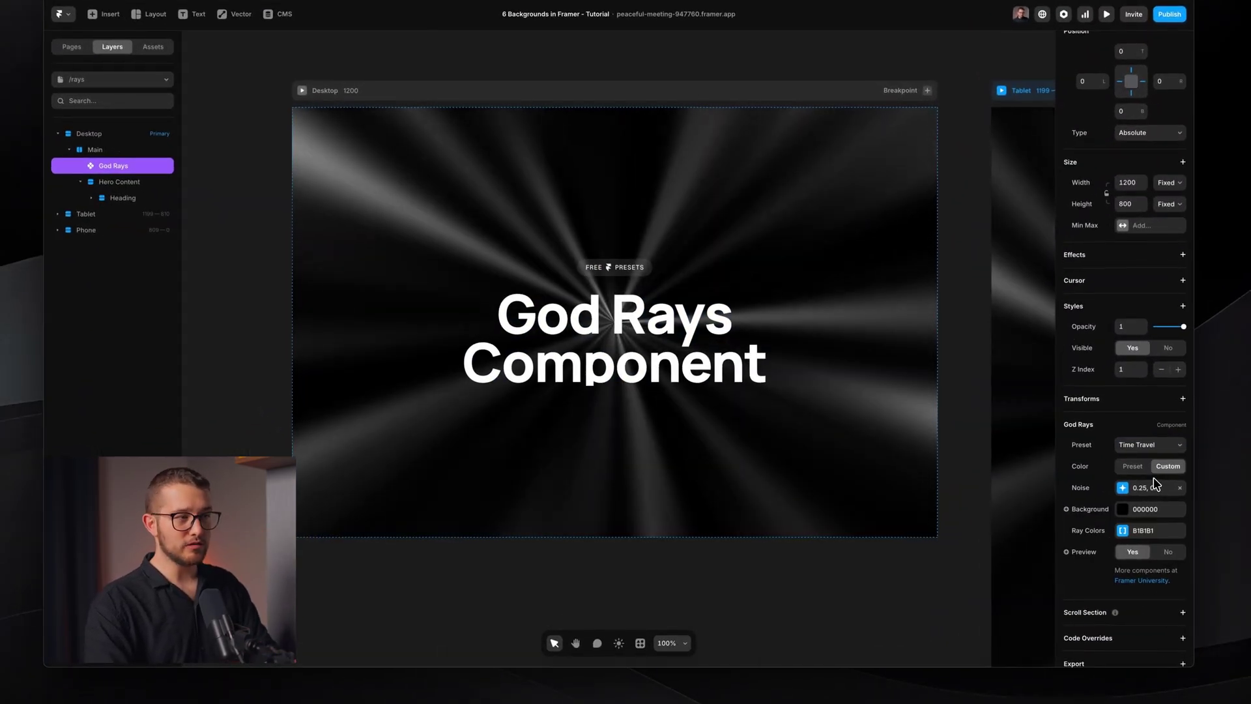
{"action": "scroll", "coordinate": [1153, 470], "scroll_direction": "down", "scroll_amount": 2}
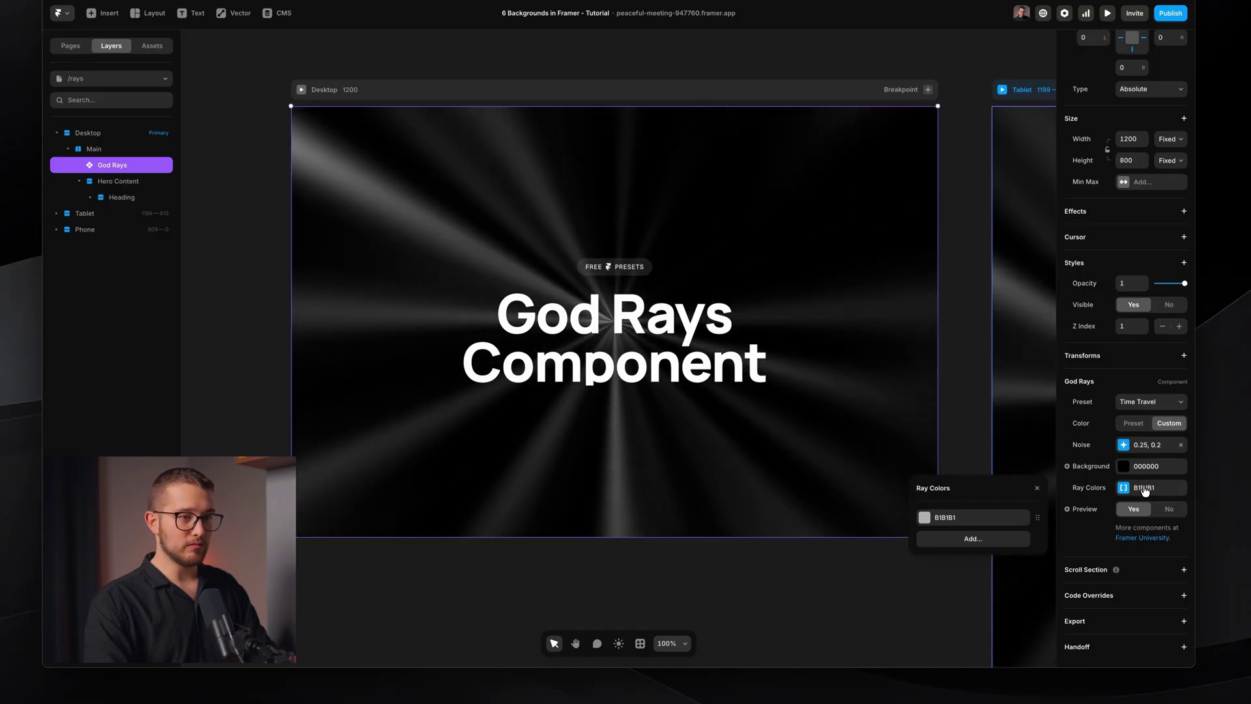
{"action": "left_click", "coordinate": [960, 518]}
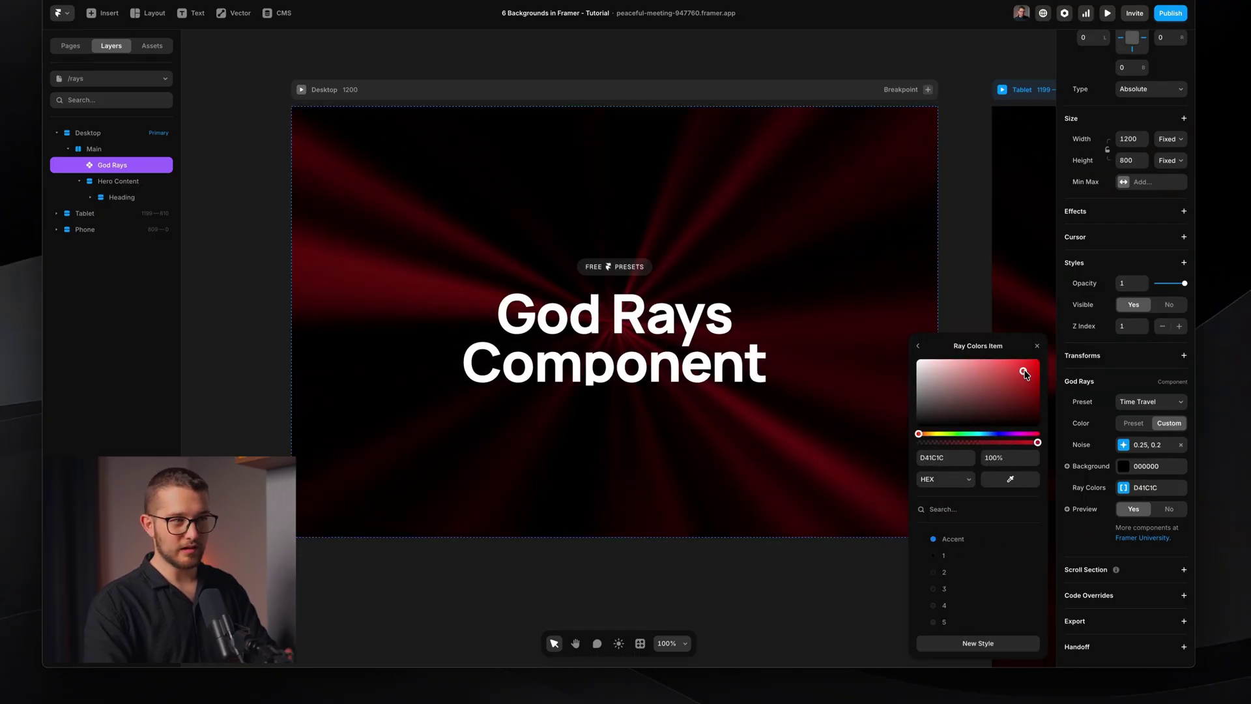
{"action": "left_click", "coordinate": [1038, 347]}
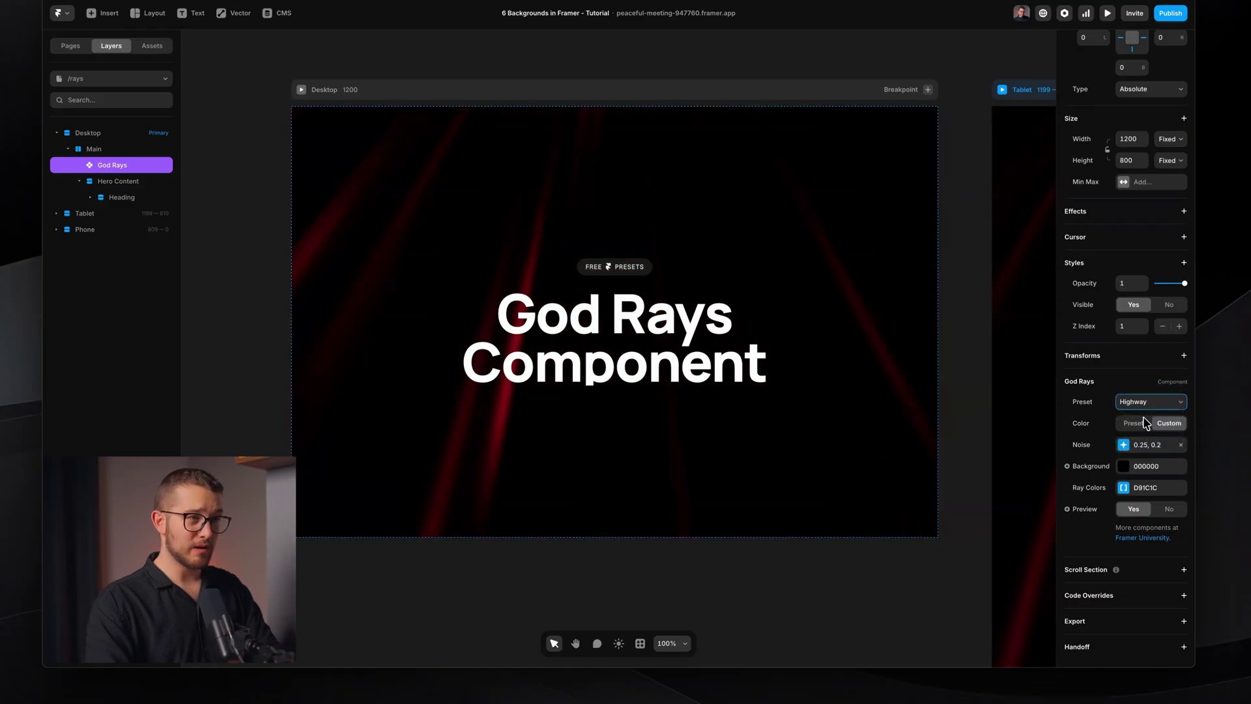
- Return the God Rays component to its preset colors and try the Ocean and Flowers presets
{"action": "left_click", "coordinate": [1137, 425]}
{"action": "left_click", "coordinate": [1150, 444]}
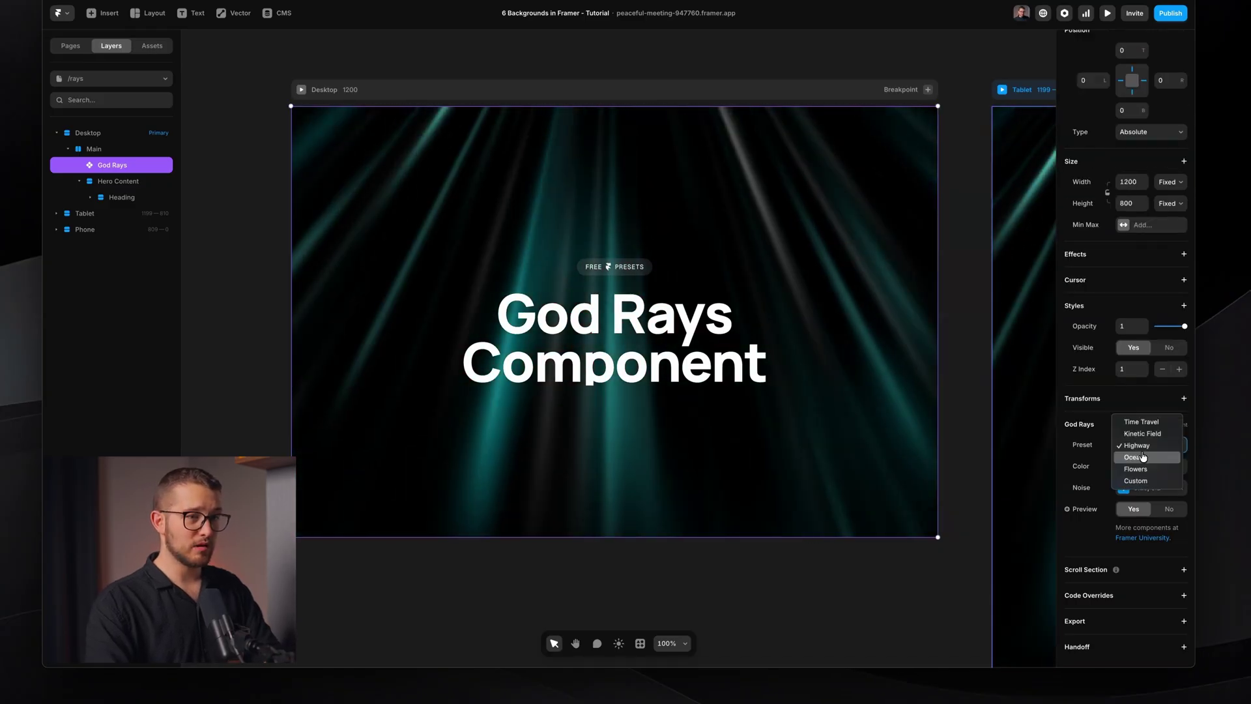
{"action": "left_click", "coordinate": [1150, 457]}
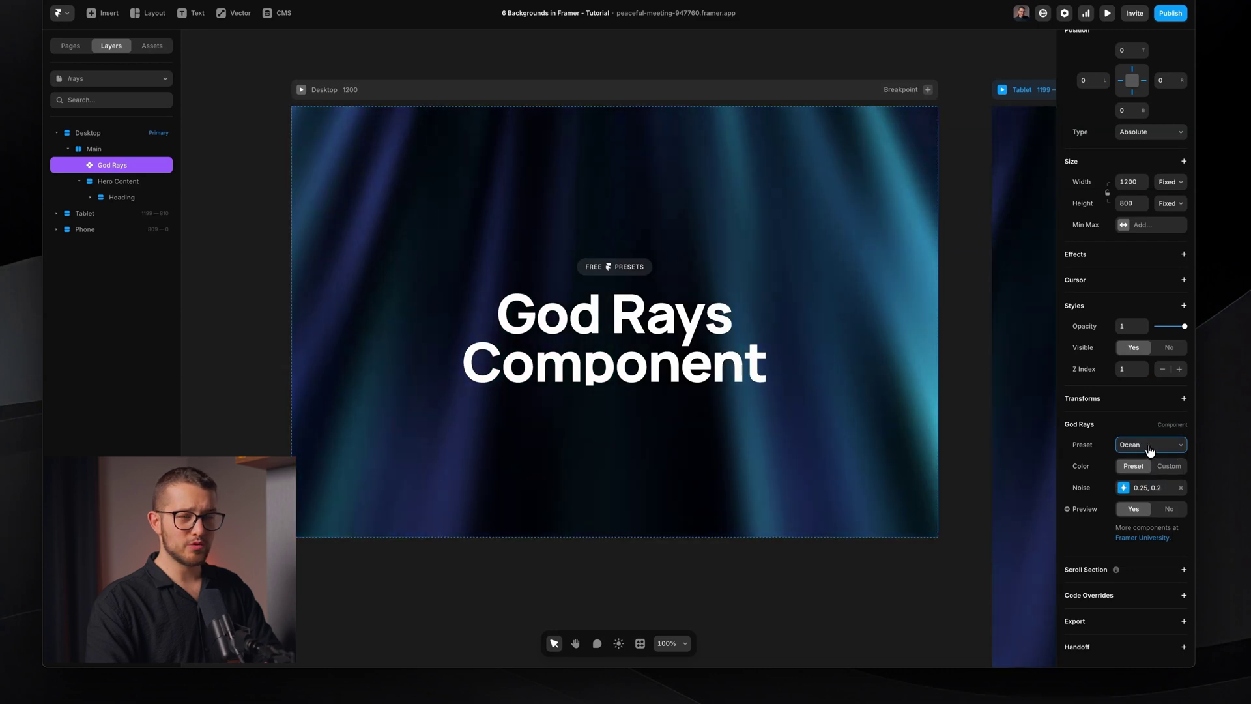
{"action": "left_click", "coordinate": [1150, 449]}
{"action": "left_click", "coordinate": [1150, 457]}
{"action": "left_click", "coordinate": [1151, 444]}
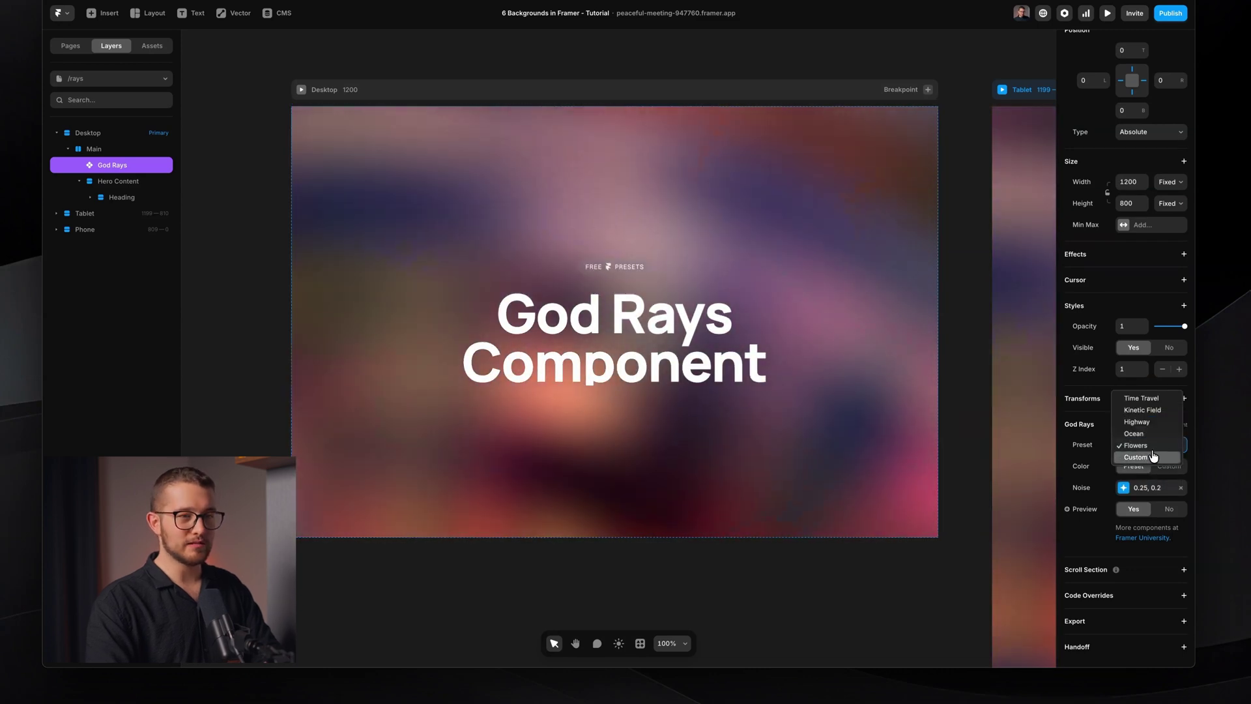
{"action": "left_click", "coordinate": [1153, 448]}
- Switch the God Rays preset to Custom and set frequency 20, spotty 10 and density 0.88
{"action": "left_click", "coordinate": [1153, 447]}
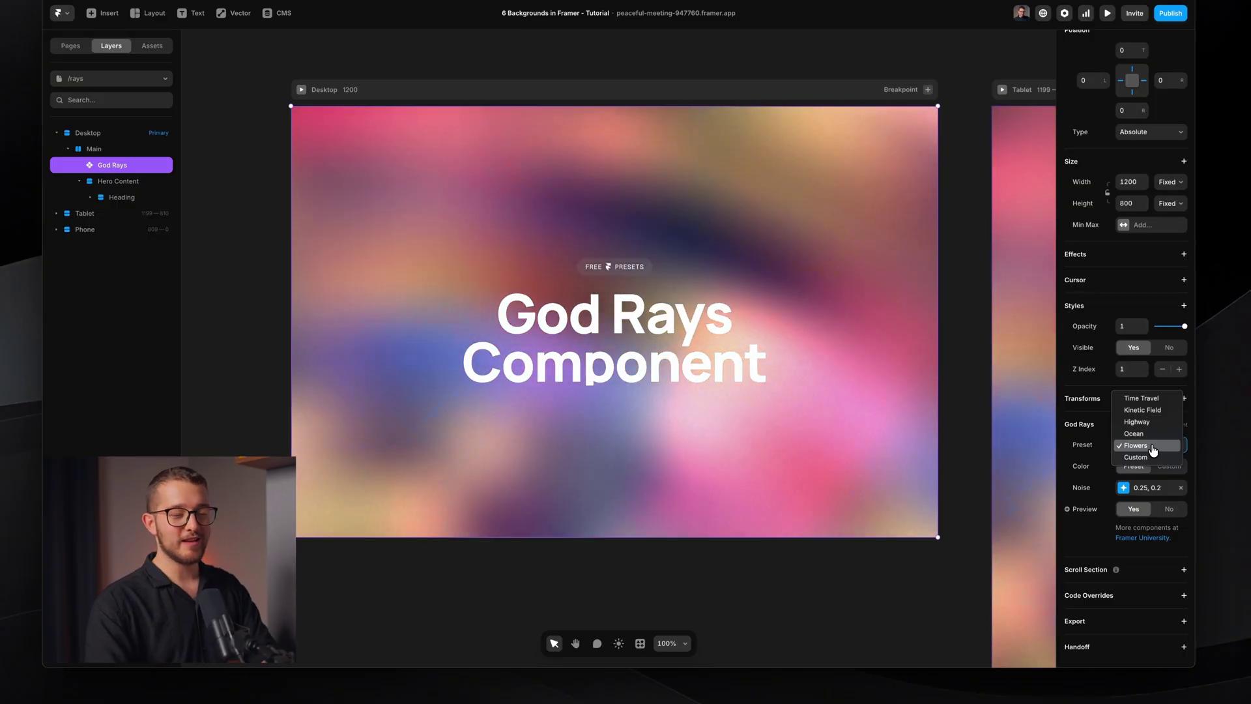
{"action": "left_click", "coordinate": [1161, 458]}
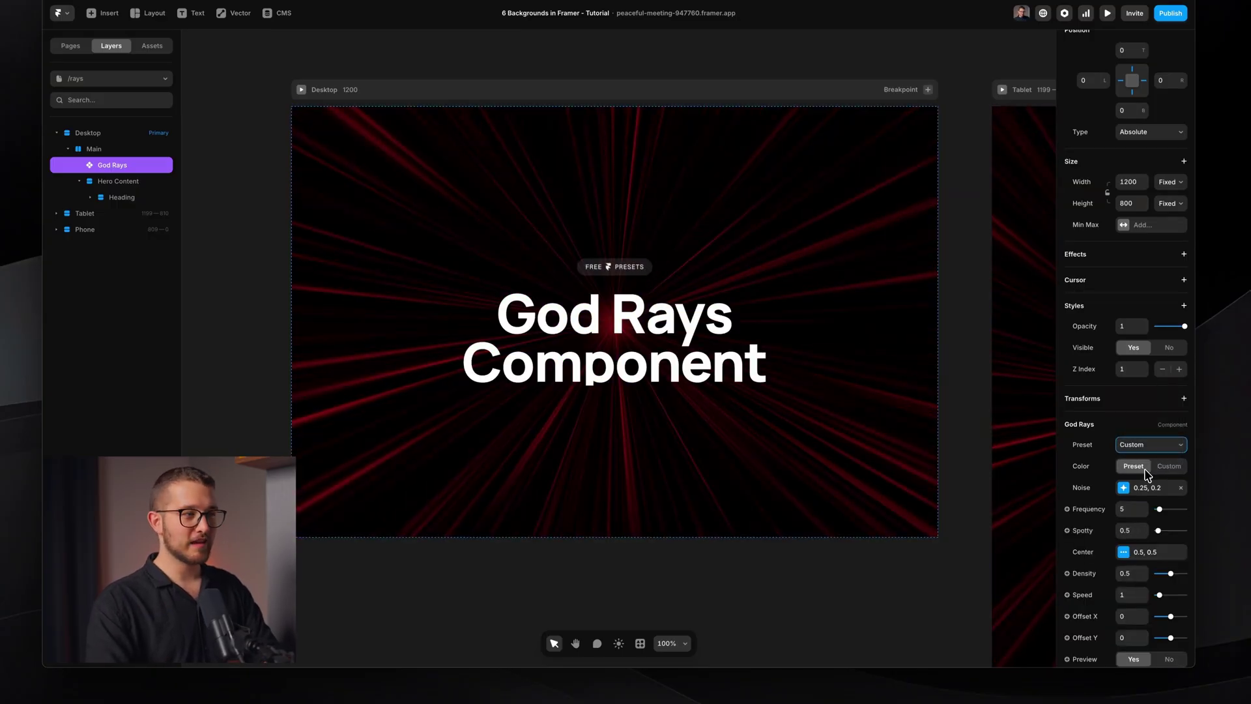
{"action": "scroll", "coordinate": [1154, 494], "scroll_direction": "down", "scroll_amount": 3}
{"action": "left_click_drag", "start_coordinate": [1164, 366], "coordinate": [1170, 367]}
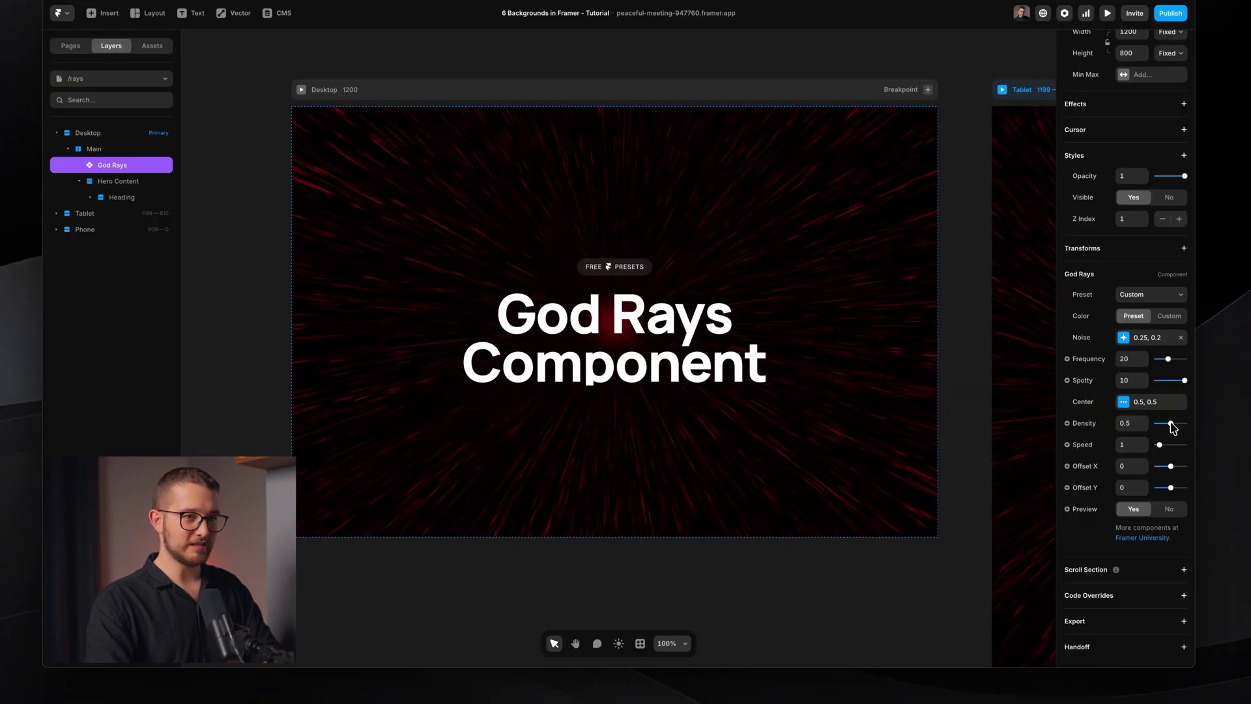
{"action": "left_click_drag", "start_coordinate": [1166, 426], "coordinate": [1183, 428]}
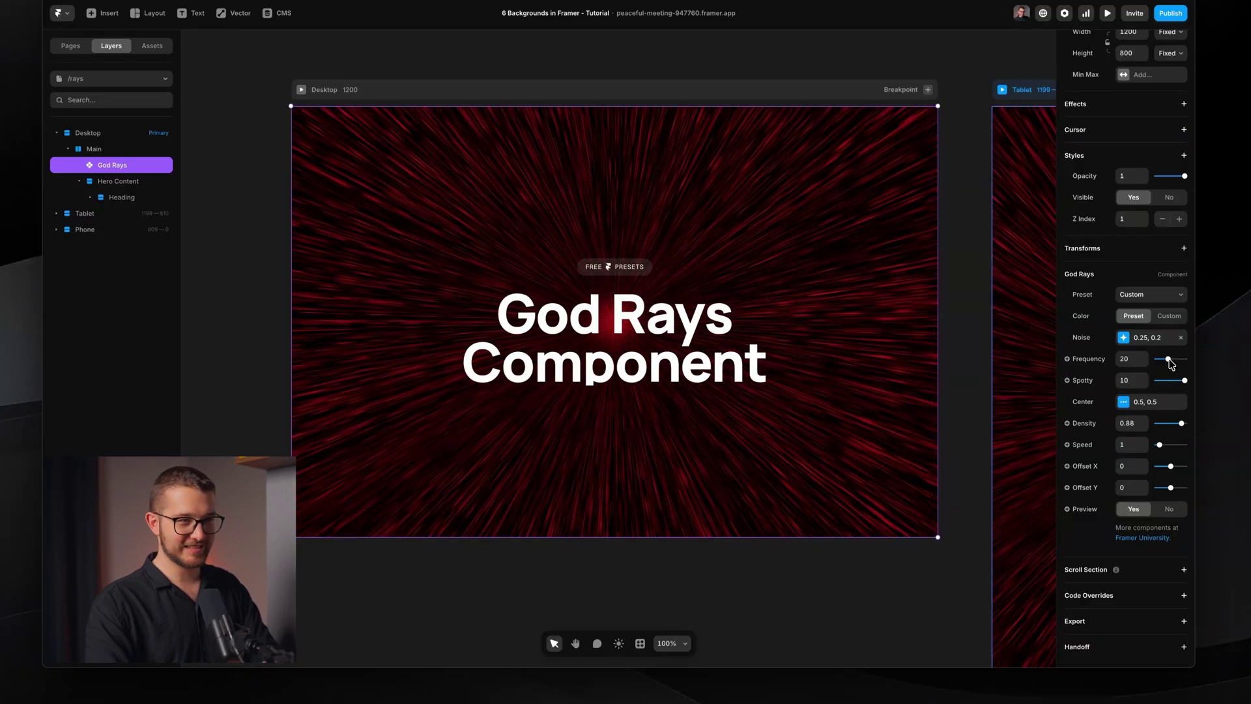
- Set the God Rays frequency to 10, speed 3, offset X 0.79, offset Y 0.61 and noise opacity 1, and inspect the noise up close
{"action": "left_click_drag", "start_coordinate": [1169, 359], "coordinate": [1163, 360]}
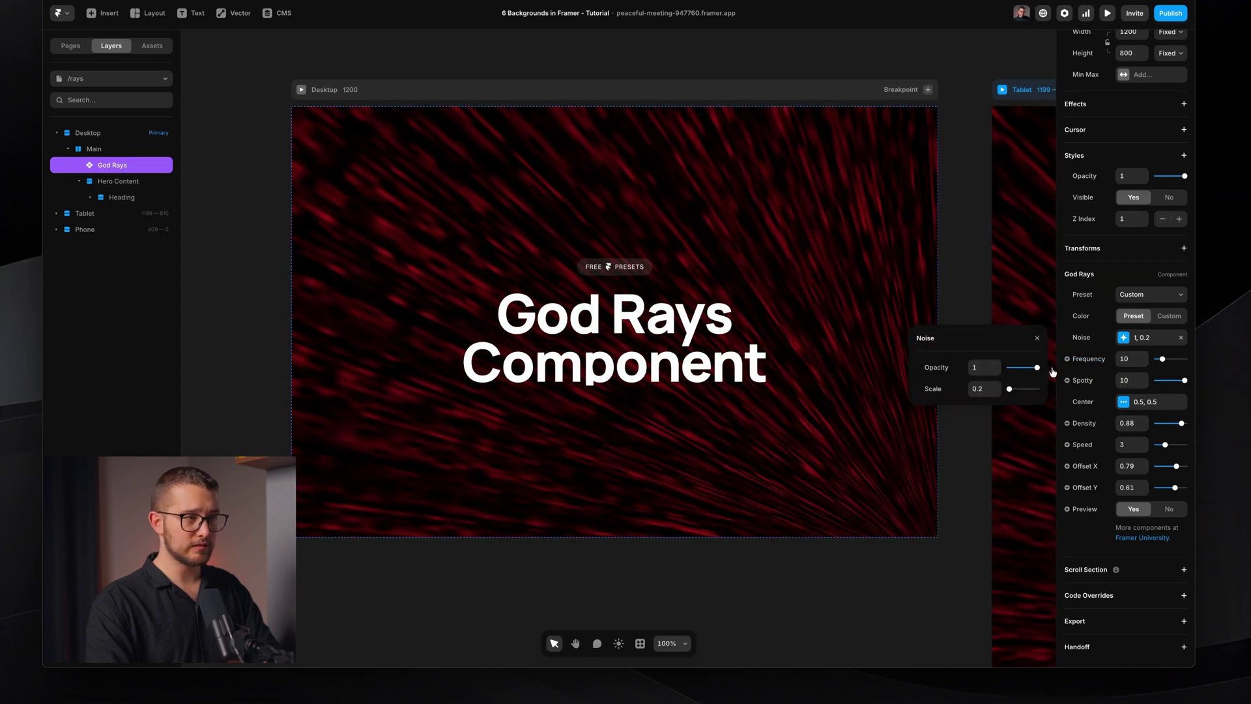
{"action": "scroll", "coordinate": [805, 482], "scroll_direction": "down", "scroll_amount": 5}
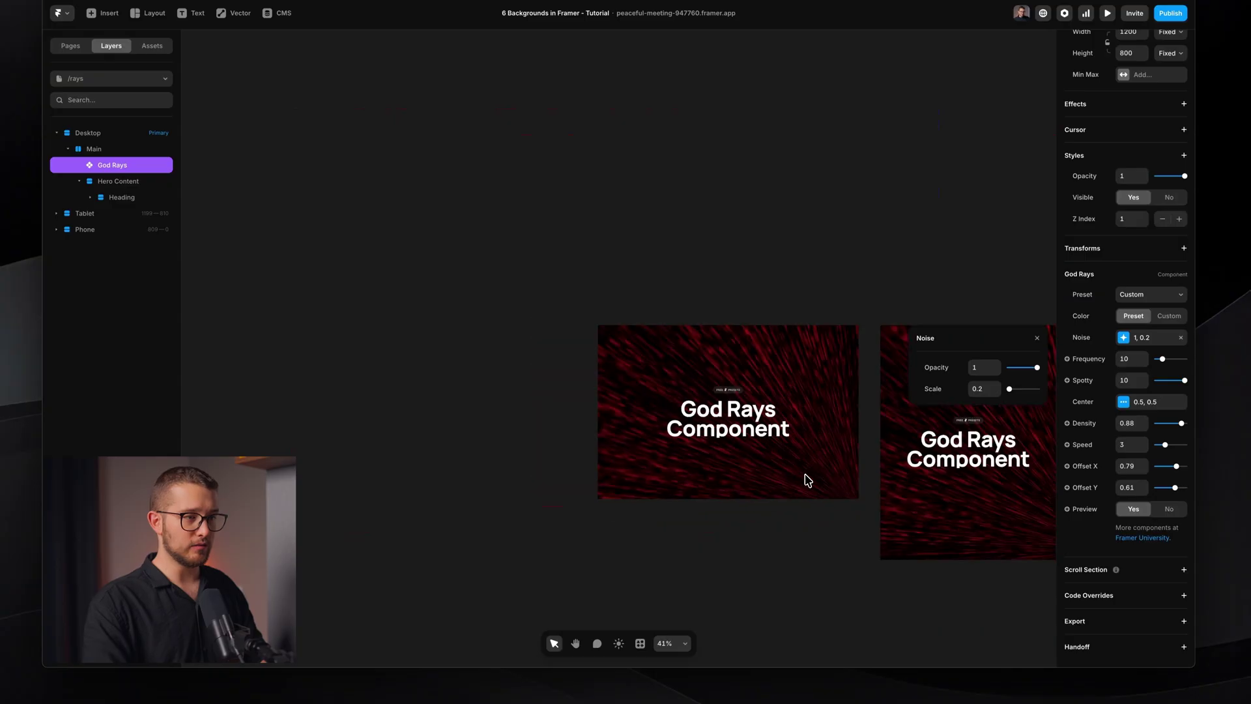
{"action": "scroll", "coordinate": [808, 481], "scroll_direction": "up", "scroll_amount": 5}
{"action": "scroll", "coordinate": [789, 482], "scroll_direction": "down", "scroll_amount": 3}
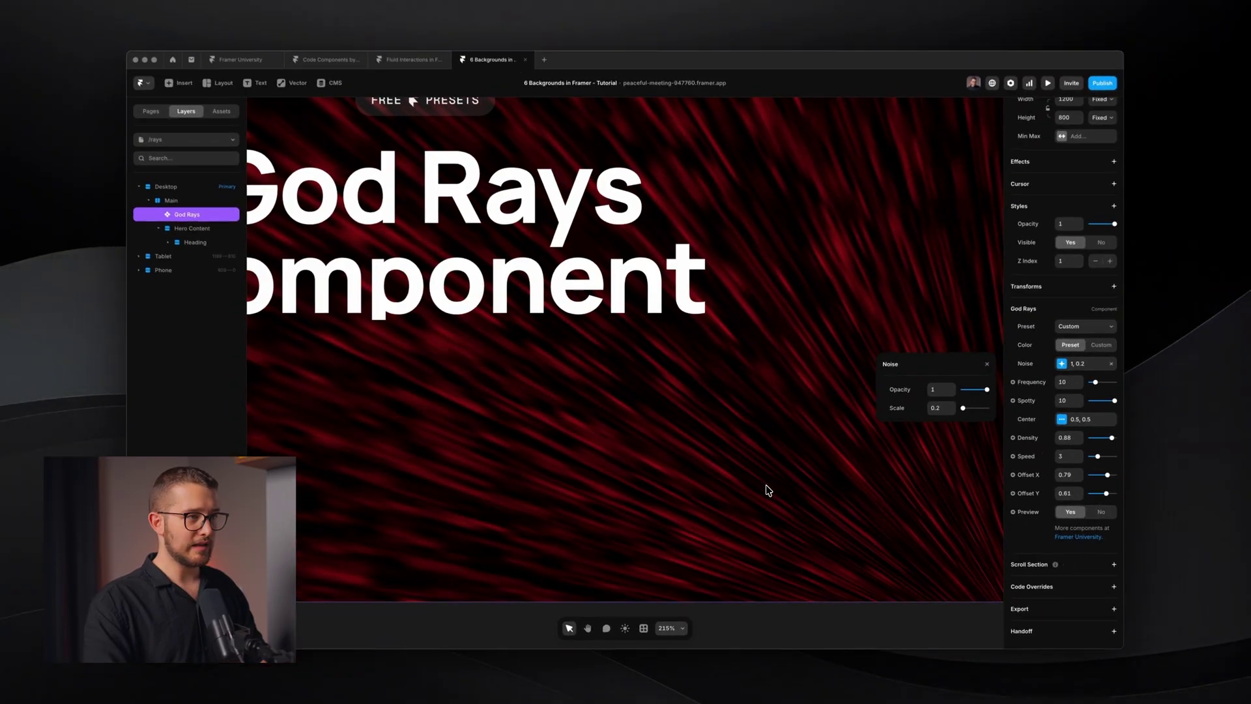
- Close the God Rays noise settings and choose from the component's list of presets
{"action": "scroll", "coordinate": [767, 490], "scroll_direction": "down", "scroll_amount": 4}
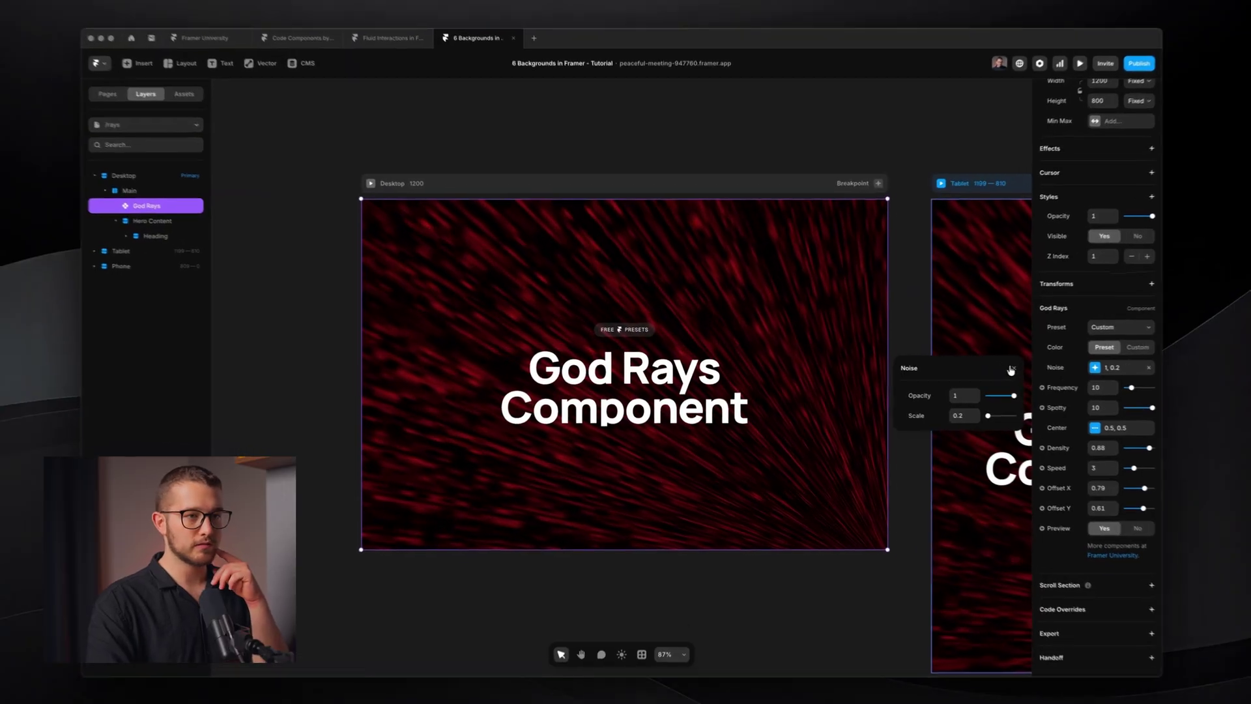
{"action": "left_click", "coordinate": [984, 366]}
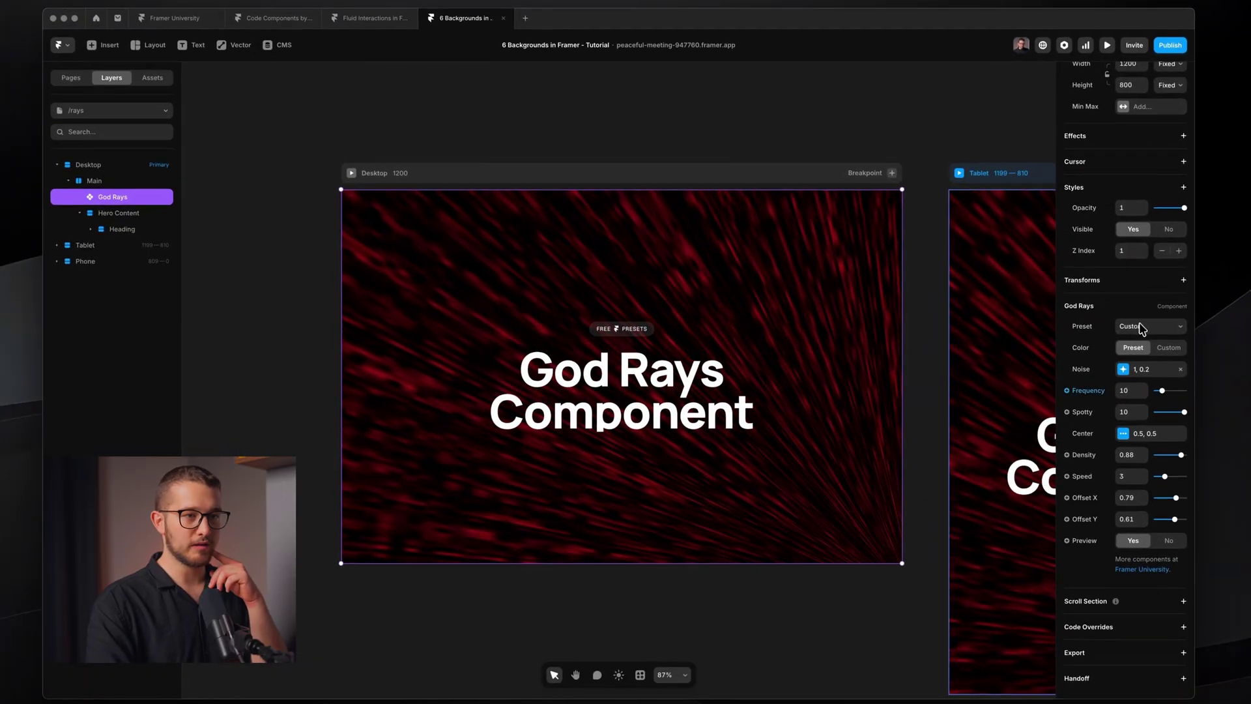
{"action": "left_click", "coordinate": [1073, 330]}
{"action": "left_click", "coordinate": [1140, 292]}
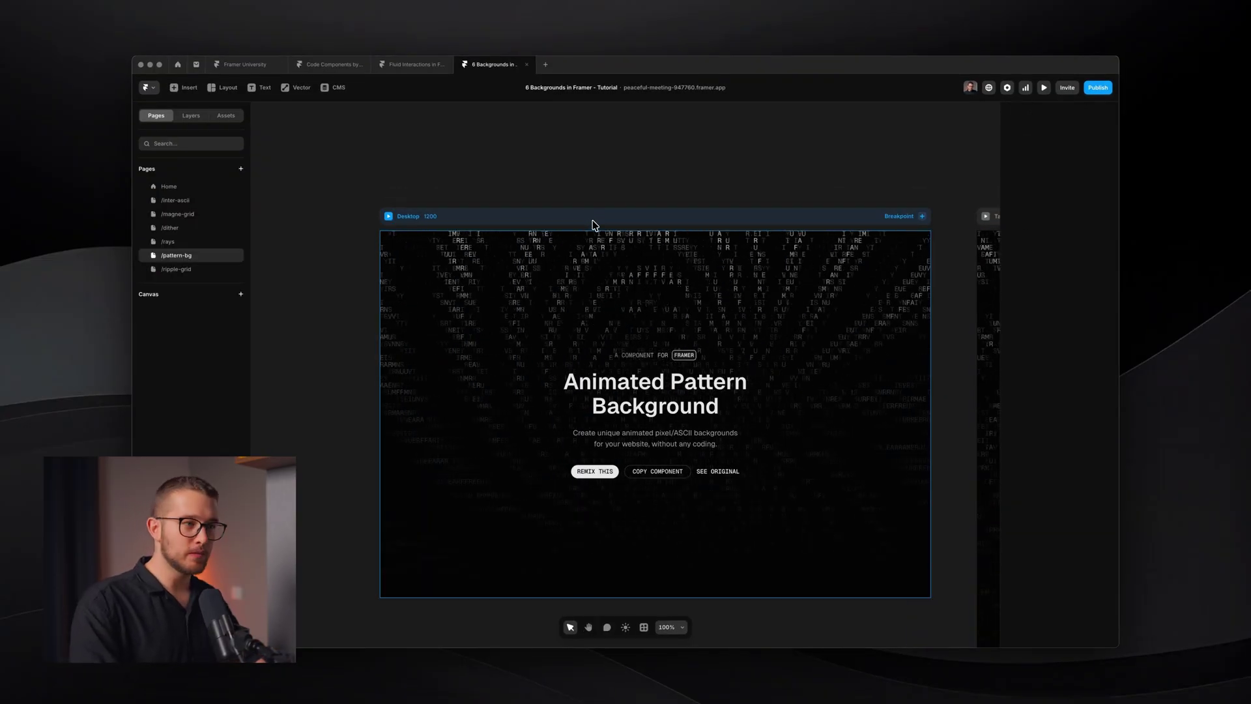
- Select the Animated Patterns background on the /pattern-bg page and preview its desktop breakpoint
{"action": "scroll", "coordinate": [593, 225], "scroll_direction": "down", "scroll_amount": 1}
{"action": "left_click", "coordinate": [454, 259]}
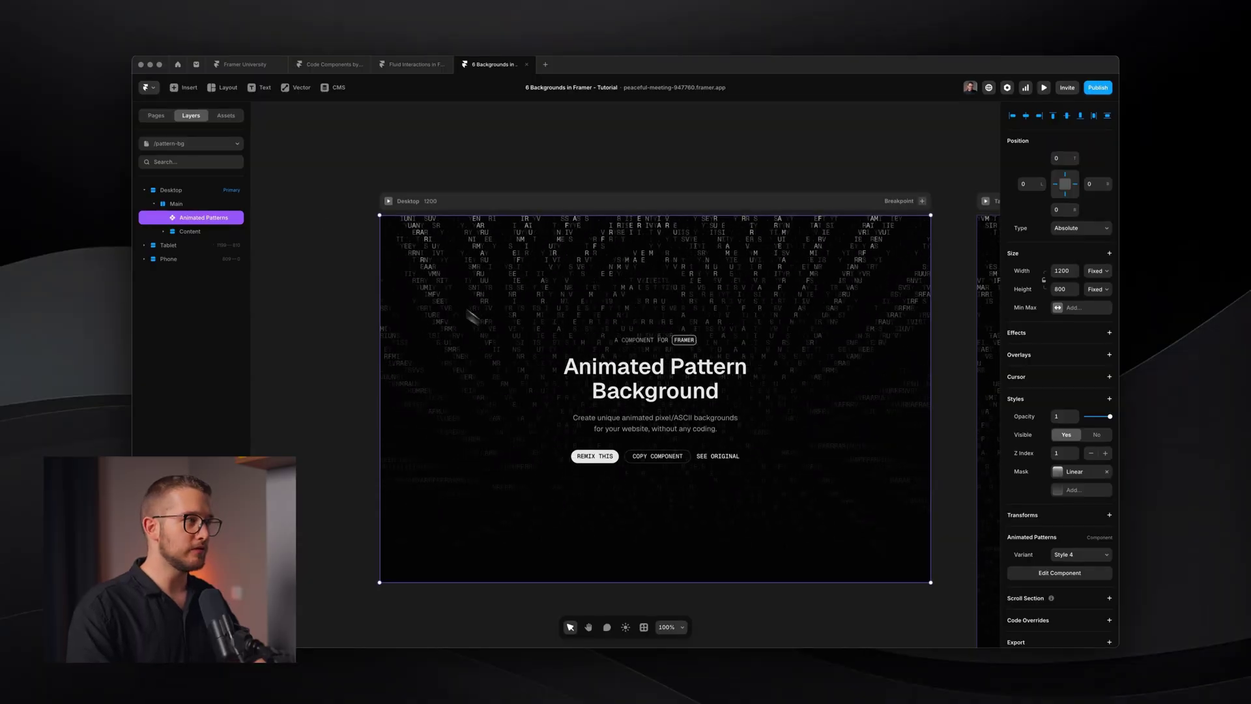
{"action": "left_click", "coordinate": [156, 116]}
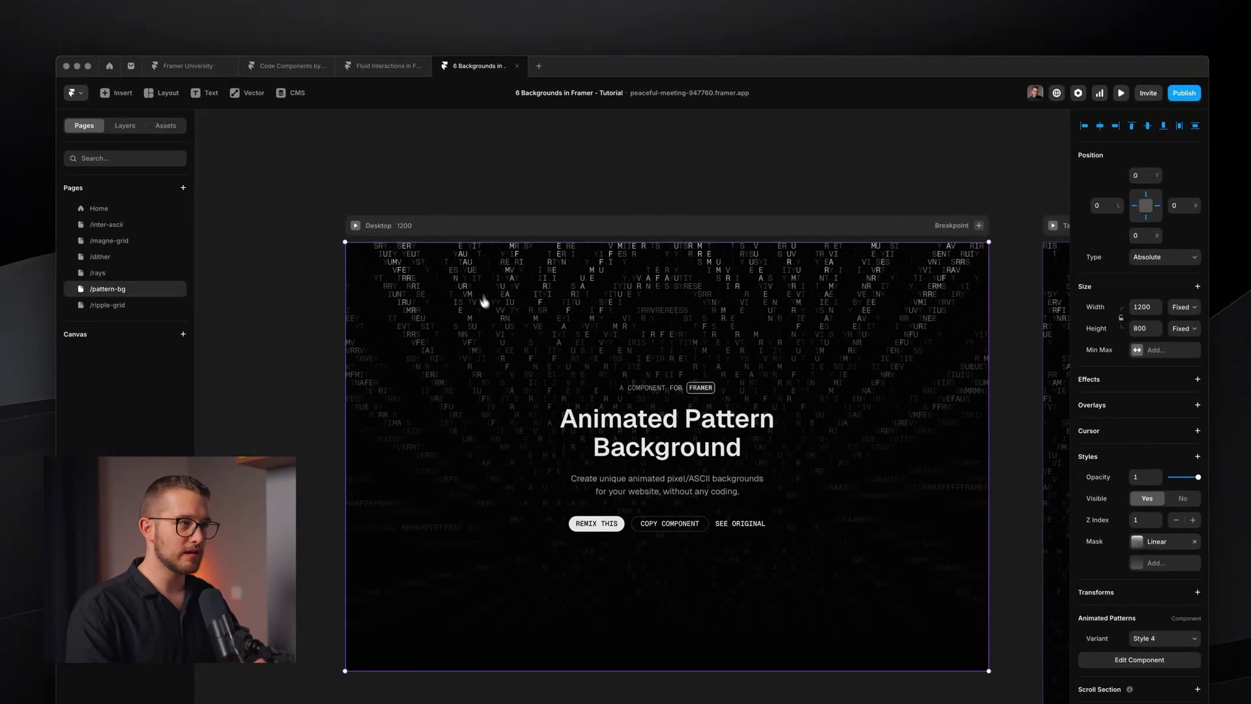
{"action": "left_click", "coordinate": [356, 225]}
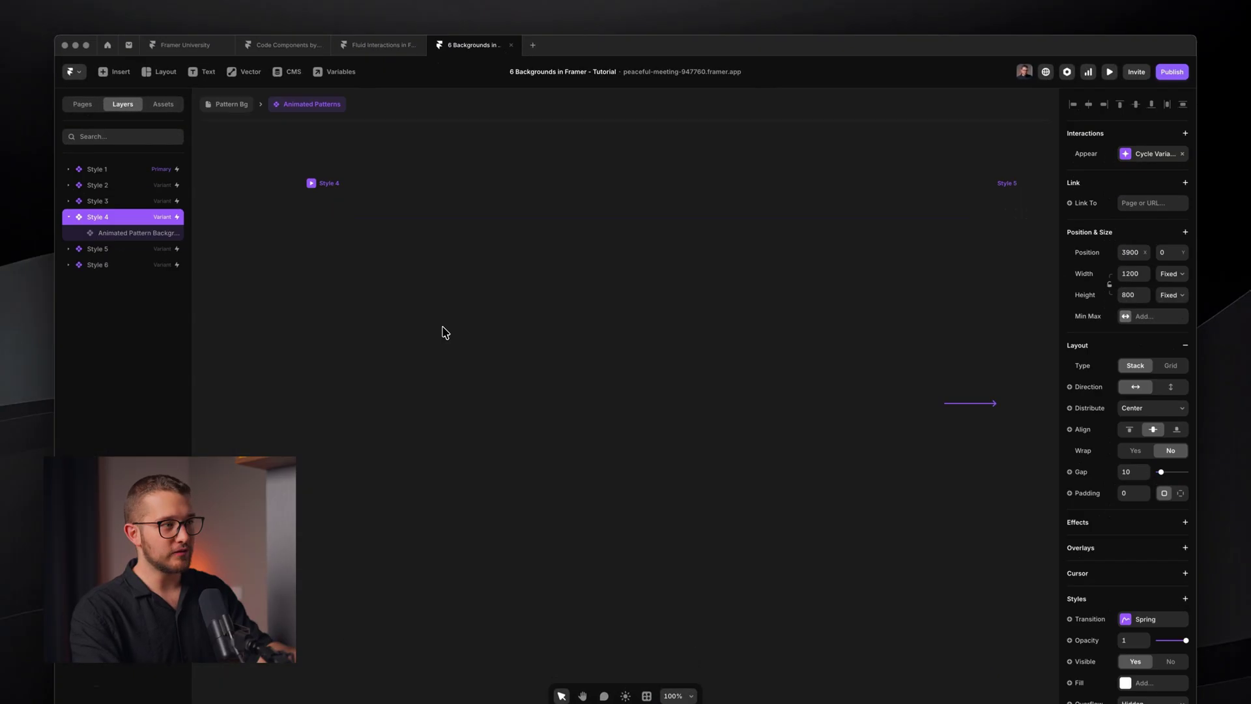
- Look over the style variants inside the Animated Patterns component, going back to Style 1
{"action": "scroll", "coordinate": [428, 341], "scroll_direction": "down", "scroll_amount": 5}
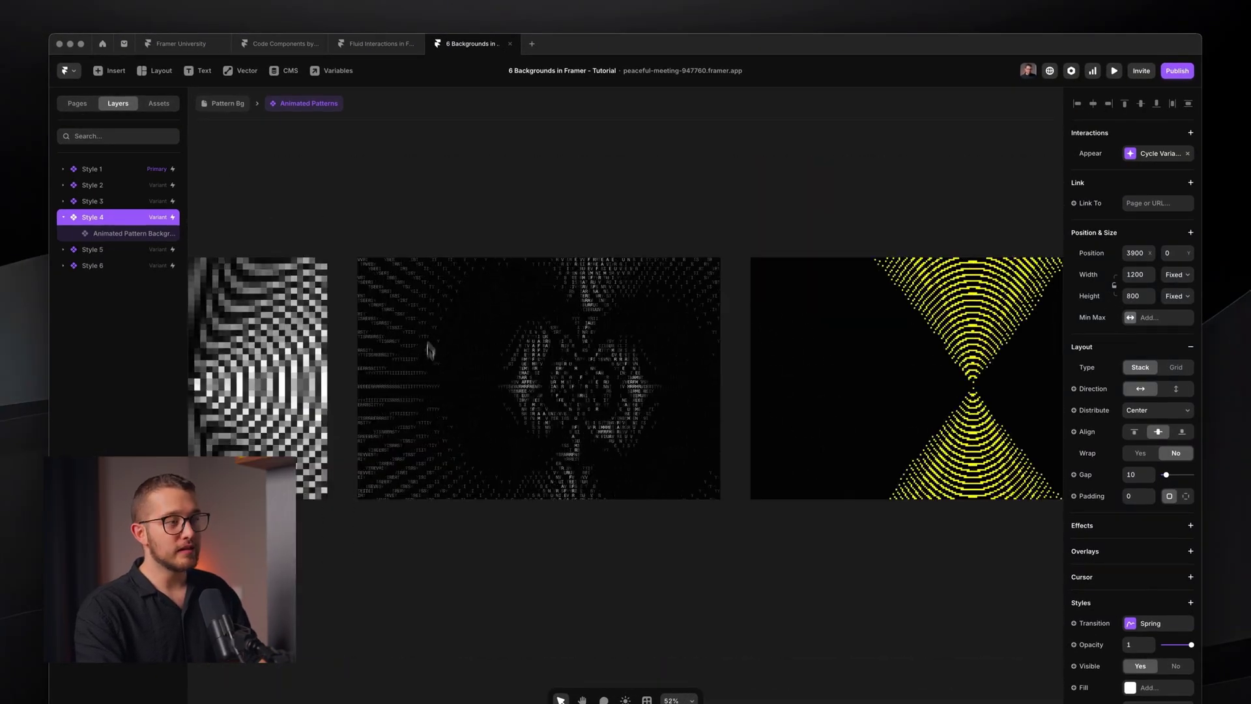
{"action": "left_click", "coordinate": [430, 248]}
{"action": "scroll", "coordinate": [657, 232], "scroll_direction": "left", "scroll_amount": 5}
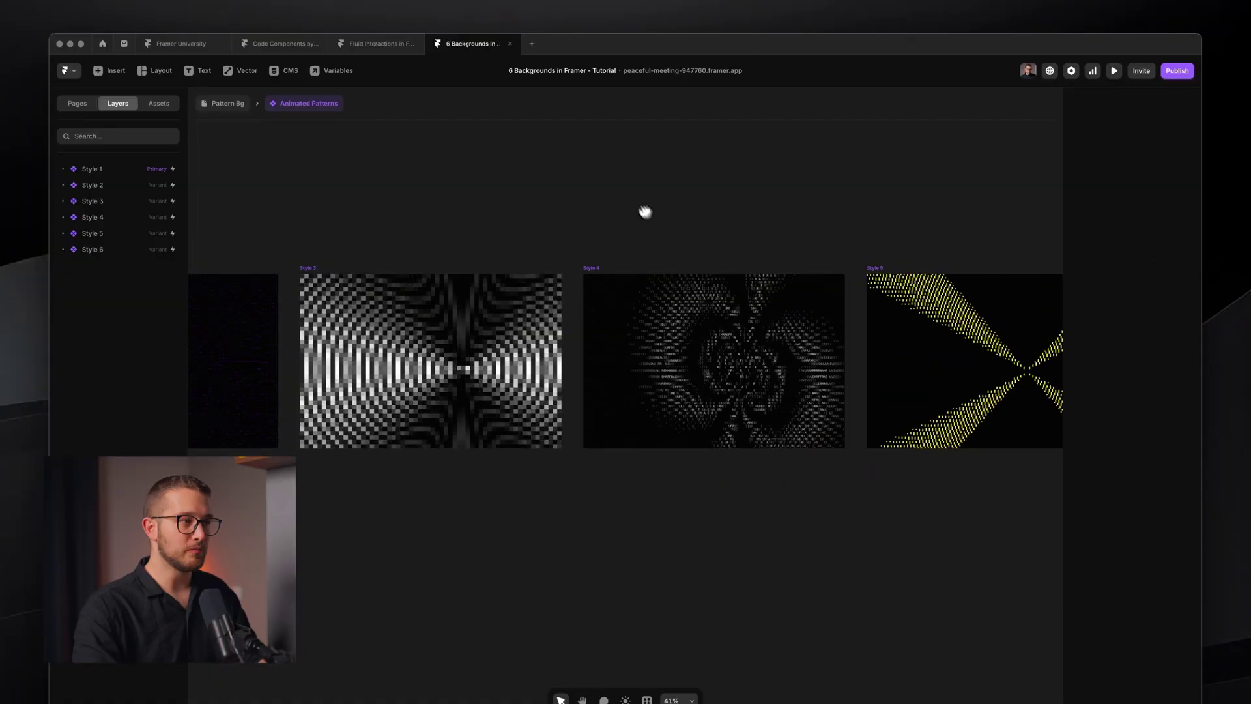
{"action": "scroll", "coordinate": [837, 194], "scroll_direction": "left", "scroll_amount": 6}
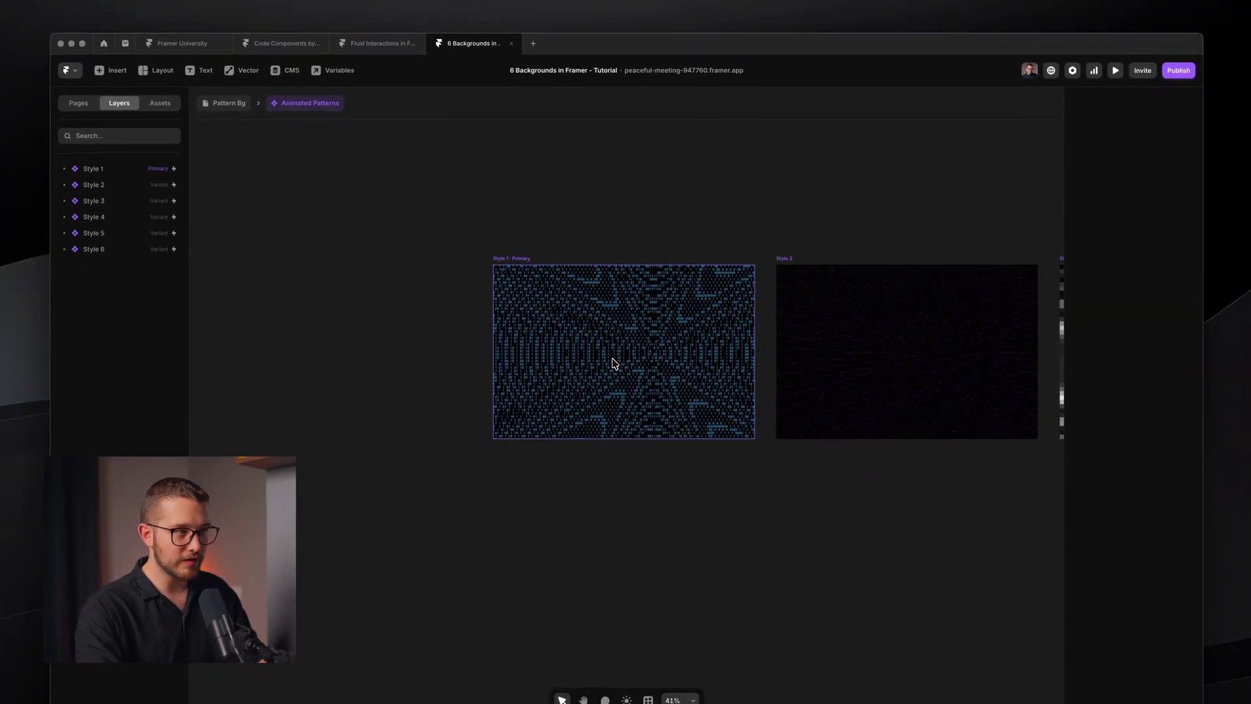
- Select the Animated Pattern Background in Style 1, widen the layer list and bring up the component's own settings
{"action": "left_click", "coordinate": [613, 370]}
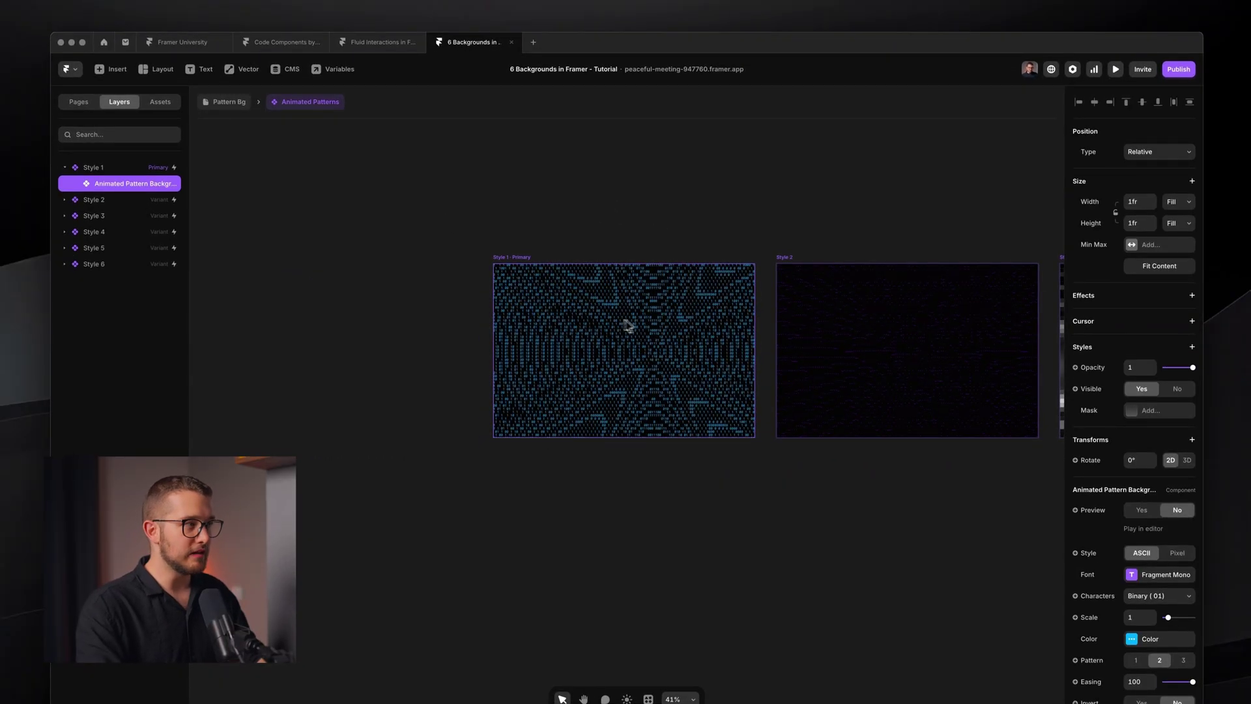
{"action": "left_click_drag", "start_coordinate": [190, 233], "coordinate": [250, 230]}
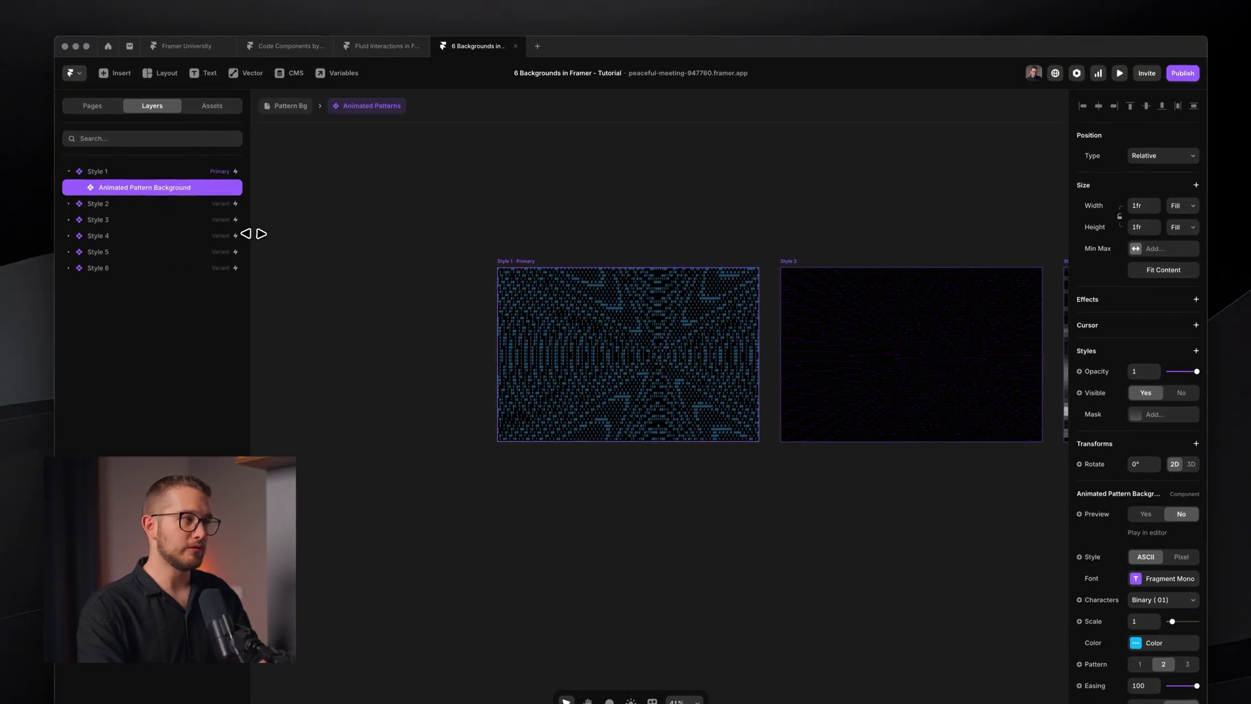
{"action": "scroll", "coordinate": [1163, 496], "scroll_direction": "down", "scroll_amount": 5}
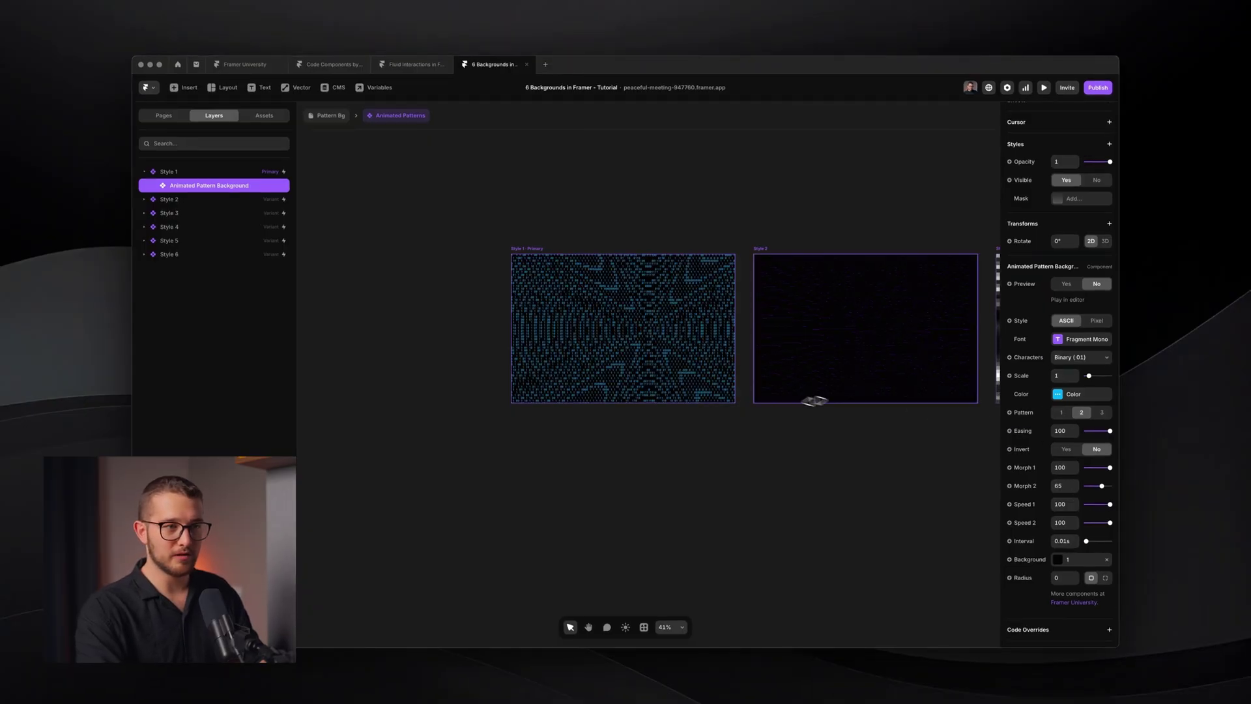
- Try pattern 1 on the Style 1 background and set it back to pattern 2
{"action": "scroll", "coordinate": [801, 398], "scroll_direction": "right", "scroll_amount": 3}
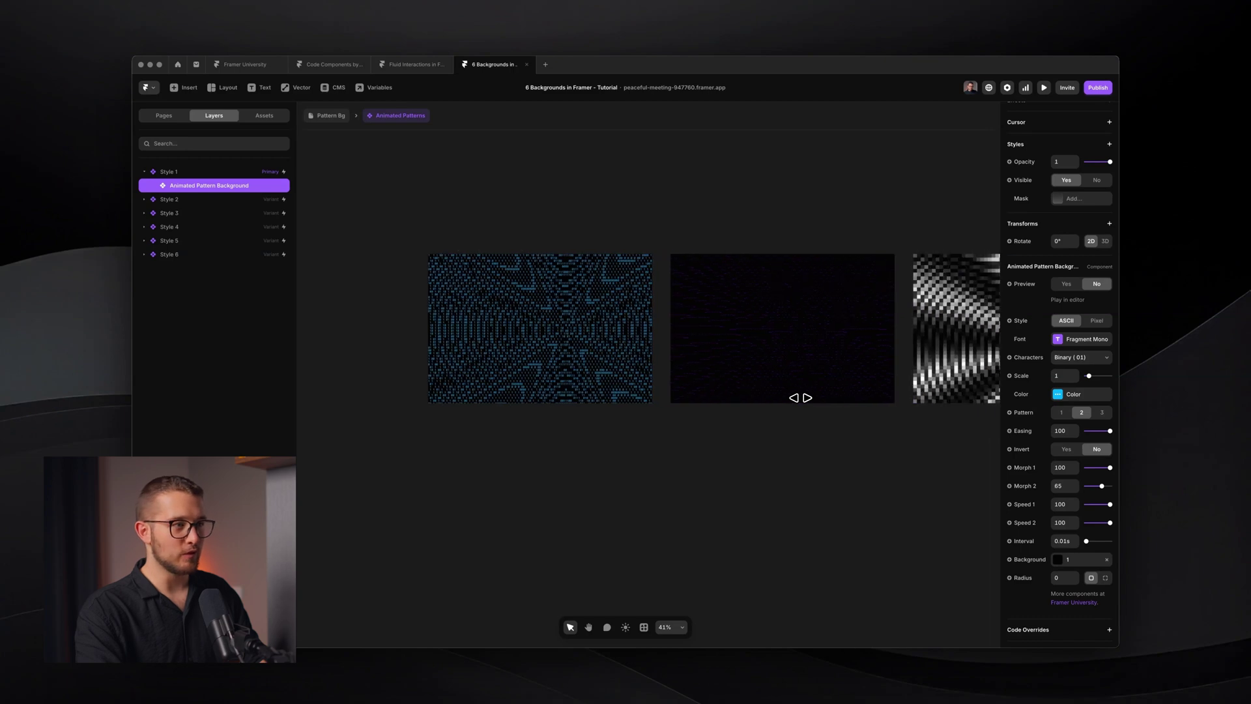
{"action": "scroll", "coordinate": [563, 346], "scroll_direction": "up", "scroll_amount": 5}
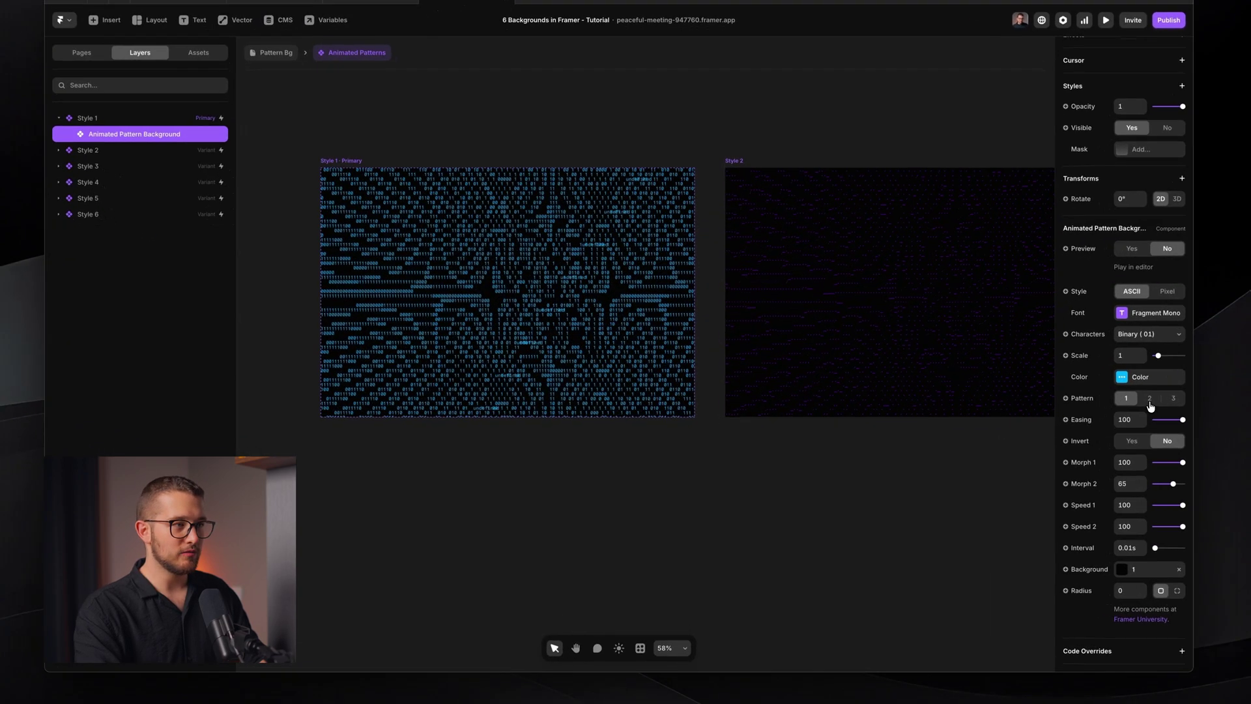
{"action": "left_click", "coordinate": [1151, 399]}
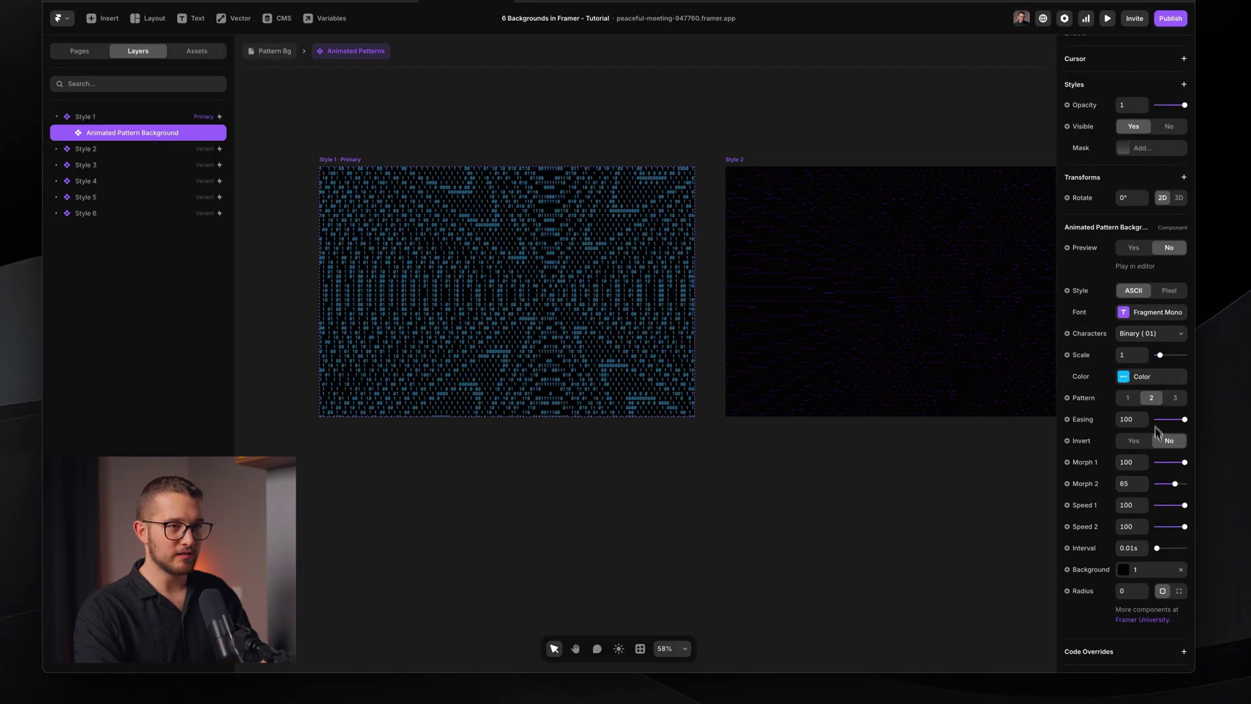
- Move past Style 2, select the Animated Pattern Background in Style 3 and examine its pixel settings
{"action": "left_click", "coordinate": [882, 316]}
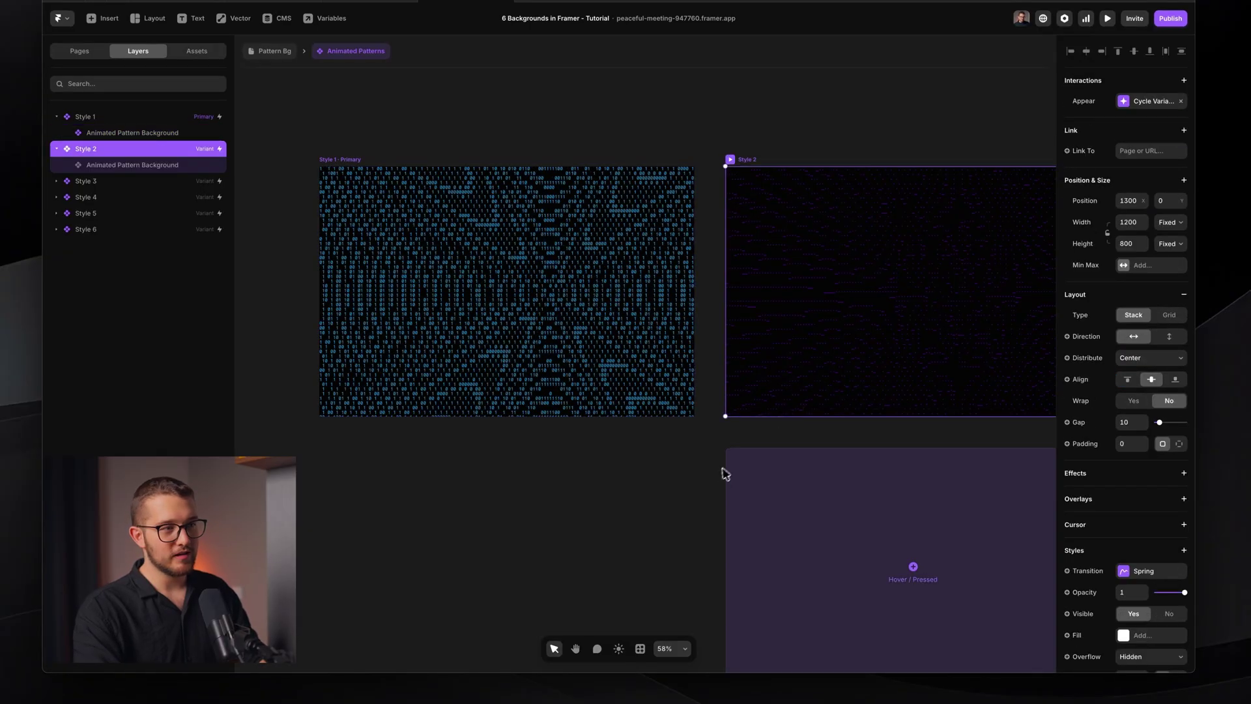
{"action": "key", "text": "space"}
{"action": "left_click_drag", "start_coordinate": [724, 470], "coordinate": [347, 502]}
{"action": "left_click_drag", "start_coordinate": [900, 330], "coordinate": [594, 356]}
{"action": "left_click", "coordinate": [594, 356]}
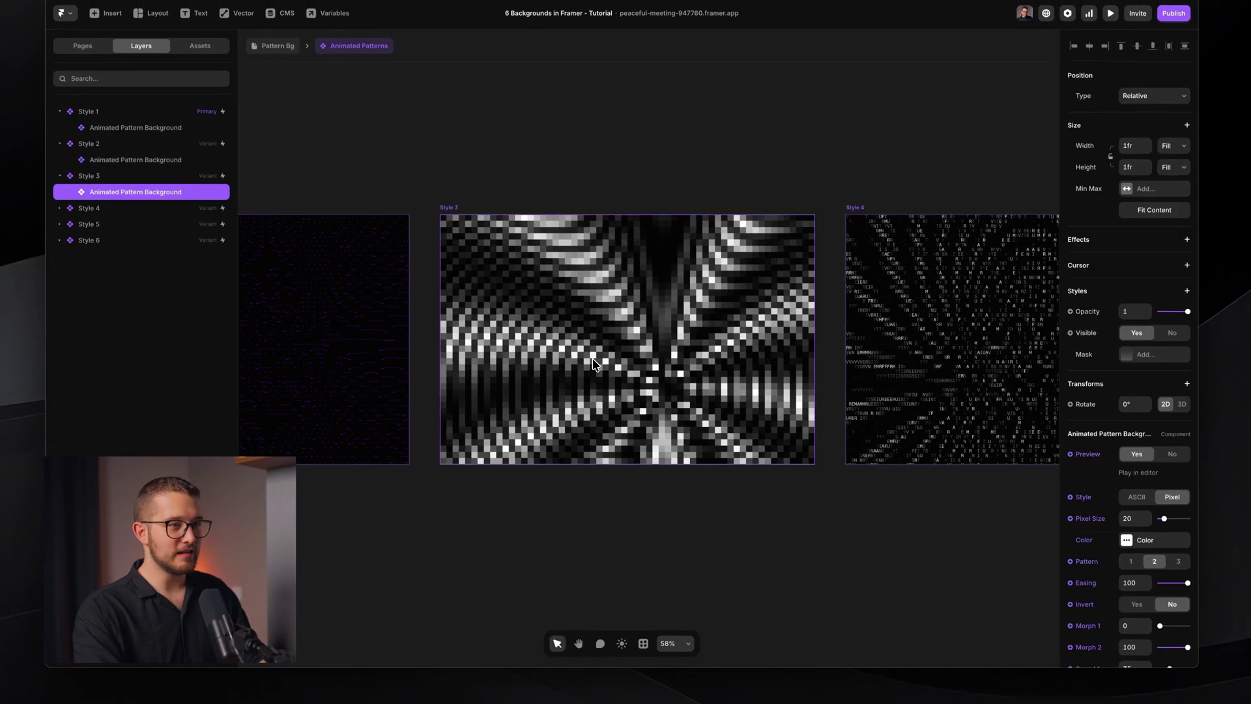
{"action": "scroll", "coordinate": [1121, 404], "scroll_direction": "down", "scroll_amount": 8}
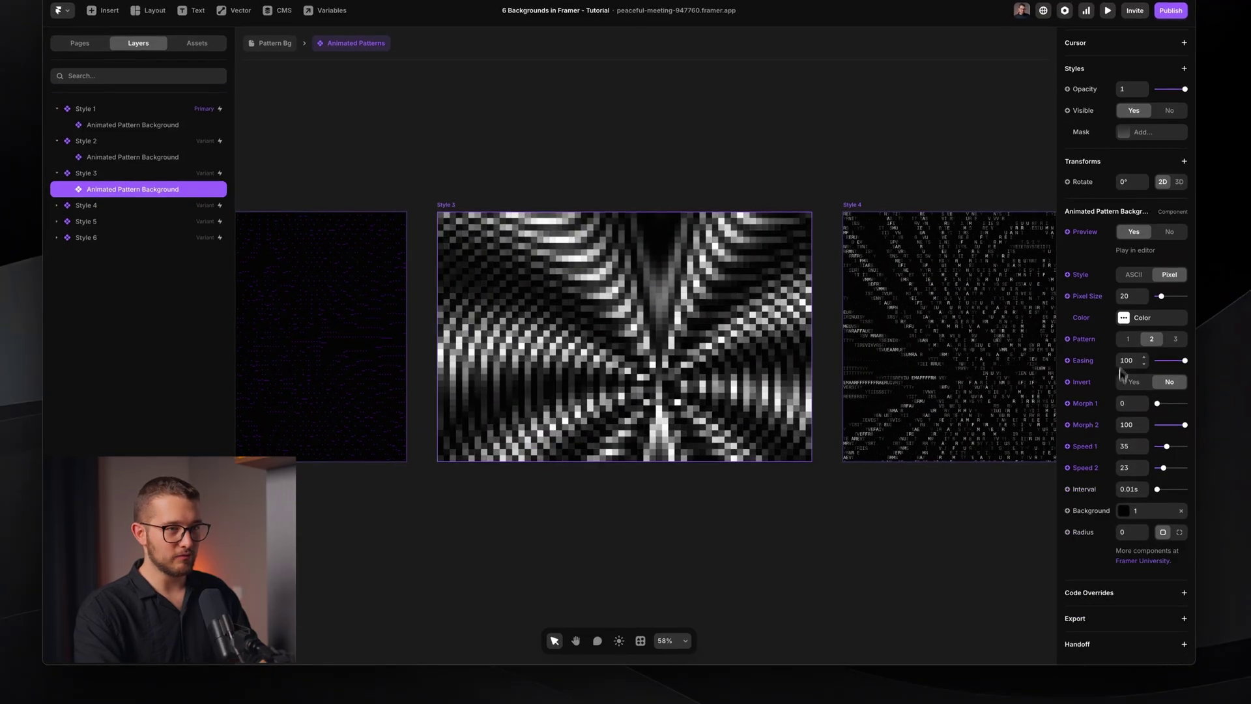
- Move past Style 4, select the Animated Pattern Background in Style 5 and examine its pattern and color settings
{"action": "left_click", "coordinate": [930, 494]}
{"action": "key", "text": "space"}
{"action": "left_click_drag", "start_coordinate": [930, 494], "coordinate": [566, 506]}
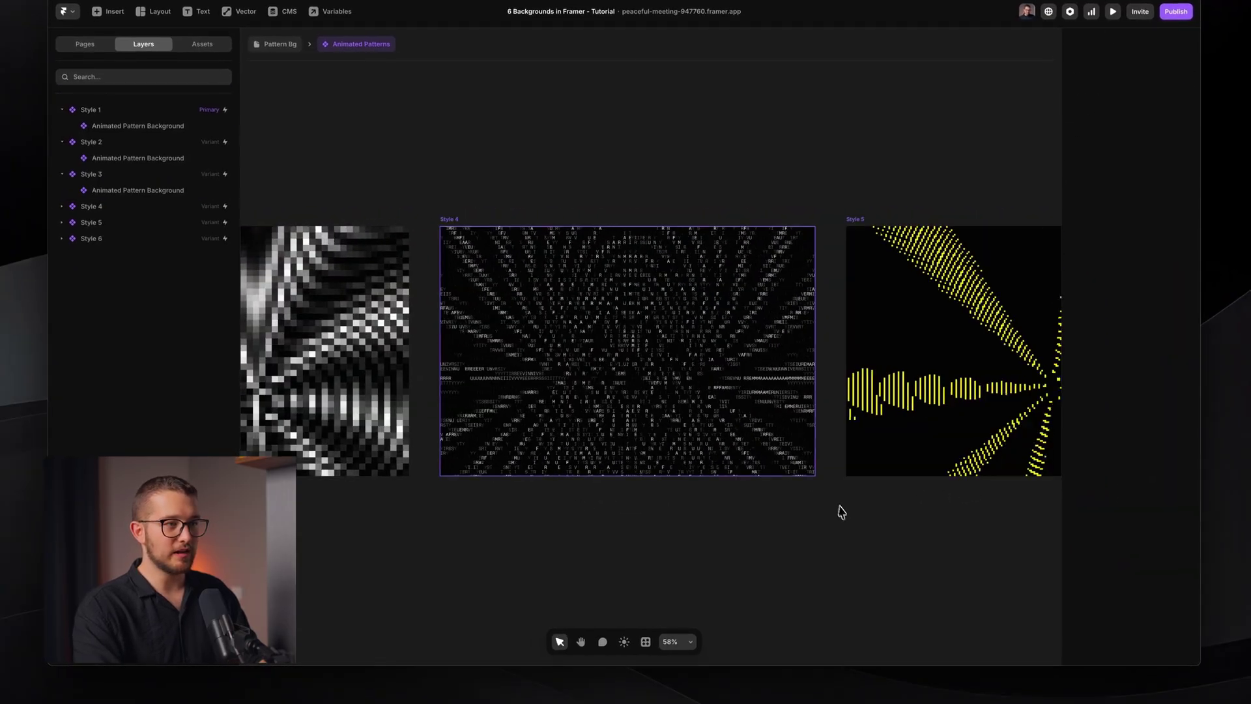
{"action": "left_click_drag", "start_coordinate": [838, 509], "coordinate": [439, 507]}
{"action": "mouse_move", "coordinate": [846, 475]}
{"action": "left_mouse_down"}
{"action": "mouse_move", "coordinate": [431, 488]}
{"action": "mouse_move", "coordinate": [964, 460]}
{"action": "left_mouse_up"}
{"action": "left_click", "coordinate": [719, 361]}
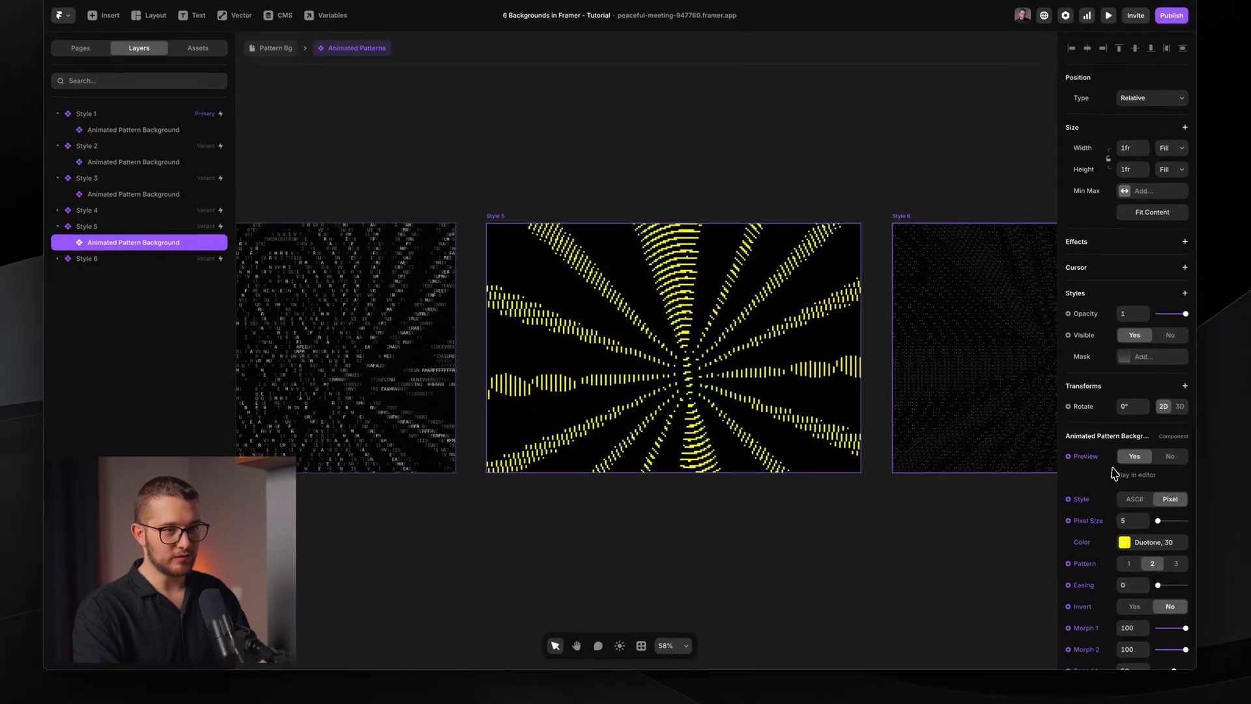
{"action": "scroll", "coordinate": [1117, 475], "scroll_direction": "down", "scroll_amount": 3}
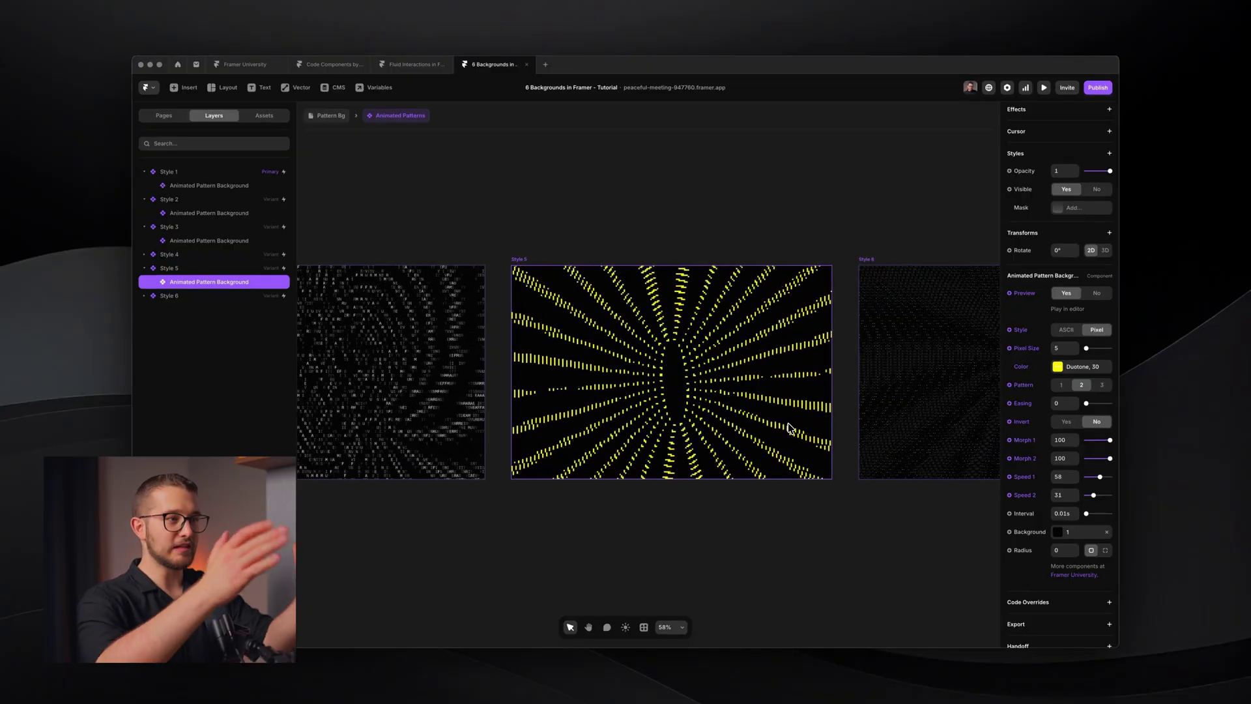
- Try a paler Color 1 in the duotone of the Style 5 background and bring back the original yellow
{"action": "left_click", "coordinate": [1079, 366]}
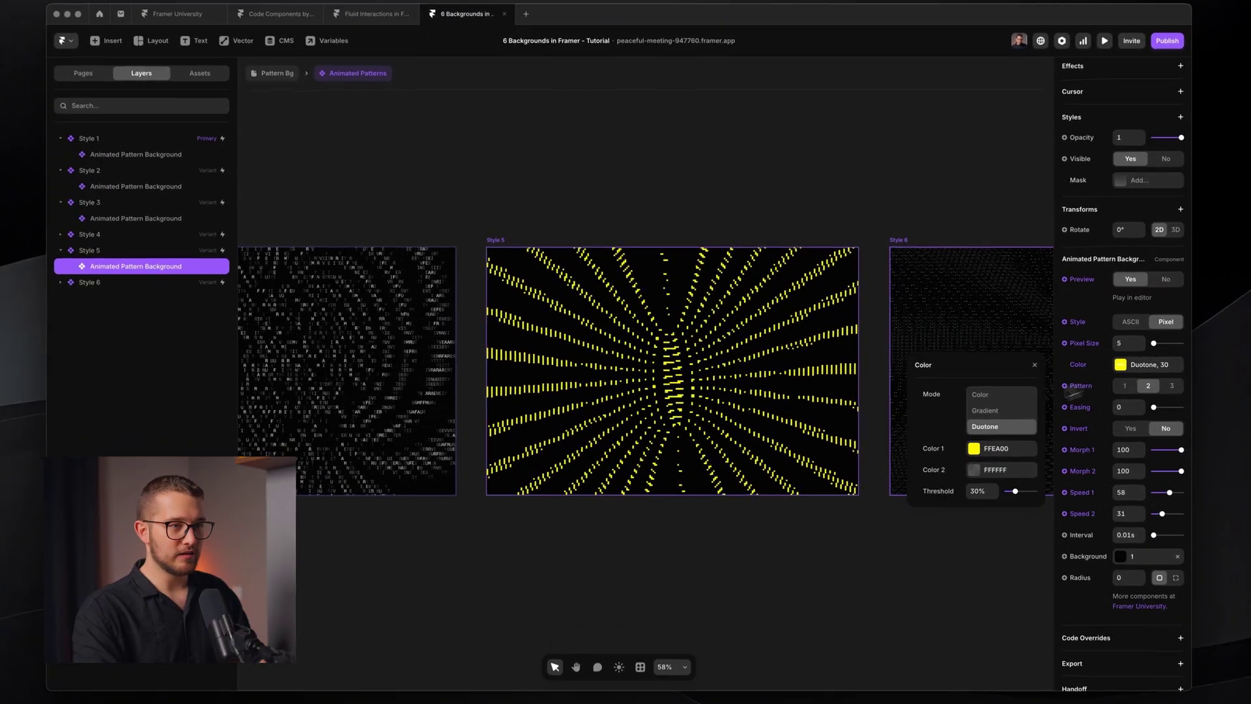
{"action": "left_click", "coordinate": [945, 439]}
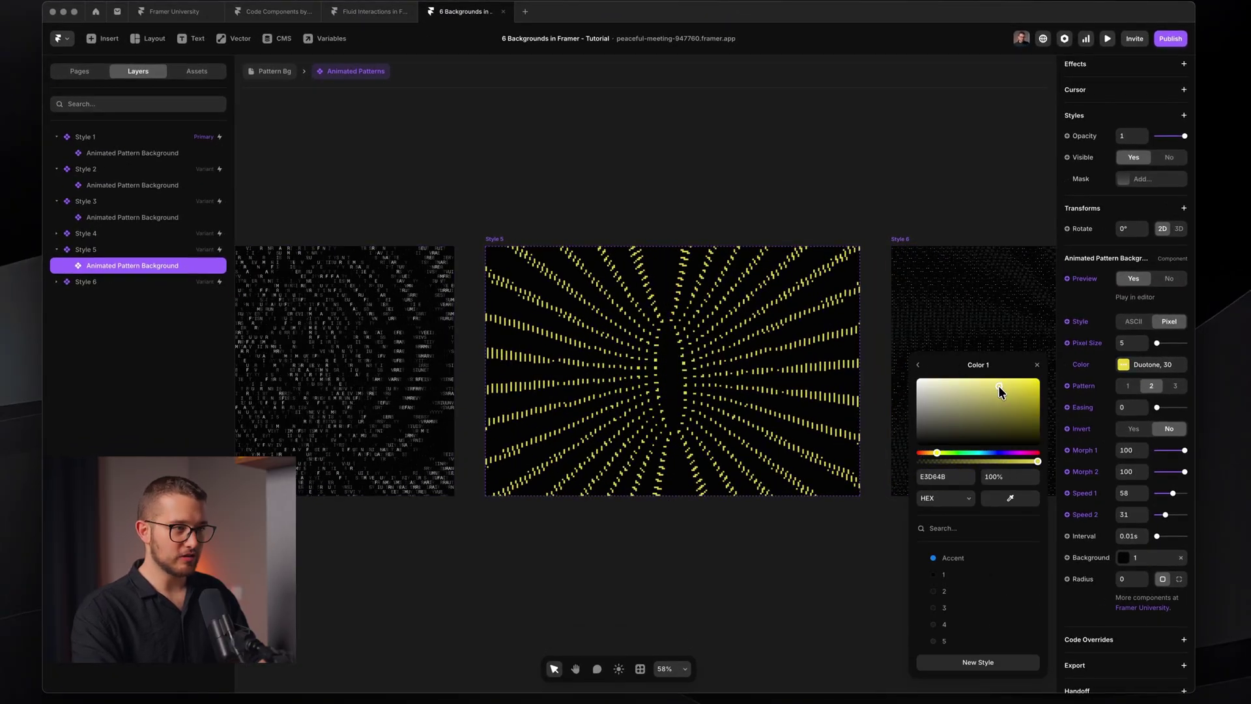
{"action": "left_click", "coordinate": [814, 545]}
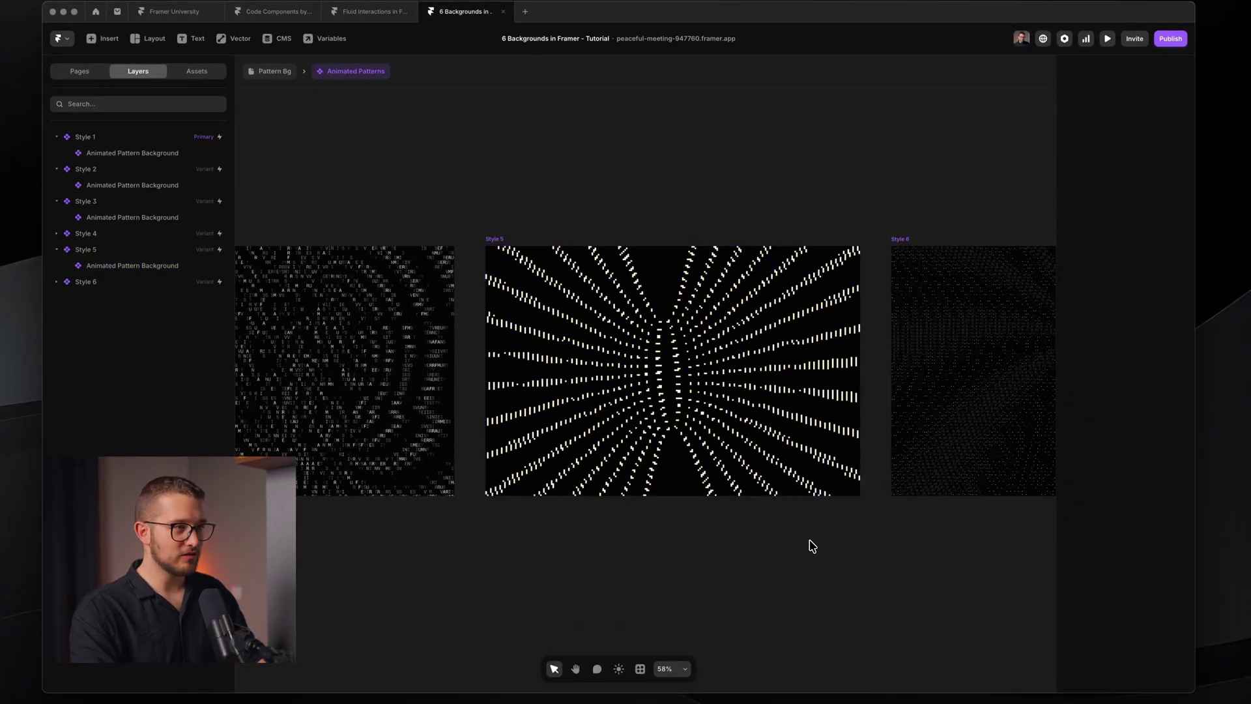
{"action": "left_click", "coordinate": [761, 417]}
{"action": "left_click", "coordinate": [779, 223]}
{"action": "left_click", "coordinate": [749, 398]}
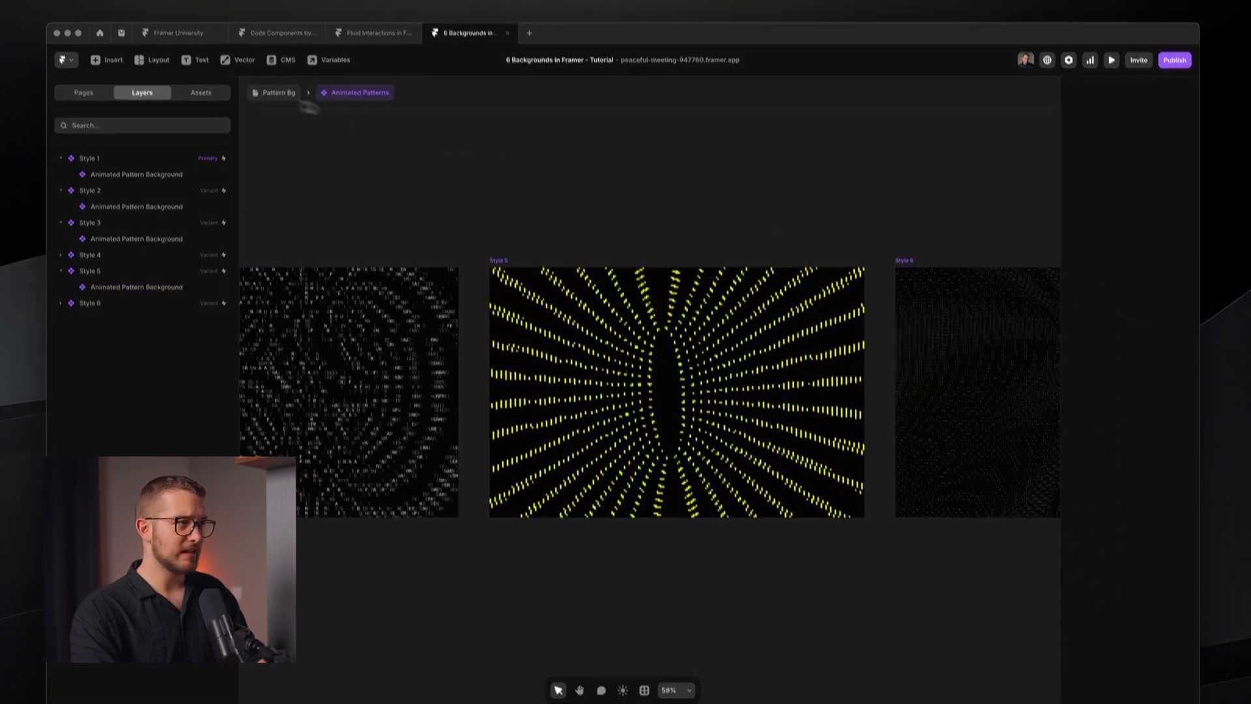
- Return to the Pattern Bg page and view the animated background with the interface hidden, and show the interface again
{"action": "left_click", "coordinate": [277, 71]}
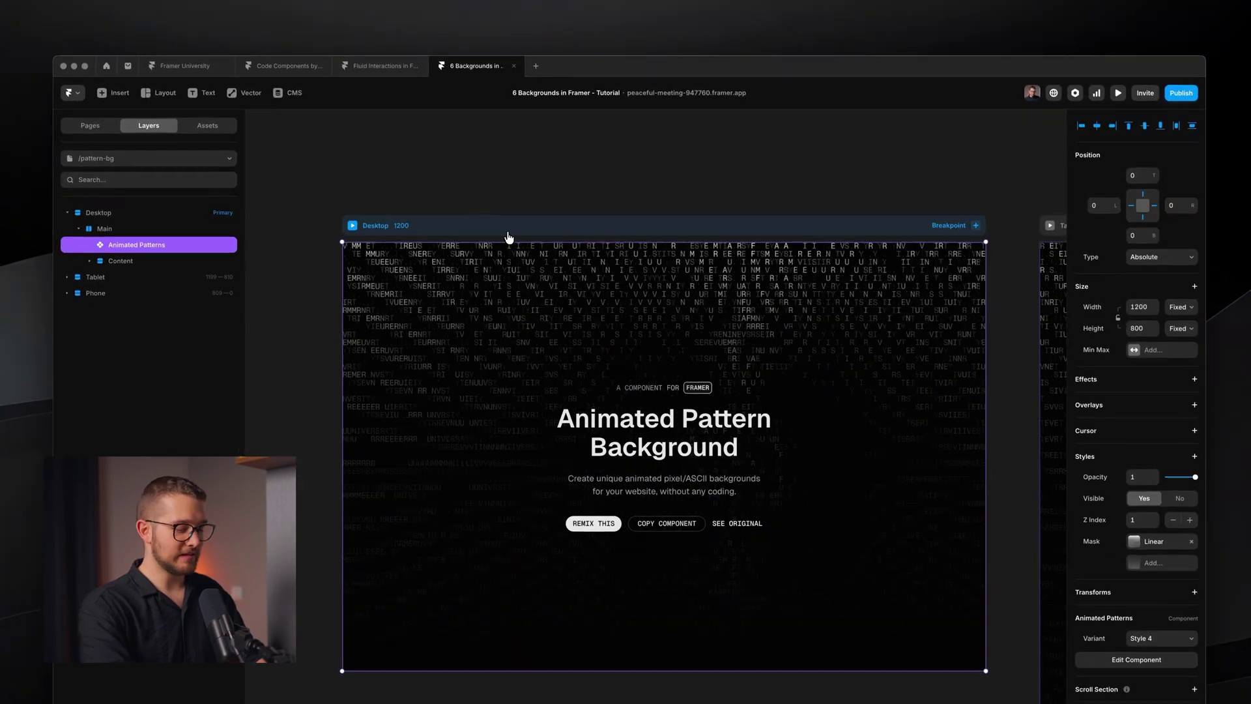
{"action": "key", "text": "super+backslash"}
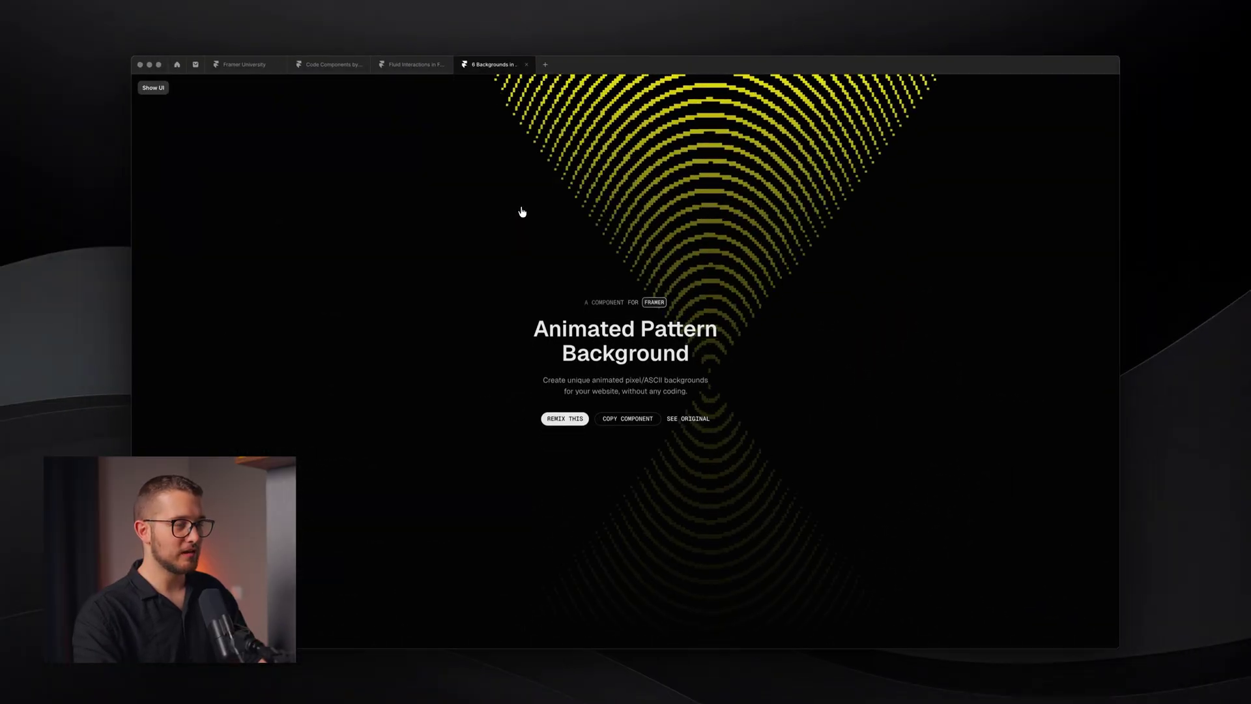
{"action": "key", "text": "super+backslash"}
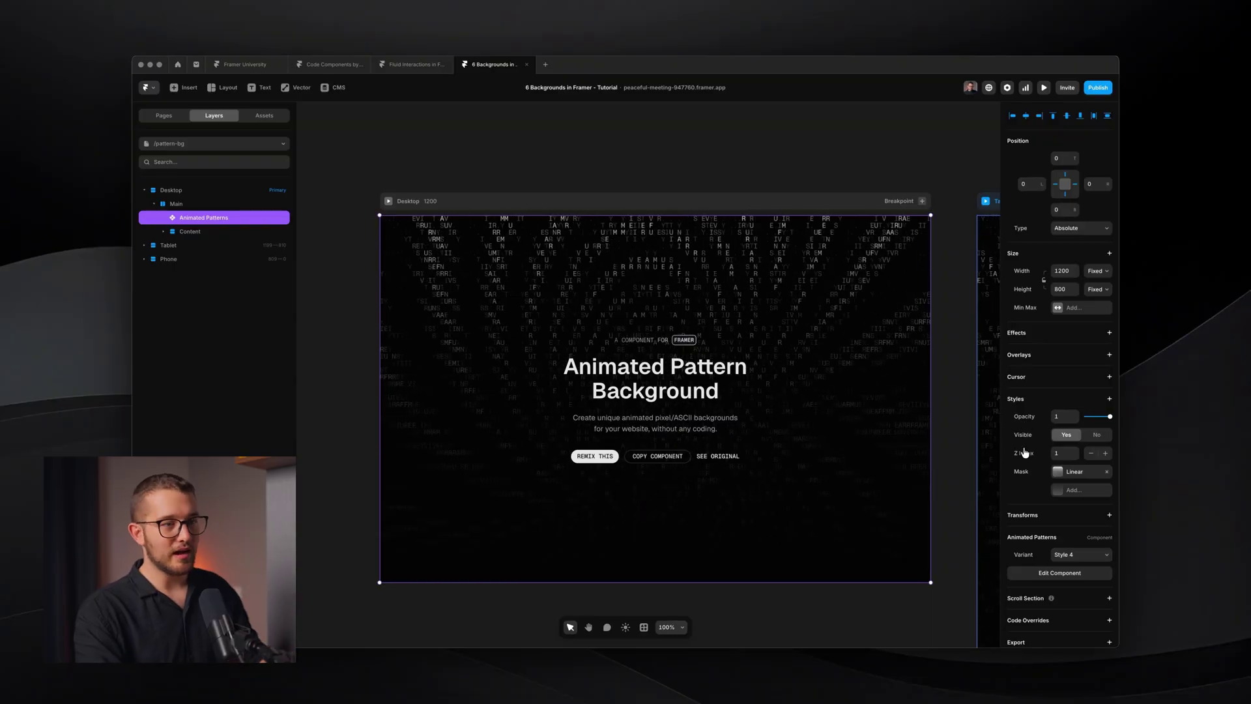
- Try the Animated Patterns background without its Linear mask and put the mask back
{"action": "scroll", "coordinate": [1025, 453], "scroll_direction": "down", "scroll_amount": 1}
{"action": "left_click", "coordinate": [1075, 438]}
{"action": "left_click", "coordinate": [1107, 443]}
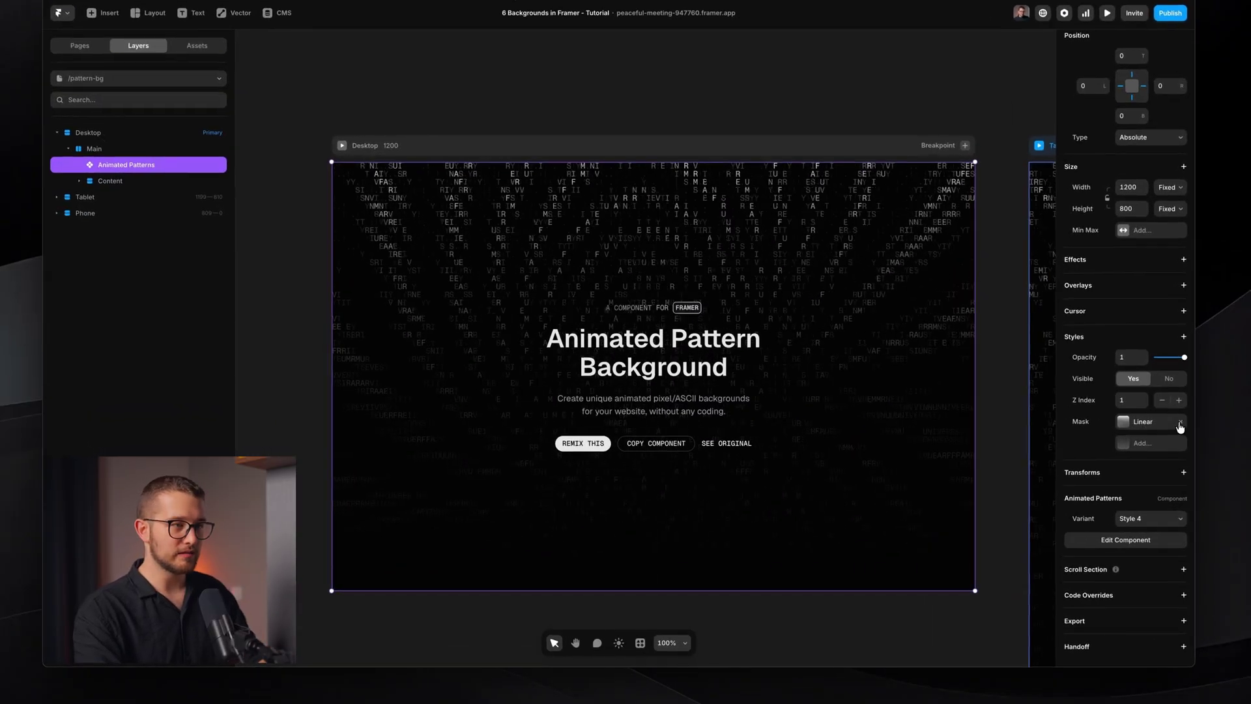
{"action": "left_click", "coordinate": [1180, 424]}
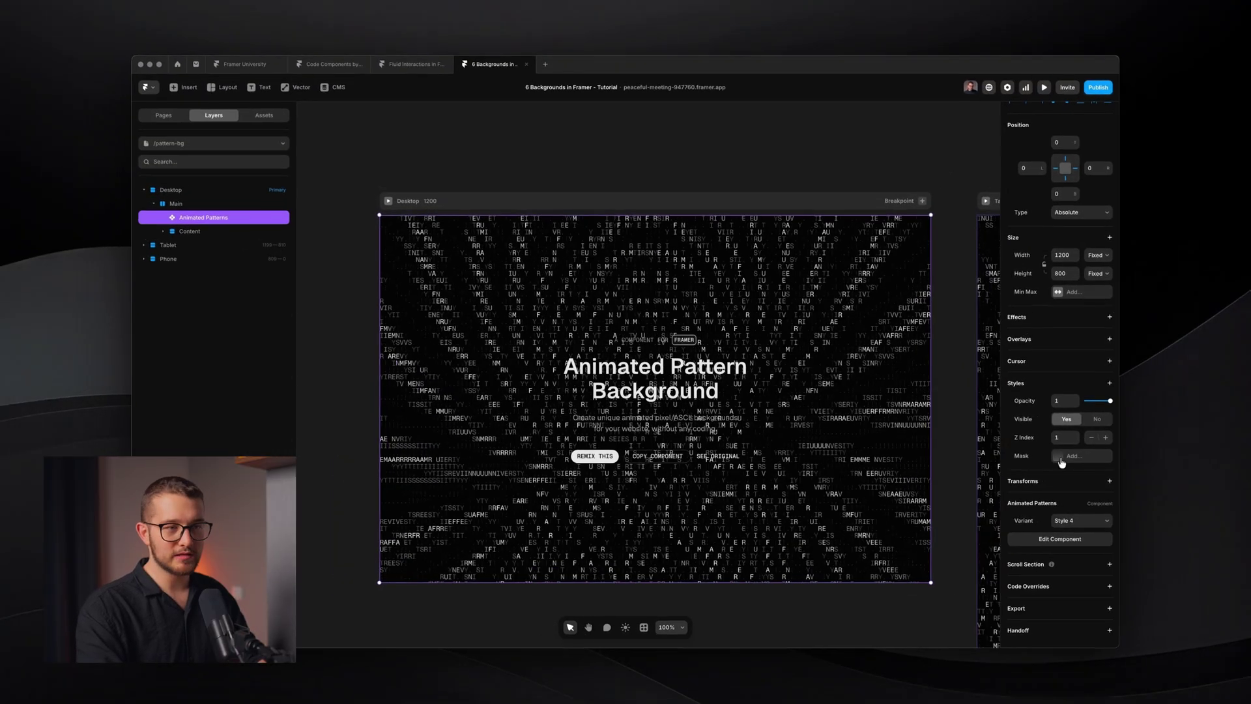
{"action": "left_click", "coordinate": [1062, 458]}
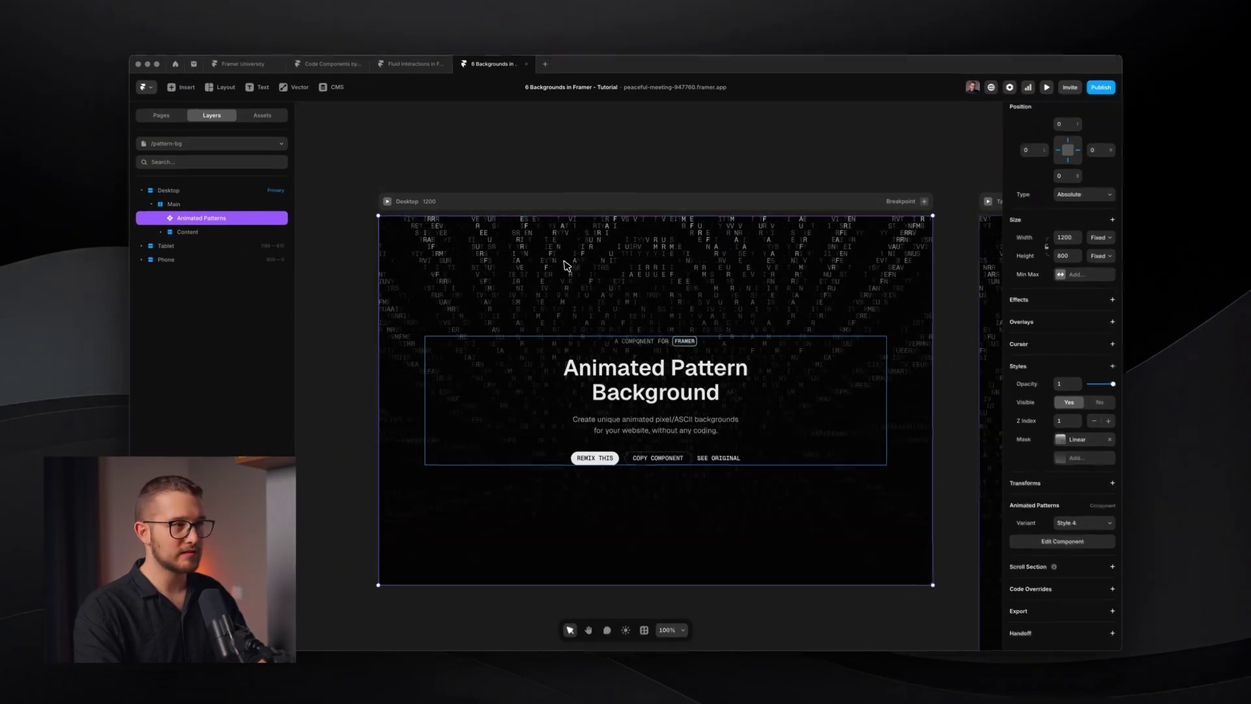
- Open the Linear mask of the Animated Patterns background, add a gradient stop at about 66% with 40% alpha and close it
{"action": "left_click", "coordinate": [1109, 365]}
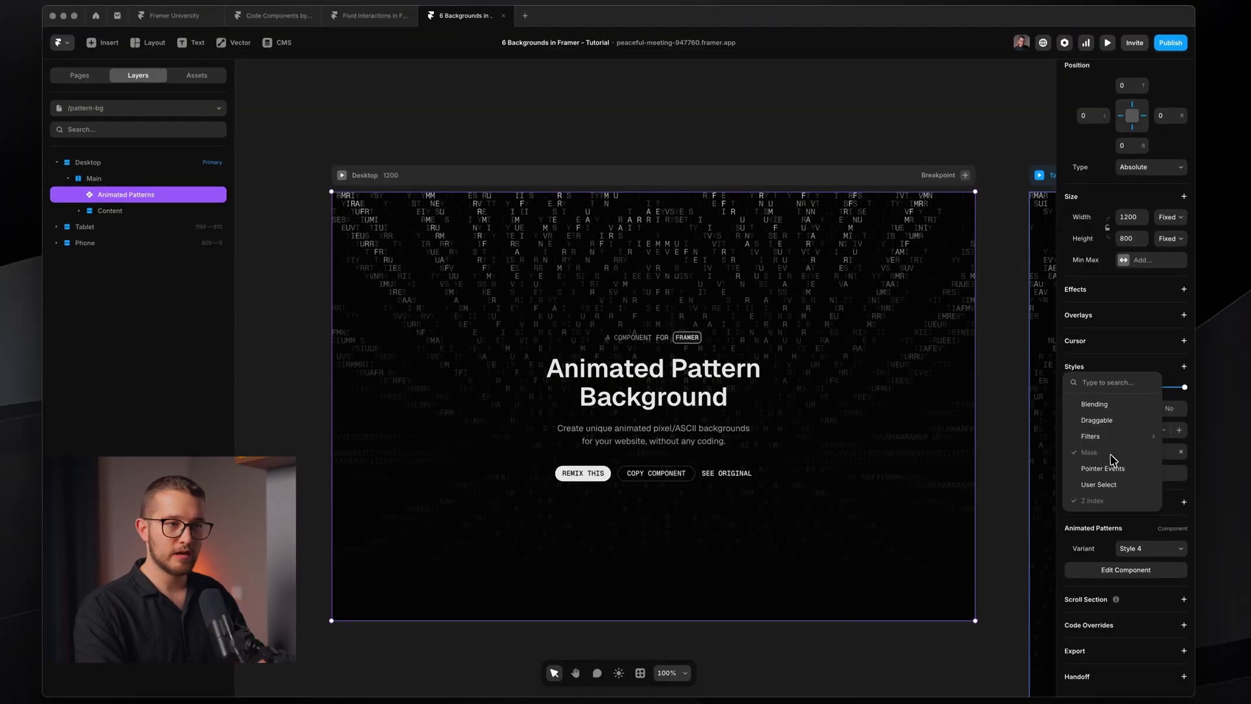
{"action": "left_click", "coordinate": [1162, 453]}
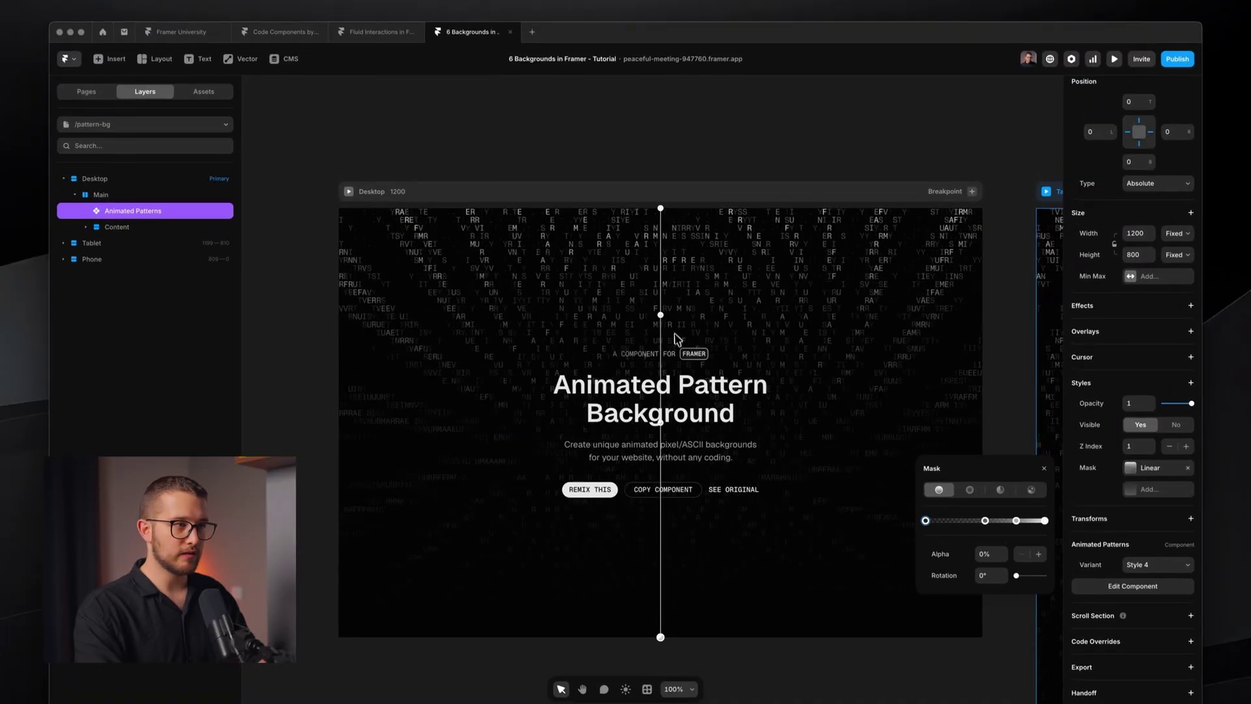
{"action": "left_click", "coordinate": [662, 417]}
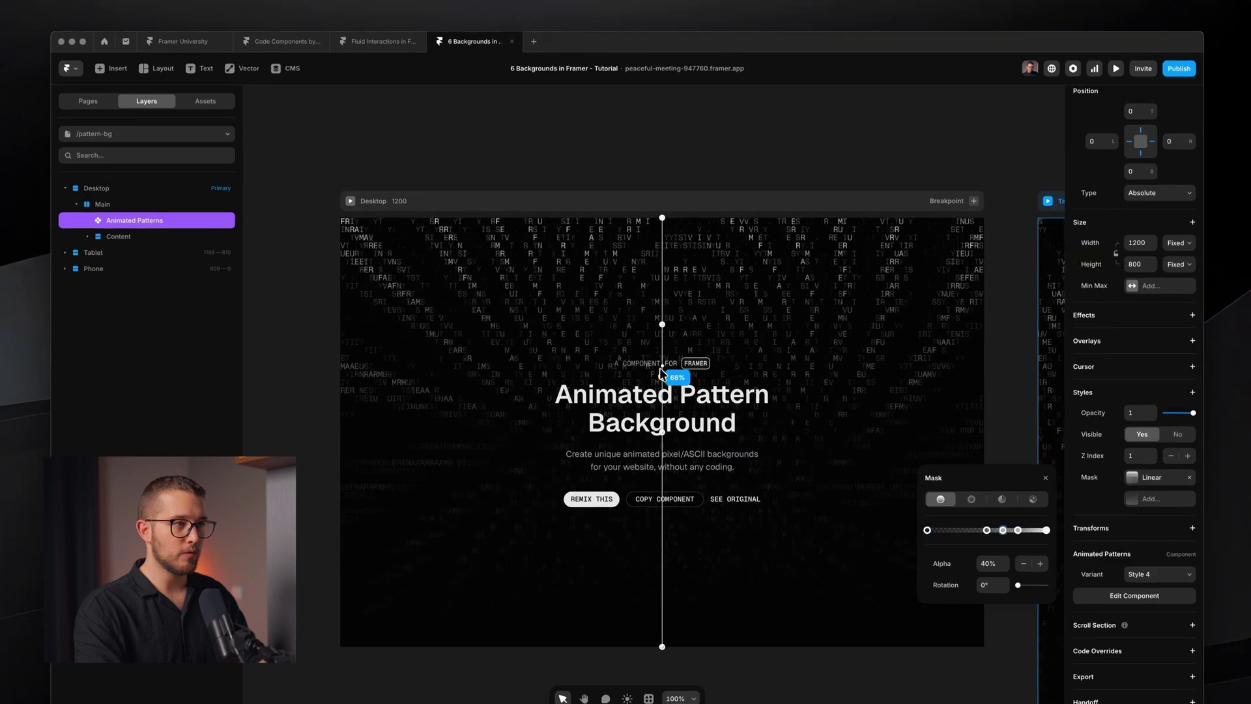
{"action": "left_click", "coordinate": [773, 163]}
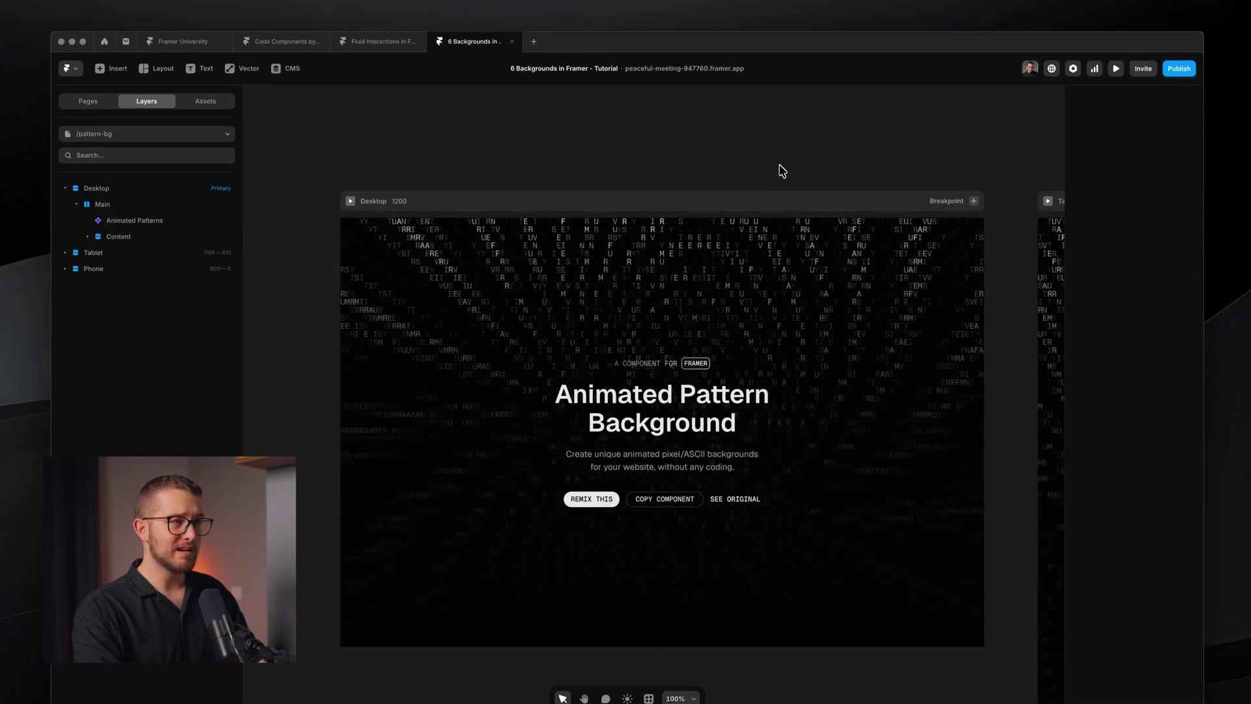
- Open the Animated Patterns component for editing and examine the custom characters used by the Style 4 background
{"action": "left_click", "coordinate": [519, 324]}
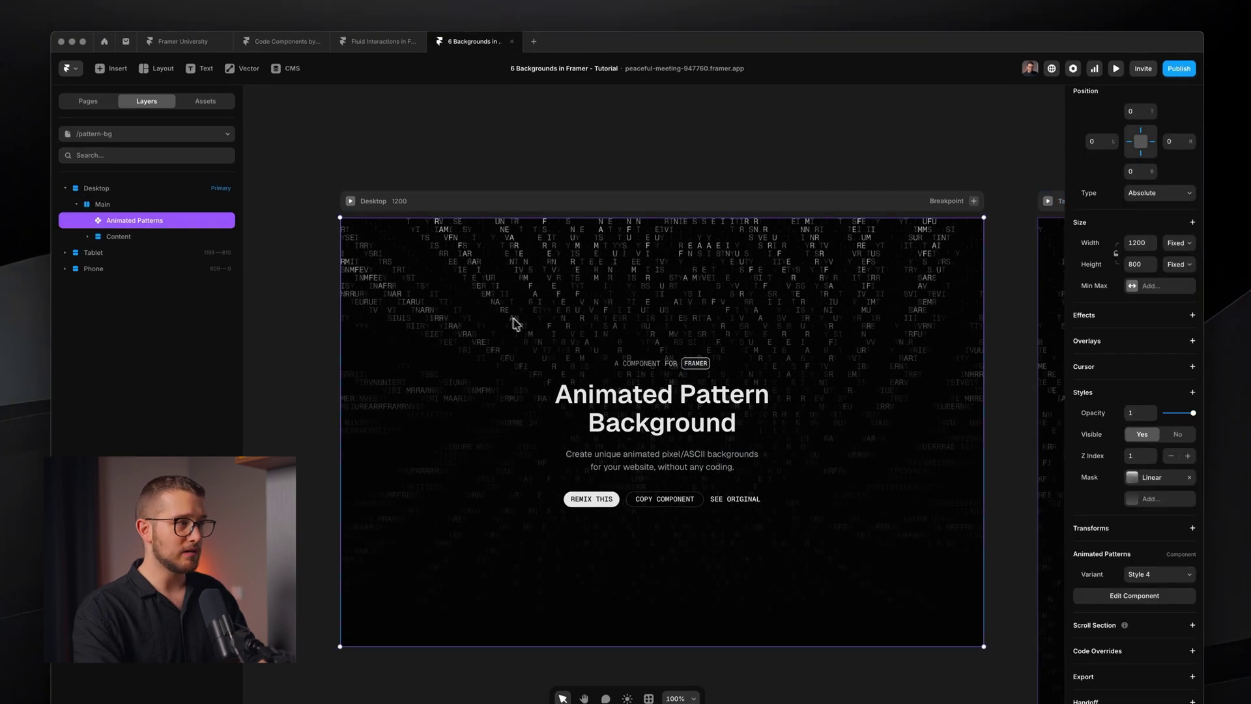
{"action": "right_click", "coordinate": [149, 223]}
{"action": "left_click", "coordinate": [171, 257]}
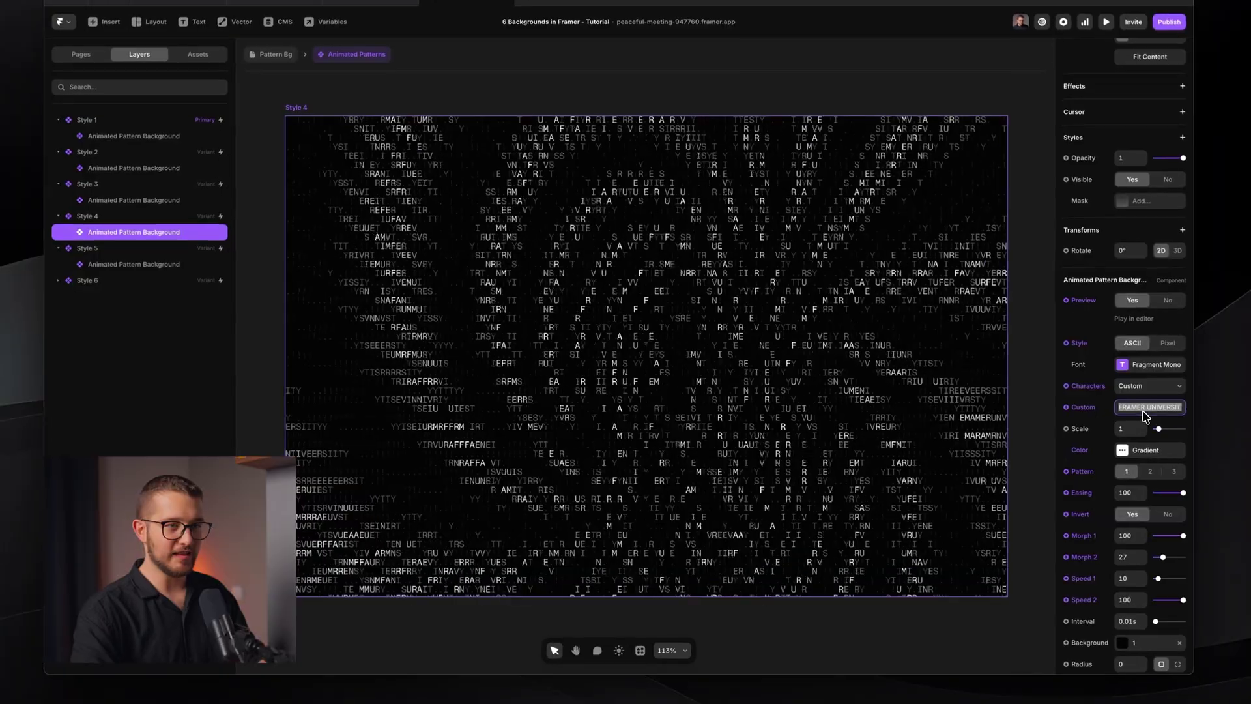
{"action": "left_click", "coordinate": [1077, 424]}
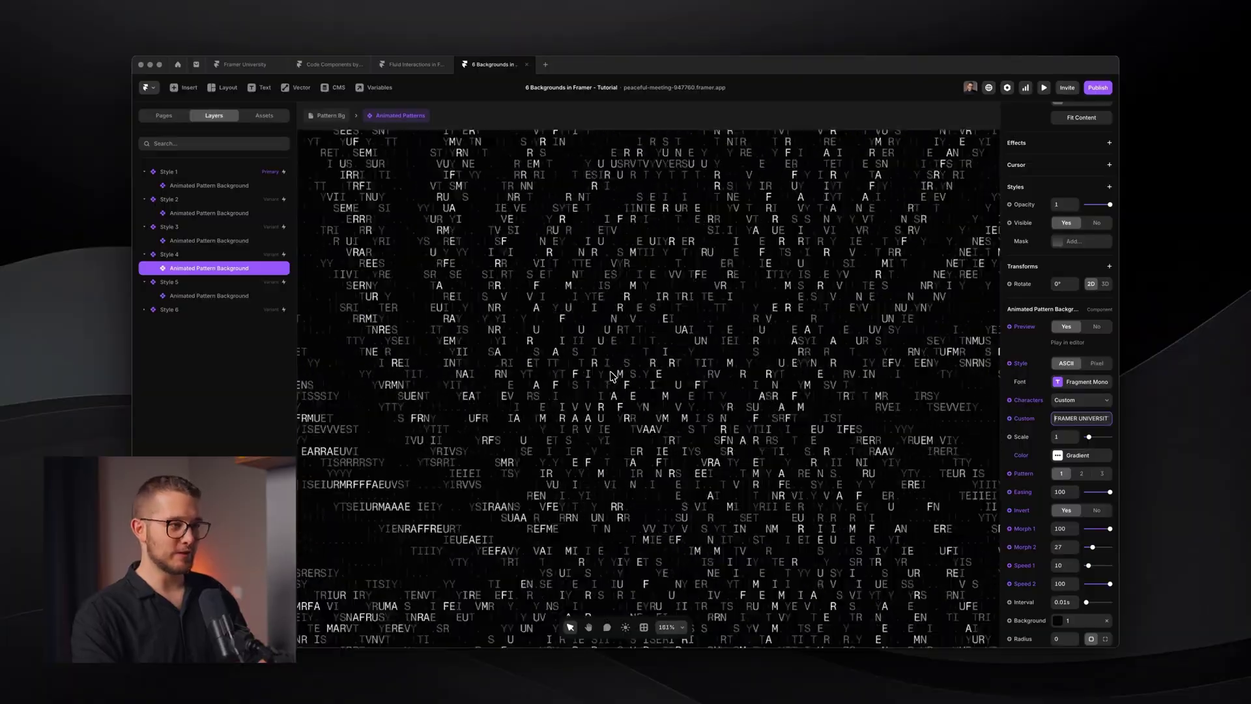
{"action": "scroll", "coordinate": [634, 383], "scroll_direction": "left", "scroll_amount": 1}
{"action": "scroll", "coordinate": [633, 383], "scroll_direction": "up", "scroll_amount": 2}
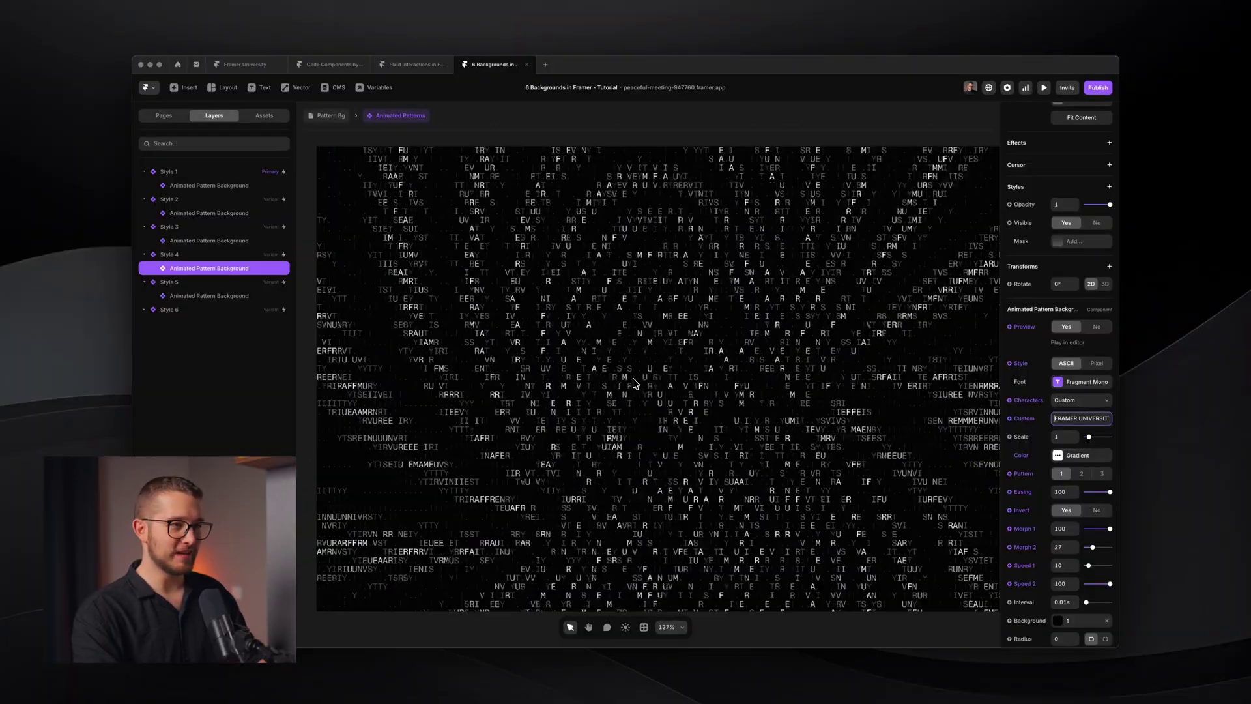
{"action": "scroll", "coordinate": [833, 422], "scroll_direction": "right", "scroll_amount": 1}
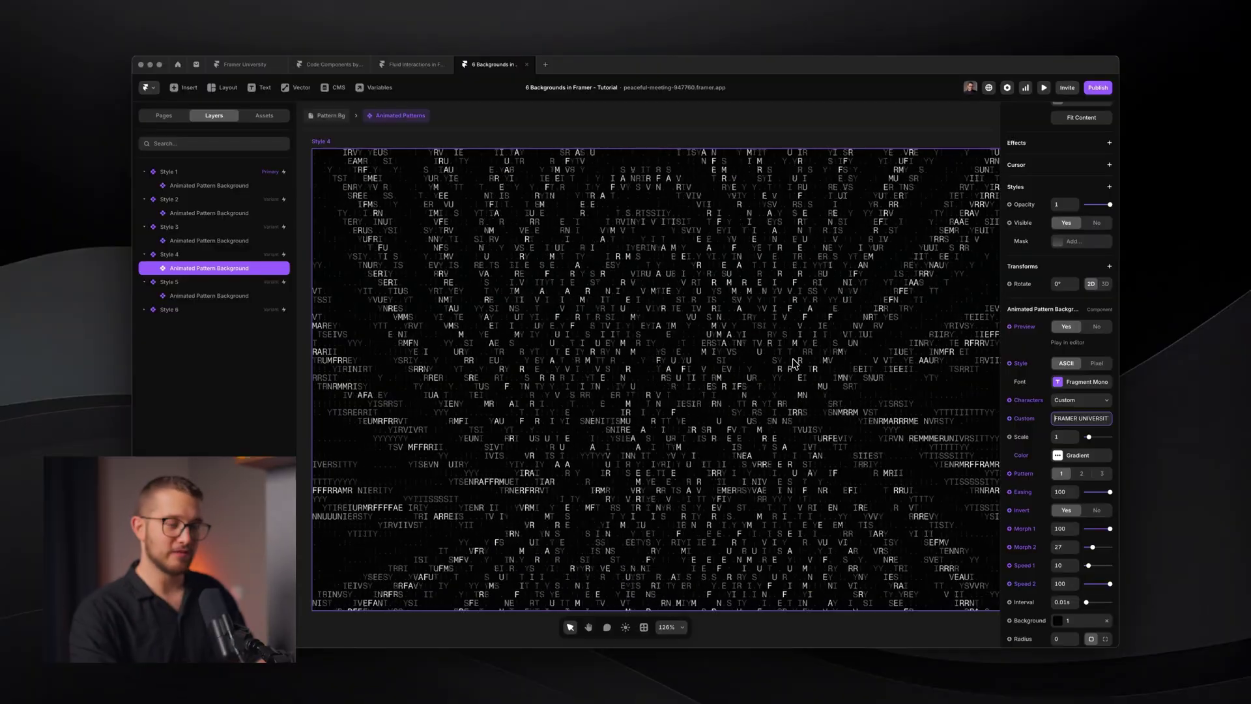
- Try the Pixel style on the Style 4 background and bring back the ASCII style
{"action": "left_click", "coordinate": [1097, 363]}
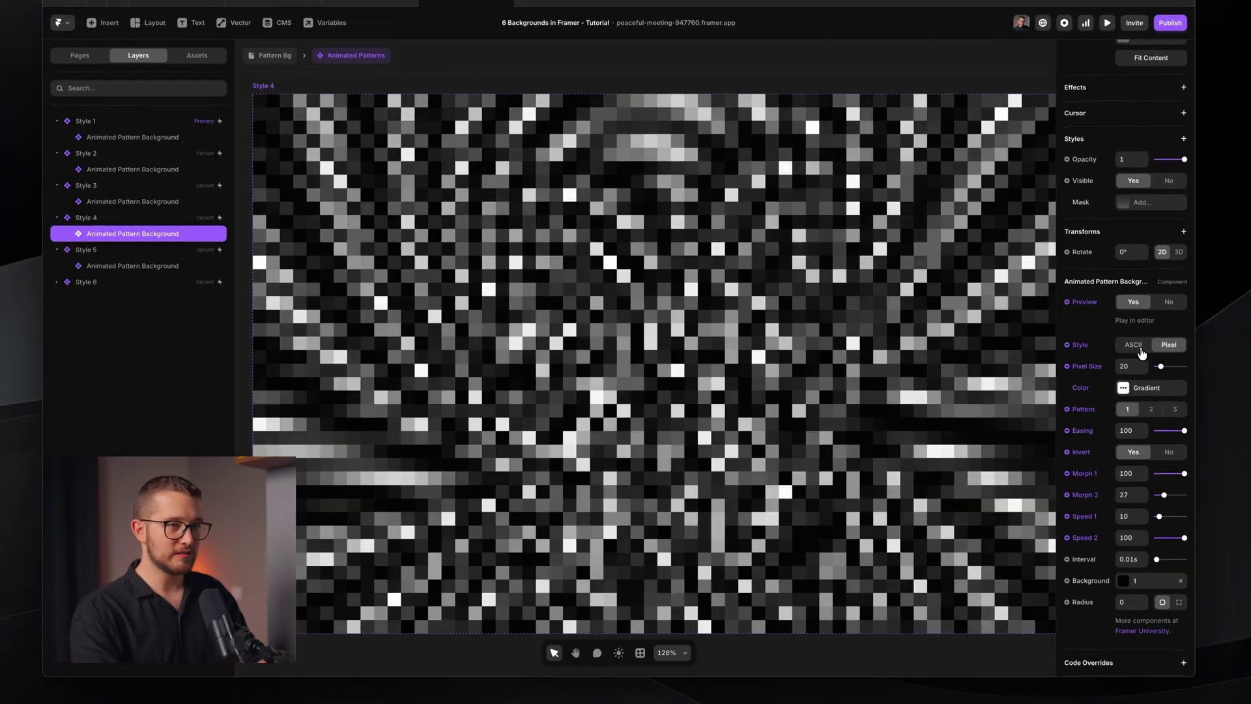
{"action": "left_click", "coordinate": [1134, 346]}
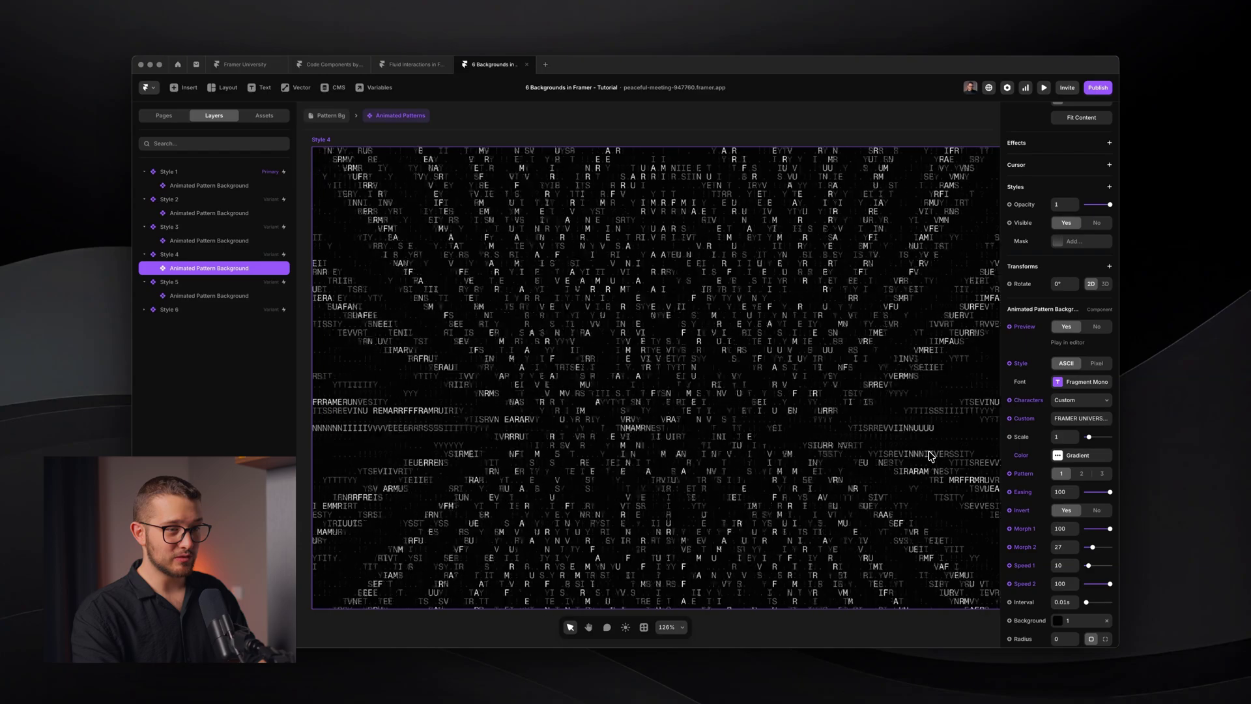
{"action": "scroll", "coordinate": [925, 456], "scroll_direction": "up", "scroll_amount": 3}
{"action": "scroll", "coordinate": [909, 456], "scroll_direction": "down", "scroll_amount": 5}
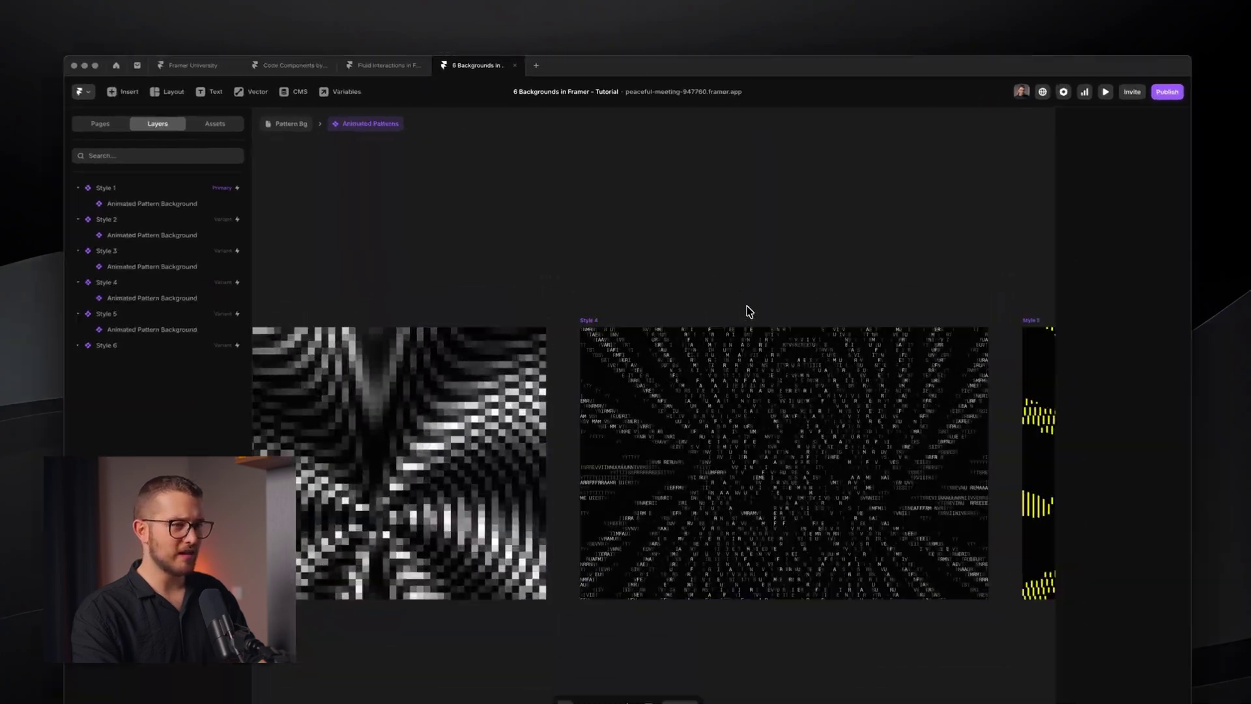
- Leave the Animated Patterns component for the /ripple-grid page and view that page briefly with the interface hidden
{"action": "left_click", "coordinate": [336, 116]}
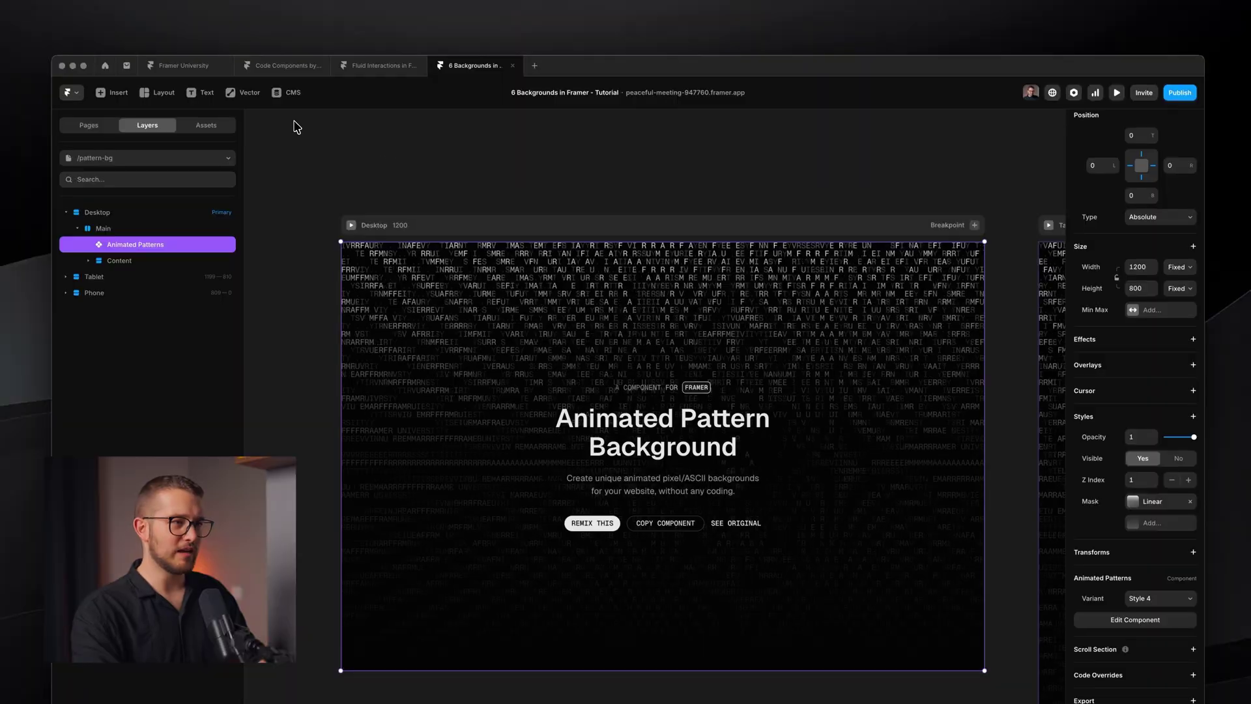
{"action": "left_click", "coordinate": [490, 176]}
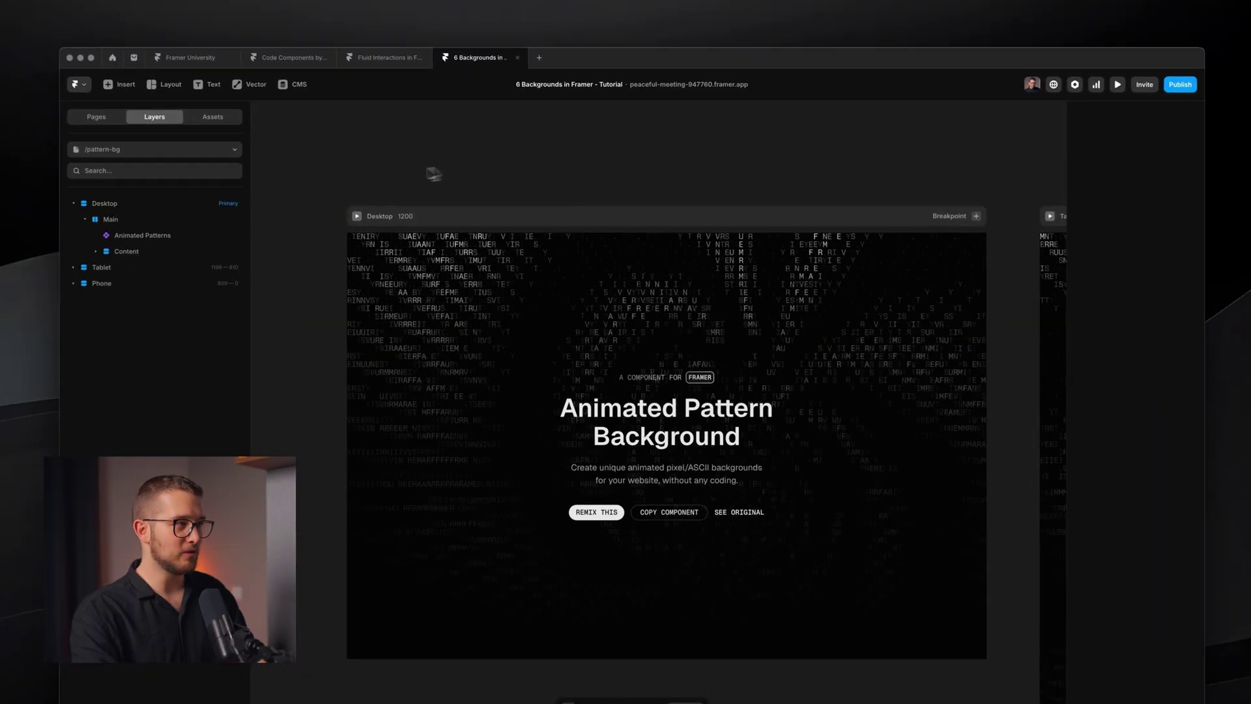
{"action": "left_click", "coordinate": [95, 119]}
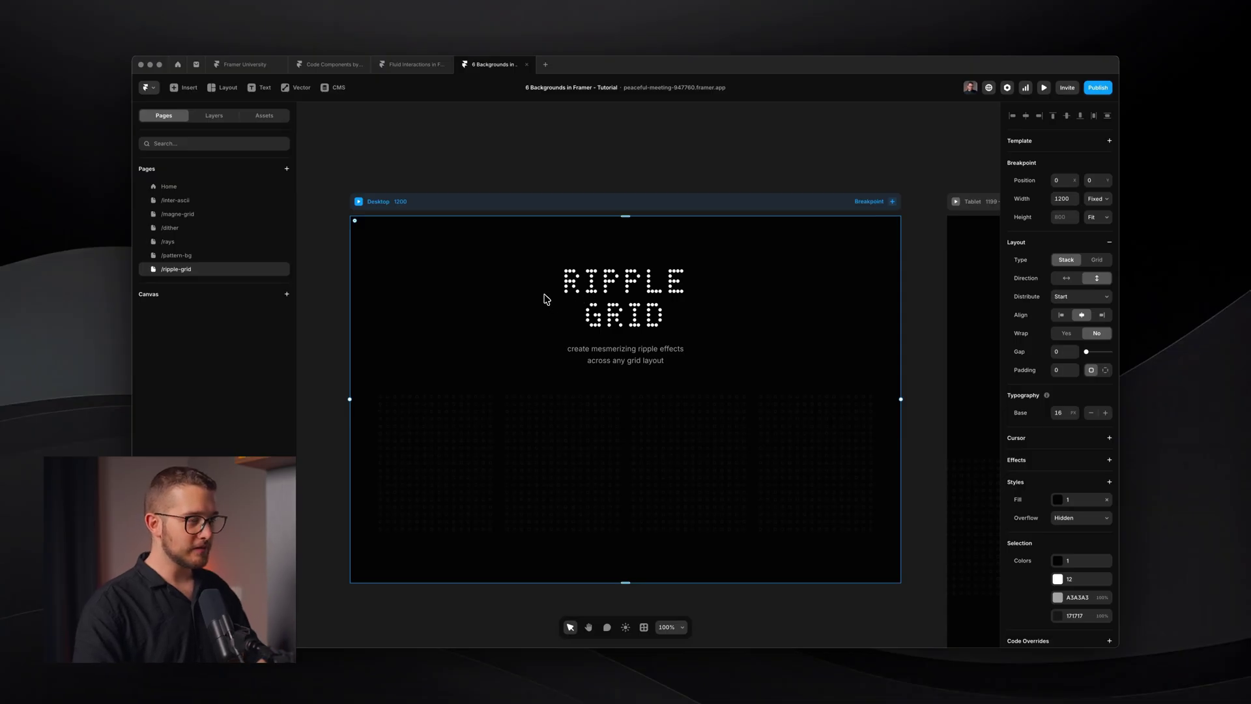
{"action": "key", "text": "ctrl+backslash"}
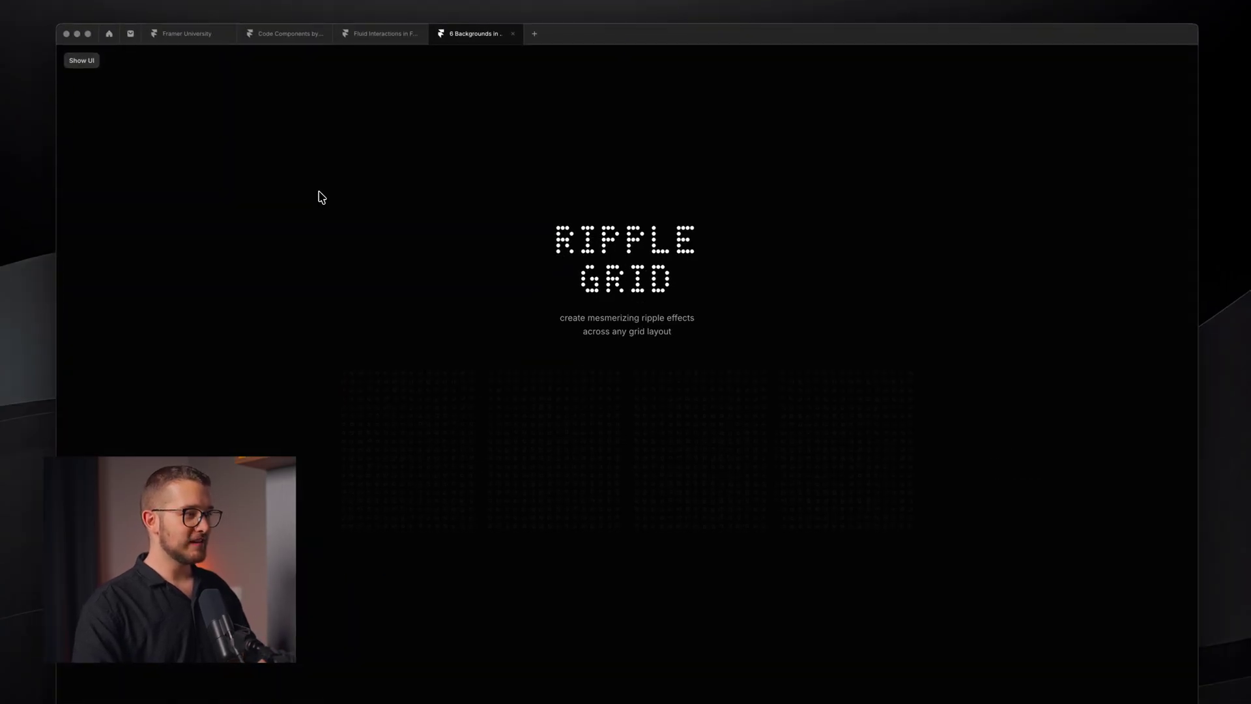
{"action": "key", "text": "ctrl+backslash"}
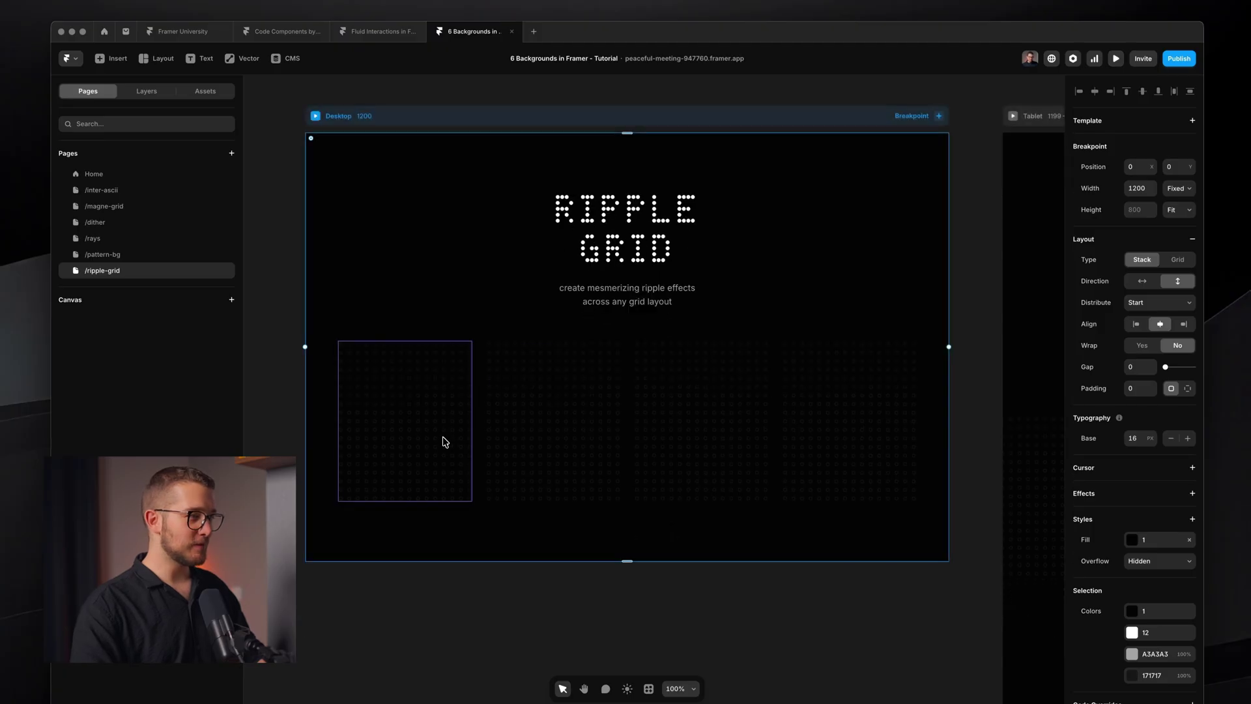
- Brighten the border color of the first Ripple Grid in the stack to B8B8B8
{"action": "left_click", "coordinate": [372, 419]}
{"action": "scroll", "coordinate": [358, 417], "scroll_direction": "up", "scroll_amount": 5}
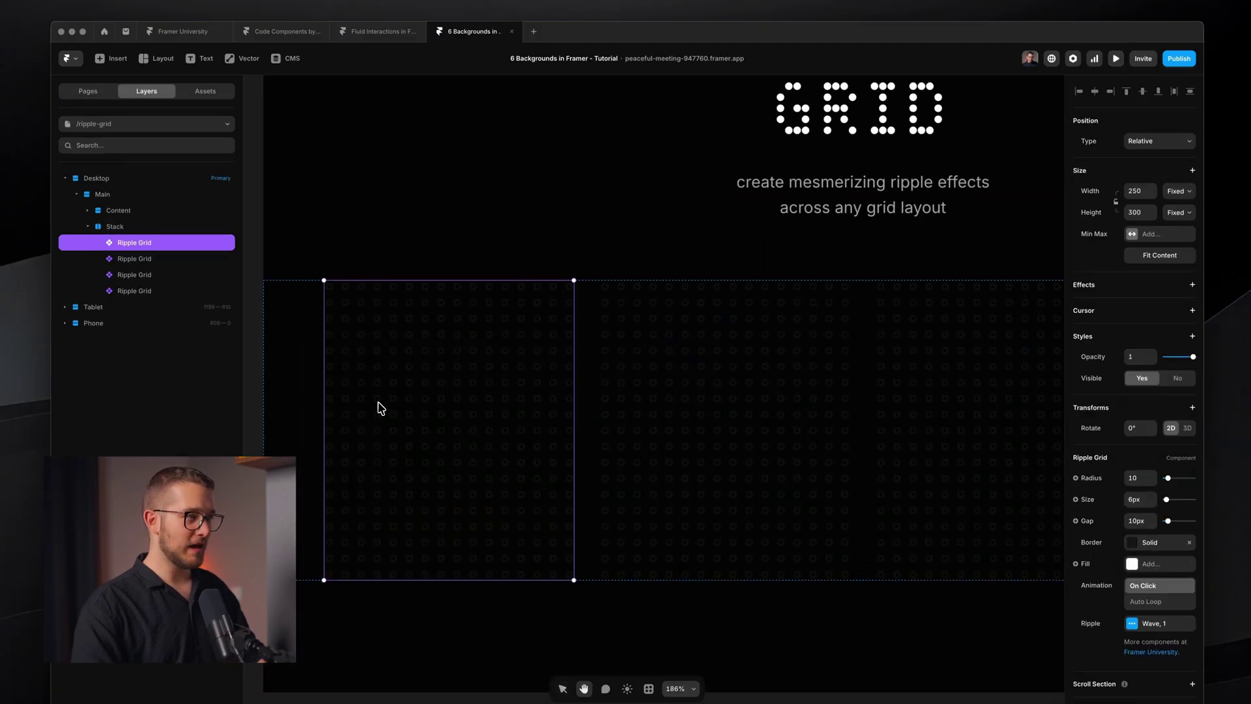
{"action": "left_click_drag", "start_coordinate": [378, 408], "coordinate": [545, 371]}
{"action": "key", "text": "v"}
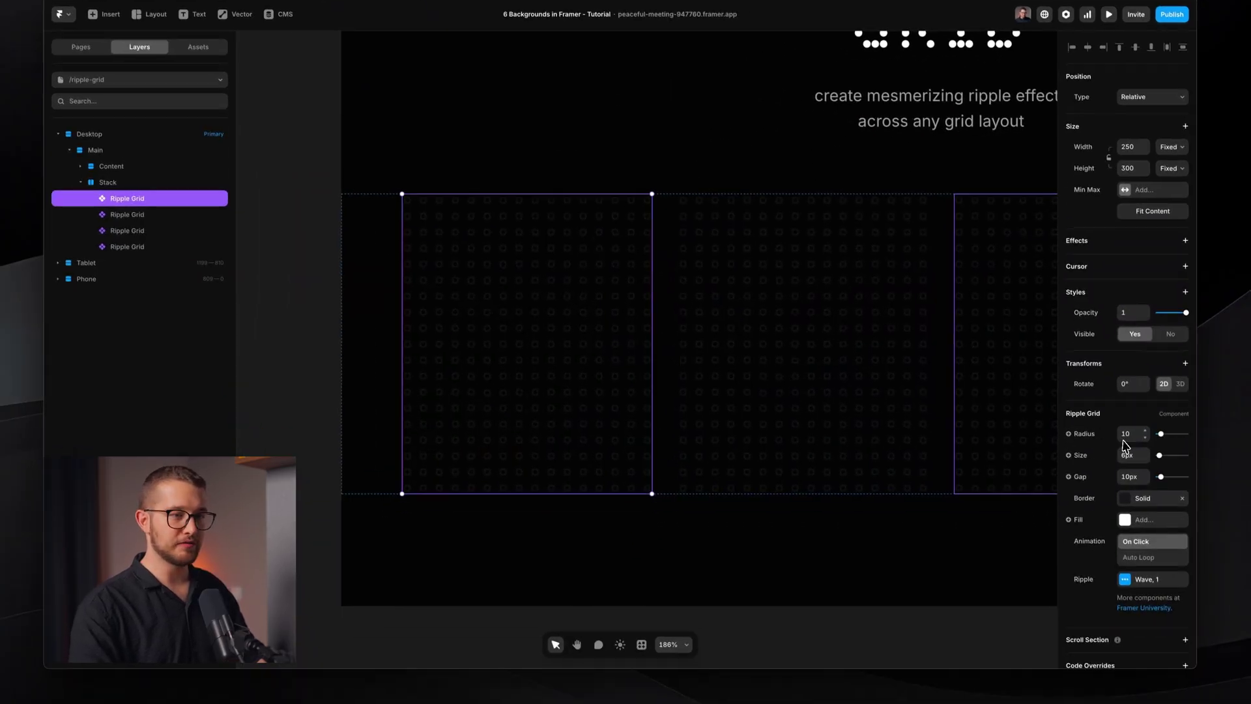
{"action": "left_click", "coordinate": [1151, 542]}
{"action": "left_click", "coordinate": [976, 520]}
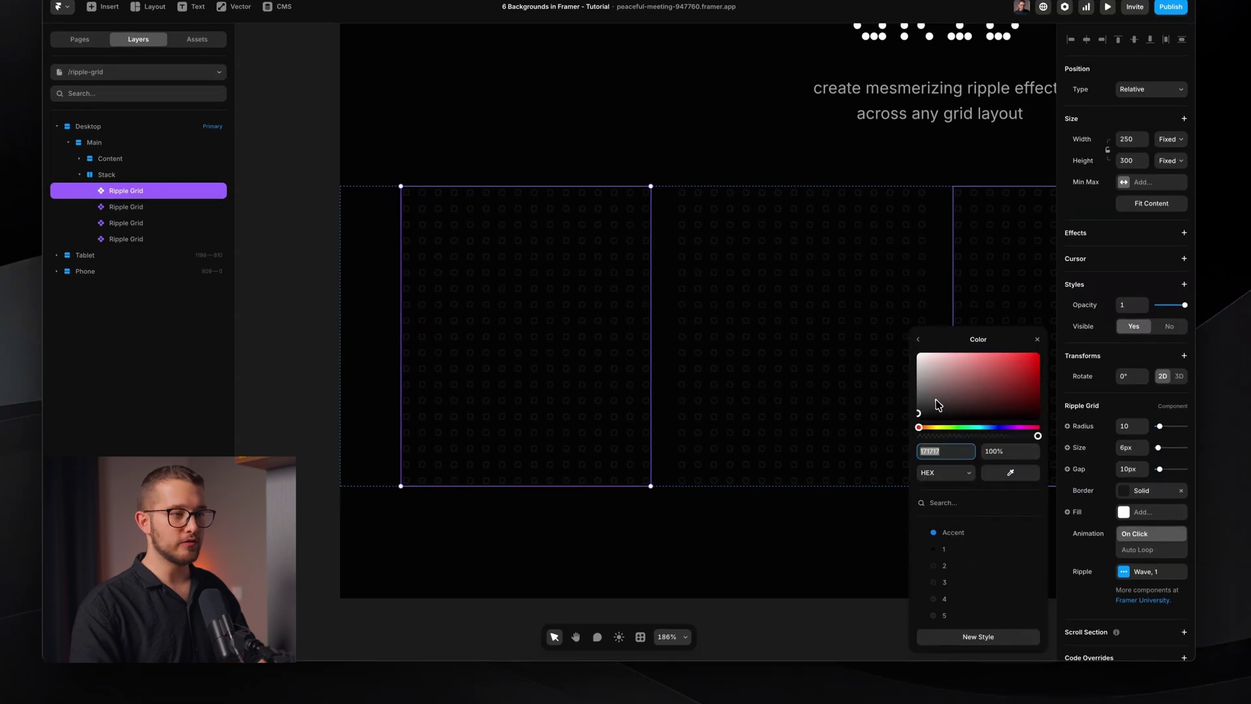
{"action": "left_click_drag", "start_coordinate": [935, 400], "coordinate": [911, 378]}
{"action": "scroll", "coordinate": [666, 438], "scroll_direction": "down", "scroll_amount": 1}
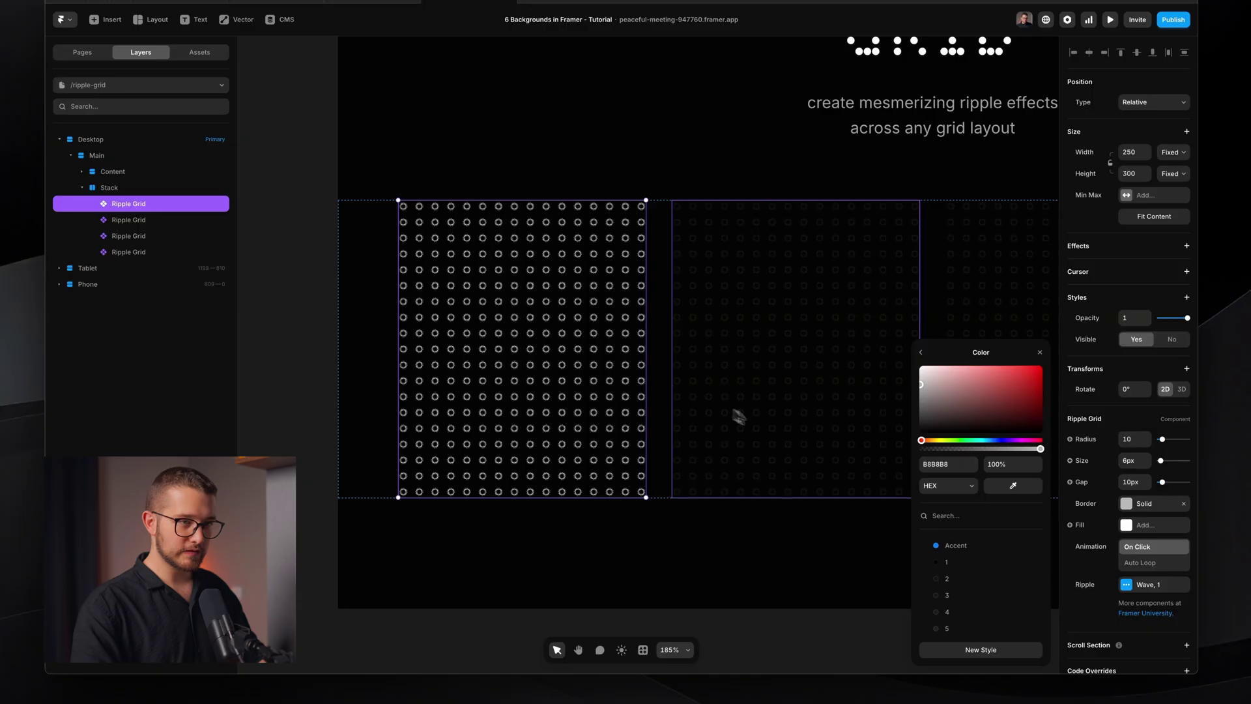
- Set the first Ripple Grid's radius to 0 and darken its border color to 575757
{"action": "left_click_drag", "start_coordinate": [1161, 460], "coordinate": [1155, 427]}
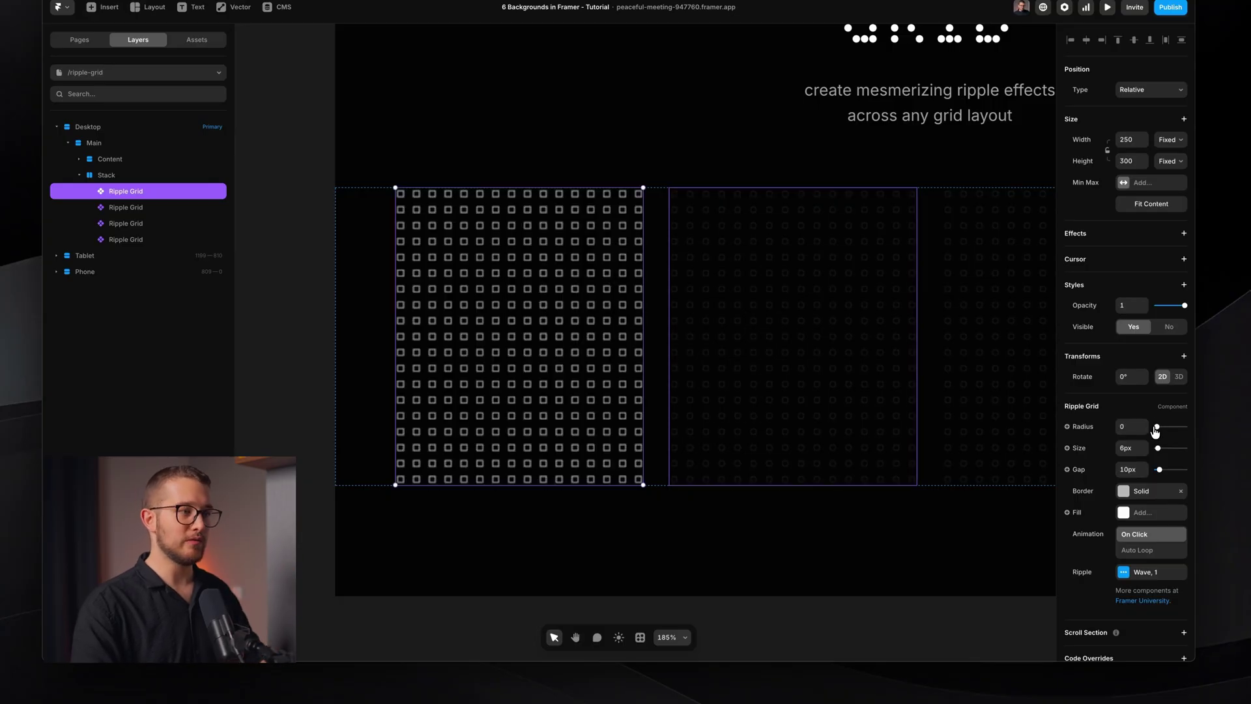
{"action": "left_click", "coordinate": [1151, 493]}
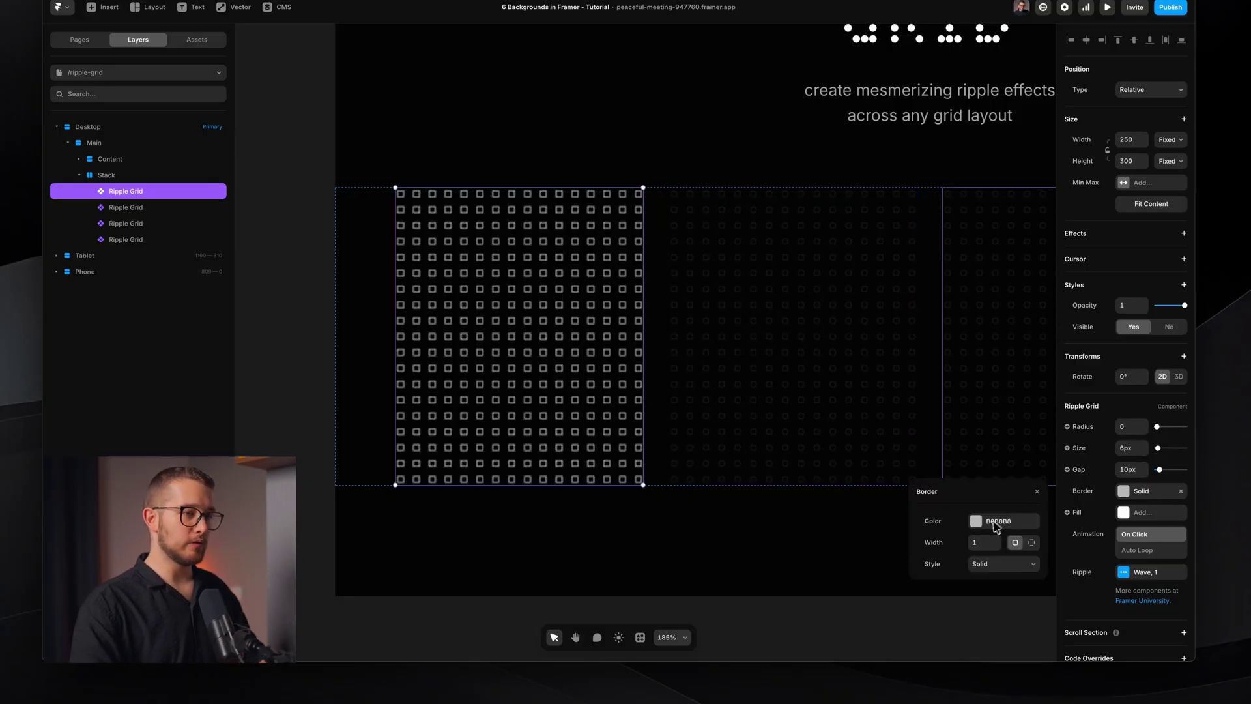
{"action": "left_click", "coordinate": [995, 528]}
{"action": "left_click_drag", "start_coordinate": [921, 365], "coordinate": [916, 400]}
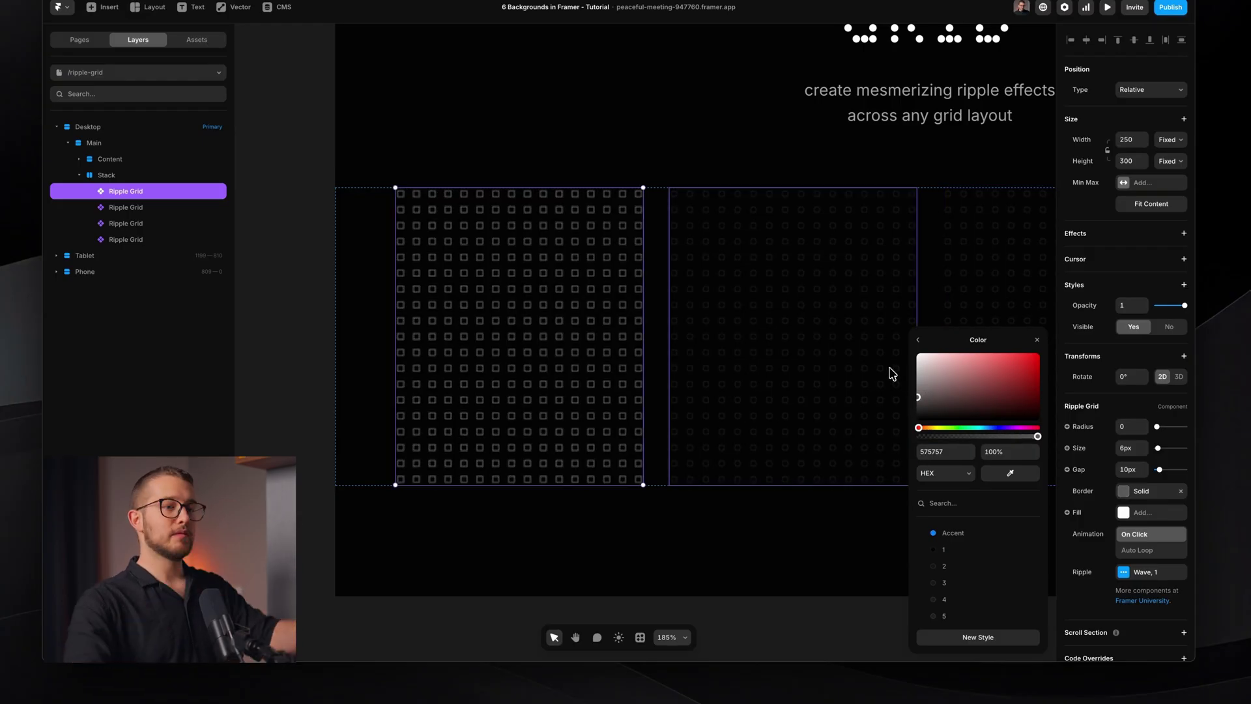
{"action": "left_click", "coordinate": [1035, 341]}
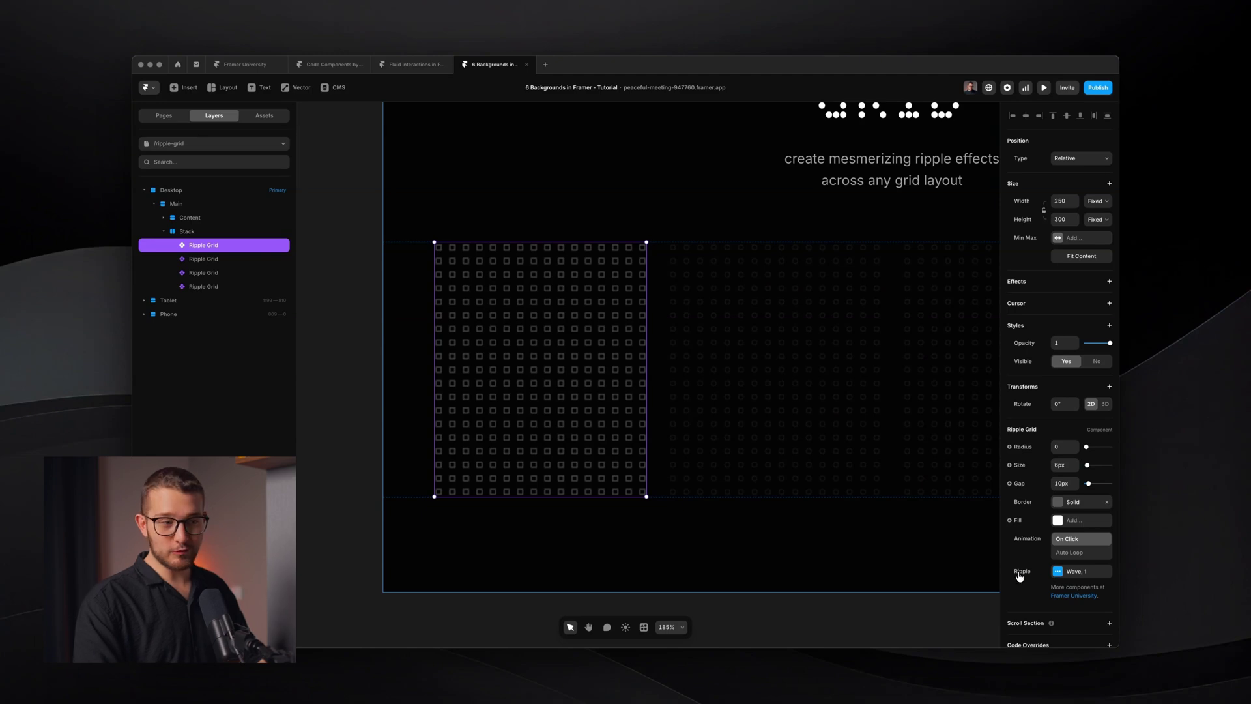
- Examine the first Ripple Grid's ripple color and shape settings, and view the page with the interface hidden
{"action": "left_click", "coordinate": [1058, 571]}
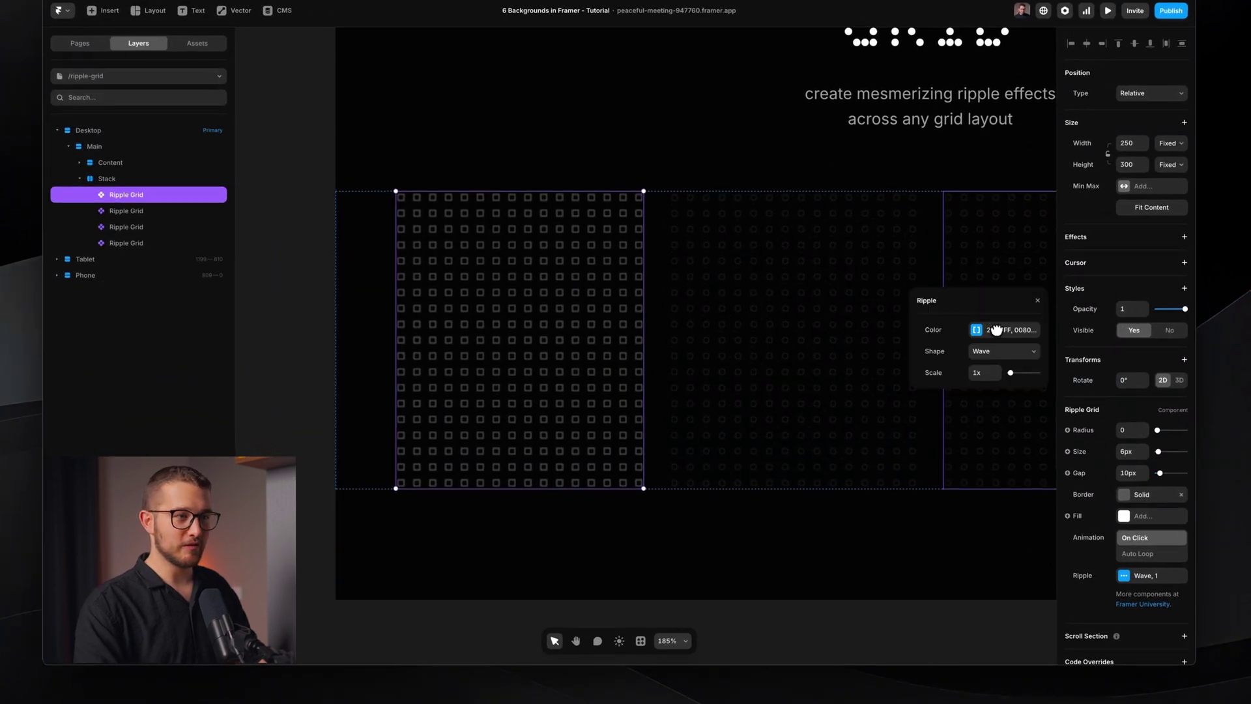
{"action": "left_click", "coordinate": [943, 428]}
{"action": "left_click", "coordinate": [920, 301]}
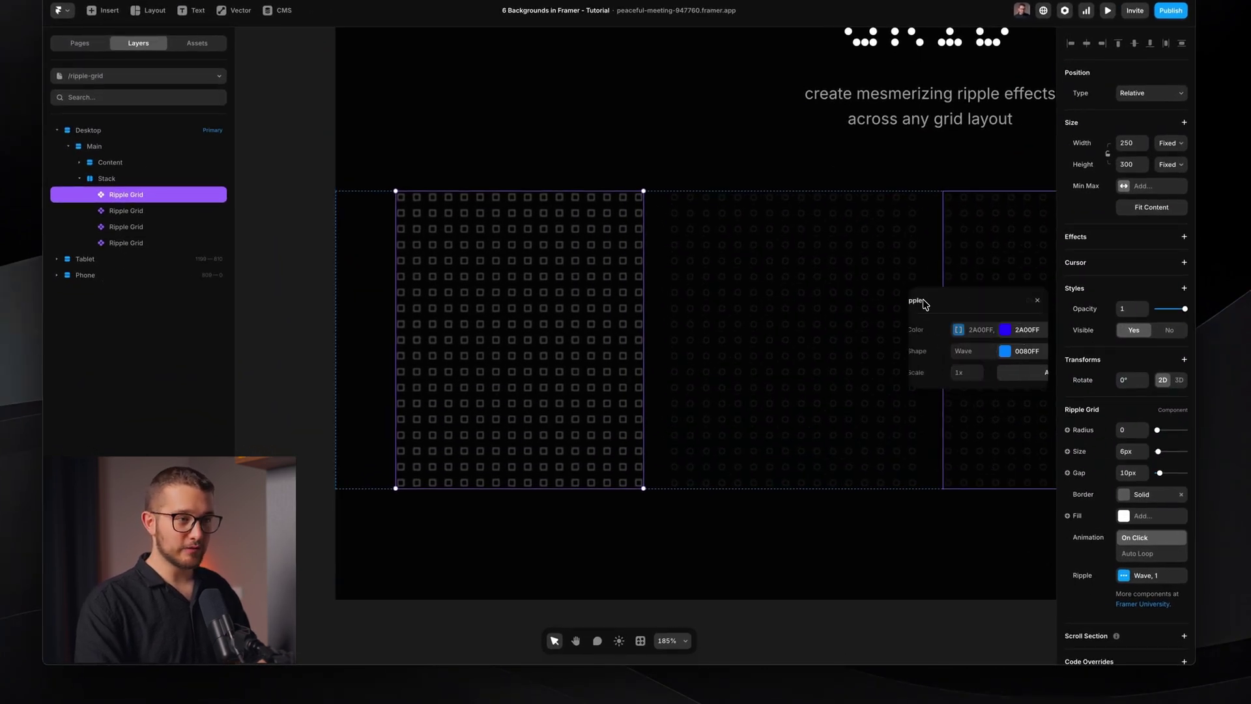
{"action": "left_click", "coordinate": [981, 356]}
{"action": "left_click", "coordinate": [992, 352]}
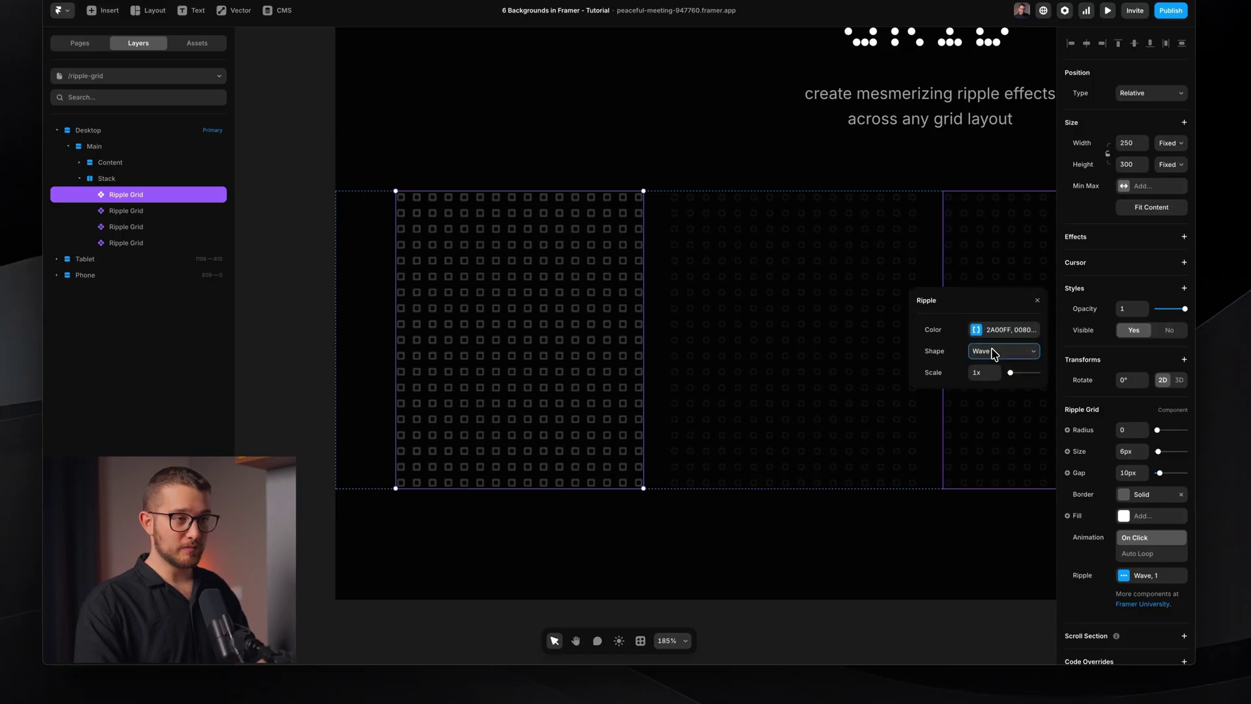
{"action": "left_click", "coordinate": [1037, 303]}
{"action": "key", "text": "ctrl+backslash"}
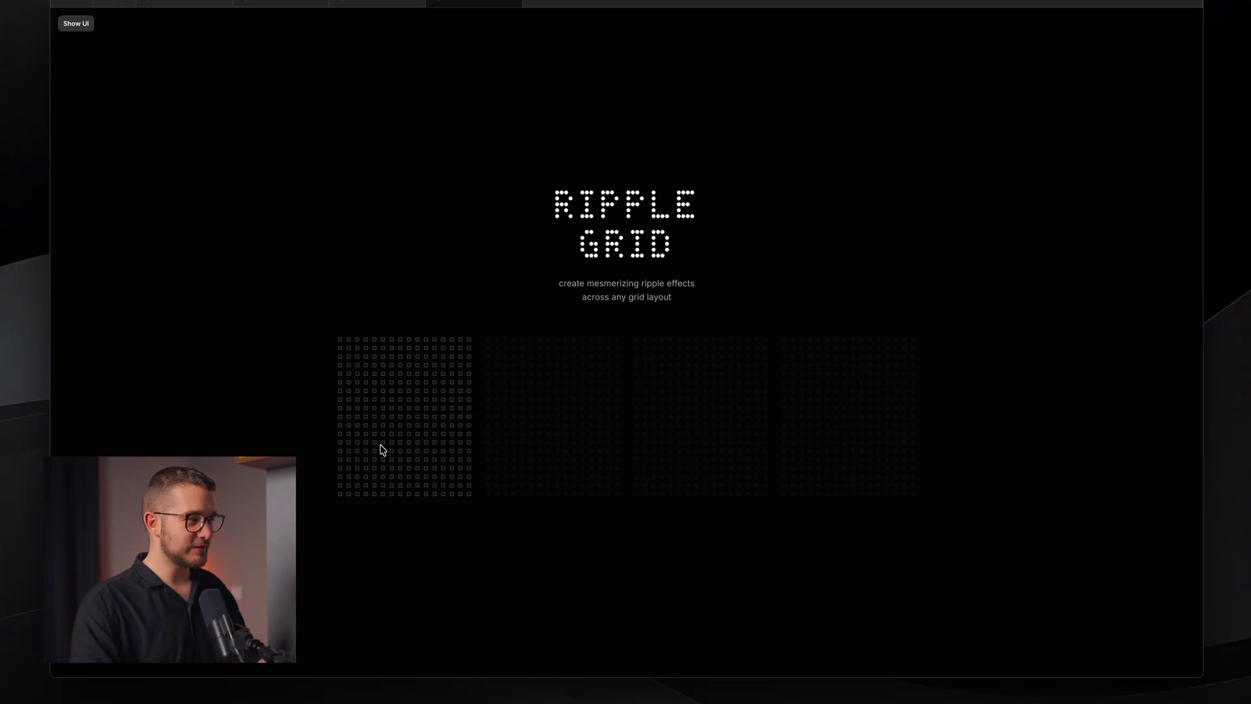
{"action": "key", "text": "ctrl+backslash"}
- Set the first Ripple Grid's radius to 100 and remove its border
{"action": "left_click", "coordinate": [1144, 482]}
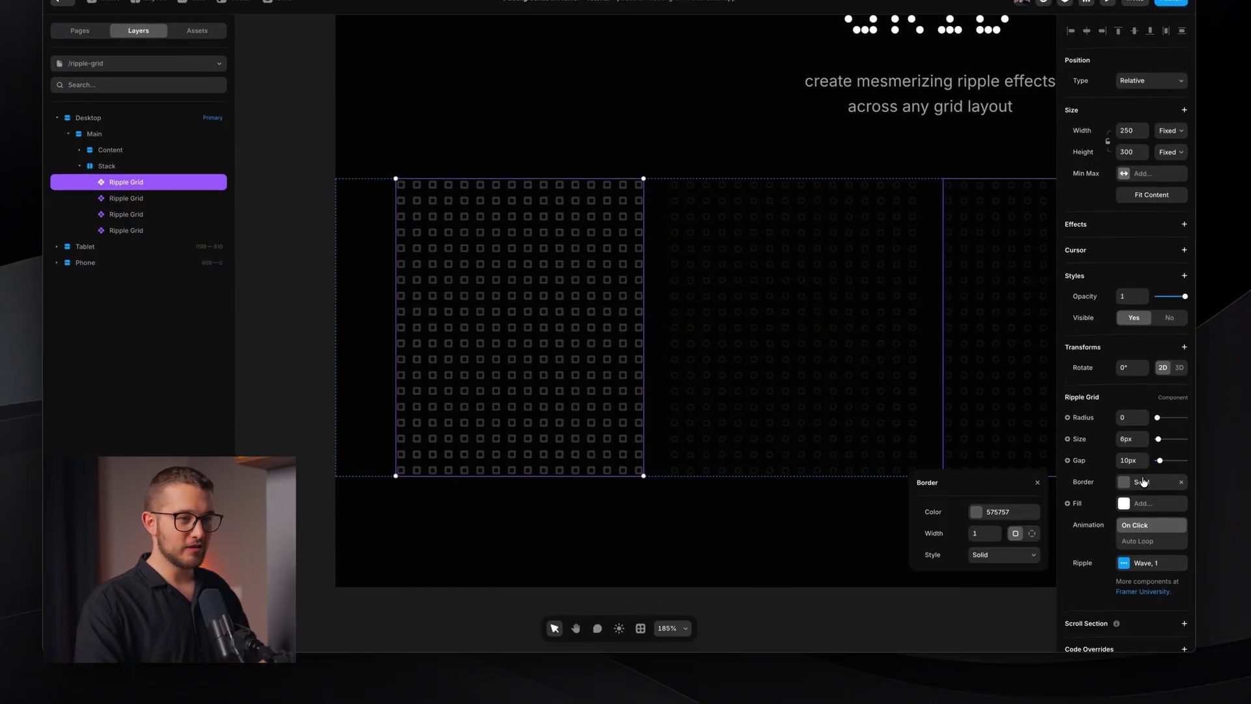
{"action": "left_click_drag", "start_coordinate": [1165, 416], "coordinate": [1221, 413]}
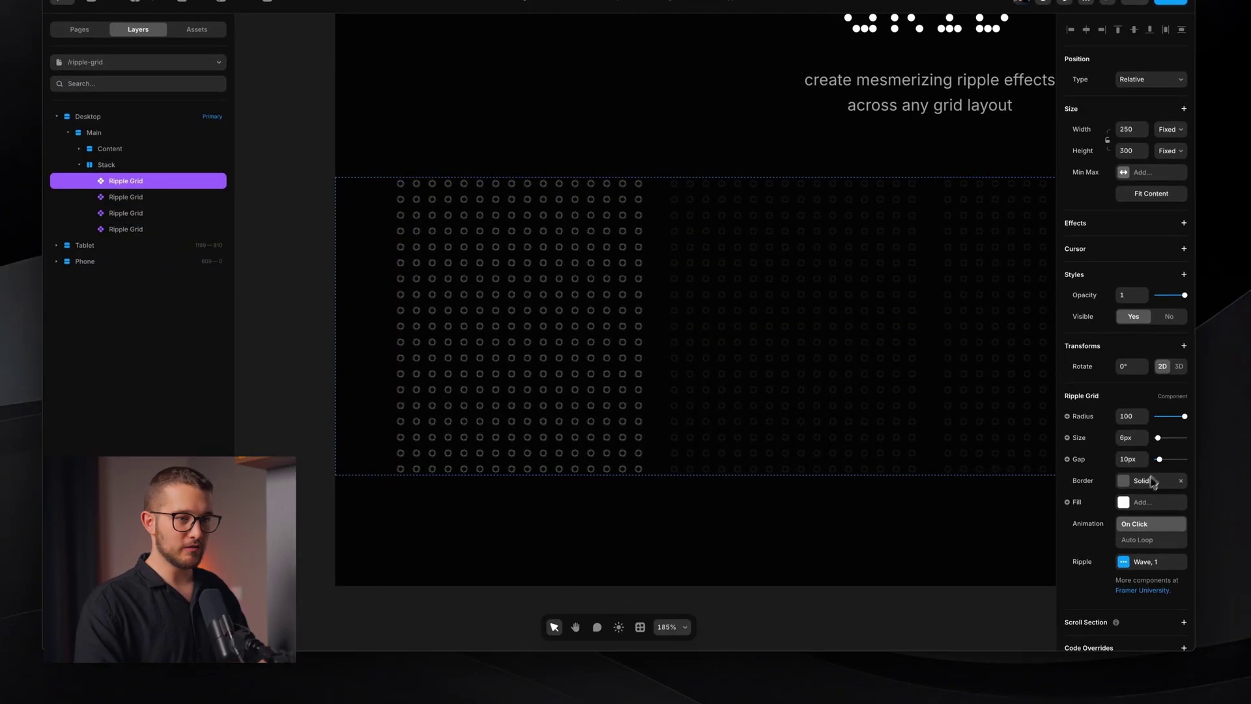
{"action": "left_click", "coordinate": [1146, 483]}
{"action": "left_click", "coordinate": [1182, 482]}
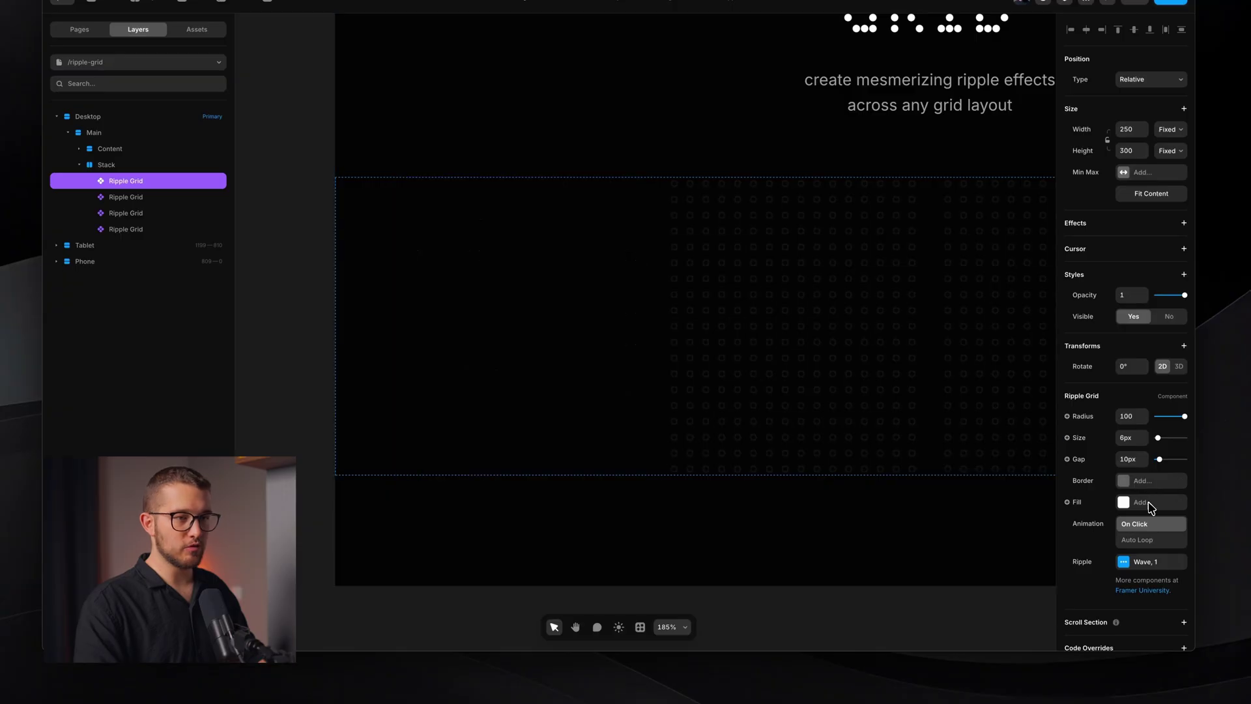
- Give the first Ripple Grid a dark grey 1A1A1A fill
{"action": "left_click", "coordinate": [1146, 503]}
{"action": "left_click_drag", "start_coordinate": [960, 399], "coordinate": [915, 401]}
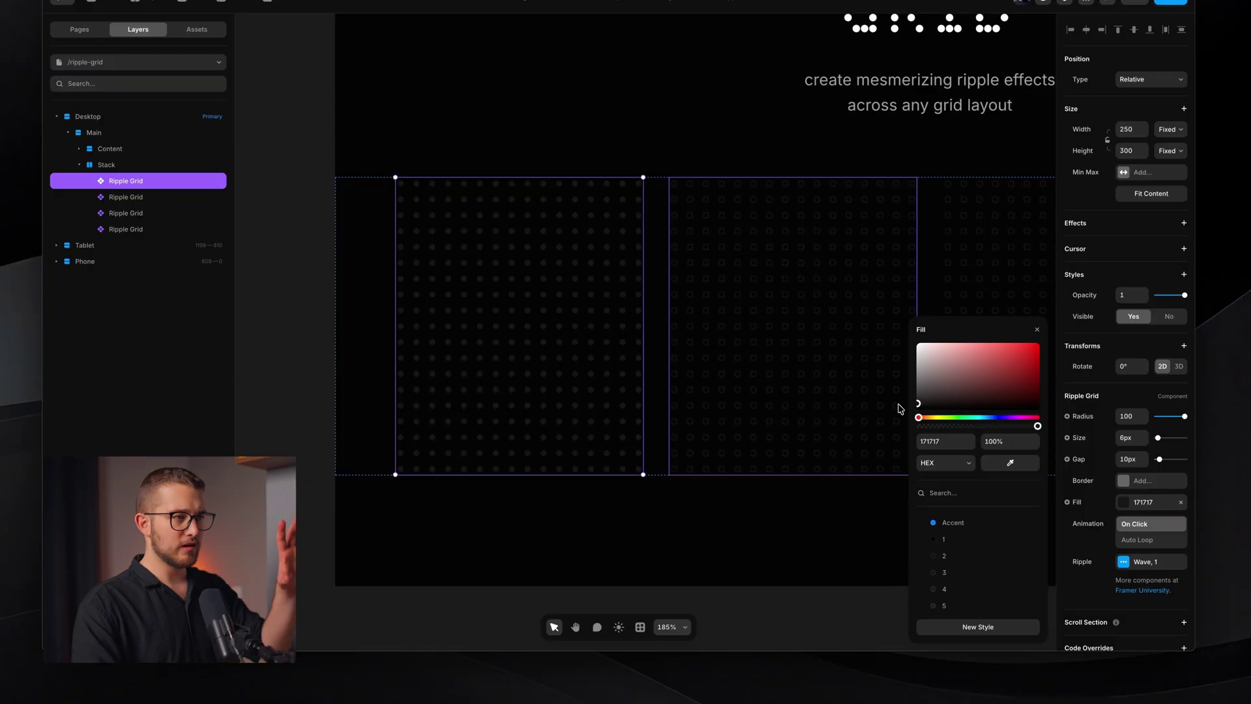
{"action": "left_click_drag", "start_coordinate": [900, 410], "coordinate": [898, 408]}
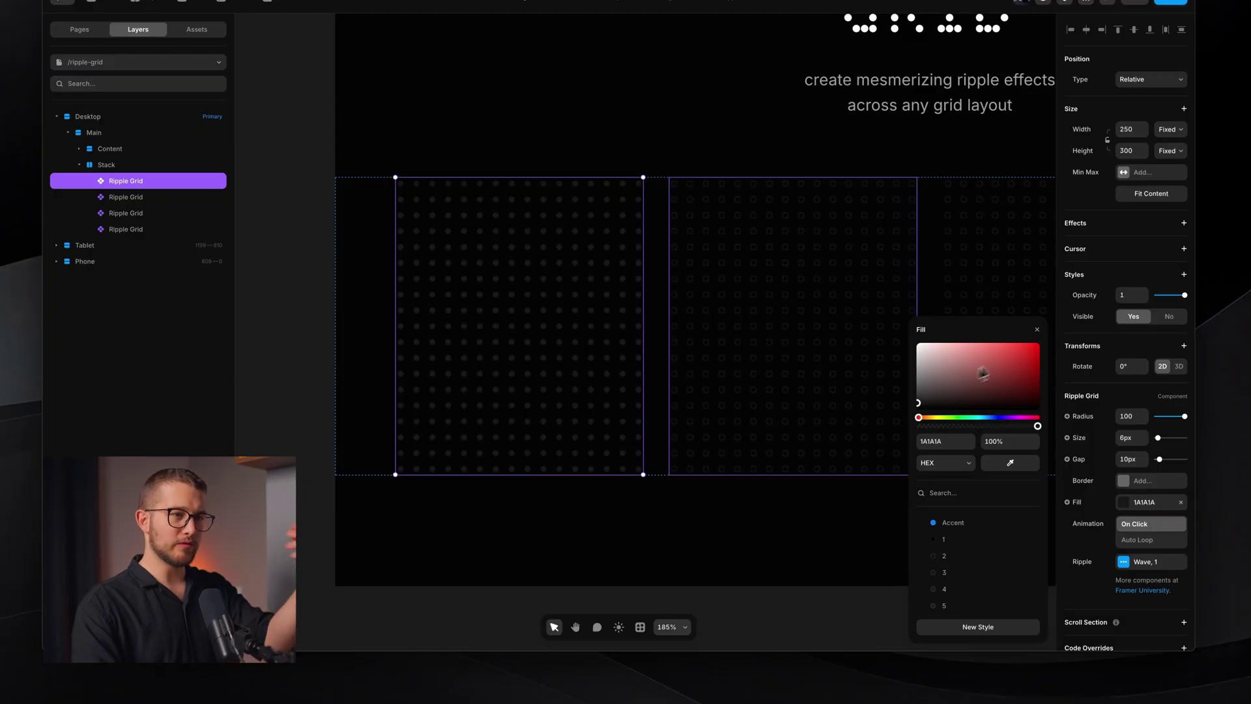
{"action": "left_click", "coordinate": [1034, 333]}
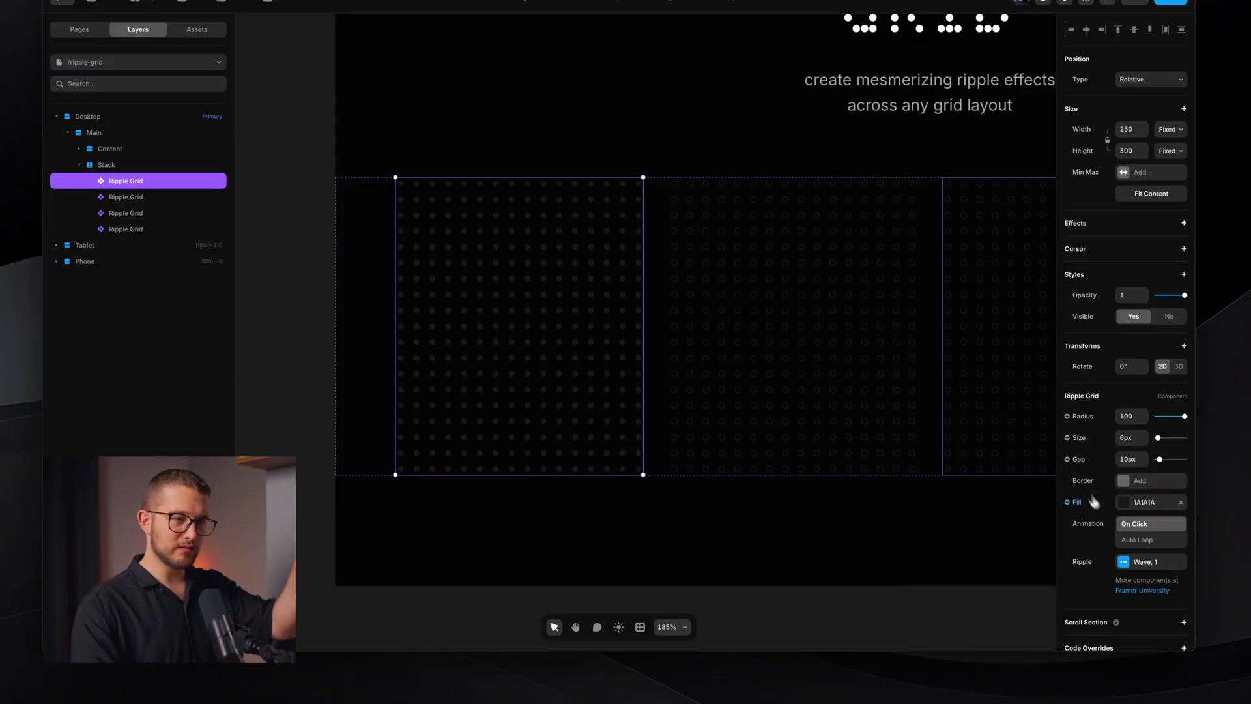
- Change the first Ripple Grid's ripple shape to Diamond and close the ripple settings
{"action": "left_click", "coordinate": [1137, 565]}
{"action": "left_click", "coordinate": [1008, 605]}
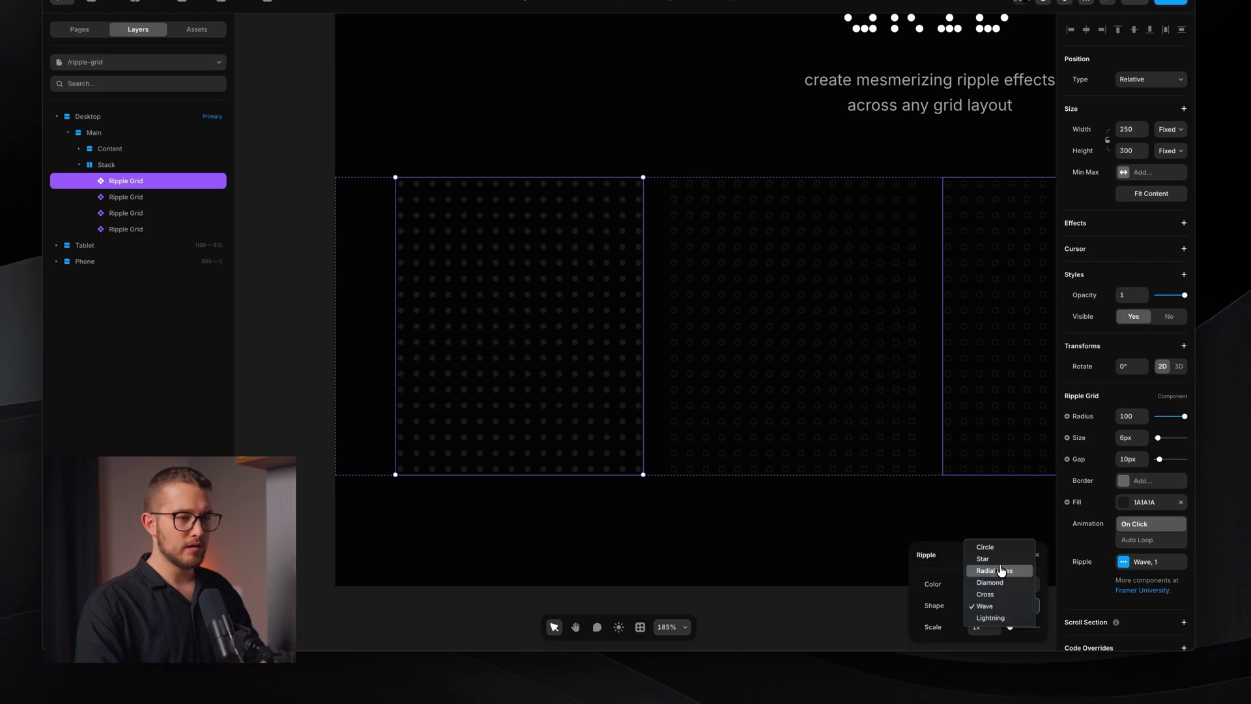
{"action": "left_click", "coordinate": [1001, 589]}
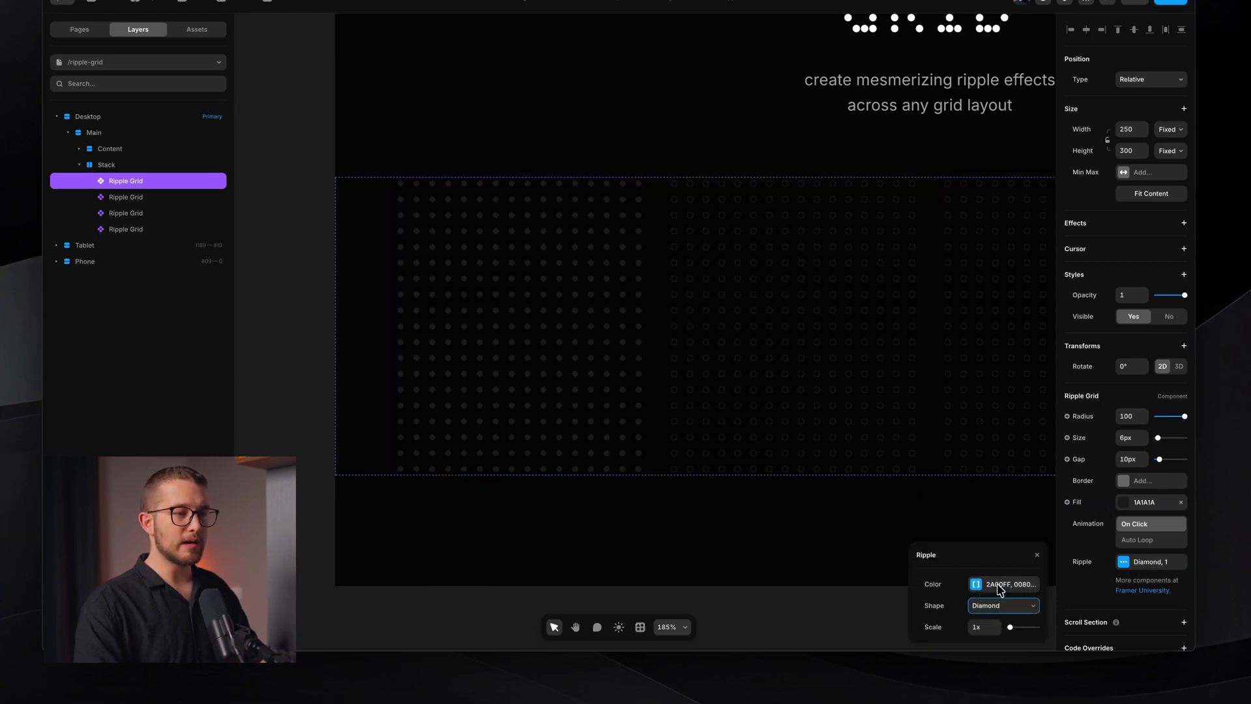
{"action": "left_click", "coordinate": [804, 550]}
- Preview the page with the interface hidden, trigger a ripple in the first grid and return to editing
{"action": "key", "text": "super+p"}
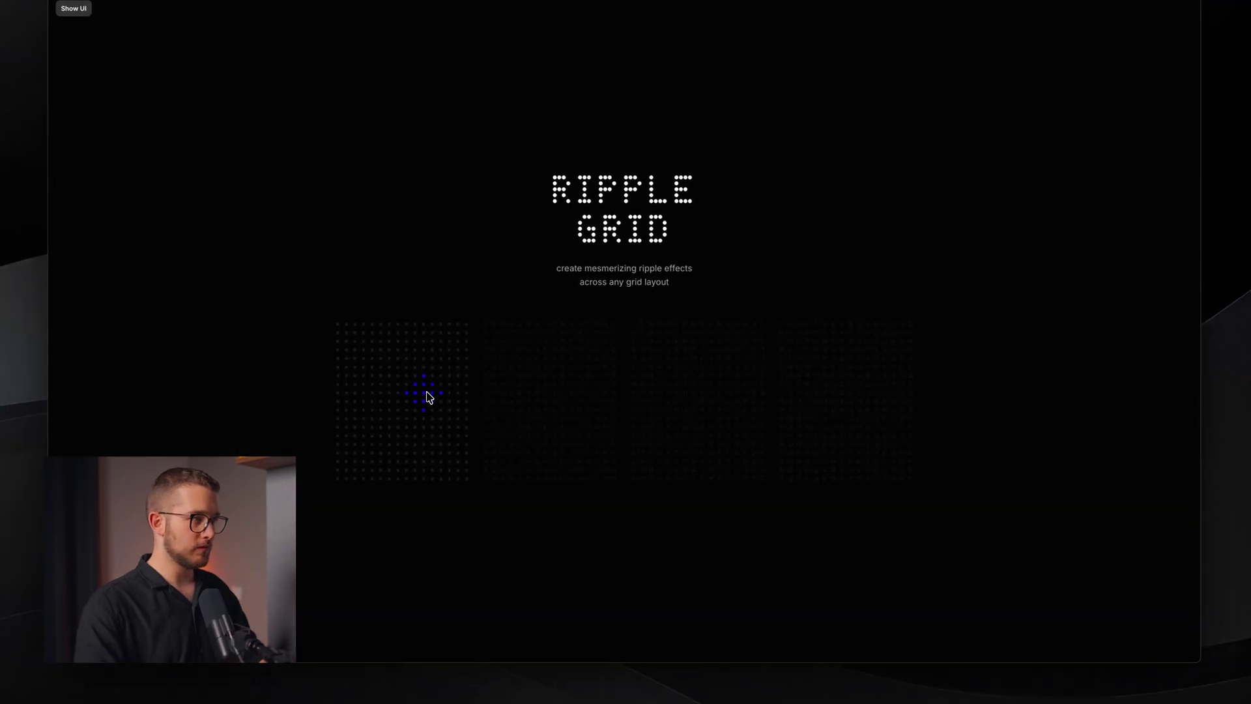
{"action": "left_click", "coordinate": [409, 407]}
{"action": "key", "text": "Escape"}
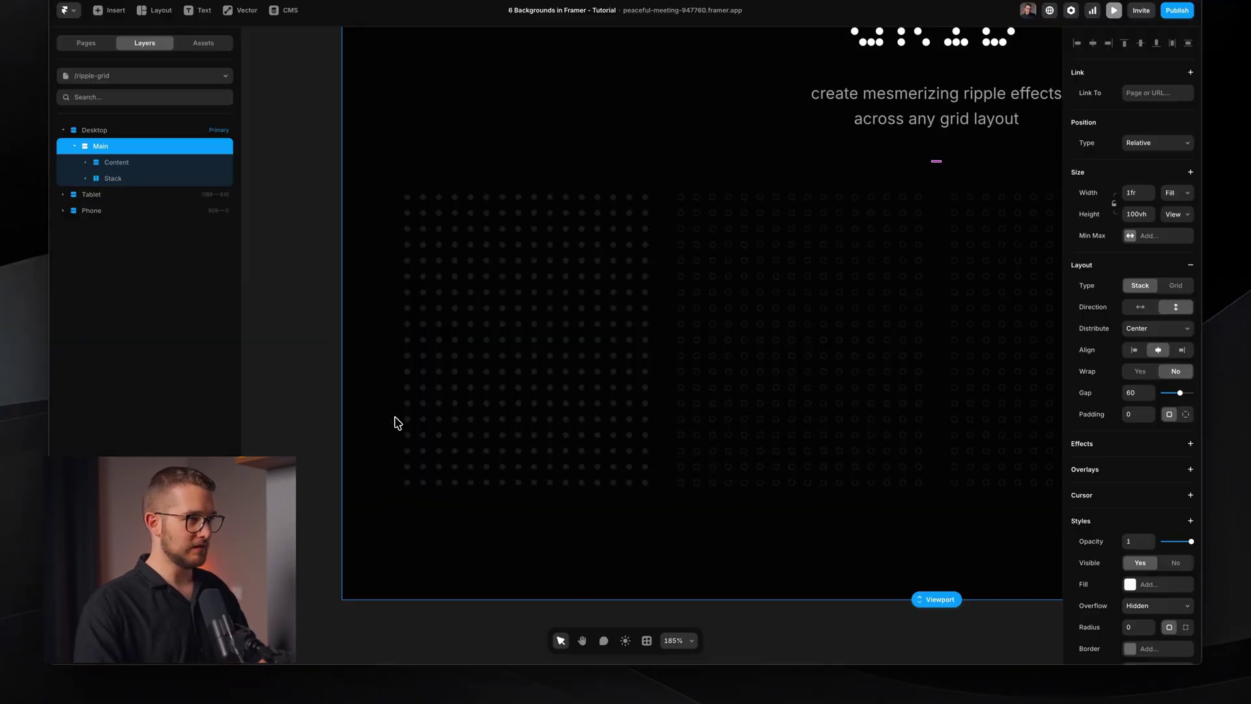
- Set the first Ripple Grid's ripple scale to 2x
{"action": "left_click", "coordinate": [491, 413]}
{"action": "left_click", "coordinate": [1157, 565]}
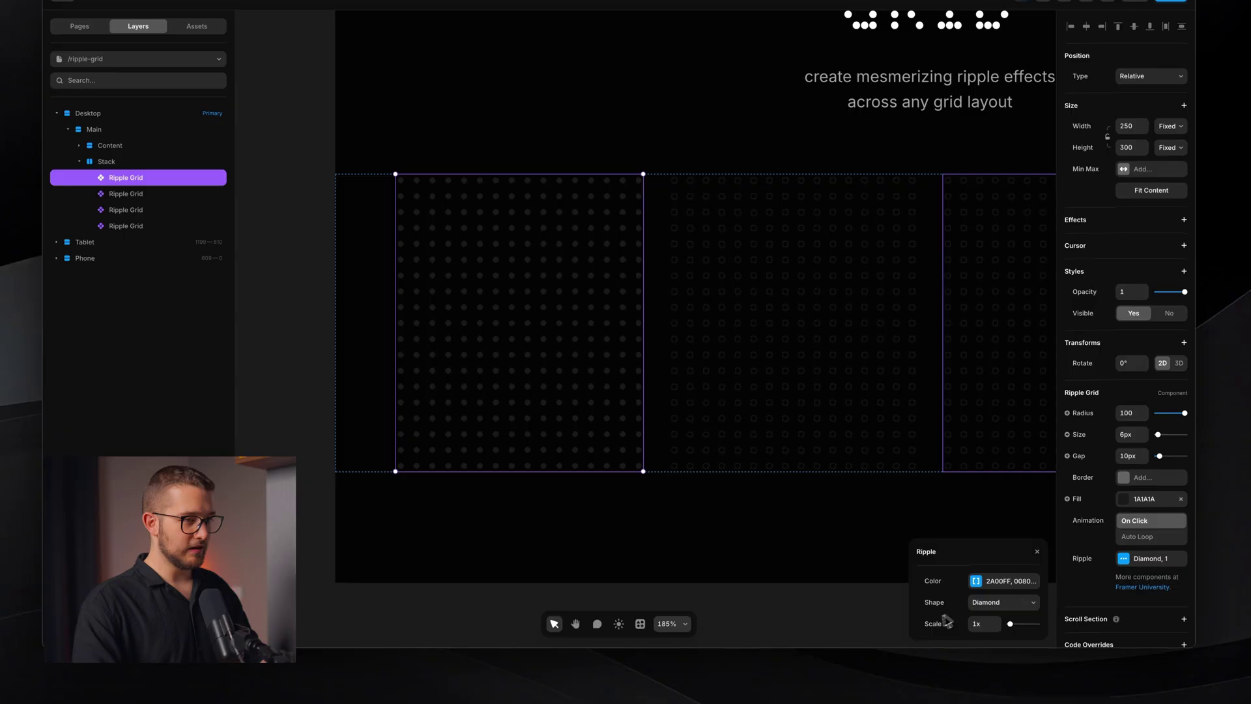
{"action": "type", "text": "2x"}
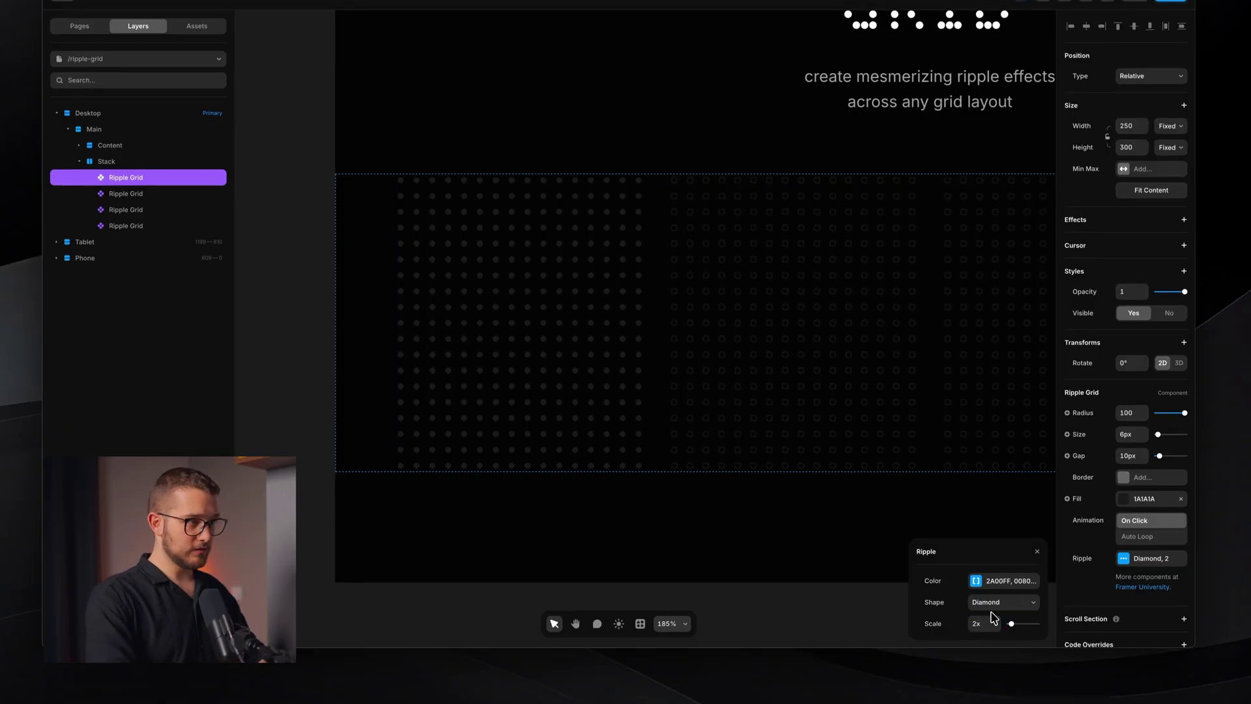
- Preview the page with the interface hidden, trigger several diamond ripples in the first grid and return to editing
{"action": "key", "text": "super+p"}
{"action": "left_click", "coordinate": [414, 408]}
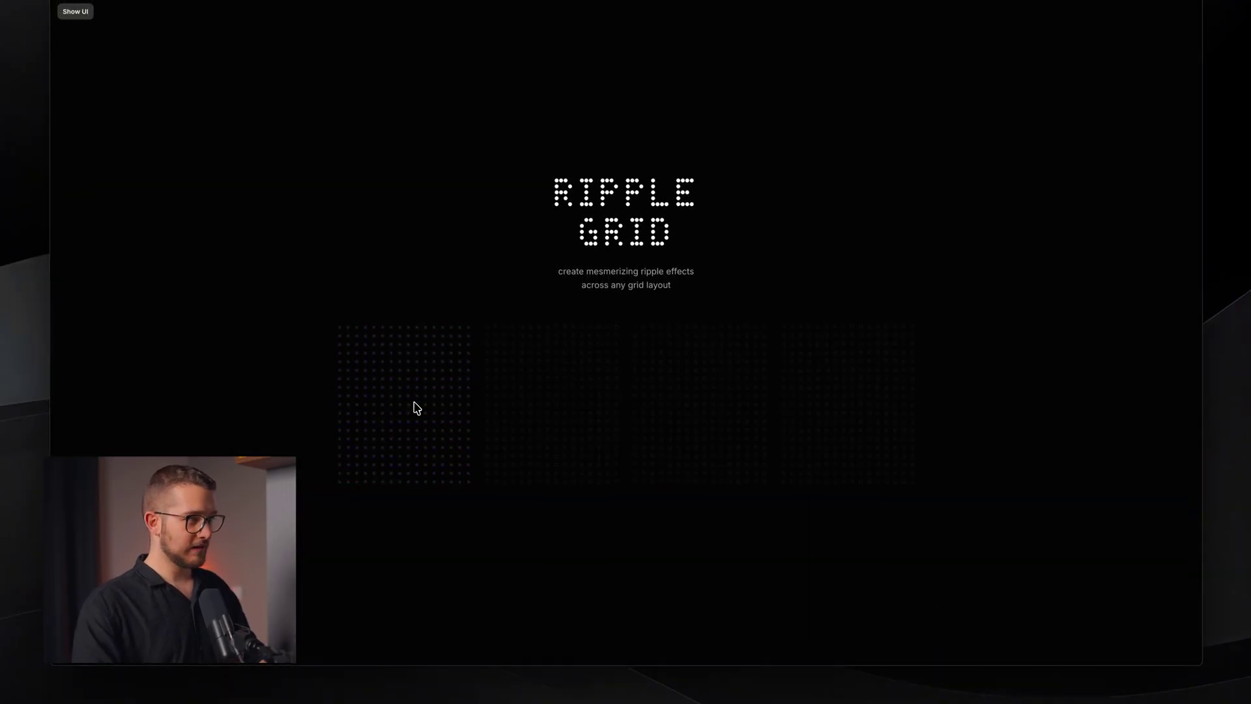
{"action": "left_click", "coordinate": [417, 407]}
{"action": "left_click", "coordinate": [457, 358]}
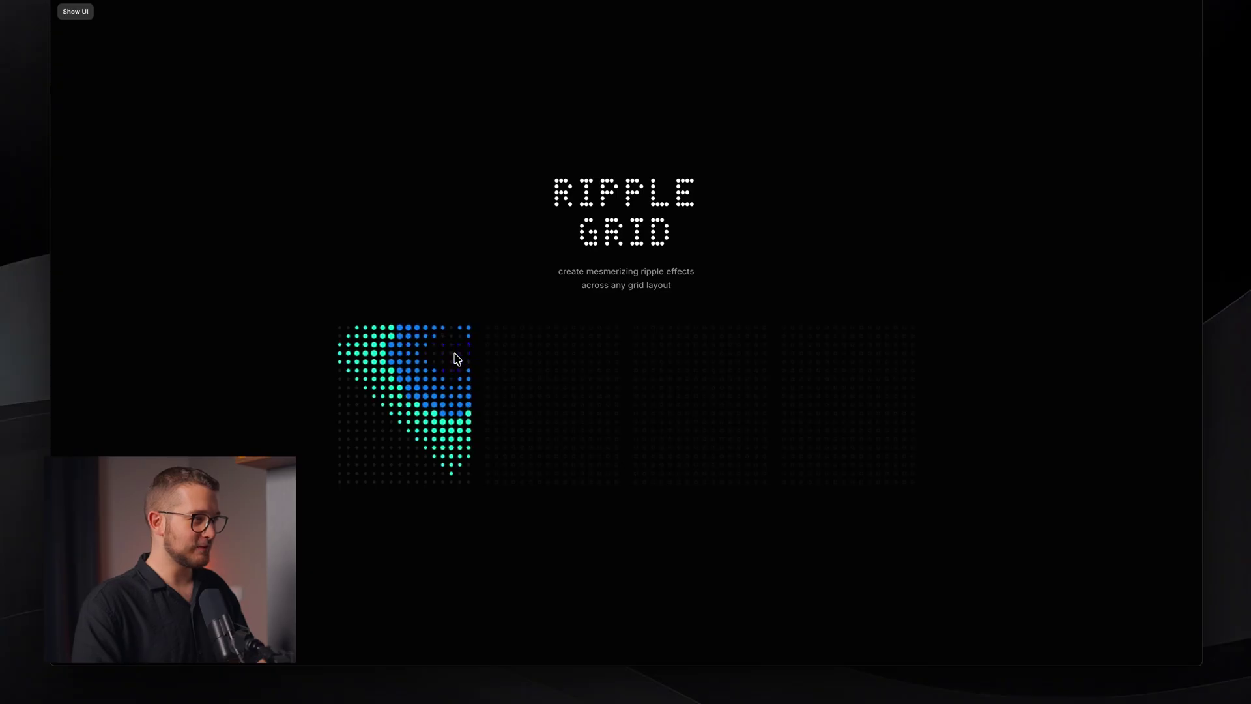
{"action": "key", "text": "super+p"}
- Change the first colour of the first Ripple Grid's ripple to red FF0000
{"action": "left_click", "coordinate": [1171, 567]}
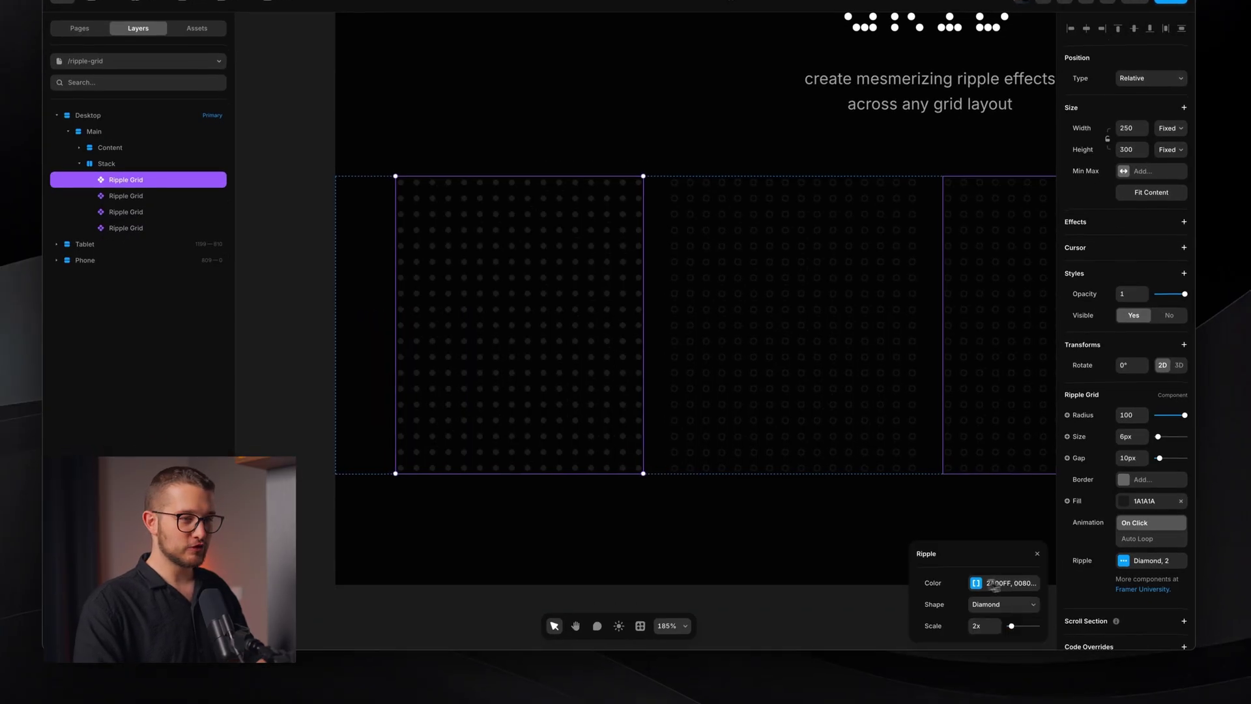
{"action": "left_click", "coordinate": [987, 552]}
{"action": "left_click", "coordinate": [961, 569]}
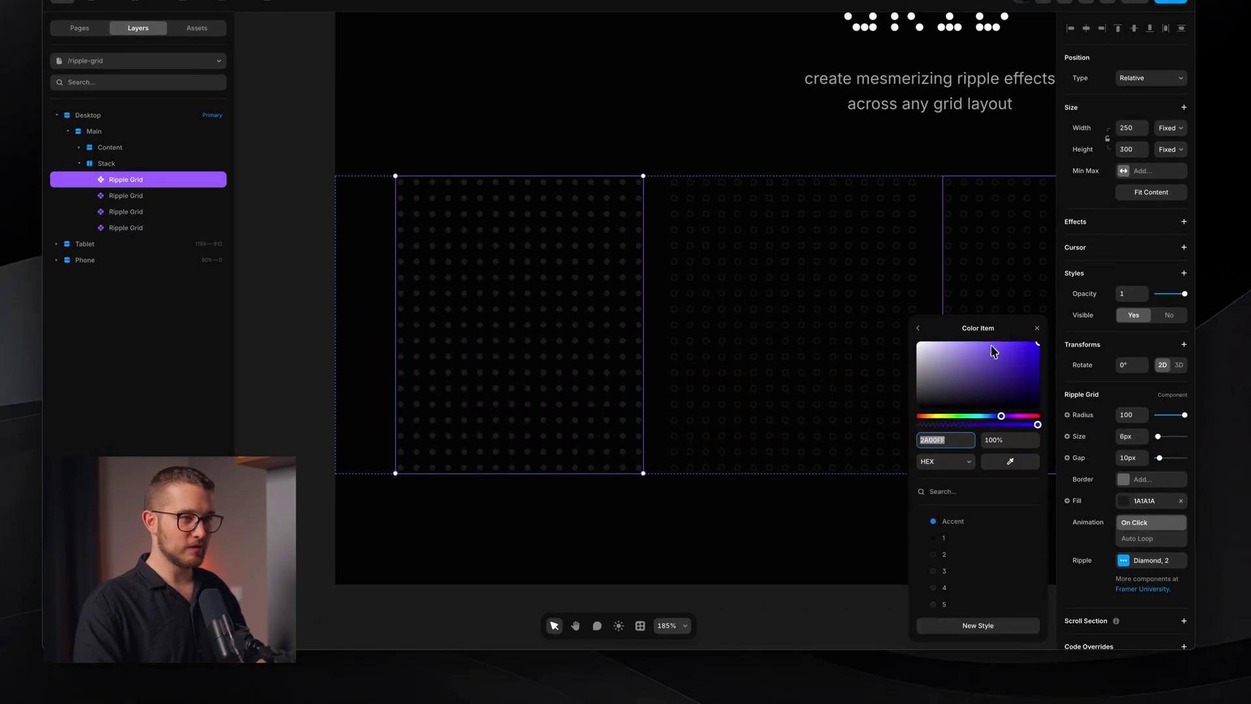
{"action": "type", "text": "FF0808"}
{"action": "key", "text": "Return"}
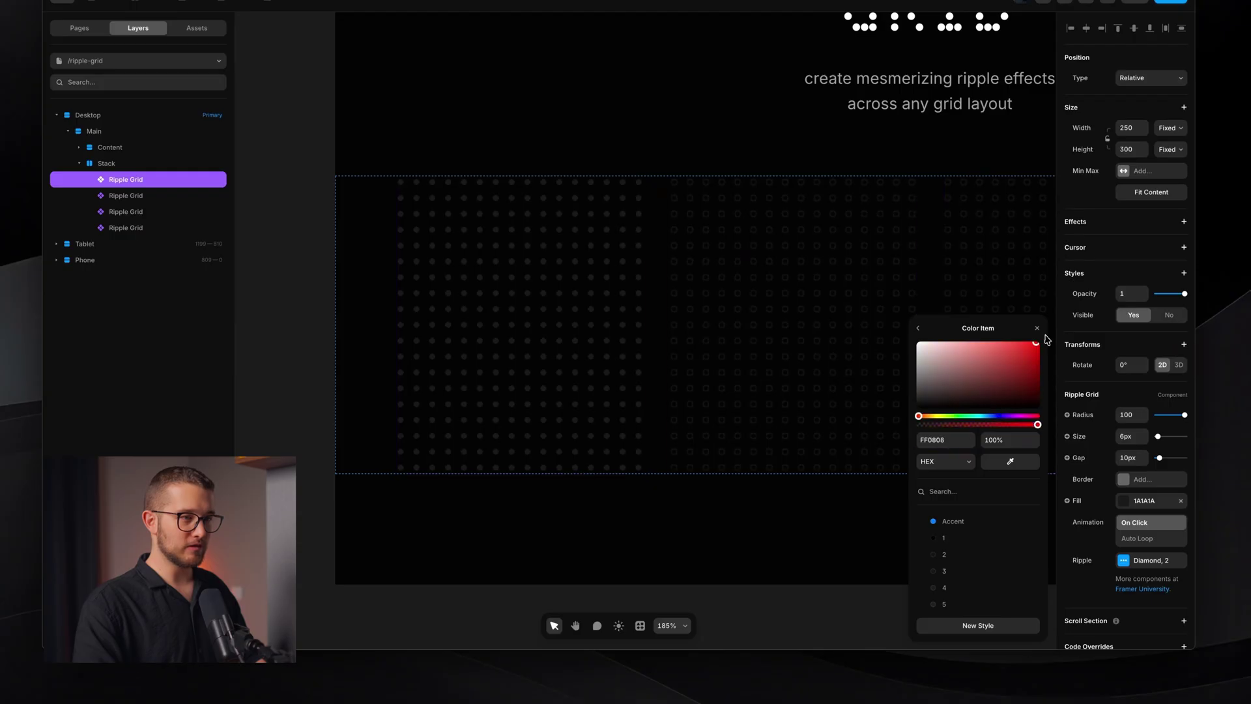
{"action": "left_click", "coordinate": [919, 334]}
- Change the second ripple colour to orange FF7300 and the third to a dark amber
{"action": "left_click", "coordinate": [952, 580]}
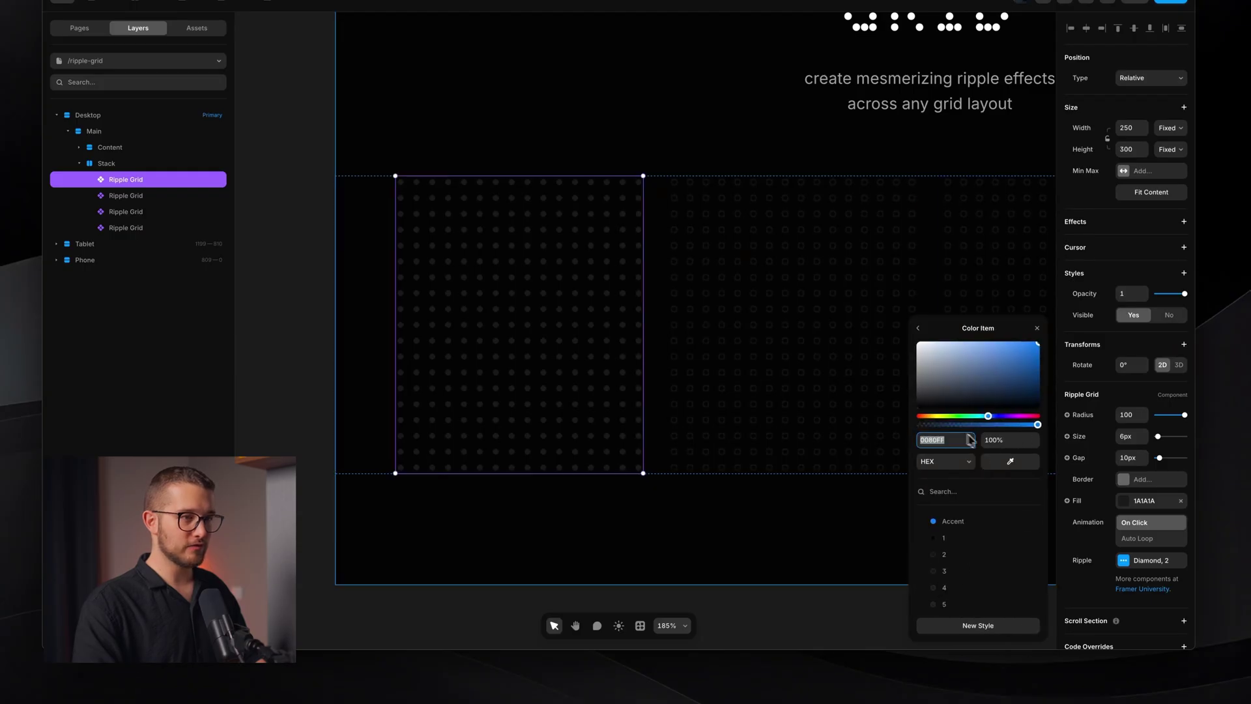
{"action": "left_click", "coordinate": [927, 417]}
{"action": "left_click", "coordinate": [919, 333]}
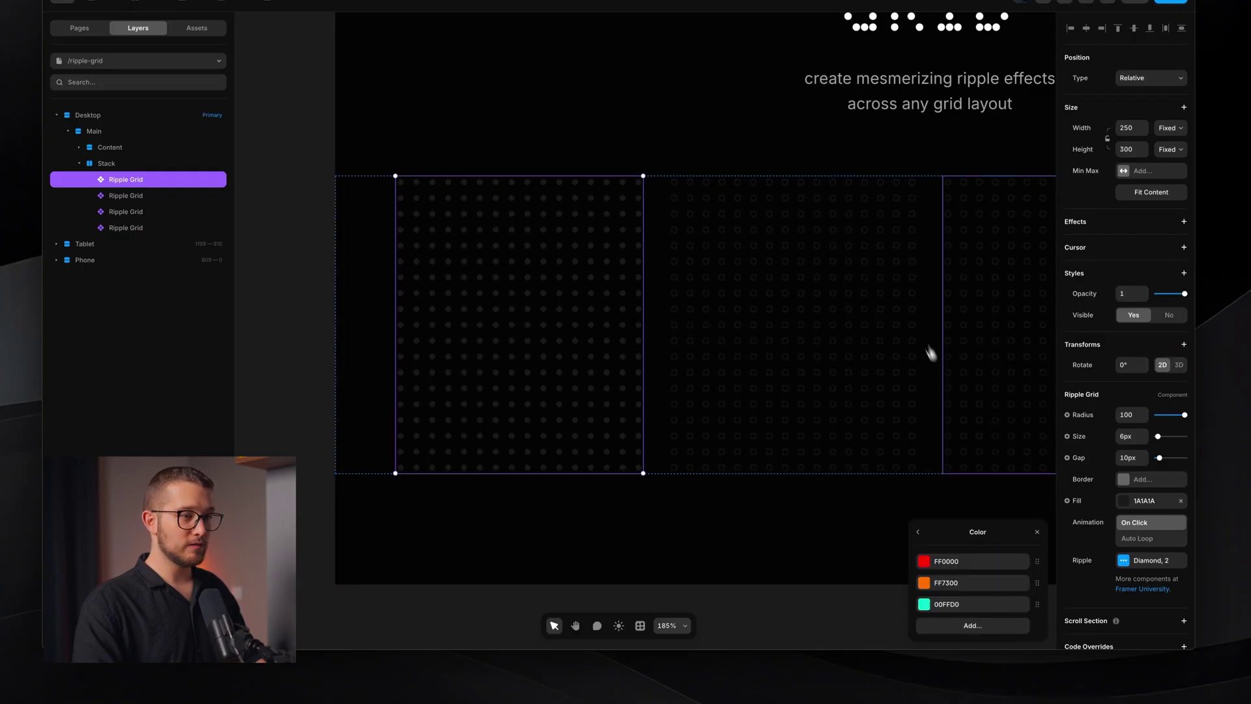
{"action": "left_click", "coordinate": [951, 605]}
{"action": "left_click", "coordinate": [933, 416]}
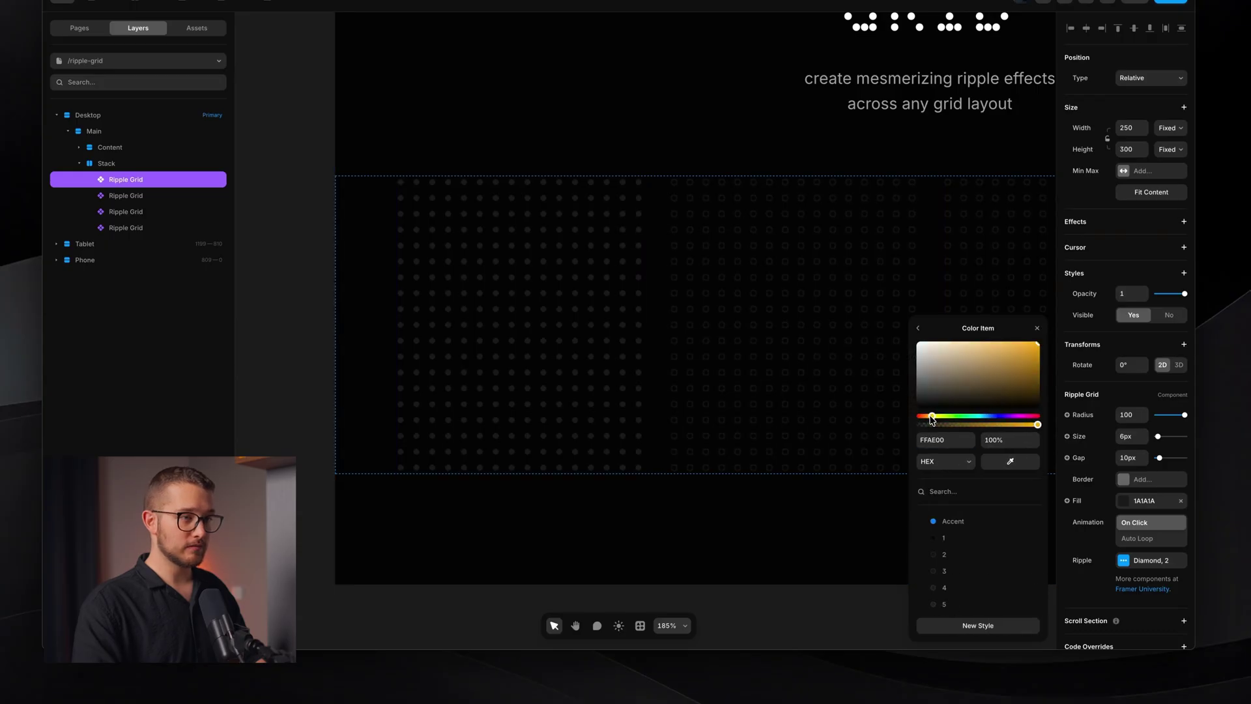
{"action": "left_click", "coordinate": [922, 333]}
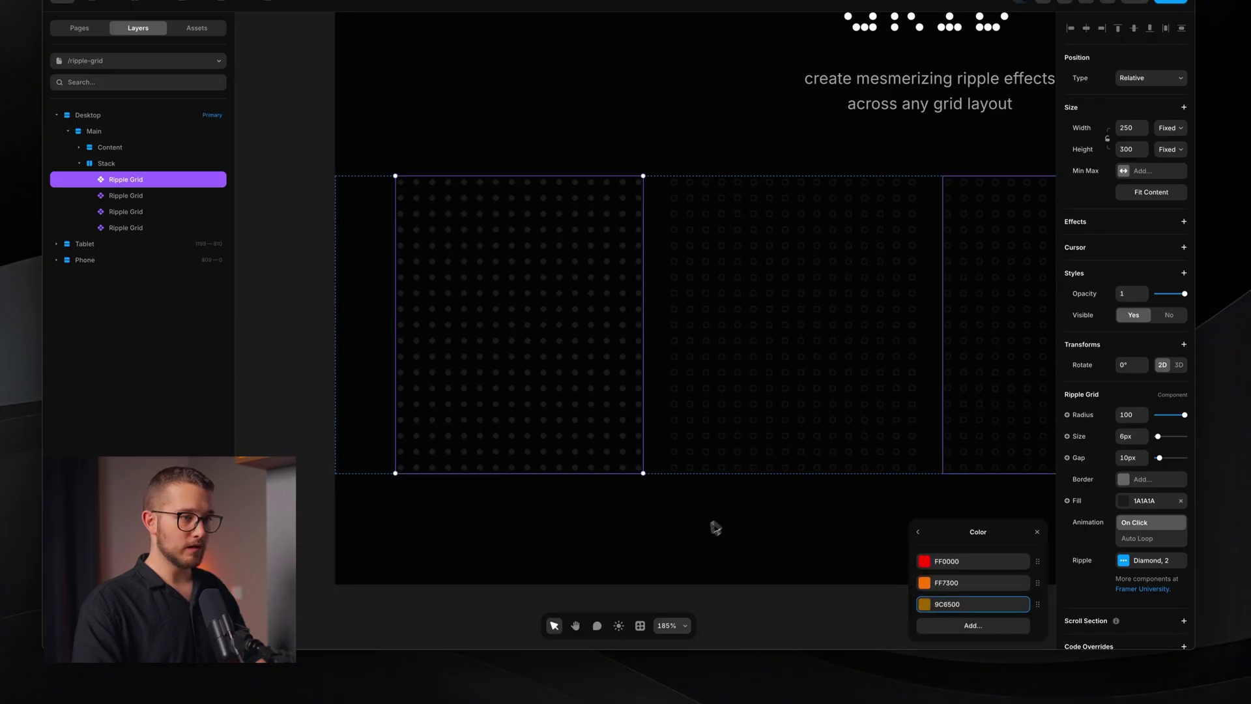
- Preview the recoloured ripple in the first grid with the interface hidden, triggering it several times, and return to editing
{"action": "left_click", "coordinate": [706, 528]}
{"action": "key", "text": "super+p"}
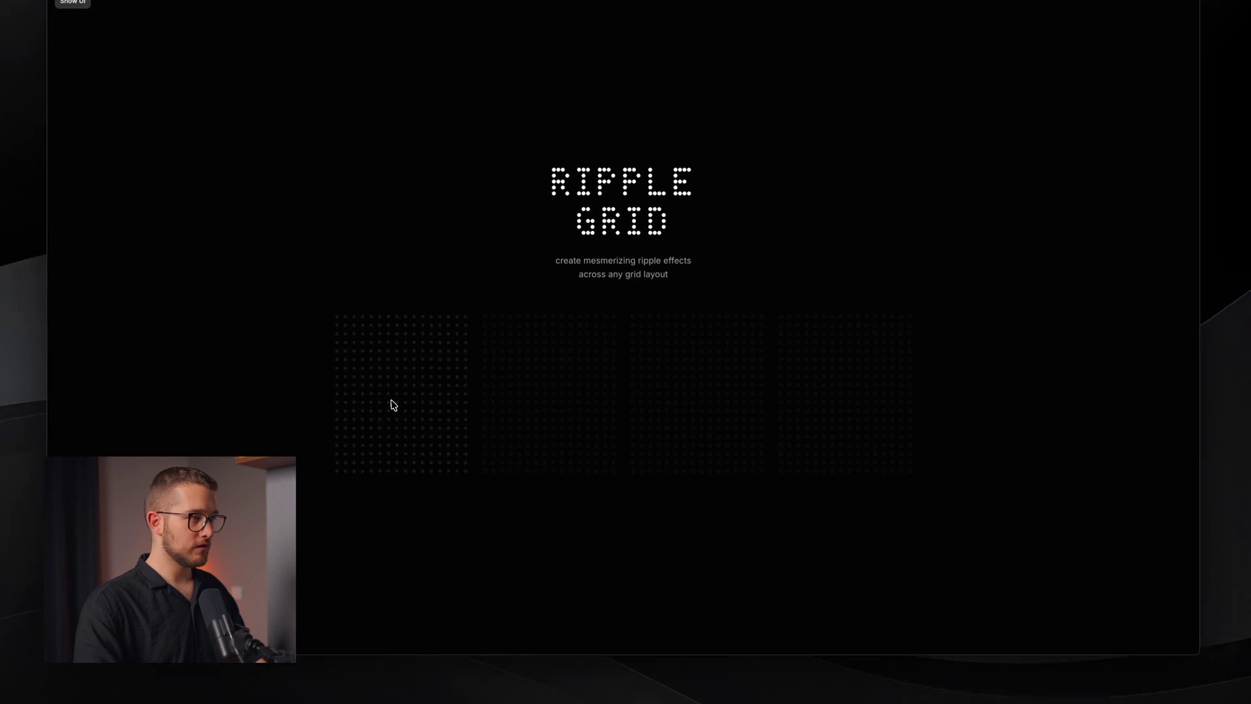
{"action": "left_click", "coordinate": [398, 400]}
{"action": "left_click", "coordinate": [411, 393]}
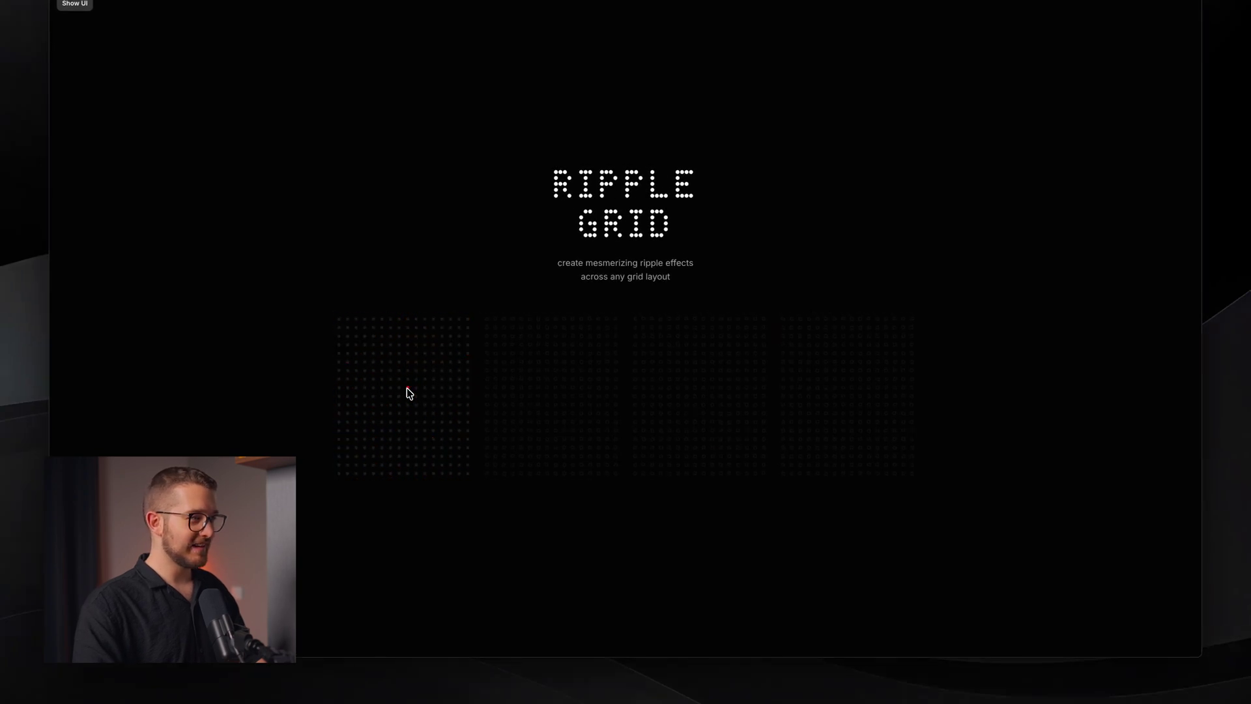
{"action": "left_click", "coordinate": [408, 393]}
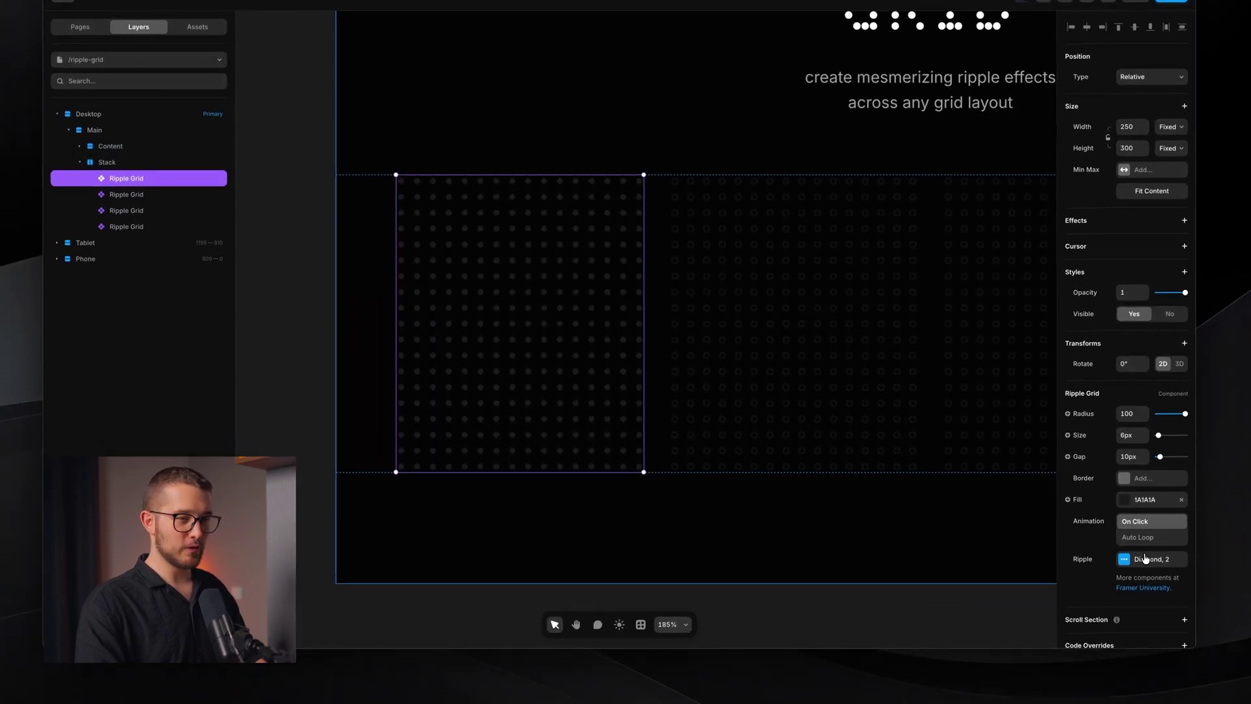
- Change the first Ripple Grid's ripple shape to Lightning
{"action": "left_click", "coordinate": [1155, 565]}
{"action": "left_click", "coordinate": [1010, 603]}
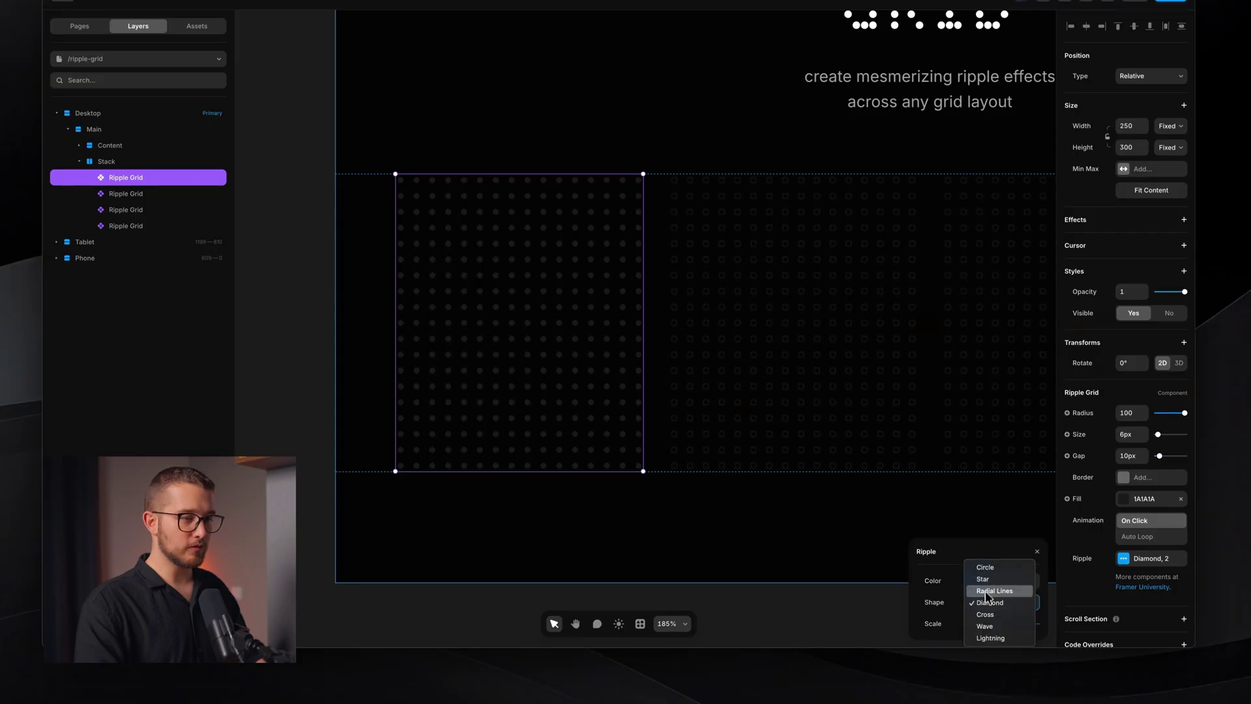
{"action": "left_click", "coordinate": [1007, 638]}
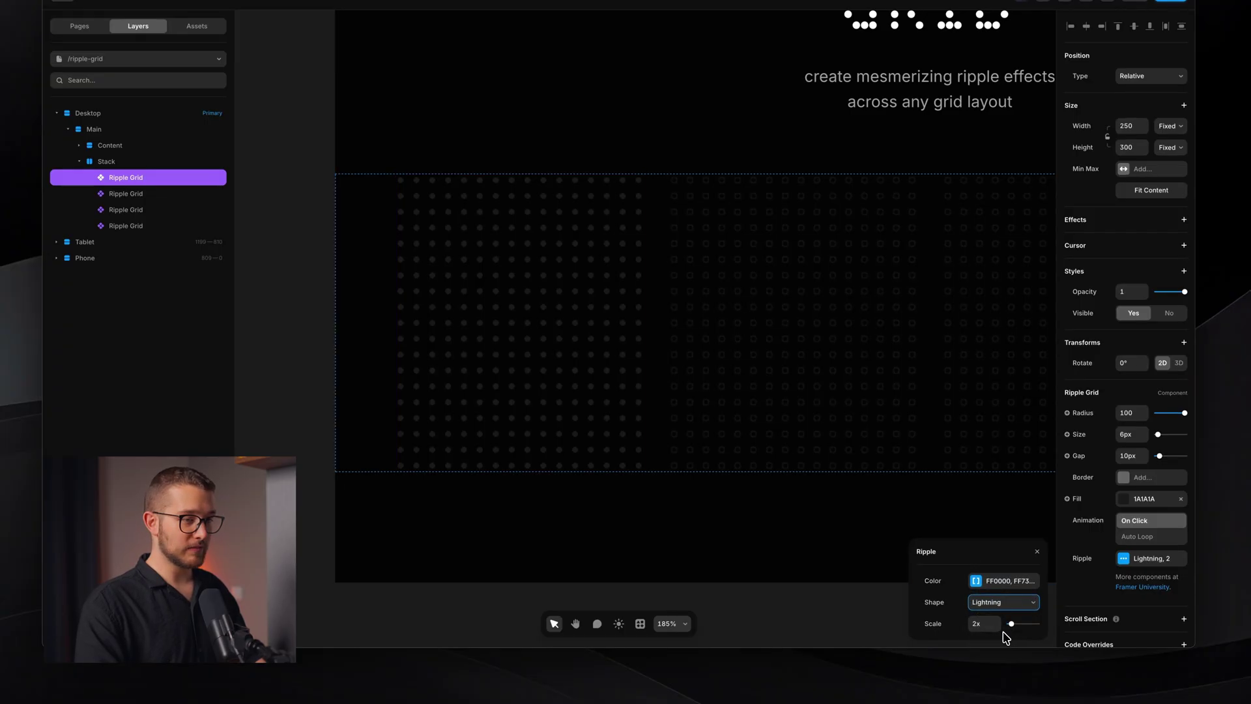
{"action": "left_click", "coordinate": [989, 629]}
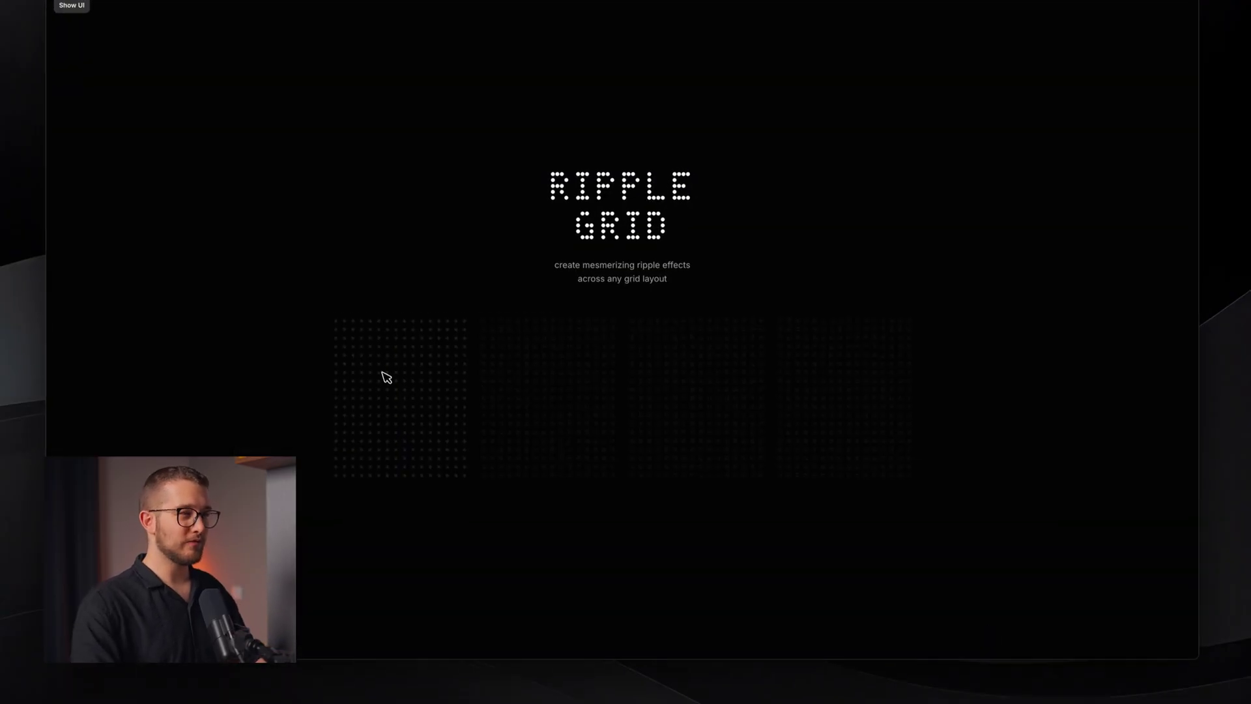
- Trigger ripples in all the grids in the full-page preview, then return to editing with the whole Desktop frame in view
{"action": "left_click", "coordinate": [391, 386]}
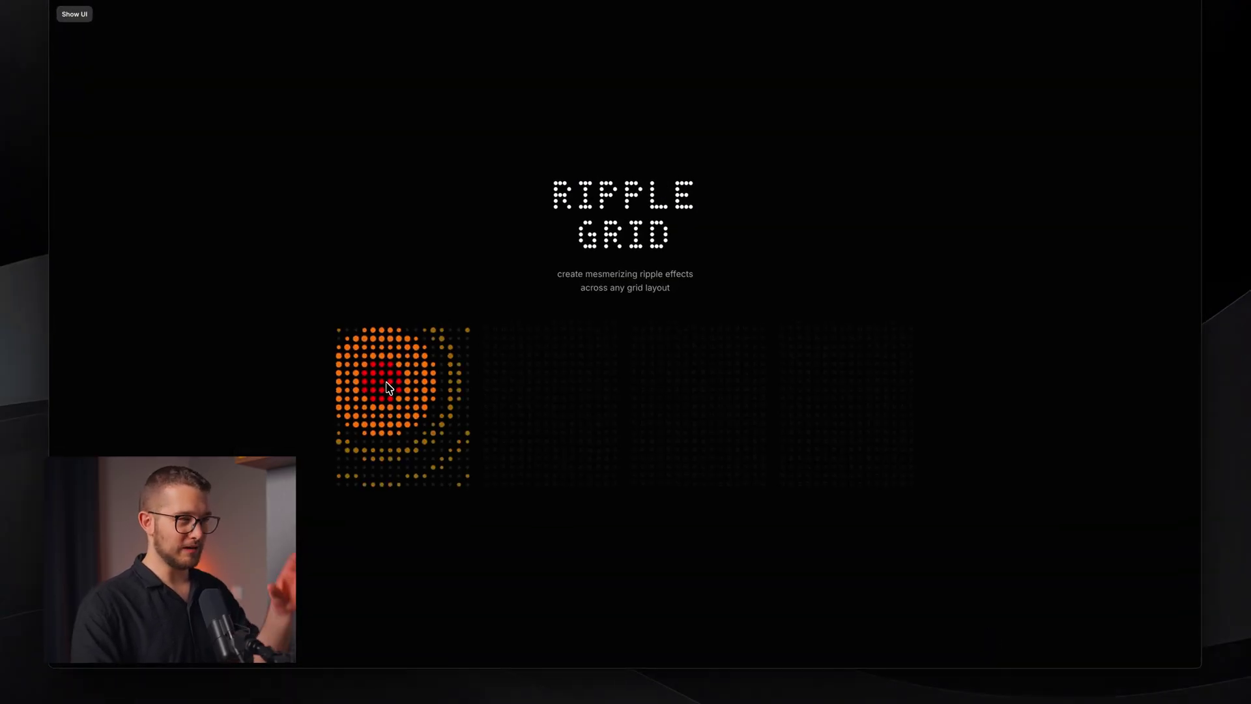
{"action": "left_click", "coordinate": [410, 416]}
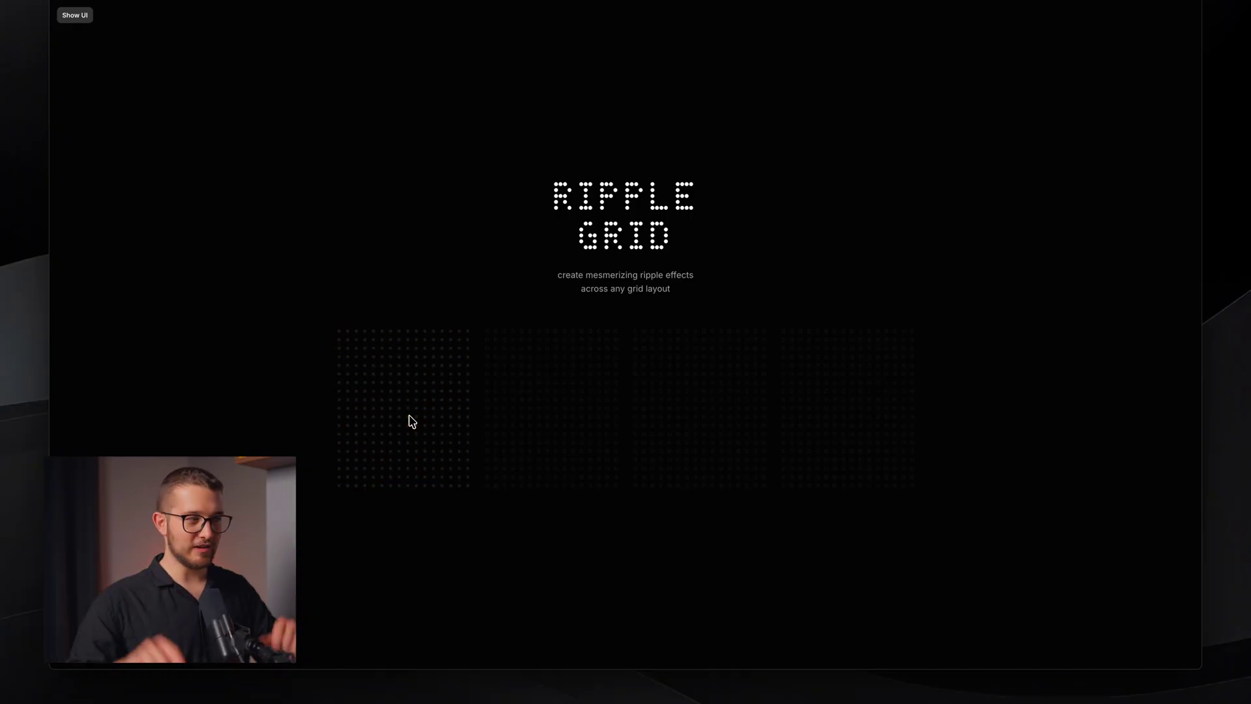
{"action": "left_click", "coordinate": [409, 416]}
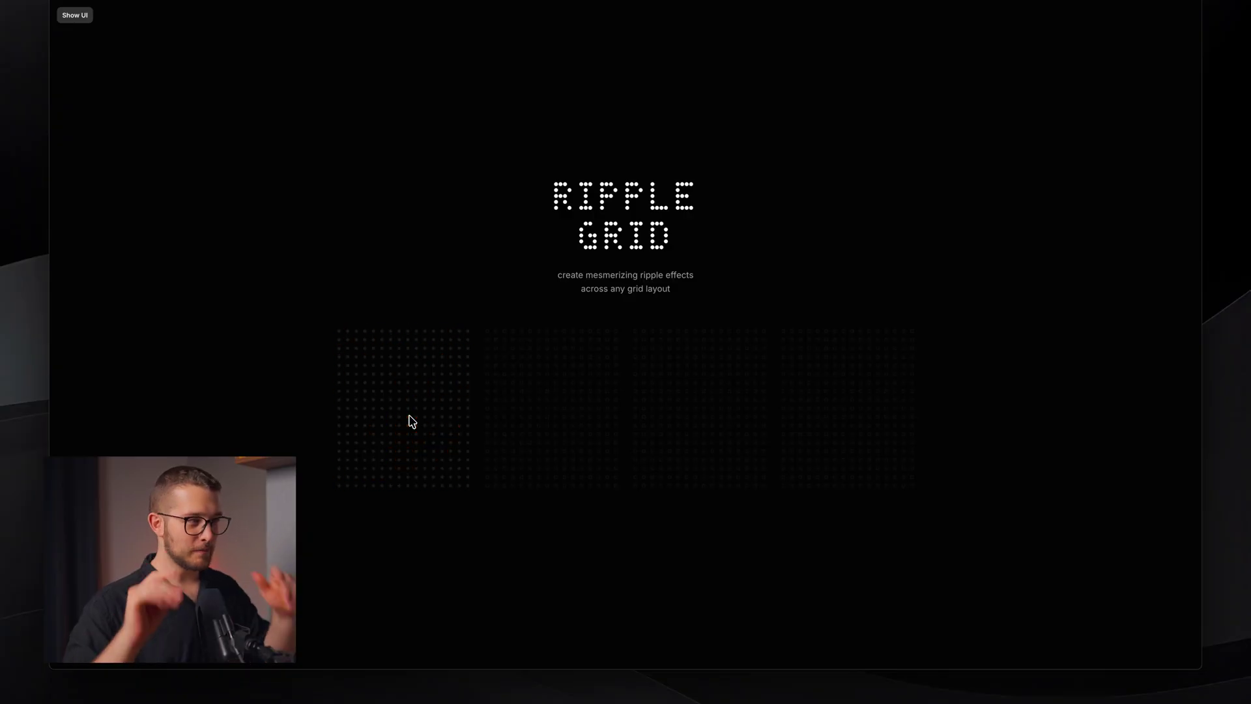
{"action": "left_click", "coordinate": [408, 416]}
{"action": "left_click", "coordinate": [410, 400]}
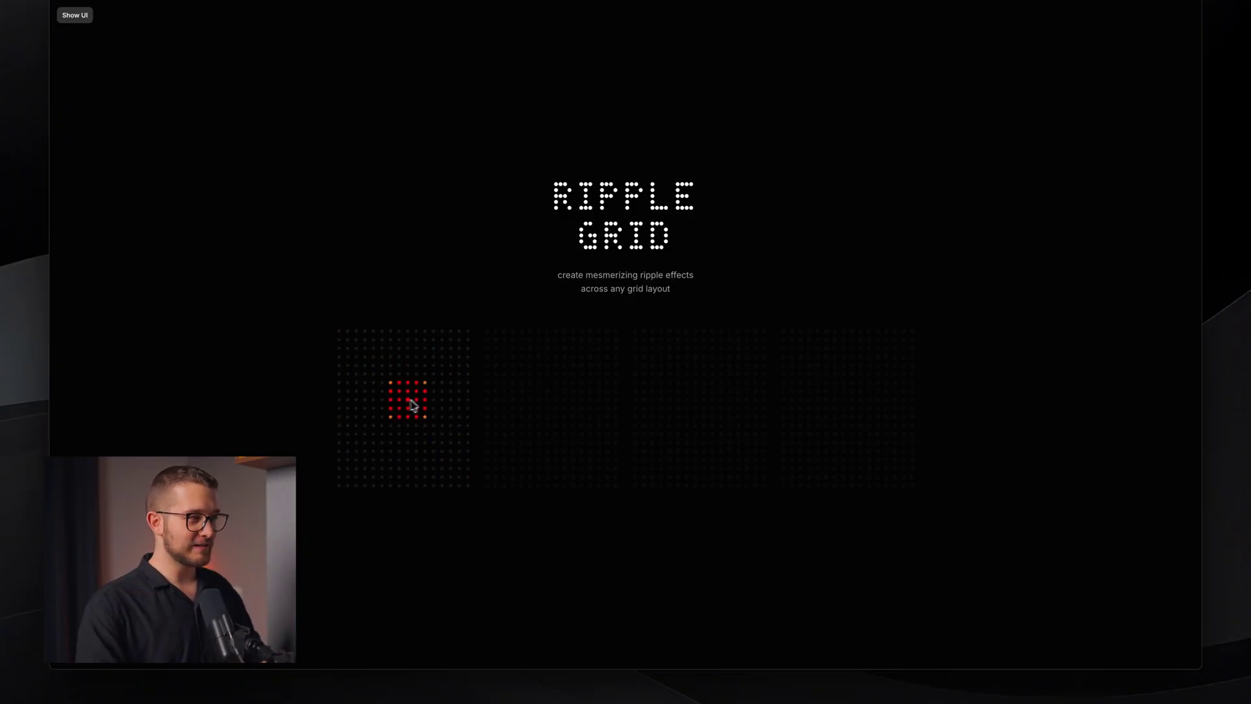
{"action": "left_click", "coordinate": [523, 391]}
{"action": "left_click", "coordinate": [881, 400]}
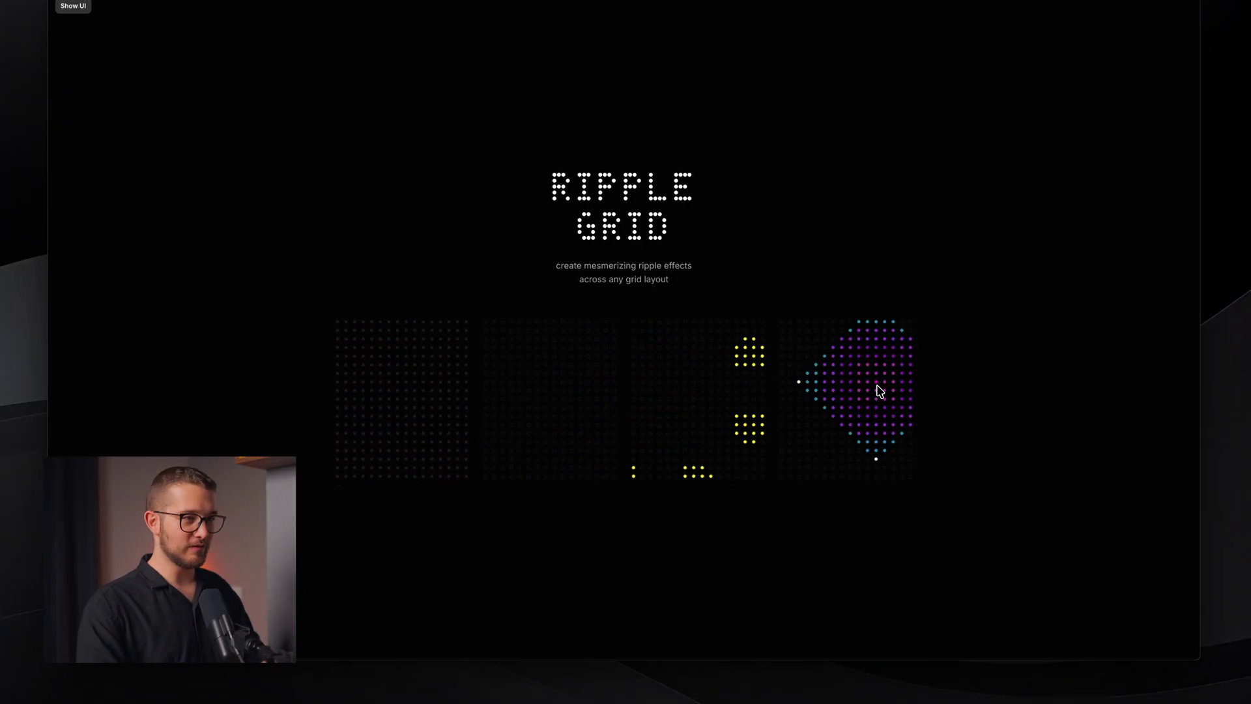
{"action": "left_click", "coordinate": [713, 414]}
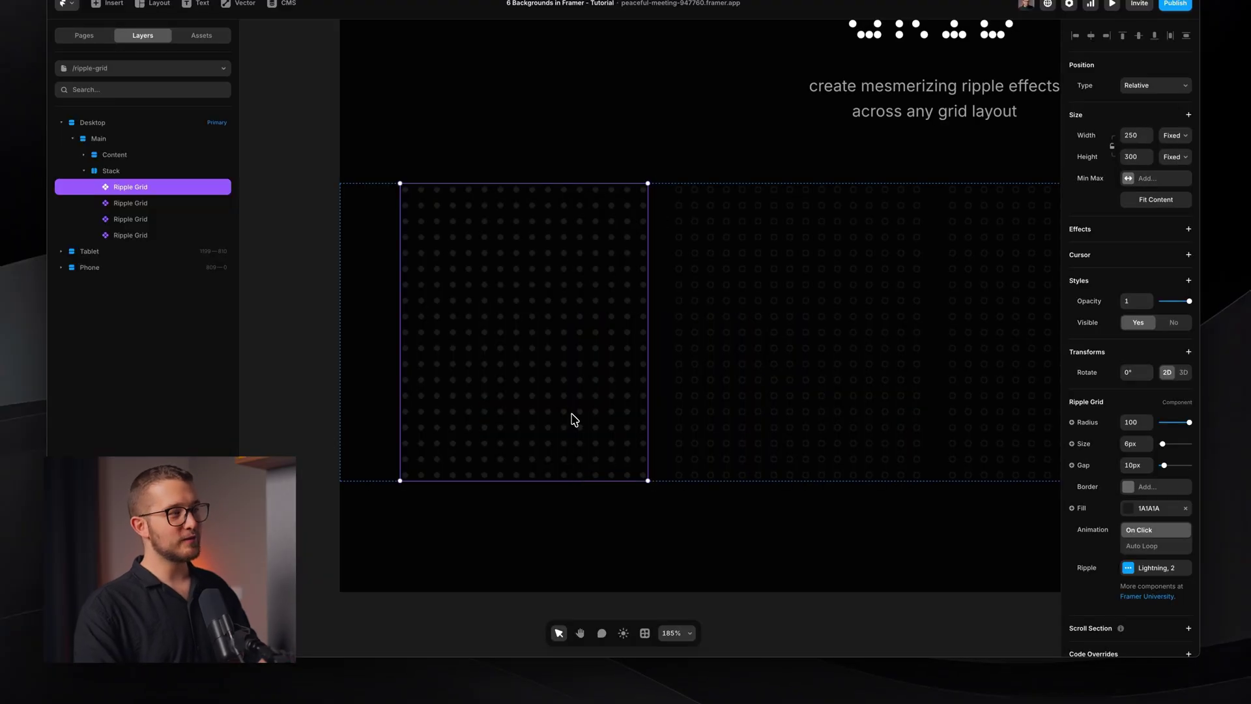
{"action": "scroll", "coordinate": [574, 419], "scroll_direction": "down", "scroll_amount": 10}
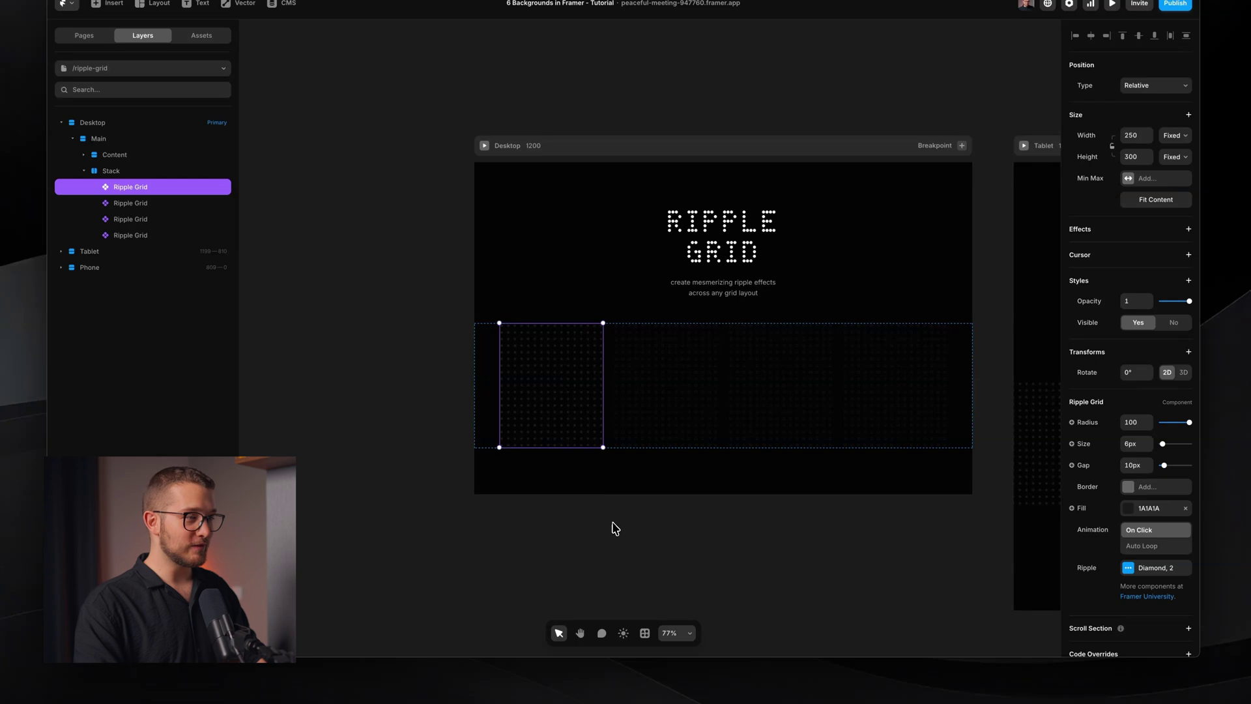
{"action": "left_click", "coordinate": [616, 528]}
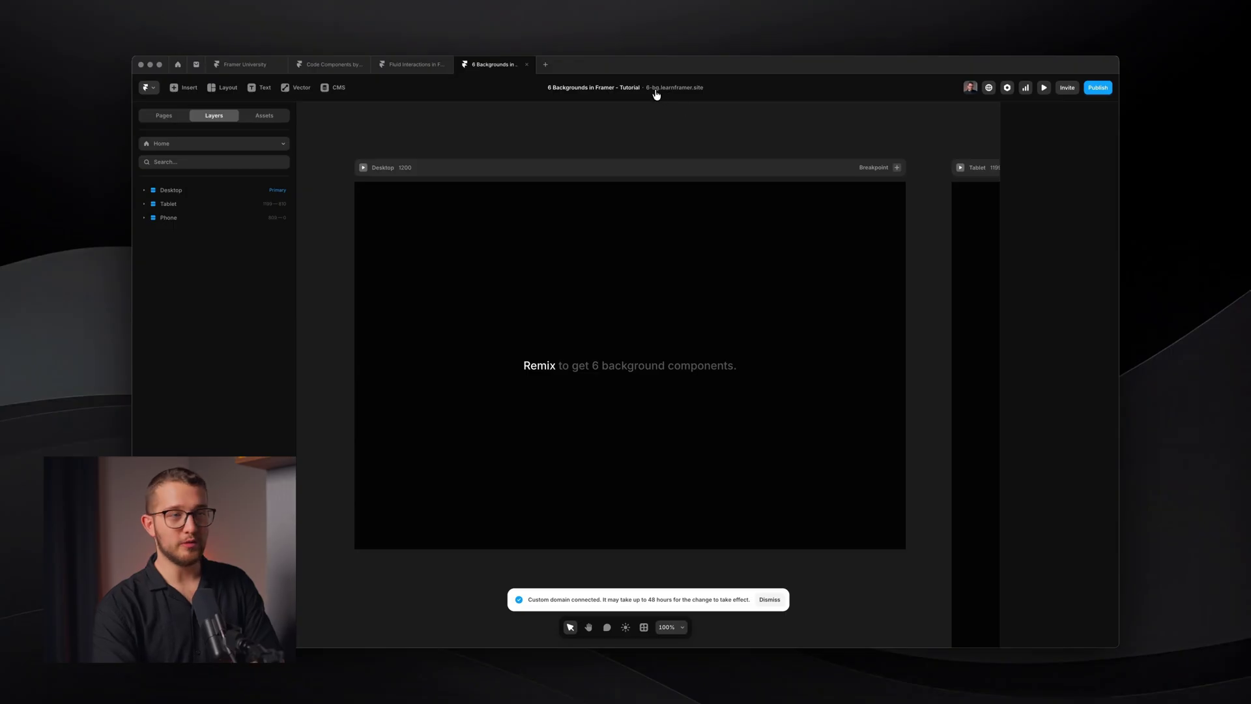
- Browse the project's component pages, including /magne-grid, /pattern-bg and /inter-ascii, and return to the Home page
{"action": "left_click", "coordinate": [661, 91]}
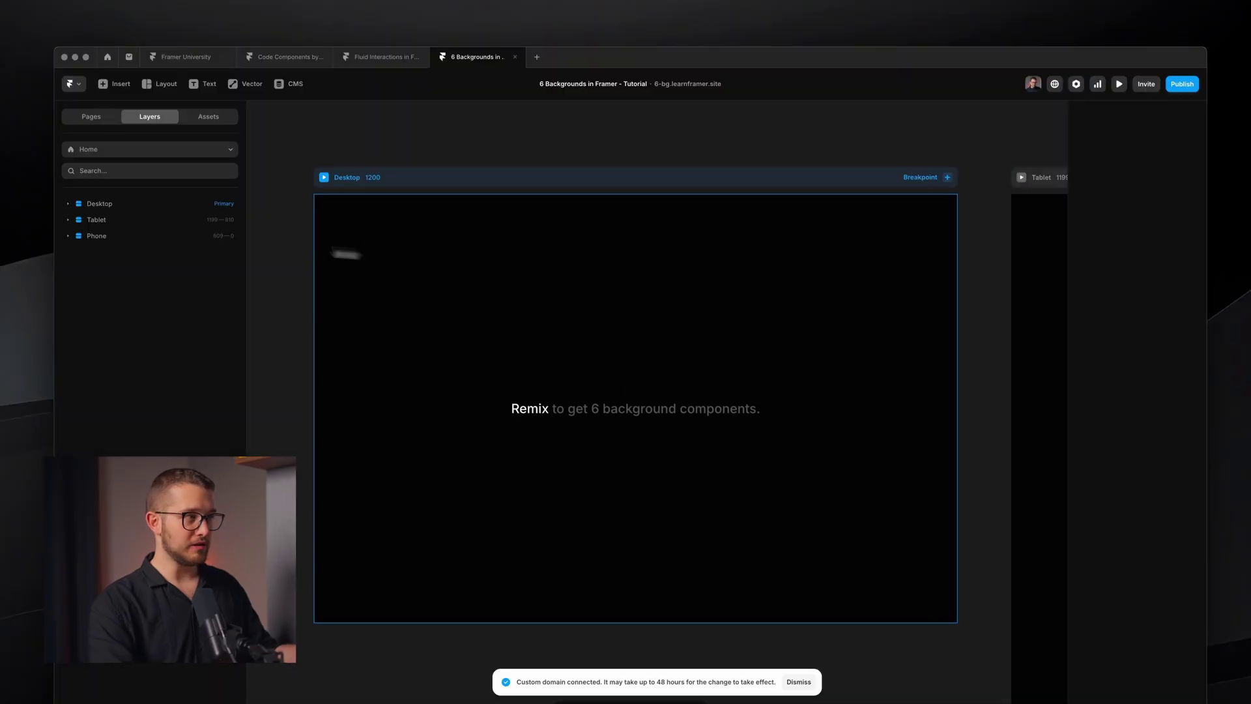
{"action": "left_click", "coordinate": [94, 116]}
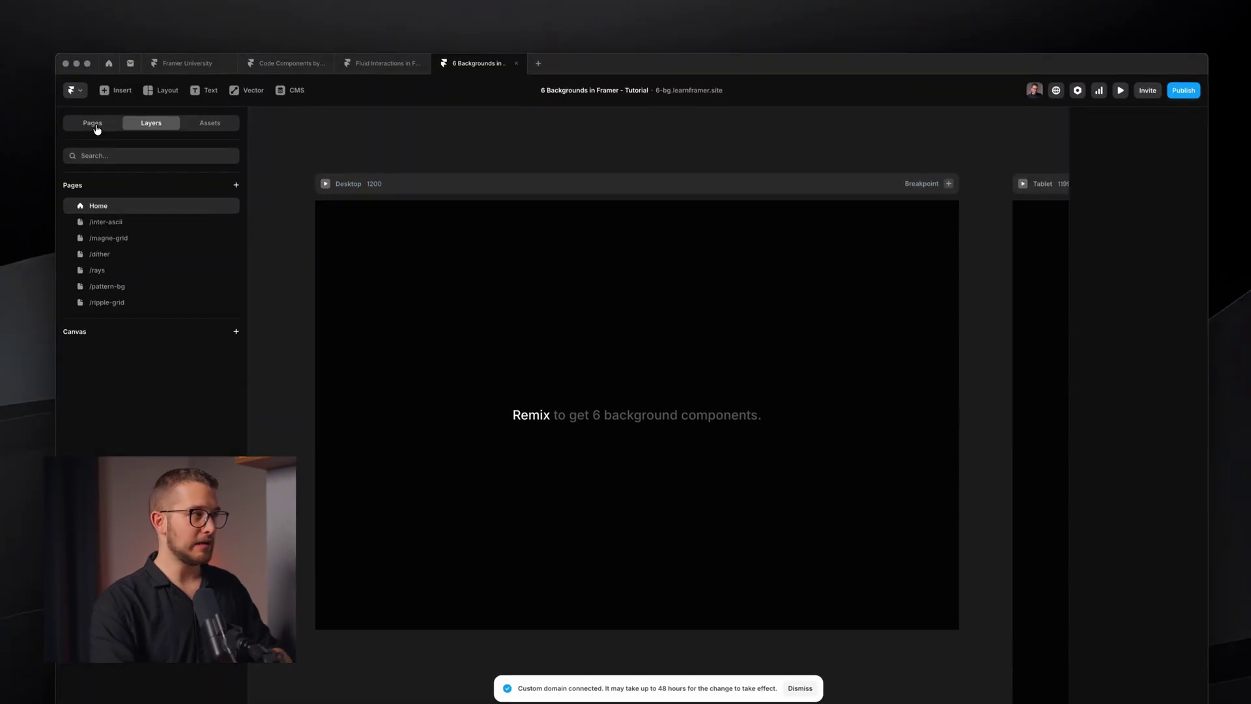
{"action": "left_click", "coordinate": [122, 240]}
{"action": "key", "text": "Down"}
{"action": "key", "text": "Down"}
{"action": "key", "text": "Down"}
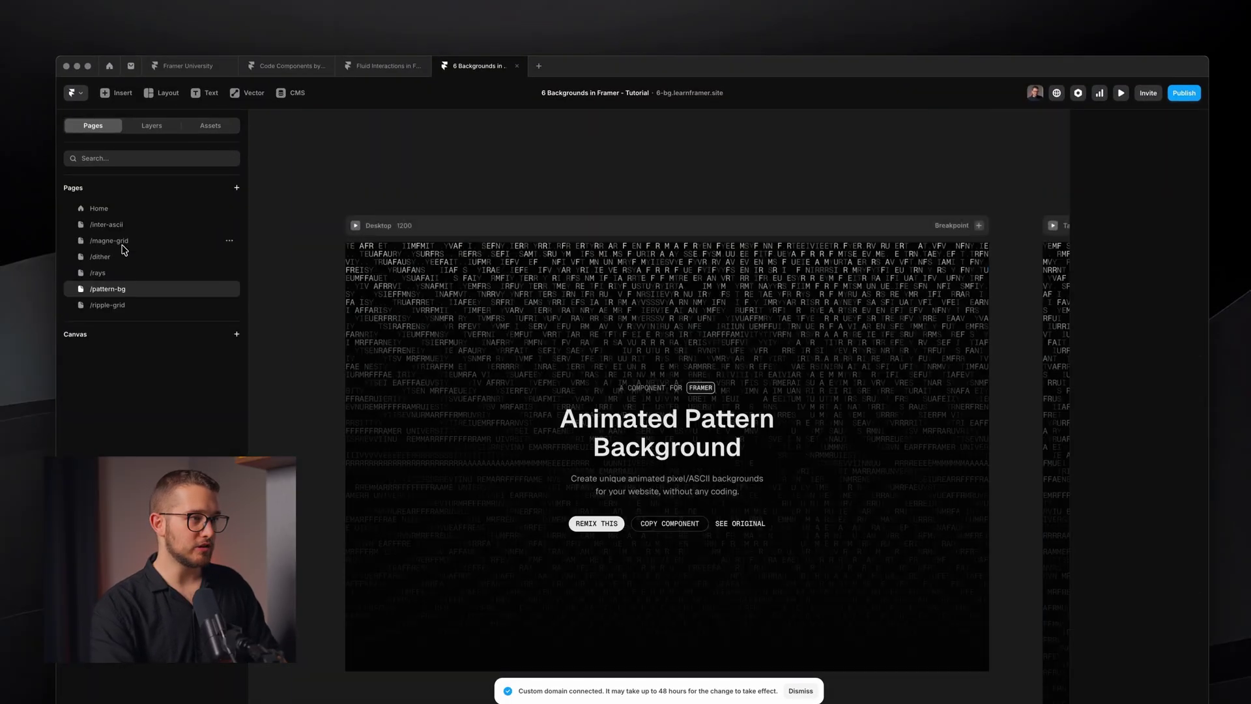
{"action": "left_click", "coordinate": [121, 241]}
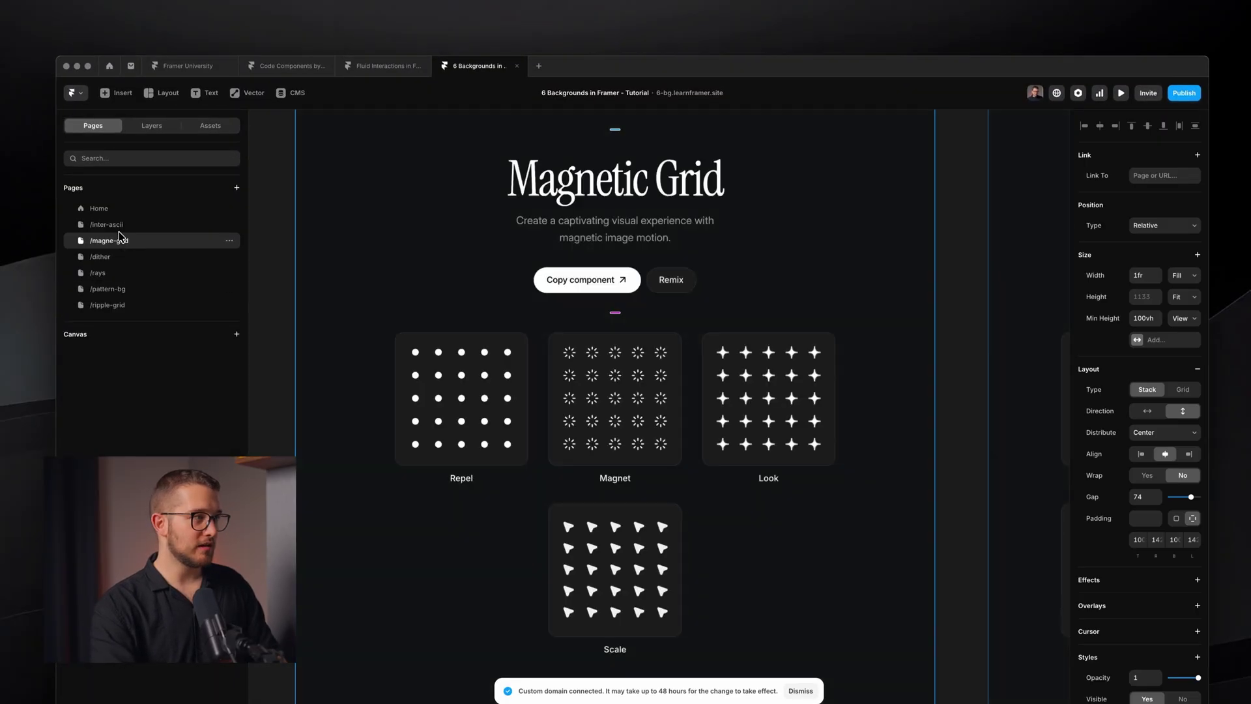
{"action": "left_click", "coordinate": [121, 223]}
{"action": "left_click", "coordinate": [120, 211]}
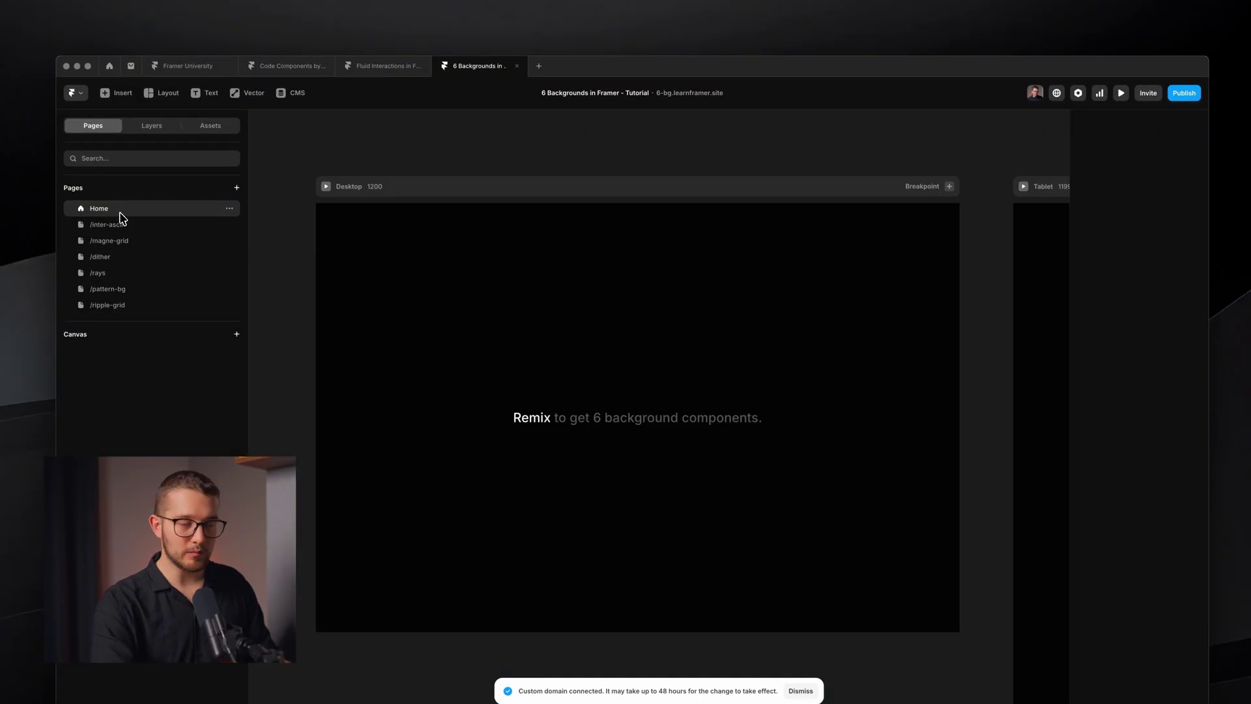